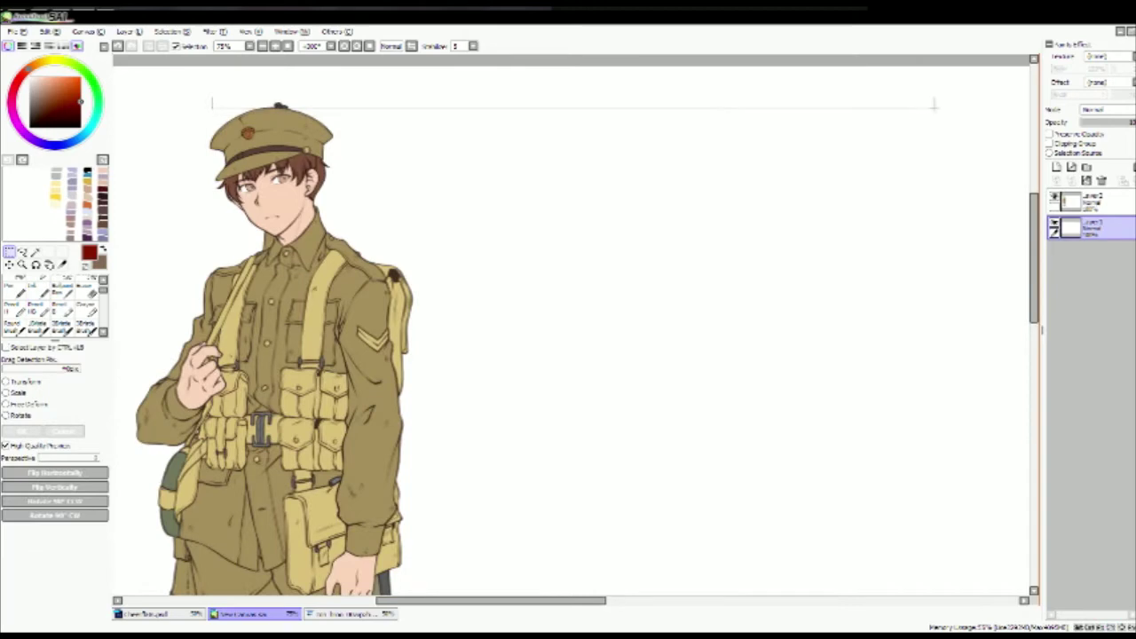
Step: Draw dark red horizontal guide lines across the canvas at the reference soldier's cap top, shoulders and waist
left_click_drag(197, 265, 998, 267)
left_click_drag(999, 430, 201, 435)
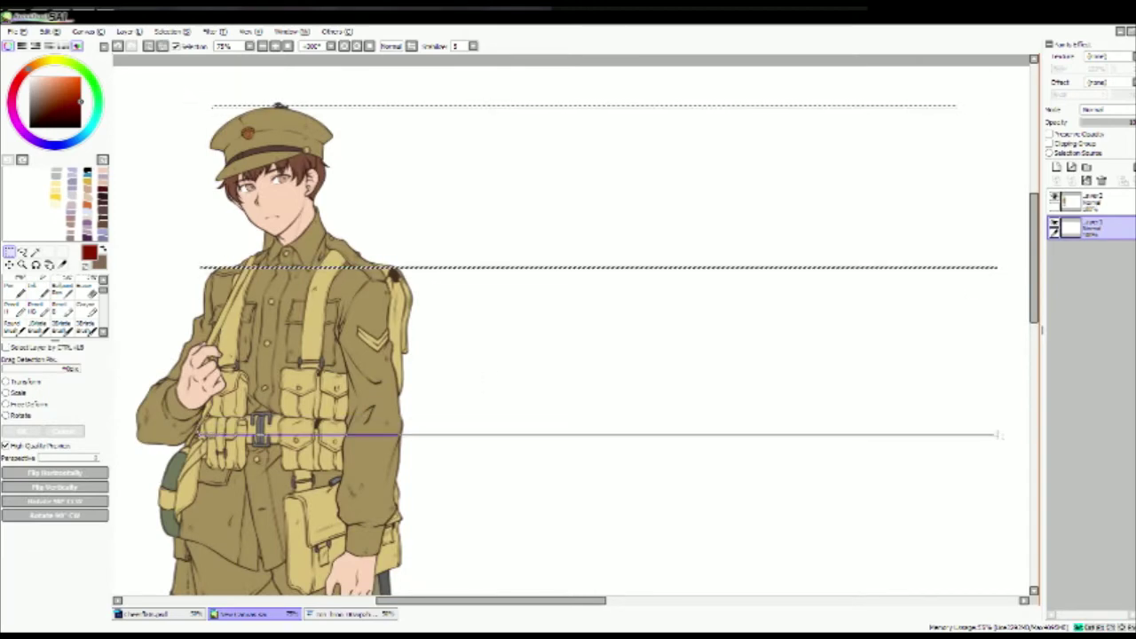
scroll(722, 381, "down", 3)
scroll(713, 444, "up", 2)
key("ctrl+d")
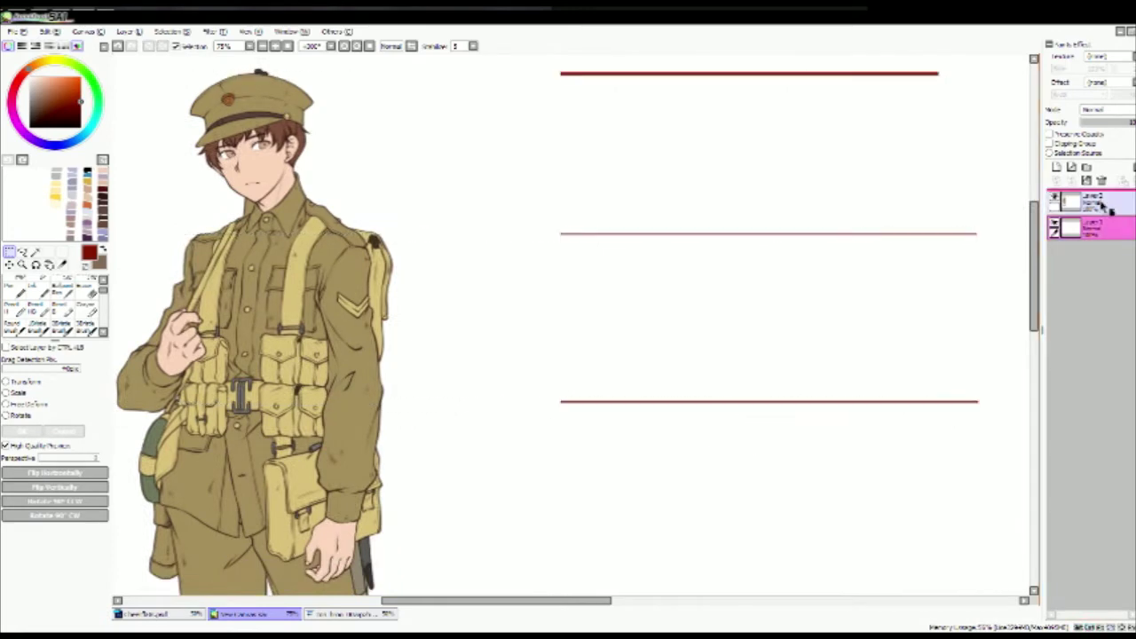
Step: Create a layer folder and move the reference soldier's layer into it
scroll(714, 400, "up", 1)
left_click(1086, 167)
left_click_drag(1104, 248, 1092, 202)
key("n")
Step: Rough in the new figure's round head, tapering jaw and neck beside the reference, starting at the top guide line
left_click_drag(545, 94, 508, 158)
key("ctrl+z")
mouse_move(551, 96)
left_mouse_down()
mouse_move(530, 165)
mouse_move(555, 220)
left_mouse_up()
left_click_drag(611, 162, 558, 218)
left_click_drag(517, 124, 557, 222)
mouse_move(612, 160)
left_mouse_down()
mouse_move(609, 209)
mouse_move(621, 227)
left_mouse_up()
Step: Sketch the figure's shoulders and the outer contours of both upper arms down toward the waist guide line
mouse_move(575, 211)
left_mouse_down()
mouse_move(536, 247)
mouse_move(498, 259)
left_mouse_up()
left_click_drag(504, 271, 502, 327)
mouse_move(615, 201)
left_mouse_down()
mouse_move(683, 258)
mouse_move(698, 387)
left_mouse_up()
left_click_drag(503, 268, 480, 405)
left_click_drag(493, 311, 465, 413)
left_click_drag(680, 254, 703, 333)
left_click_drag(689, 277, 693, 419)
left_click_drag(682, 261, 630, 381)
Step: Sketch the hand raised to the chin and the bent forearm running down to the elbow
left_click_drag(543, 94, 555, 220)
mouse_move(589, 187)
left_mouse_down()
mouse_move(525, 229)
mouse_move(540, 284)
left_mouse_up()
left_click_drag(532, 282, 577, 274)
left_click_drag(568, 231, 578, 285)
left_click_drag(581, 275, 639, 381)
left_click_drag(550, 289, 633, 449)
left_click_drag(607, 328, 654, 387)
mouse_move(683, 262)
left_mouse_down()
mouse_move(636, 346)
mouse_move(636, 444)
left_mouse_up()
Step: Add construction strokes from the face to the collar and rough in the far arm's folded sleeve
mouse_move(521, 129)
left_mouse_down()
mouse_move(622, 229)
mouse_move(591, 243)
mouse_move(627, 231)
mouse_move(607, 264)
left_mouse_up()
mouse_move(530, 252)
left_mouse_down()
mouse_move(490, 323)
mouse_move(464, 428)
left_mouse_up()
mouse_move(529, 369)
left_mouse_down()
mouse_move(489, 382)
mouse_move(515, 360)
left_mouse_up()
key("ctrl+z")
left_click_drag(502, 277, 514, 321)
left_click_drag(515, 283, 503, 414)
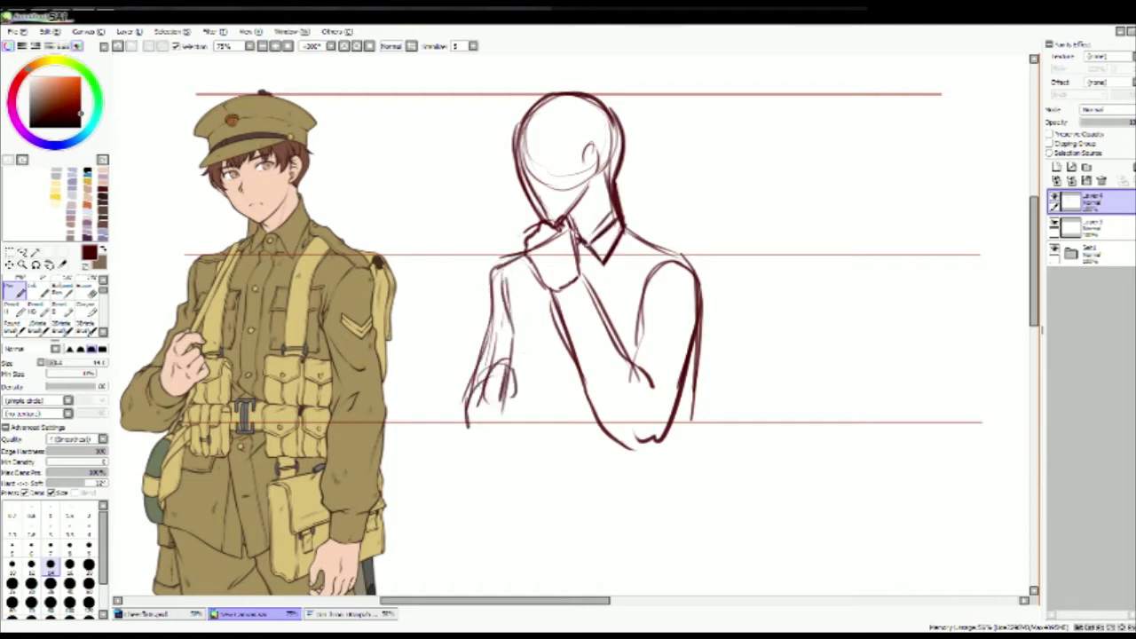
Step: Sketch the cap's band and visor across the forehead
left_click_drag(515, 151, 604, 125)
key("ctrl+z")
left_click_drag(513, 142, 612, 121)
mouse_move(529, 133)
left_mouse_down()
mouse_move(610, 116)
mouse_move(511, 144)
left_mouse_up()
mouse_move(506, 122)
left_mouse_down()
mouse_move(600, 103)
mouse_move(621, 119)
left_mouse_up()
mouse_move(506, 140)
left_mouse_down()
mouse_move(570, 105)
mouse_move(625, 131)
left_mouse_up()
Step: Add loose hair strands beneath the cap and extend the visor's edge over the brow
mouse_move(564, 133)
left_mouse_down()
mouse_move(604, 130)
mouse_move(559, 164)
left_mouse_up()
left_click_drag(586, 139, 573, 172)
mouse_move(497, 166)
left_mouse_down()
mouse_move(557, 133)
mouse_move(561, 143)
left_mouse_up()
left_click_drag(548, 141, 566, 125)
Step: Draw the cap's raised crown above the band and transform the sketch to fit
mouse_move(492, 121)
left_mouse_down()
mouse_move(573, 89)
mouse_move(552, 80)
mouse_move(616, 74)
left_mouse_up()
key("ctrl+z")
left_click_drag(577, 80, 625, 107)
mouse_move(545, 92)
left_mouse_down()
mouse_move(628, 75)
mouse_move(649, 190)
mouse_move(659, 152)
left_mouse_up()
key("ctrl+t")
key("Return")
Step: Strengthen the near shoulder line and erase the rough front contour of the face
left_click_drag(625, 240, 683, 277)
key("e")
mouse_move(527, 190)
left_mouse_down()
mouse_move(581, 233)
mouse_move(580, 206)
left_mouse_up()
key("n")
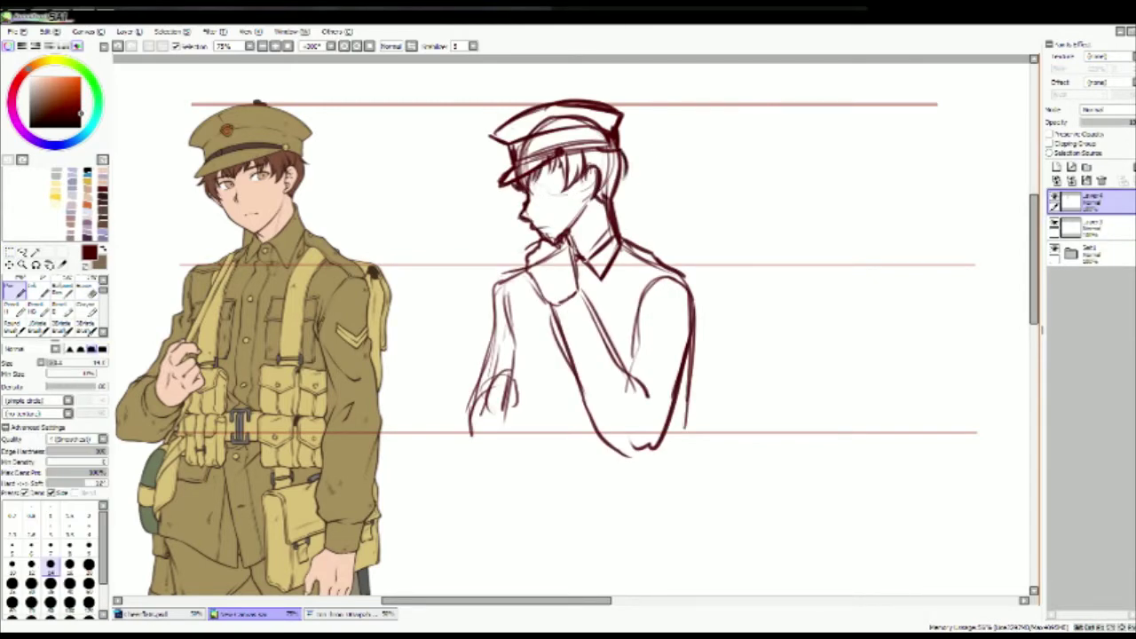
key("e")
left_click_drag(522, 203, 538, 233)
key("n")
Step: Redraw the face's profile with a defined nose, lips and chin, erasing the stray lines
scroll(551, 156, "up", 1)
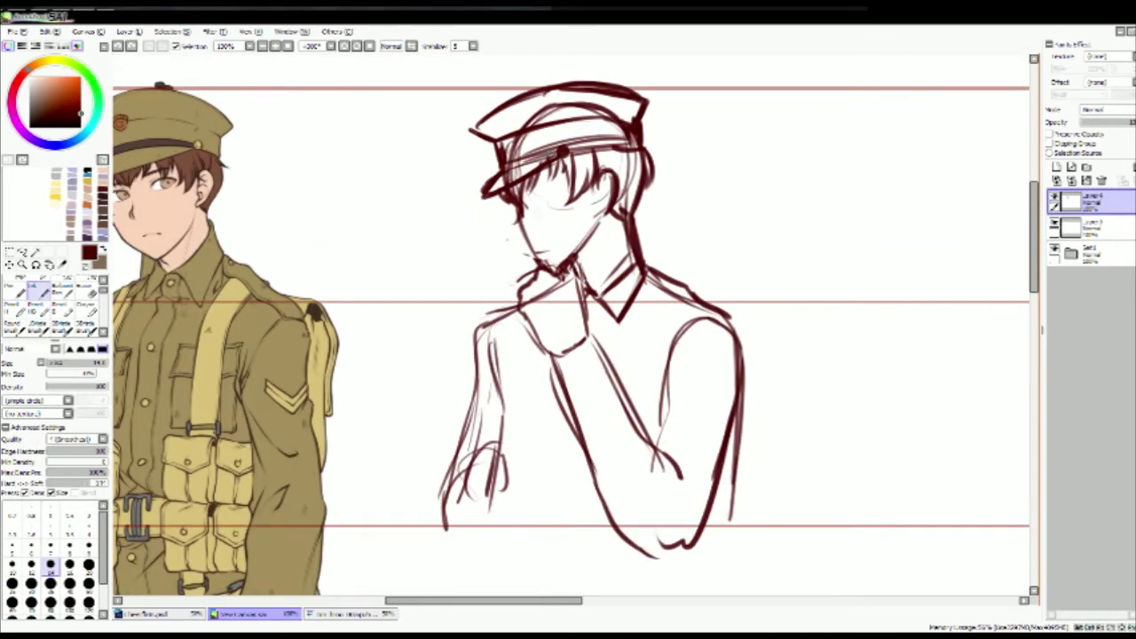
left_click_drag(551, 155, 586, 172)
key("e")
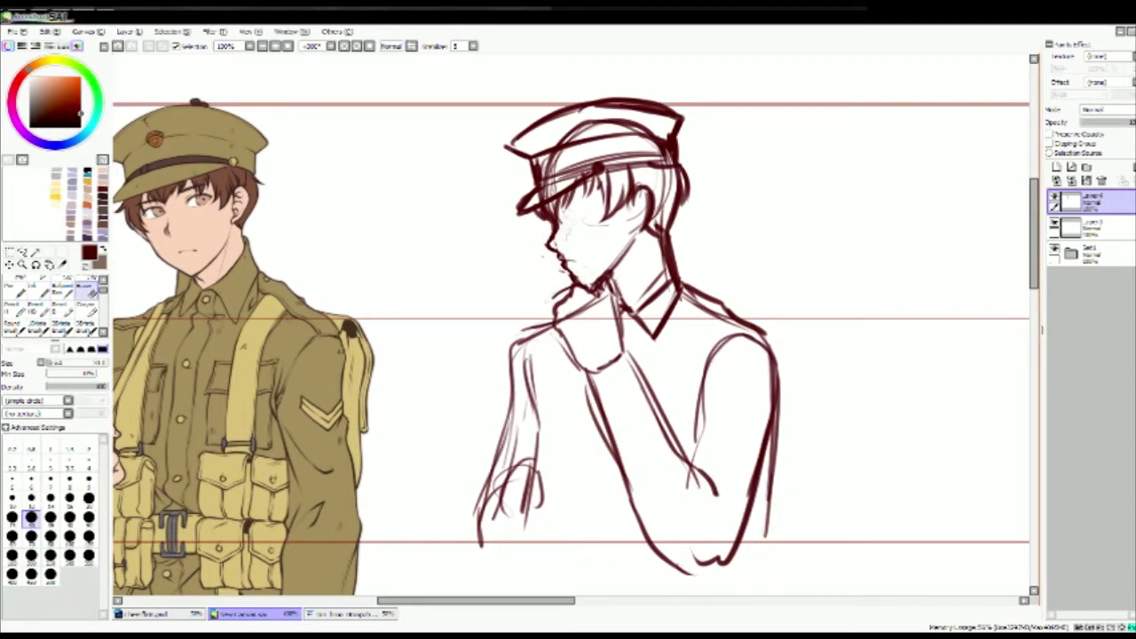
key("n")
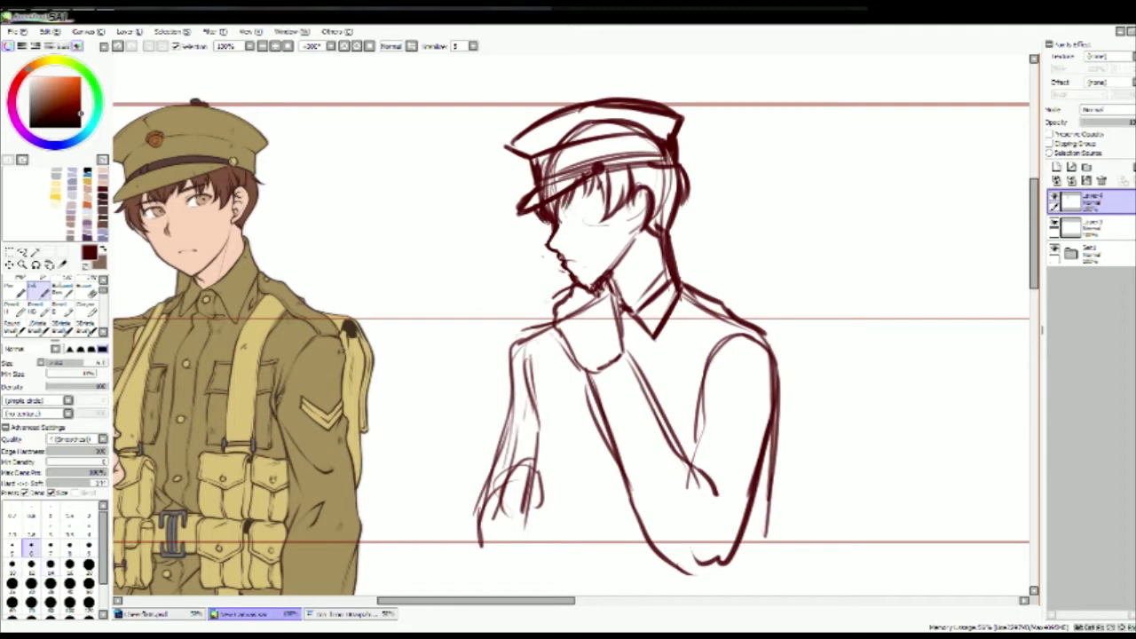
key("e")
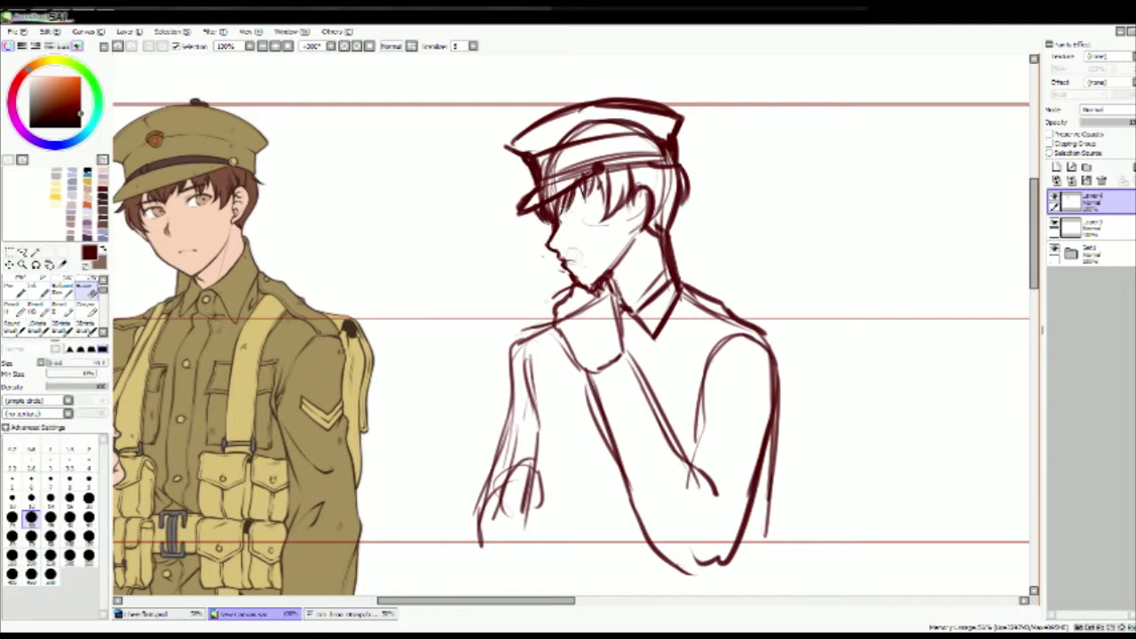
key("n")
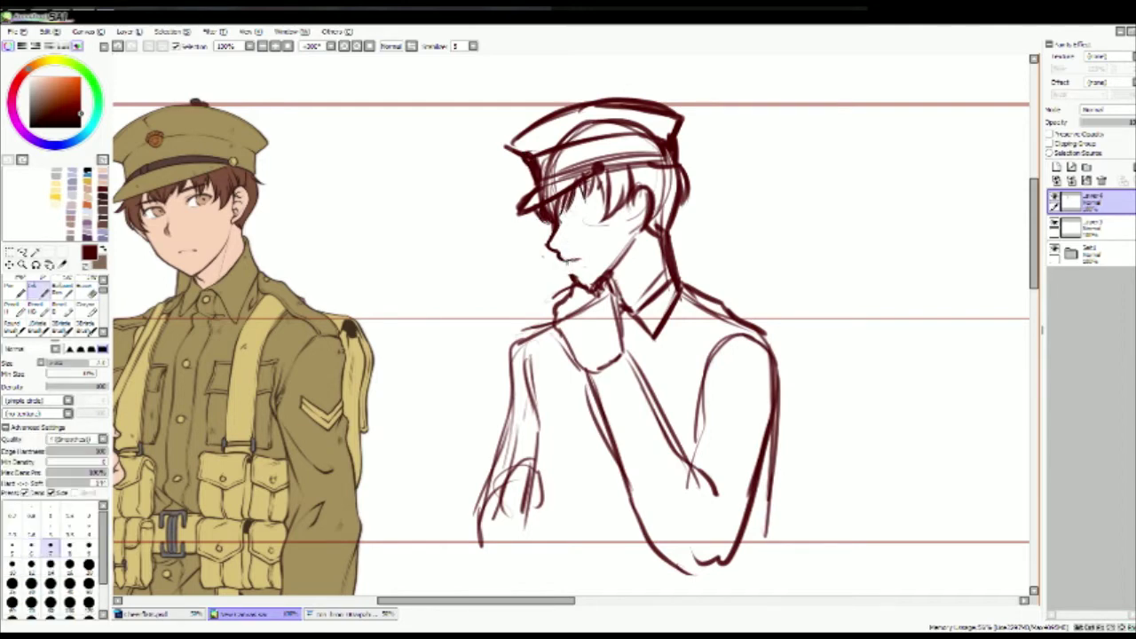
key("e")
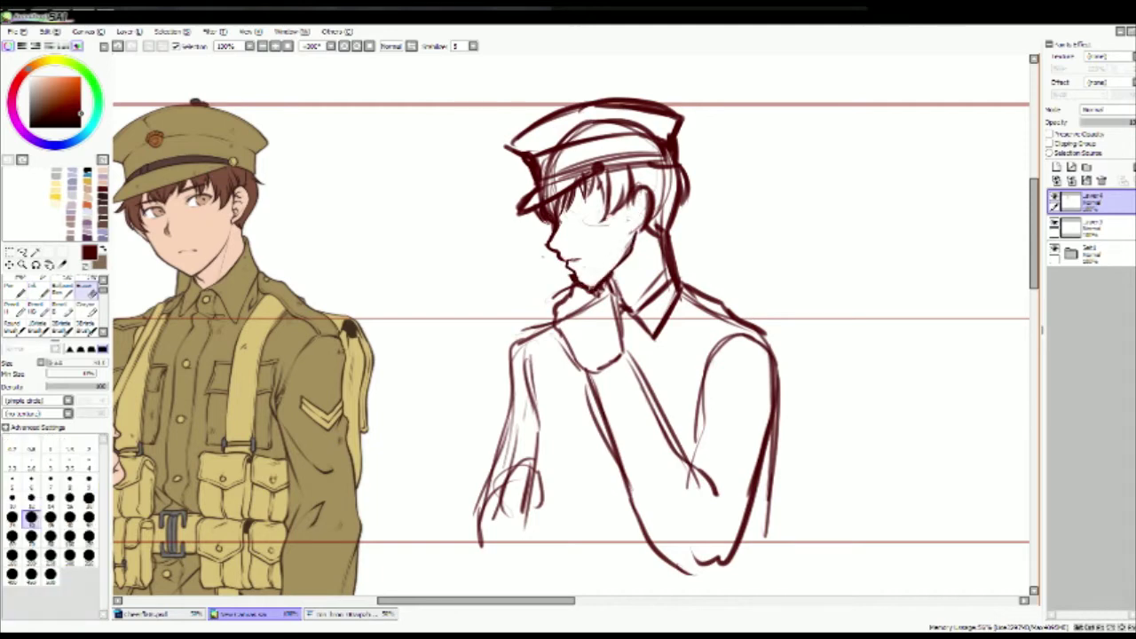
Step: Draw the shirt collar around the neck and clean up its overlapping lines, refining the ear and jaw
key("n")
left_click_drag(665, 259, 626, 302)
left_click_drag(627, 302, 658, 335)
key("e")
mouse_move(659, 273)
left_mouse_down()
mouse_move(673, 279)
mouse_move(673, 260)
mouse_move(675, 310)
left_mouse_up()
key("n")
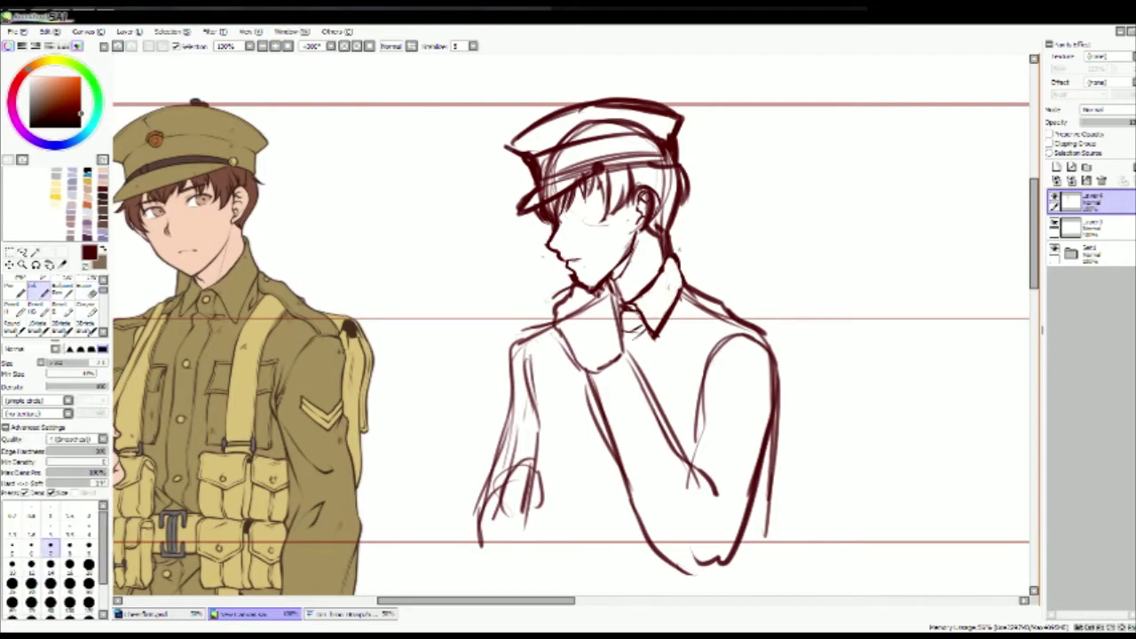
Step: Add fold lines to the far sleeve and outline the cuff around the raised wrist
mouse_move(568, 355)
left_mouse_down()
mouse_move(621, 332)
mouse_move(552, 397)
left_mouse_up()
left_click_drag(556, 380, 546, 414)
left_click_drag(584, 334, 570, 399)
left_click_drag(822, 304, 800, 333)
left_click_drag(598, 293, 616, 322)
mouse_move(611, 311)
left_mouse_down()
mouse_move(641, 354)
mouse_move(681, 332)
left_mouse_up()
mouse_move(654, 387)
left_mouse_down()
mouse_move(694, 363)
mouse_move(698, 380)
left_mouse_up()
Step: Reinforce the raised forearm's contour and add the chest seam, armhole line and near shoulder's epaulette
left_click_drag(708, 365, 789, 400)
left_click_drag(650, 382, 678, 476)
left_click_drag(697, 367, 751, 456)
left_click_drag(737, 431, 770, 487)
left_click_drag(799, 316, 758, 361)
left_click_drag(754, 364, 757, 398)
left_click_drag(730, 279, 785, 316)
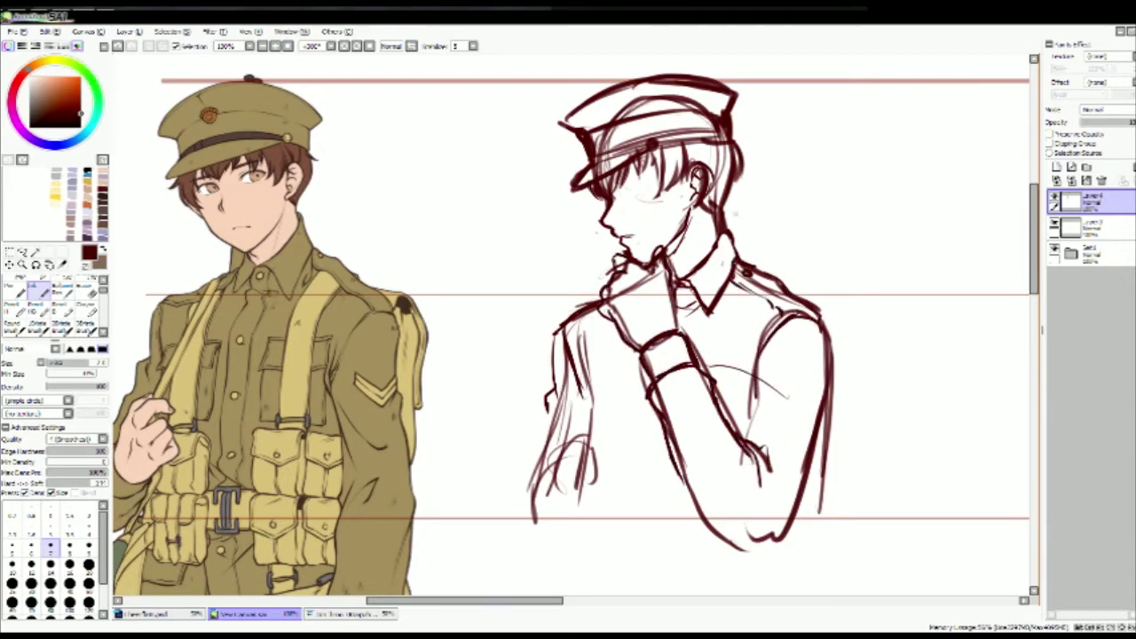
Step: Sketch the chest pockets, the front closure line and the inner edge of the far sleeve
left_click_drag(583, 355, 639, 354)
mouse_move(581, 387)
left_mouse_down()
mouse_move(641, 383)
mouse_move(550, 350)
mouse_move(520, 420)
left_mouse_up()
left_click_drag(517, 425, 563, 426)
mouse_move(528, 391)
left_mouse_down()
mouse_move(578, 387)
mouse_move(578, 466)
left_mouse_up()
left_click_drag(572, 467, 564, 494)
left_click_drag(497, 349, 515, 438)
left_click_drag(513, 398, 502, 509)
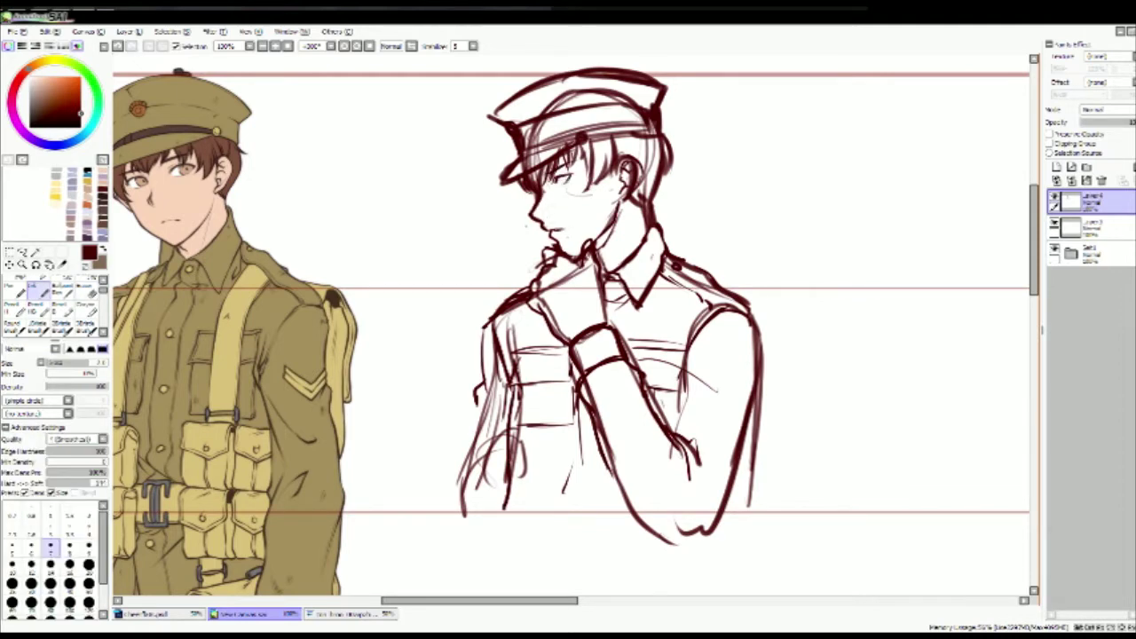
Step: Thicken the near armhole seam and add rank chevron and contour lines on the upper sleeve
left_click_drag(708, 268, 678, 307)
left_click_drag(727, 313, 683, 380)
mouse_move(757, 314)
left_mouse_down()
mouse_move(735, 375)
mouse_move(689, 416)
left_mouse_up()
left_click_drag(760, 339, 746, 412)
left_click_drag(690, 378, 678, 435)
Step: Darken the eye and clean up the cap, erasing the head's construction lines and redrawing the band
key("e")
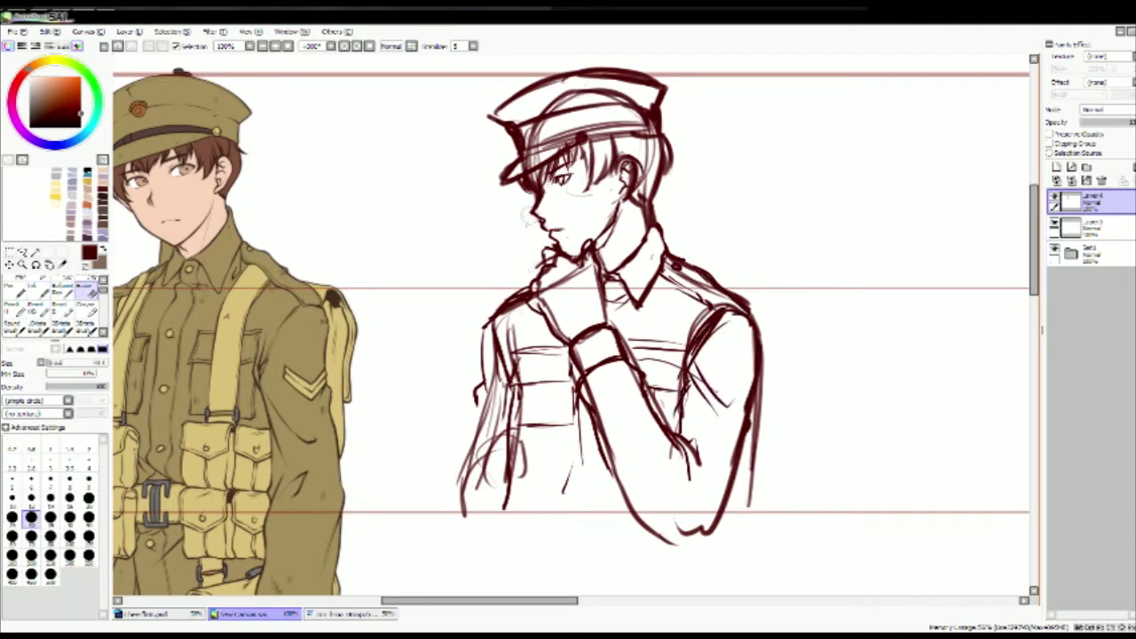
key("v")
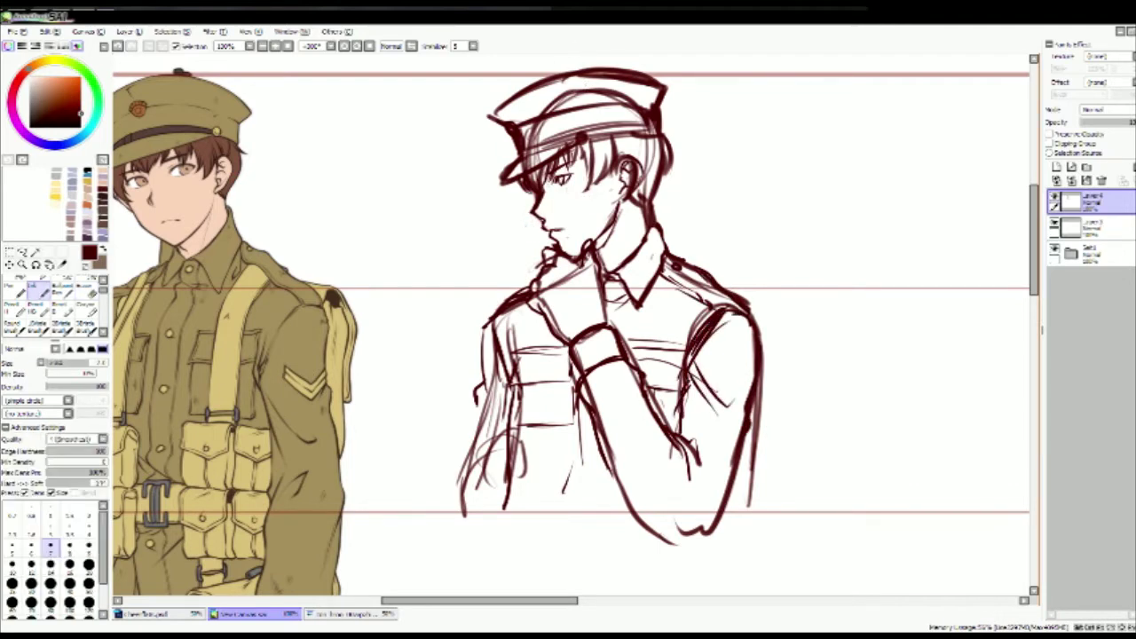
key("e")
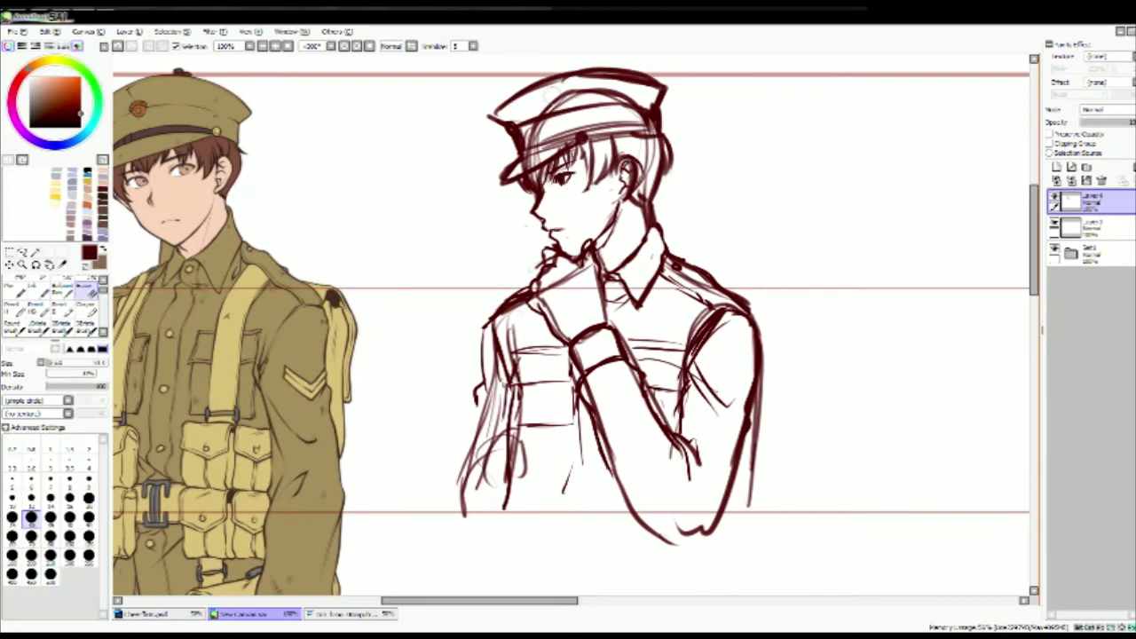
left_click_drag(548, 99, 632, 80)
left_click_drag(522, 142, 655, 122)
key("v")
left_click_drag(589, 137, 660, 128)
Step: Shade under the jaw, clean up the raised hand's edge and redraw the far sleeve's outer contour
left_click_drag(597, 226, 613, 250)
key("e")
mouse_move(545, 286)
left_mouse_down()
mouse_move(594, 239)
mouse_move(573, 337)
left_mouse_up()
key("v")
left_click_drag(486, 329, 463, 479)
left_click_drag(474, 431, 458, 493)
Step: Sketch the webbing straps running over the chest and fold lines on the torso
left_click_drag(641, 282, 646, 370)
mouse_move(675, 302)
left_mouse_down()
mouse_move(694, 316)
mouse_move(683, 414)
left_mouse_up()
mouse_move(657, 287)
left_mouse_down()
mouse_move(668, 368)
mouse_move(577, 414)
left_mouse_up()
left_click_drag(621, 373, 581, 309)
left_click_drag(561, 394, 575, 450)
left_click_drag(586, 293, 611, 321)
left_click_drag(579, 432, 611, 472)
Step: Add wrinkles along the raised forearm and near sleeve, and firm up the torso and far arm contours
left_click_drag(605, 314, 651, 430)
left_click_drag(632, 368, 660, 432)
mouse_move(692, 286)
left_mouse_down()
mouse_move(710, 366)
mouse_move(705, 413)
left_mouse_up()
left_click_drag(695, 412, 655, 473)
left_click_drag(581, 413, 577, 427)
mouse_move(566, 363)
left_mouse_down()
mouse_move(511, 417)
mouse_move(538, 449)
left_mouse_up()
left_click_drag(494, 337, 490, 243)
scroll(576, 325, "up", 3)
scroll(449, 270, "right", 1)
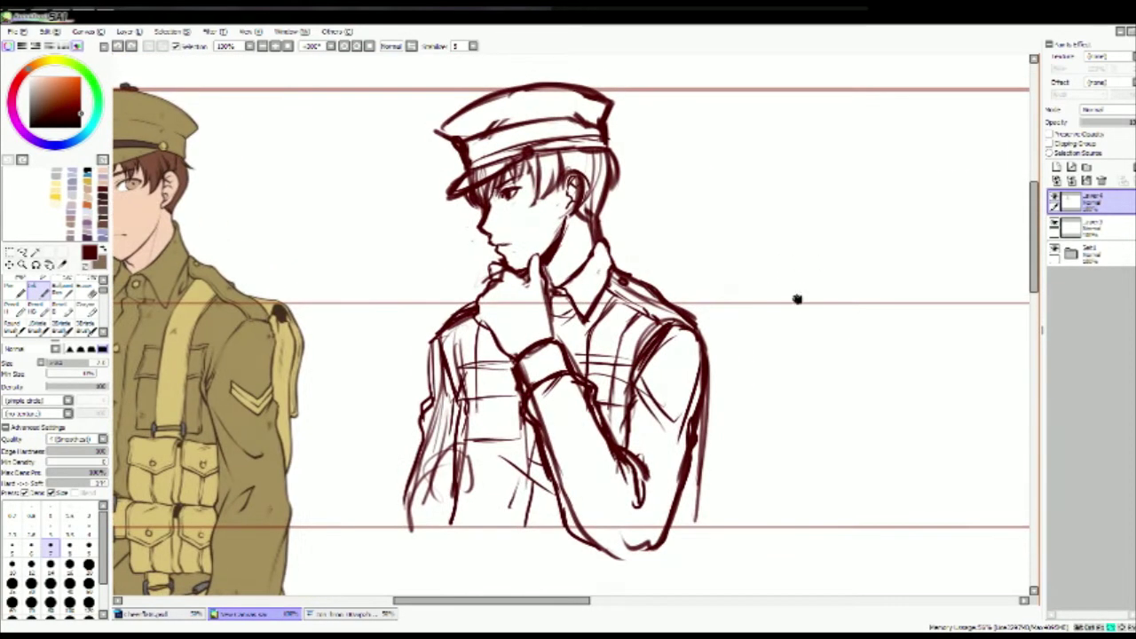
Step: Erase and redraw the wrist, thumb and finger lines of the hand at the chin
key("e")
left_click_drag(544, 283, 551, 321)
key("n")
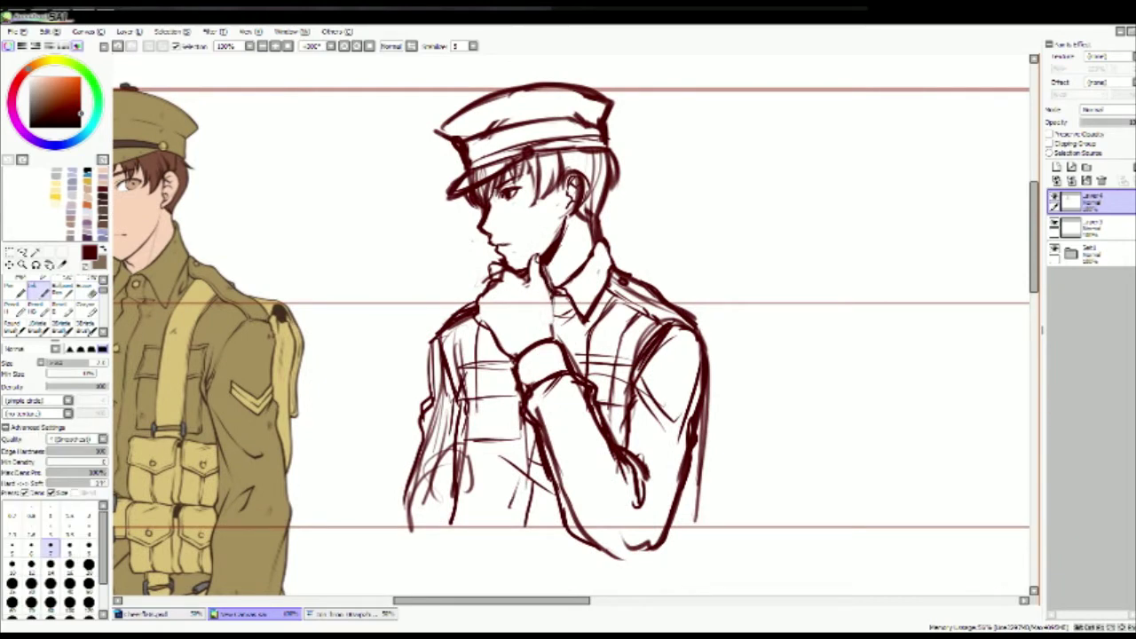
key("e")
key("n")
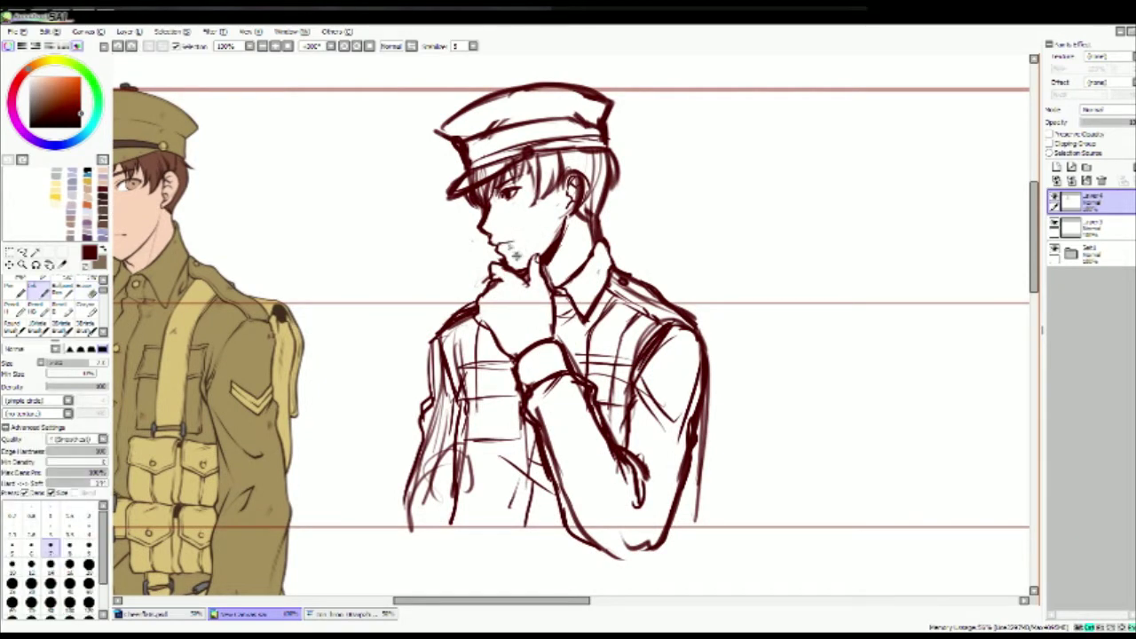
Step: Refine the lips and the hand, adding knuckle and tendon lines on its back
key("ctrl+plus")
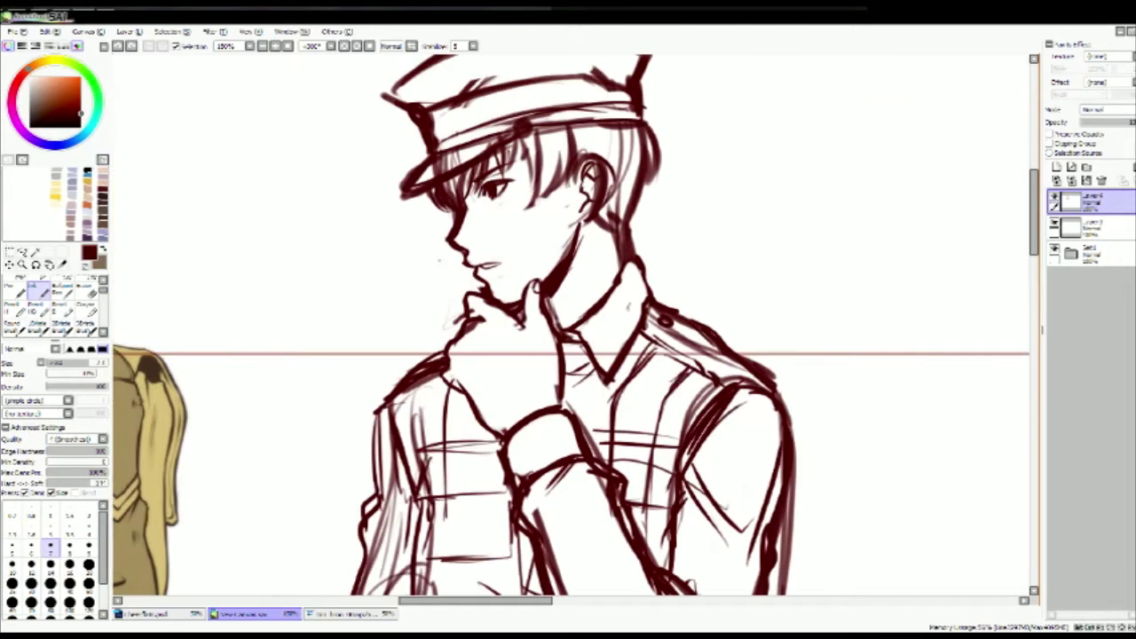
left_click_drag(510, 222, 516, 194)
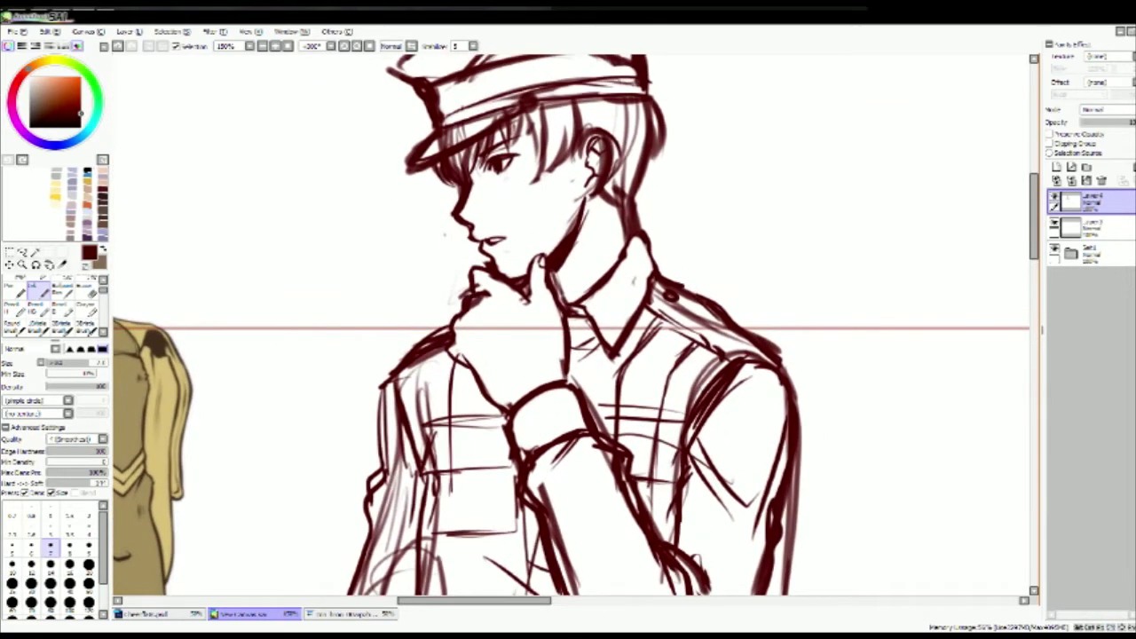
key("e")
key("n")
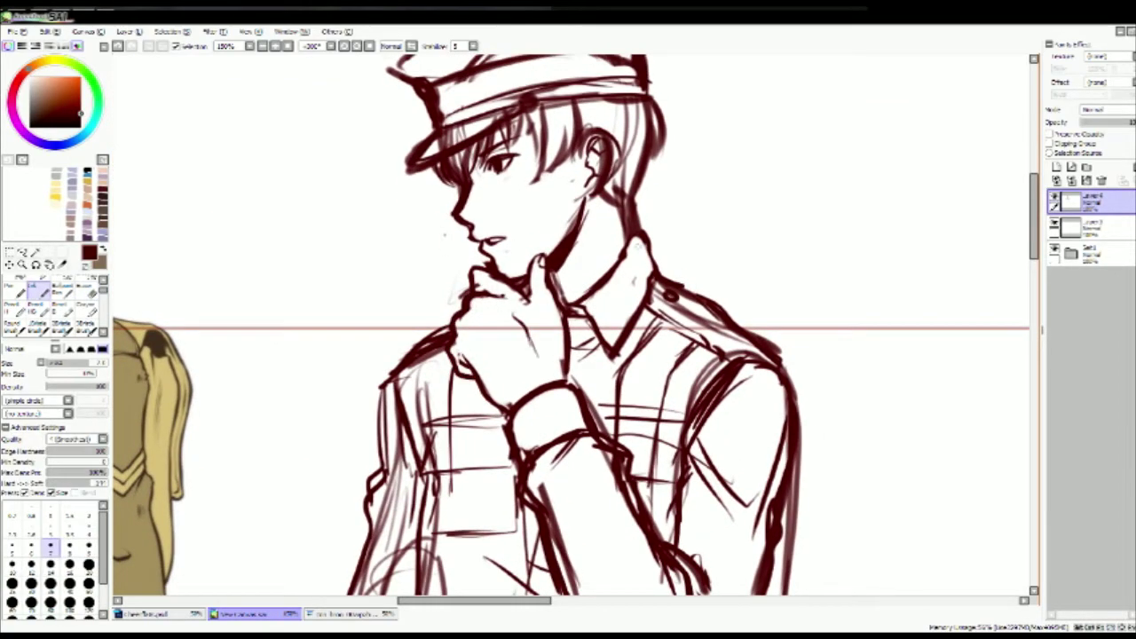
scroll(1005, 199, "down", 2)
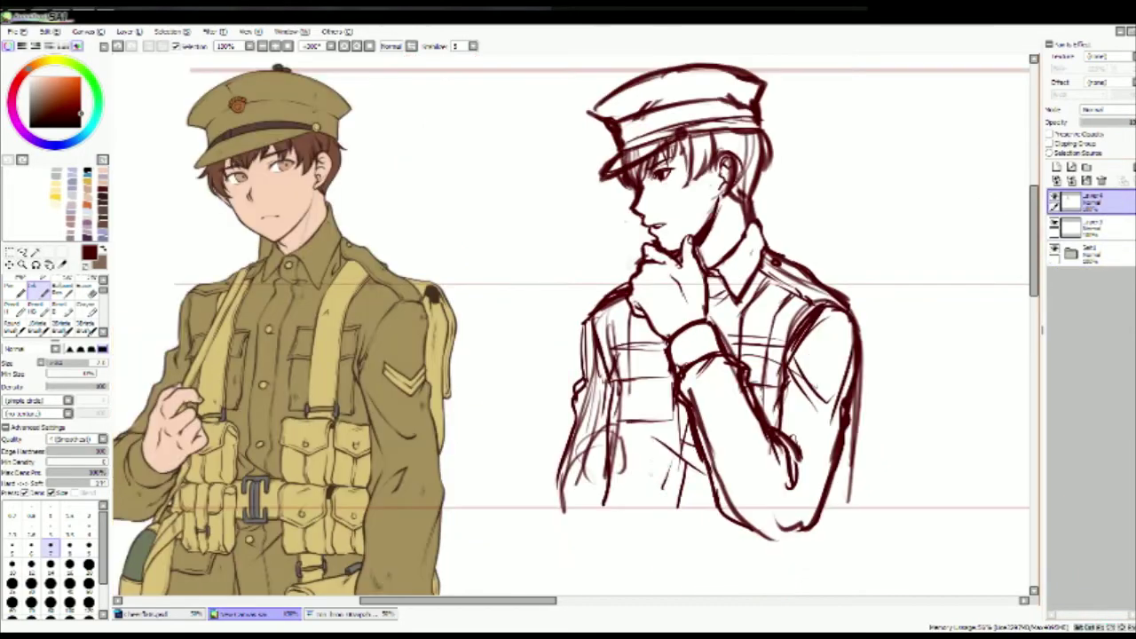
Step: Erase the far arm's rough lower lines and redraw its sleeve with the crossing forearm's fold
scroll(1006, 199, "up", 1)
key("e")
left_click_drag(675, 373, 724, 510)
left_click_drag(550, 373, 515, 490)
key("n")
left_click_drag(544, 423, 522, 476)
left_click_drag(577, 396, 545, 423)
left_click_drag(550, 417, 570, 412)
left_click_drag(551, 281, 540, 378)
left_click_drag(710, 310, 648, 355)
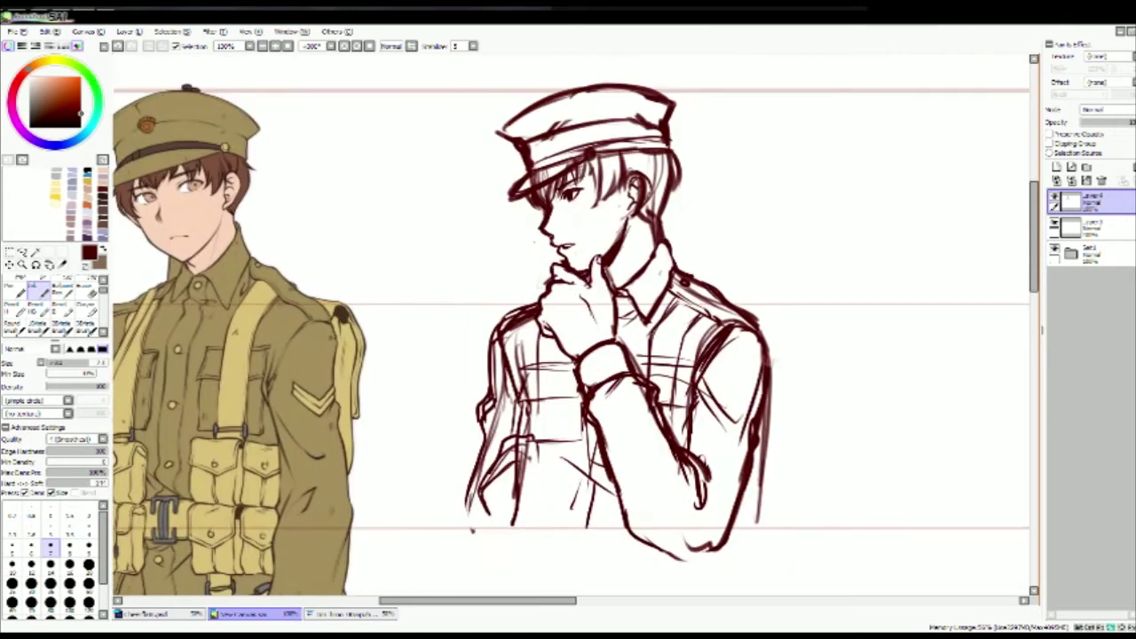
Step: Clean up the hair behind the ear by erasing and redrawing its strands
key("b")
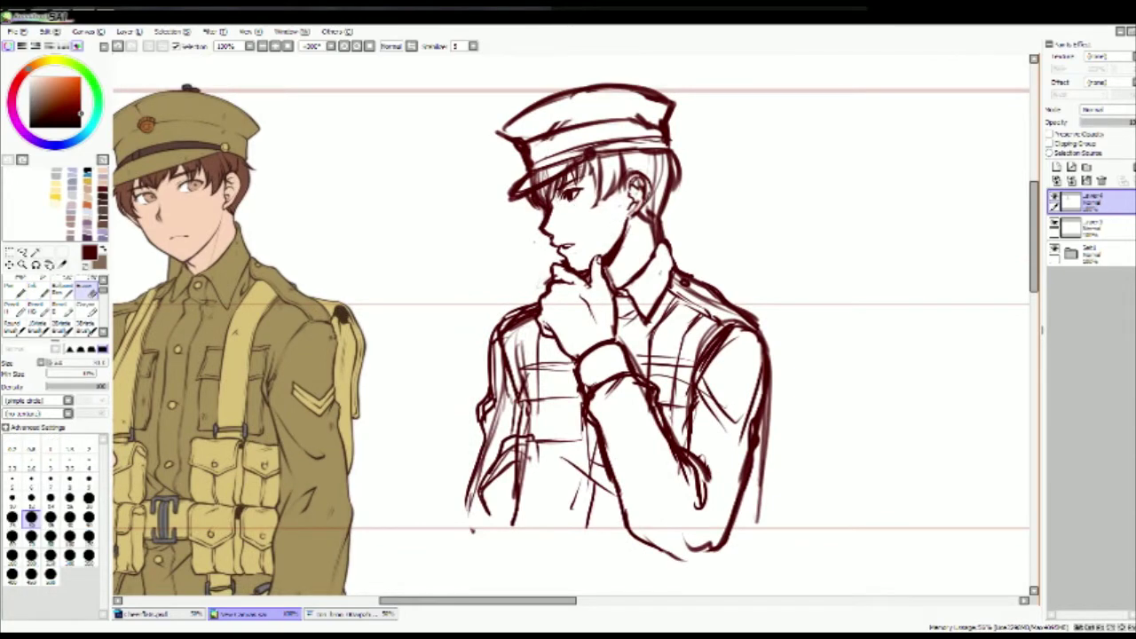
key("v")
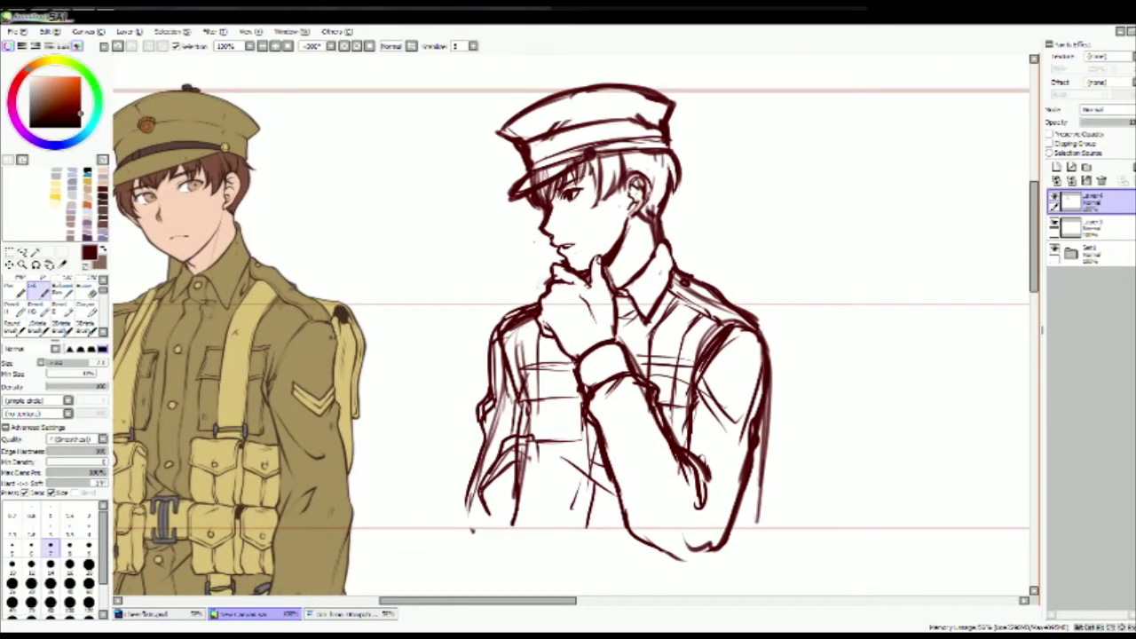
Step: Place a merged copy of the sketch beside the original and label the two versions V1 and V2
left_click_drag(759, 178, 728, 183)
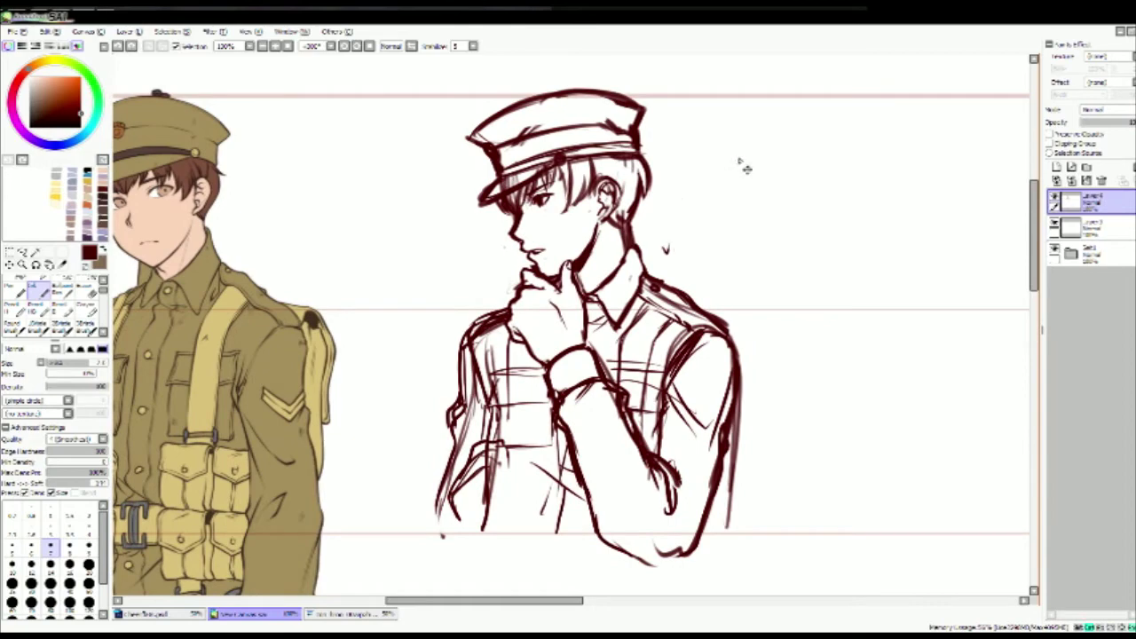
key("ctrl+v")
mouse_move(754, 157)
left_mouse_down()
mouse_move(542, 272)
mouse_move(401, 283)
left_mouse_up()
key("ctrl+e")
left_click_drag(715, 270, 728, 271)
left_click_drag(731, 272, 746, 285)
Step: Erase and redraw the V2 face's eye and mouth, and write "Contemplative" between the two caps
key("e")
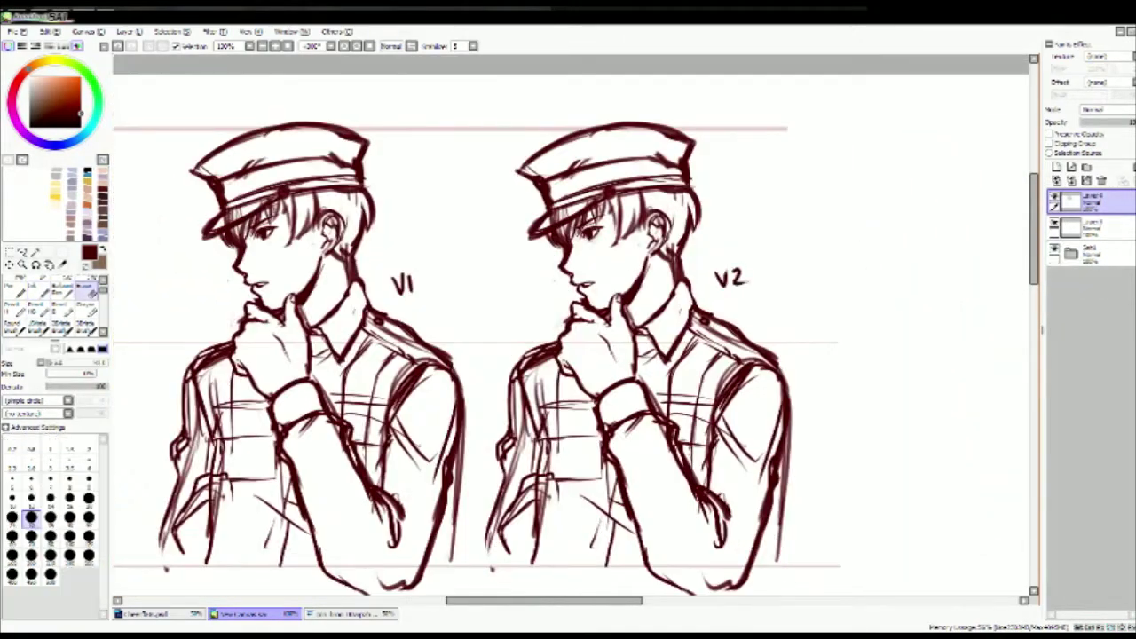
key("b")
key("e")
key("b")
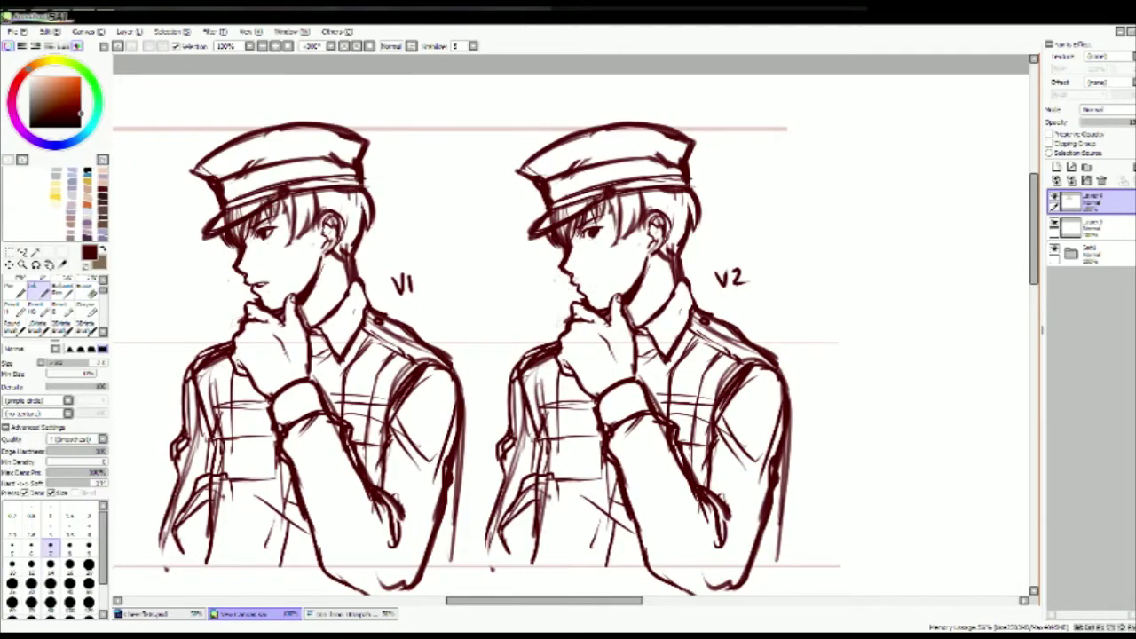
scroll(569, 329, "up", 4)
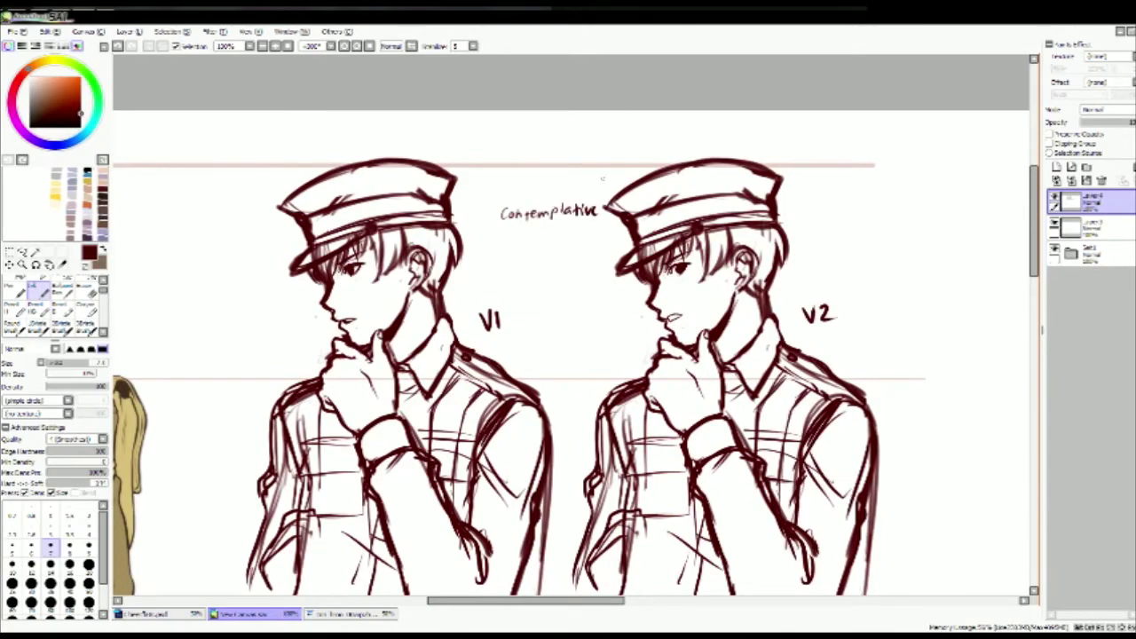
Step: Close the lower edges of both busts along the guide line and add chevron stripes to their upper sleeves
scroll(568, 328, "down", 2)
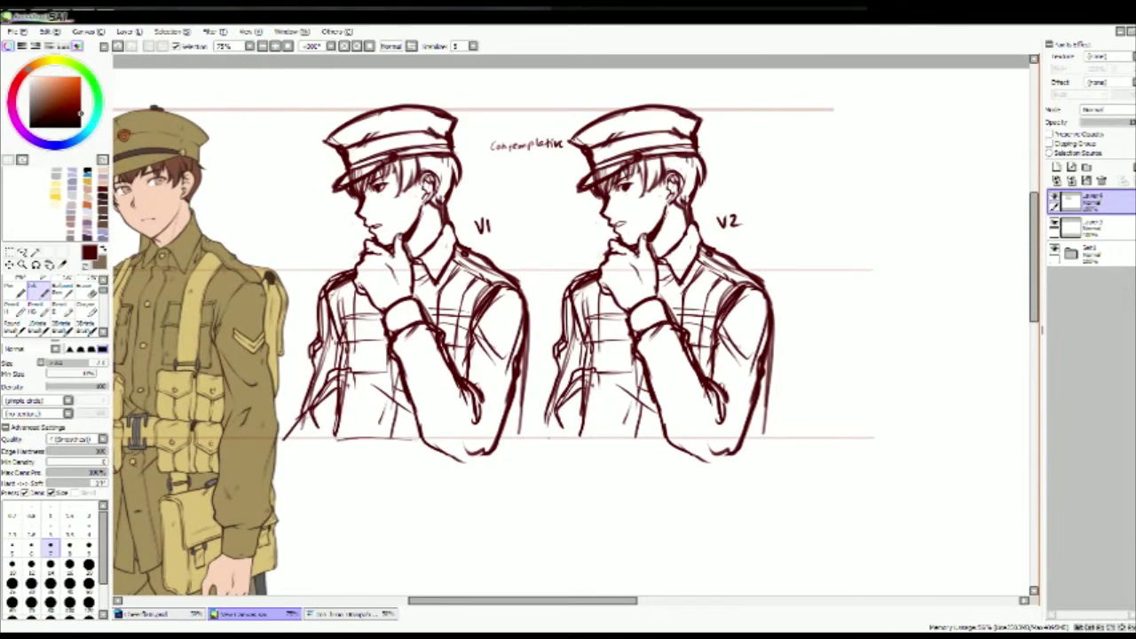
left_click_drag(370, 439, 421, 439)
left_click_drag(575, 436, 664, 437)
left_click_drag(746, 438, 771, 439)
left_click_drag(769, 337, 765, 438)
left_click_drag(710, 306, 782, 238)
mouse_move(442, 348)
left_mouse_down()
mouse_move(506, 419)
mouse_move(520, 400)
left_mouse_up()
left_click_drag(515, 295, 538, 325)
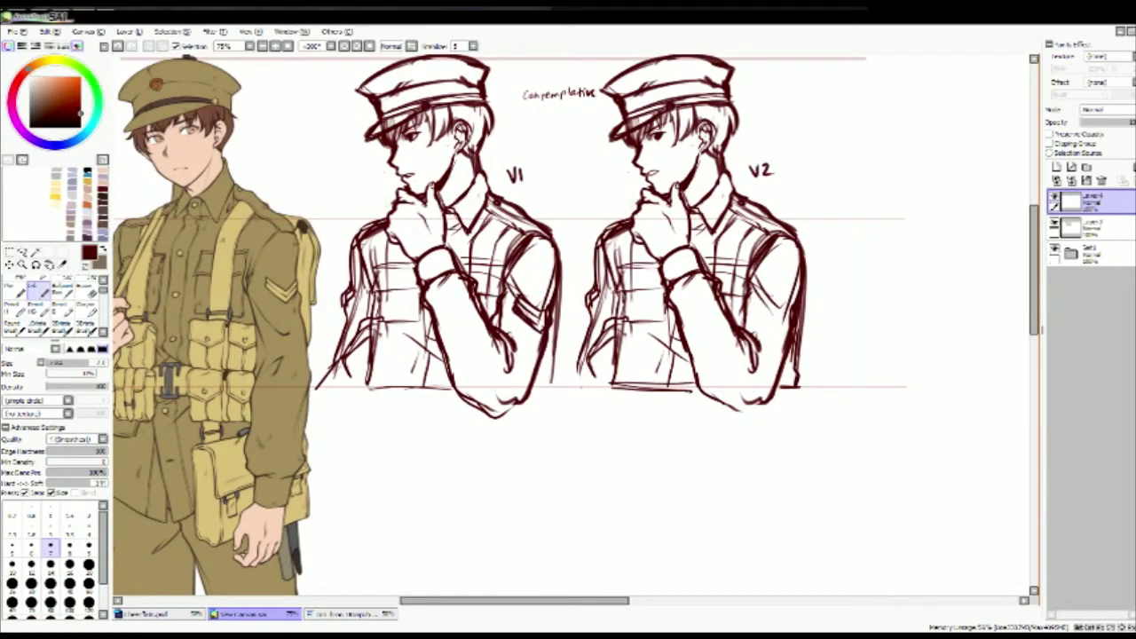
left_click_drag(719, 355, 726, 253)
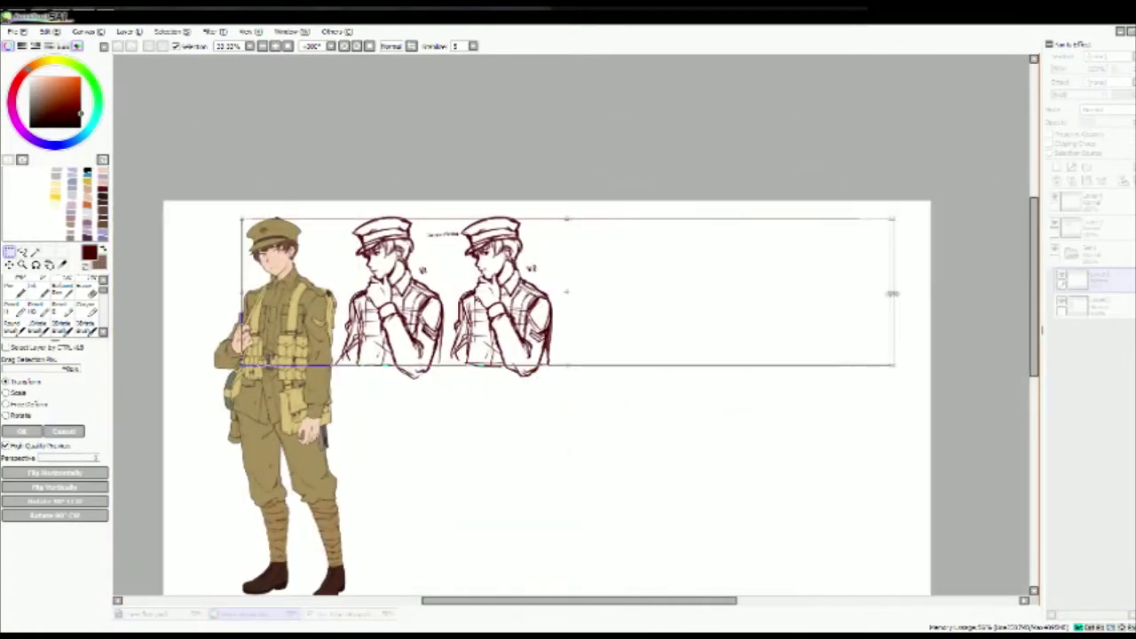
Step: Place the duplicated guide lines below the originals and merge the copy into the original guide layer
key("Return")
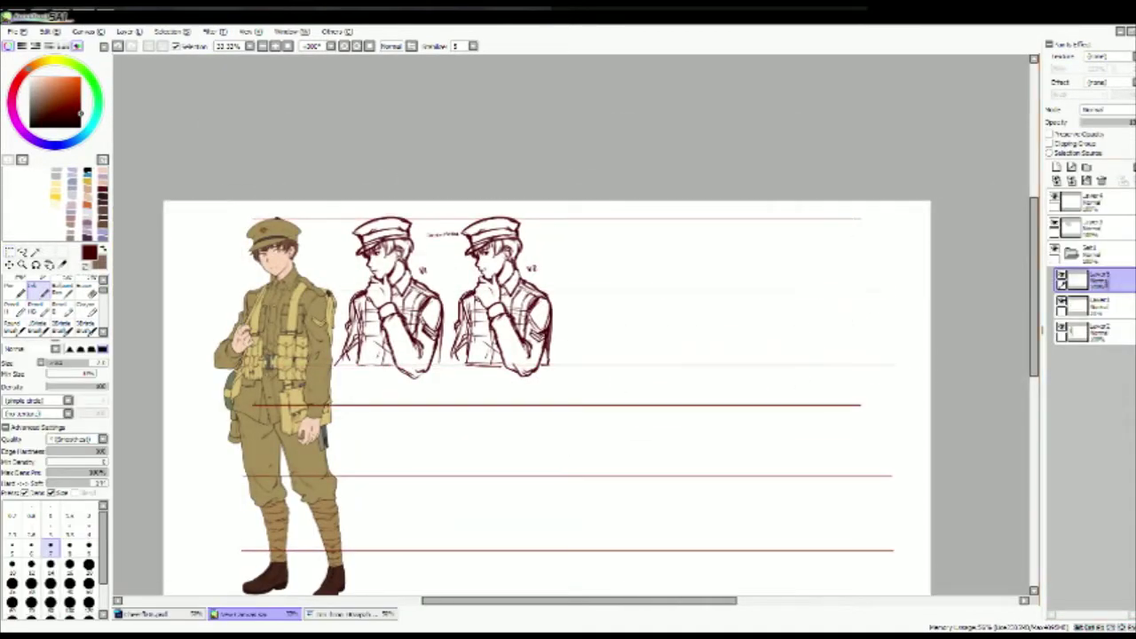
left_click(1071, 253)
left_click(1092, 200)
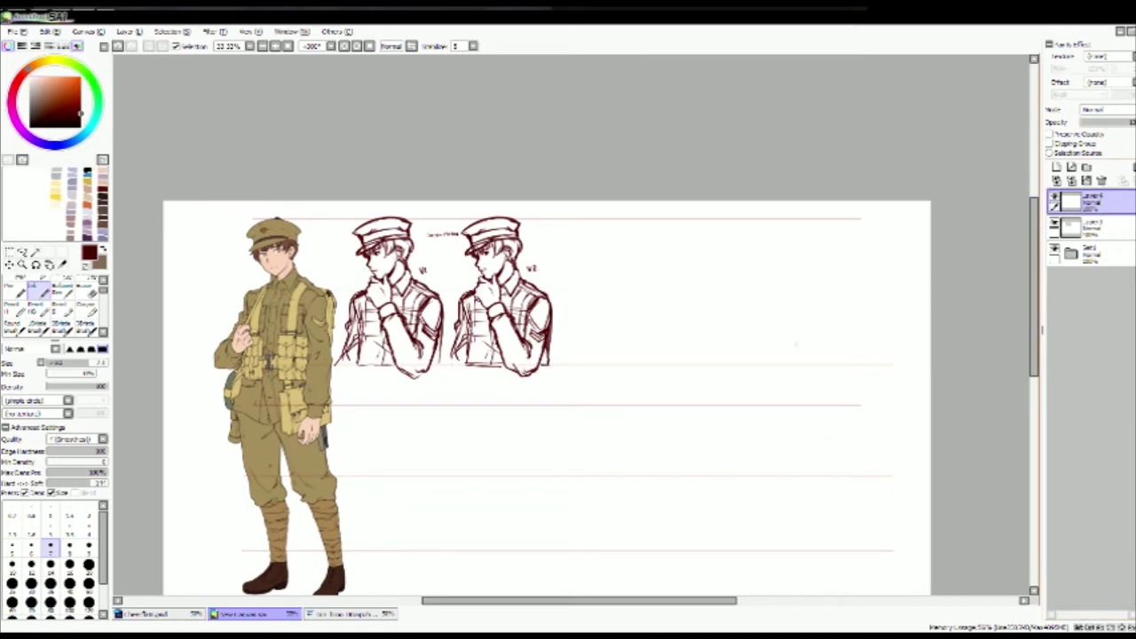
left_click(1092, 253, "ctrl")
left_click(1057, 253)
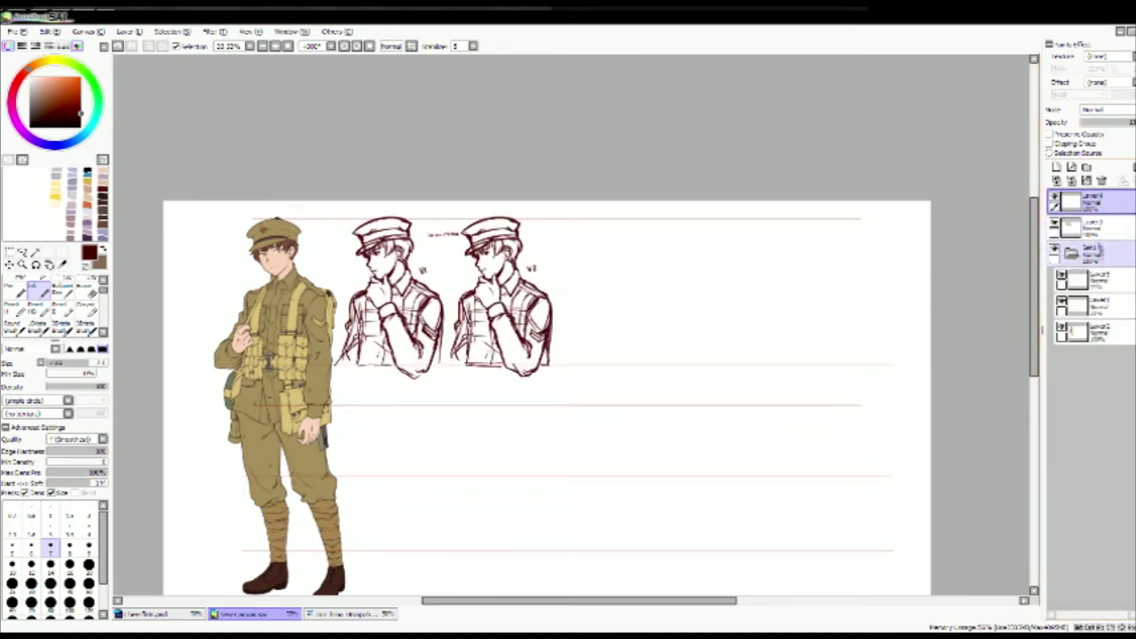
left_click(1092, 279)
key("ctrl+e")
Step: Clear the guide-line segments crossing the coloured soldier and return to the top sketch layer
key("a")
mouse_move(302, 215)
left_mouse_down()
mouse_move(336, 380)
mouse_move(253, 204)
left_mouse_up()
left_click(1091, 200)
Step: Sketch a round head with crossing face guidelines in the empty space beyond V2
scroll(430, 417, "up", 3)
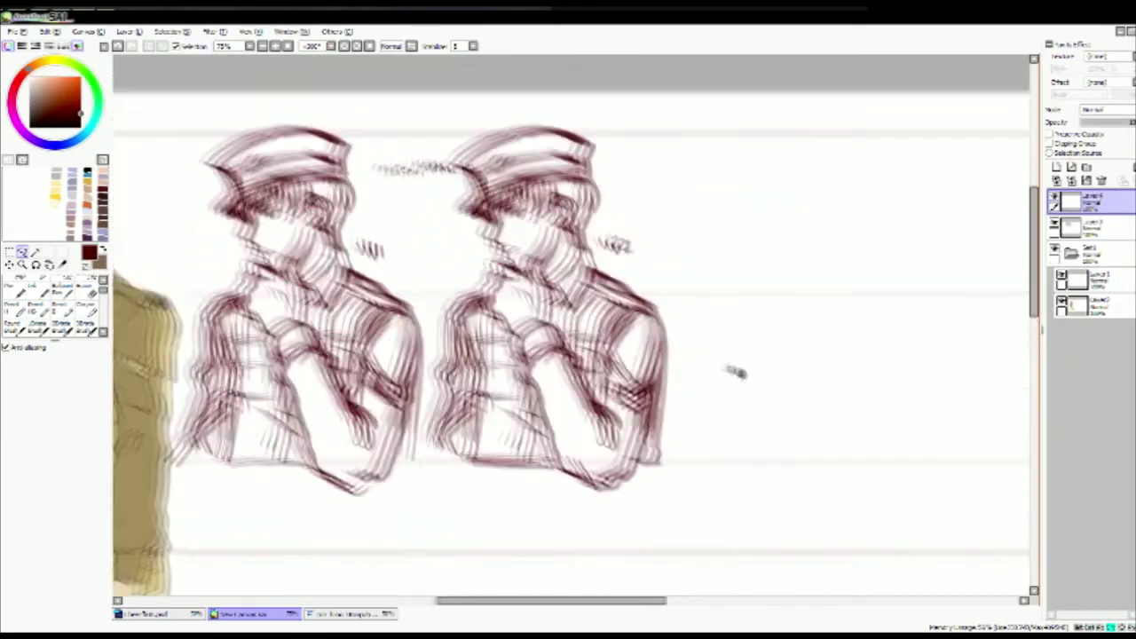
key("n")
scroll(568, 355, "right", 5)
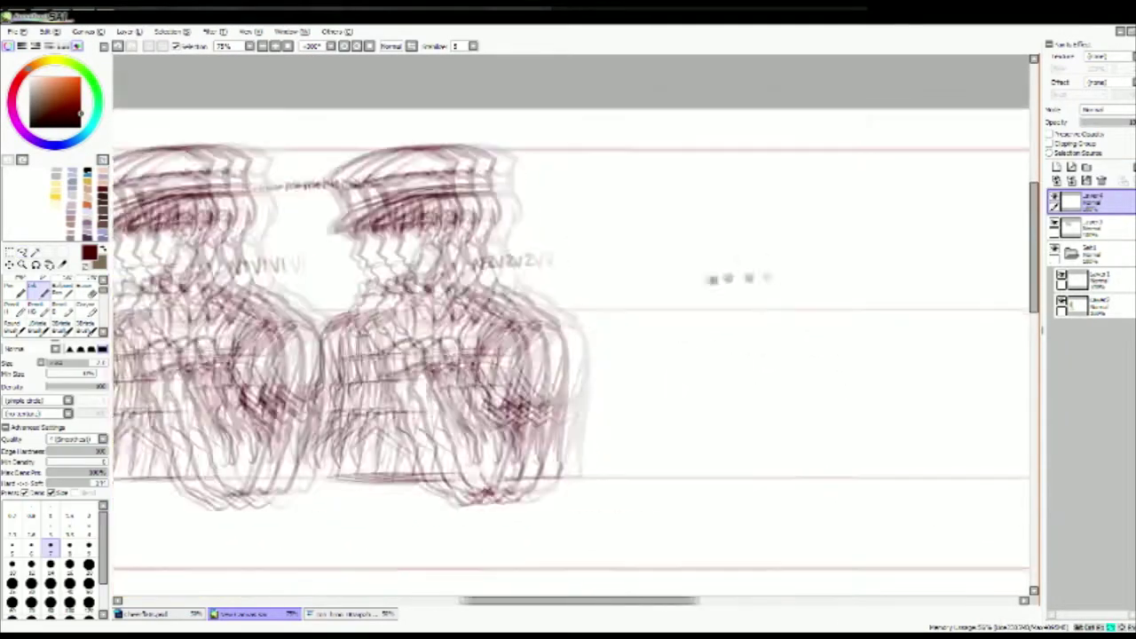
mouse_move(653, 193)
left_mouse_down()
mouse_move(703, 156)
mouse_move(744, 220)
left_mouse_up()
key("ctrl+z")
mouse_move(710, 168)
left_mouse_down()
mouse_move(668, 213)
mouse_move(765, 222)
left_mouse_up()
left_click_drag(728, 188, 710, 277)
left_click_drag(671, 235, 764, 238)
mouse_move(666, 218)
left_mouse_down()
mouse_move(688, 296)
mouse_move(742, 271)
left_mouse_up()
Step: Outline the new head's cheeks, jaw and chin, and mark its ears
scroll(568, 355, "right", 3)
left_click_drag(518, 218, 542, 312)
left_click_drag(533, 315, 607, 286)
left_click_drag(618, 242, 604, 301)
left_click_drag(515, 245, 511, 268)
left_click_drag(613, 272, 608, 293)
left_click_drag(529, 286, 587, 321)
Step: Rough in the new figure's neck, sloping shoulders and the outer lines of both arms
left_click_drag(462, 354, 537, 323)
key("ctrl+z")
left_click_drag(568, 266, 568, 253)
left_click_drag(533, 292, 538, 322)
left_click_drag(586, 289, 586, 320)
left_click_drag(459, 337, 536, 318)
left_click_drag(456, 342, 444, 472)
left_click_drag(586, 309, 636, 340)
left_click_drag(648, 346, 655, 487)
left_click_drag(453, 355, 423, 481)
left_click_drag(463, 376, 414, 483)
Step: Switch to the Pen and block in a closed hand on one side and an open hand on the other
scroll(672, 329, "down", 2)
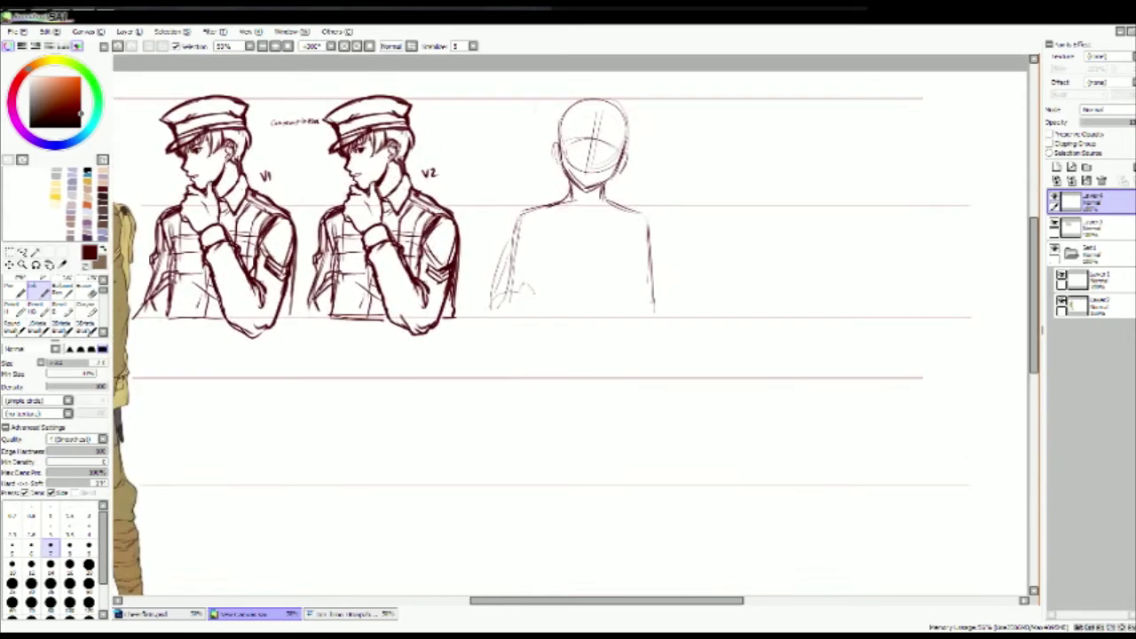
key("n")
left_click_drag(513, 249, 491, 335)
left_click_drag(524, 284, 508, 322)
left_click_drag(495, 301, 488, 339)
left_click_drag(635, 215, 662, 268)
left_click_drag(661, 254, 633, 321)
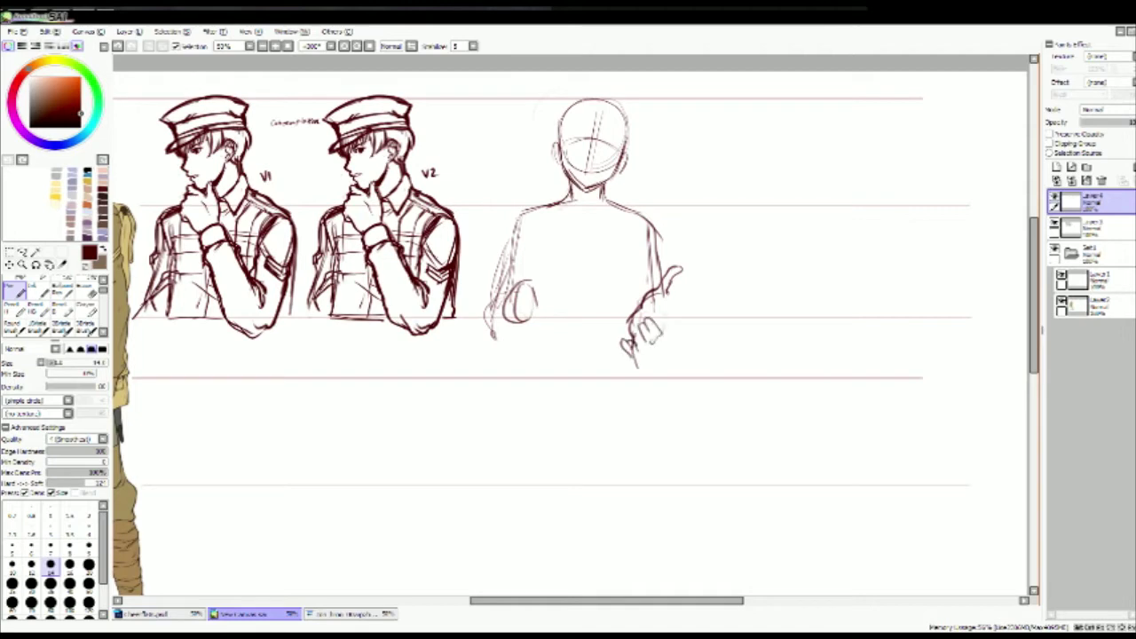
Step: Draw the open hand's bent forearm and sleeve, strengthen the opposite shoulder, and start the shirt collar
left_click_drag(657, 222, 665, 278)
mouse_move(689, 290)
left_mouse_down()
mouse_move(635, 355)
mouse_move(700, 348)
left_mouse_up()
left_click_drag(694, 361, 646, 366)
left_click_drag(659, 233, 683, 307)
left_click_drag(535, 207, 499, 279)
left_click_drag(511, 233, 495, 309)
left_click_drag(597, 98, 627, 149)
left_click_drag(567, 187, 604, 206)
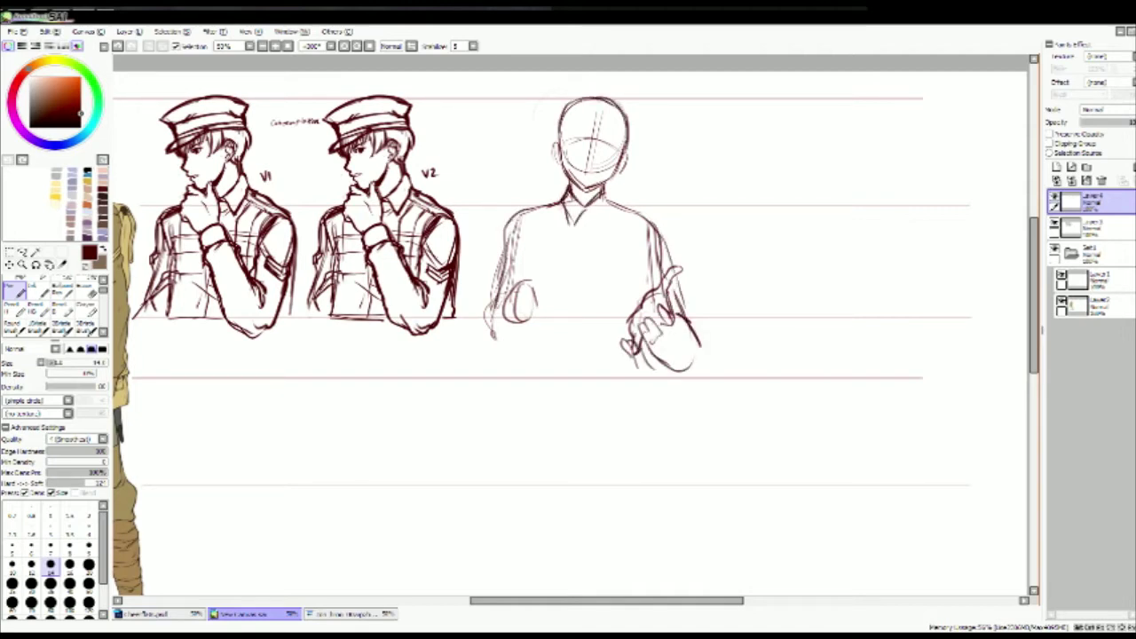
Step: Shape the fist and its bent forearm, gripping a strap that runs down from the shoulder
left_click_drag(522, 323, 506, 349)
left_click_drag(483, 326, 499, 355)
left_click_drag(502, 297, 527, 277)
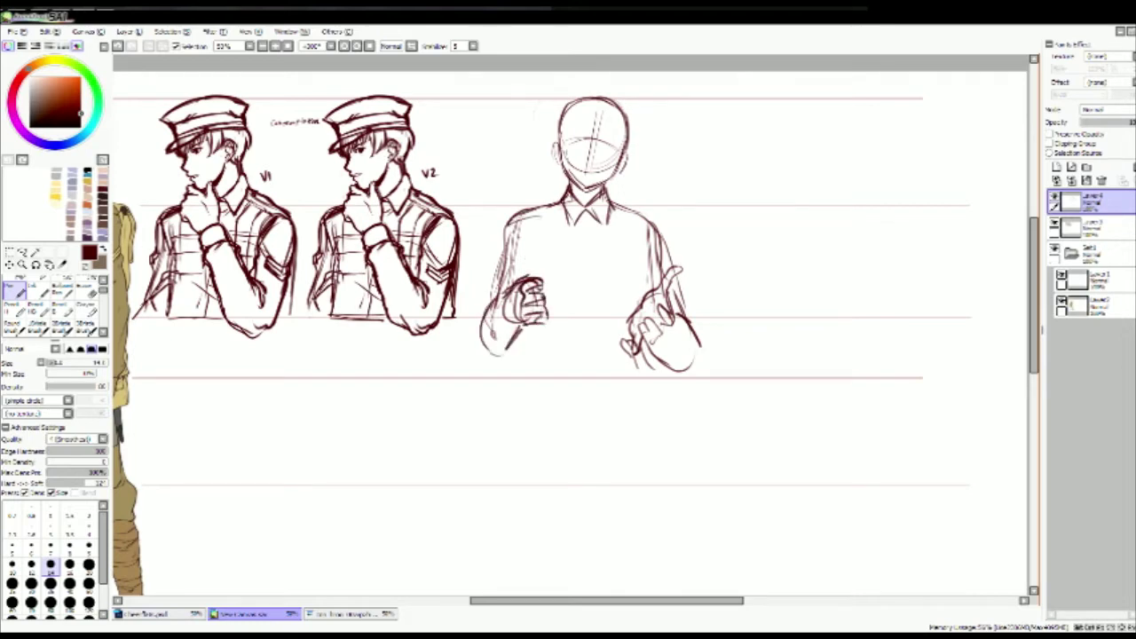
left_click_drag(540, 207, 526, 277)
left_click_drag(550, 208, 536, 270)
Step: Reinforce the head outline, the face's centre line and the sleeve beside the strap
left_click_drag(559, 107, 569, 168)
left_click_drag(565, 165, 609, 190)
left_click_drag(593, 116, 591, 172)
left_click_drag(522, 218, 499, 285)
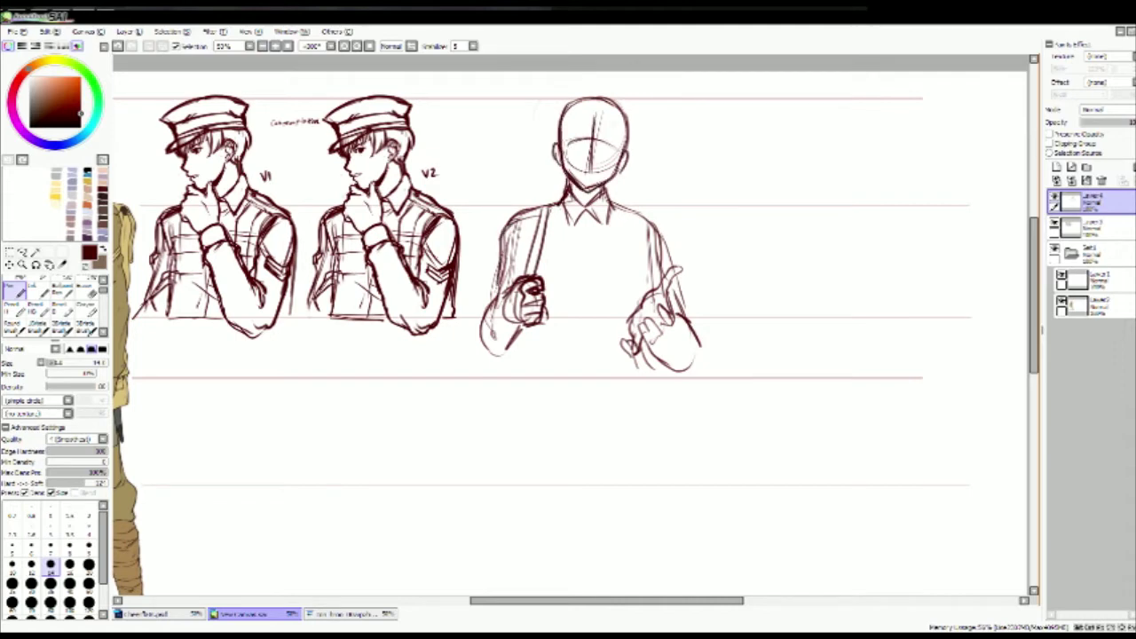
Step: Select the new figure's head with the Lasso and shift it slightly towards V2
key("a")
left_click_drag(553, 158, 631, 107)
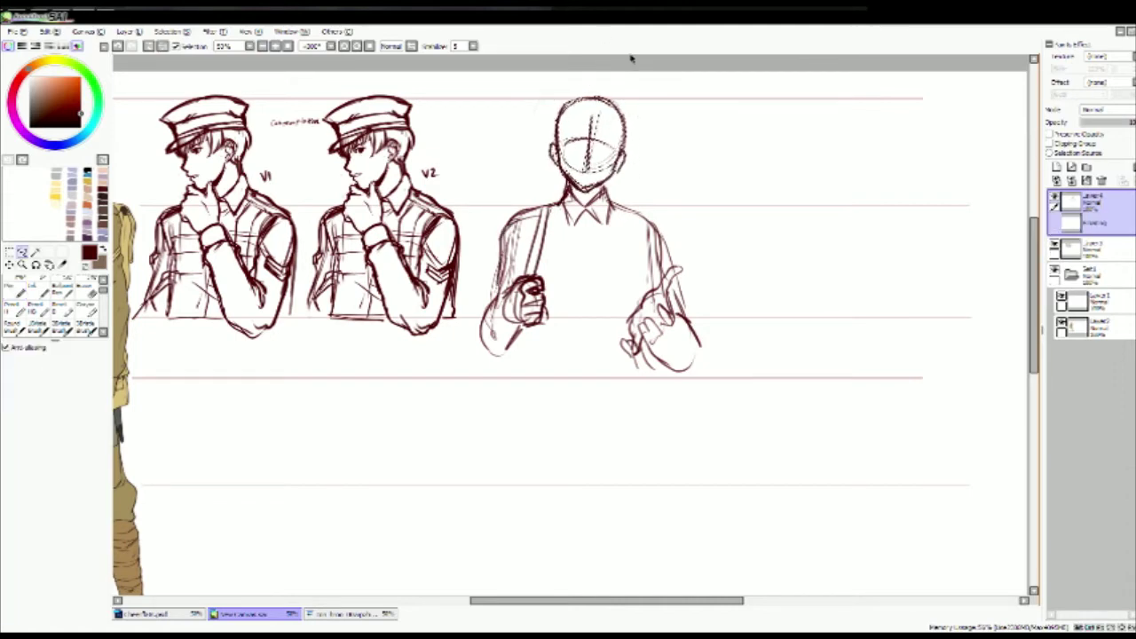
key("ctrl+t")
key("Return")
Step: Darken the shoulder and upper-sleeve lines of the new figure
key("n")
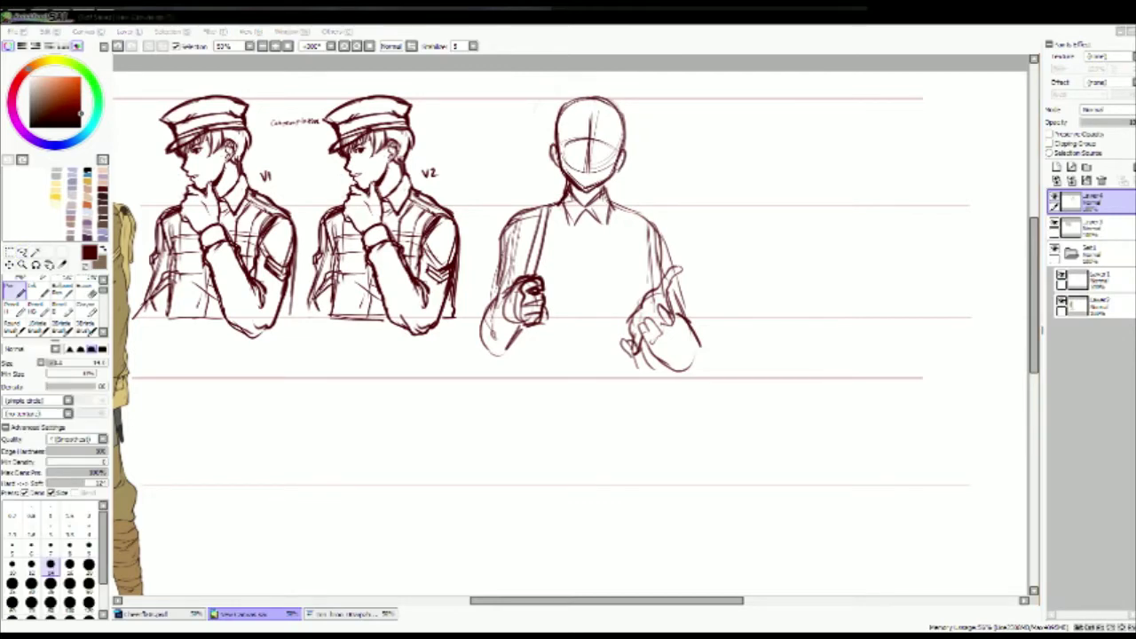
mouse_move(541, 209)
left_mouse_down()
mouse_move(499, 267)
mouse_move(486, 315)
left_mouse_up()
mouse_move(621, 208)
left_mouse_down()
mouse_move(669, 250)
mouse_move(677, 325)
left_mouse_up()
left_click_drag(651, 224, 659, 274)
left_click_drag(527, 223, 515, 261)
scroll(572, 342, "left", 2)
scroll(573, 341, "up", 1)
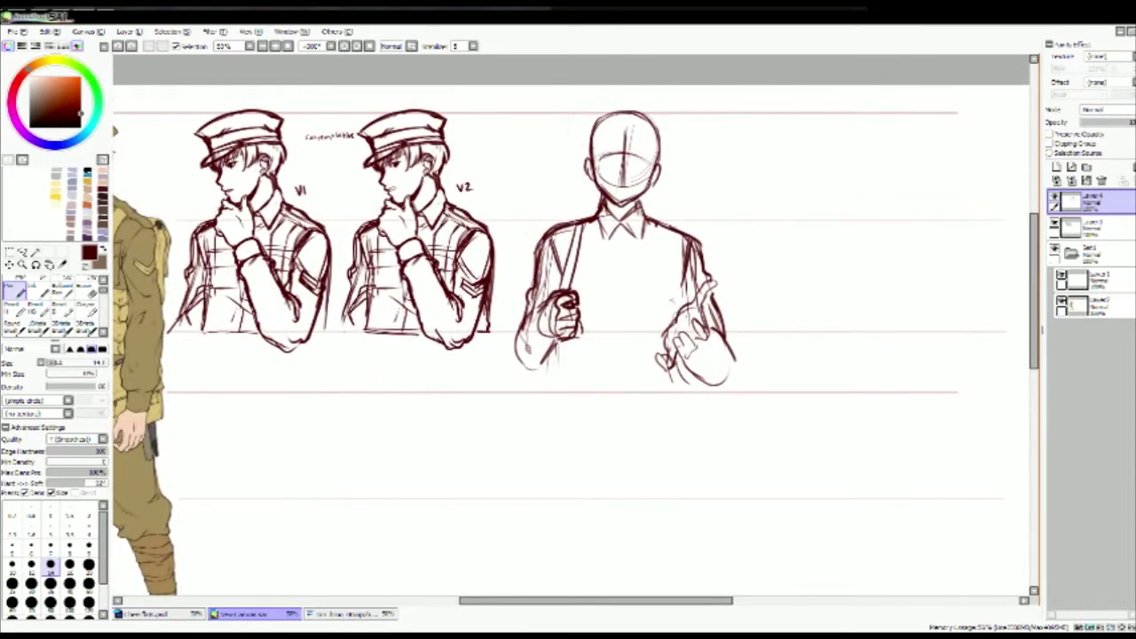
key("ctrl+t")
key("Return")
Step: Extend the figure downwards with torso sides, a waistline, hips and upper-leg lines
mouse_move(559, 330)
left_mouse_down()
mouse_move(558, 385)
mouse_move(657, 387)
left_mouse_up()
left_click_drag(671, 352, 676, 390)
left_click_drag(584, 445, 632, 444)
left_click_drag(550, 399, 573, 439)
left_click_drag(564, 331, 559, 421)
left_click_drag(671, 358, 673, 438)
left_click_drag(565, 424, 613, 464)
left_click_drag(666, 431, 632, 455)
left_click_drag(550, 423, 549, 511)
mouse_move(547, 375)
left_mouse_down()
mouse_move(542, 518)
mouse_move(554, 535)
left_mouse_up()
left_click_drag(618, 460, 607, 529)
left_click_drag(675, 390, 680, 551)
Step: Redefine the waist and crotch lines and extend both thighs down to the knees
scroll(572, 341, "down", 2)
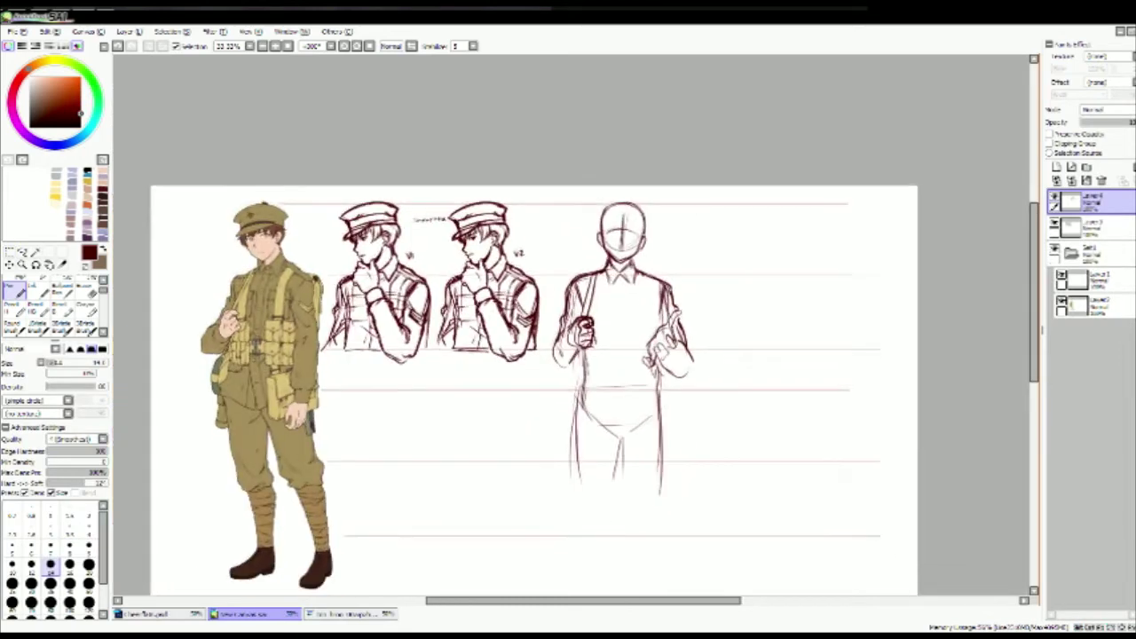
left_click_drag(587, 359, 636, 363)
key("e")
key("n")
mouse_move(577, 387)
left_mouse_down()
mouse_move(596, 448)
mouse_move(586, 391)
mouse_move(616, 412)
left_mouse_up()
key("n")
mouse_move(654, 394)
left_mouse_down()
mouse_move(620, 410)
mouse_move(586, 490)
left_mouse_up()
mouse_move(609, 414)
left_mouse_down()
mouse_move(618, 485)
mouse_move(636, 500)
left_mouse_up()
left_click_drag(660, 393, 662, 476)
Step: Sketch both lower legs and add front-facing shoes at the ankles
left_click_drag(590, 508, 593, 547)
left_click_drag(609, 503, 611, 559)
left_click_drag(582, 488, 597, 572)
left_click_drag(609, 504, 612, 564)
left_click_drag(636, 490, 641, 558)
scroll(622, 373, "down", 1)
left_click_drag(661, 497, 662, 559)
left_click_drag(591, 507, 593, 540)
left_click_drag(608, 513, 614, 538)
left_click_drag(596, 517, 586, 557)
left_click_drag(655, 506, 636, 528)
mouse_move(637, 488)
left_mouse_down()
mouse_move(632, 534)
mouse_move(666, 549)
left_mouse_up()
left_click_drag(664, 552, 632, 552)
Step: Select the upper body with the Lasso and scale it down slightly
key("l")
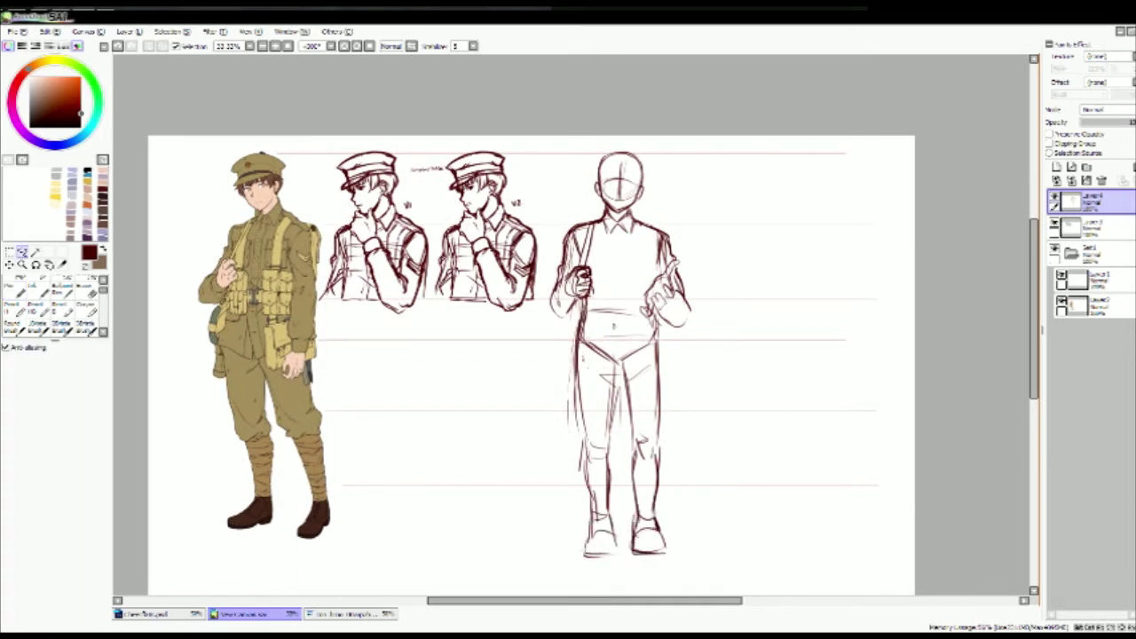
left_click_drag(616, 142, 688, 156)
key("ctrl+t")
mouse_move(635, 222)
left_mouse_down()
mouse_move(652, 229)
mouse_move(568, 262)
left_mouse_up()
key("Return")
Step: Select the legs, shorten them to bring the feet up, and clear the selection
left_click_drag(657, 355, 658, 350)
key("ctrl+t")
left_click_drag(568, 554, 565, 534)
key("Return")
key("ctrl+d")
Step: Draw a belt around the waist and the tunic's lower flaps over the hips
key("n")
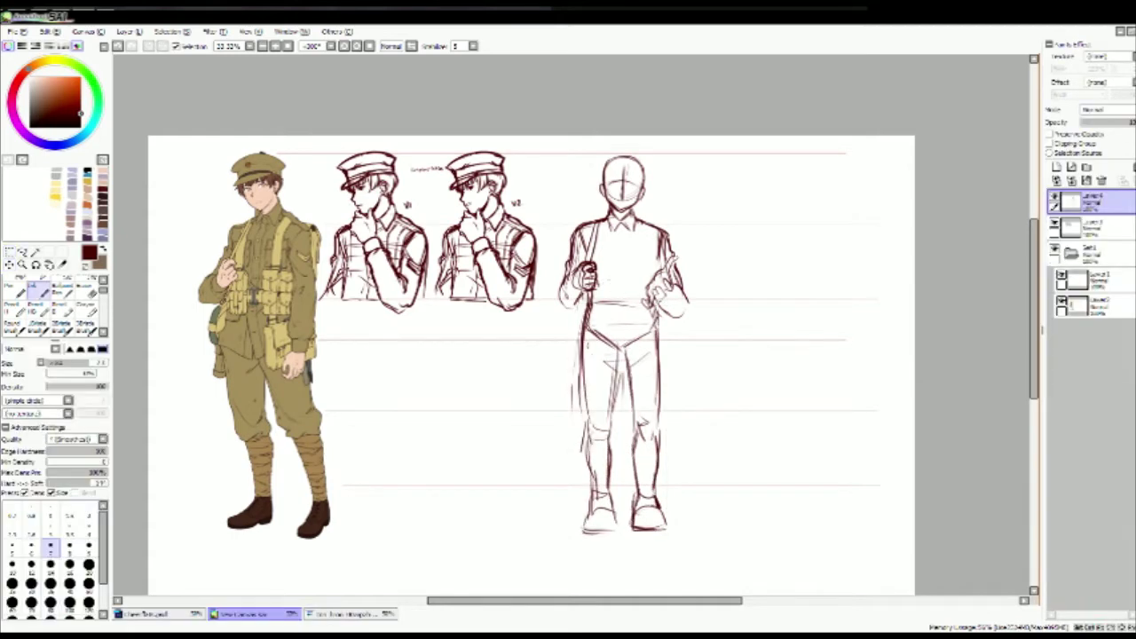
key("]")
mouse_move(584, 305)
left_mouse_down()
mouse_move(644, 306)
mouse_move(650, 285)
left_mouse_up()
left_click_drag(582, 301, 623, 357)
left_click_drag(622, 309, 666, 348)
Step: Outline loose breeches over both legs, gathered with cuffs below the knees
left_click_drag(584, 346, 577, 428)
left_click_drag(593, 355, 619, 420)
left_click_drag(574, 387, 588, 456)
left_click_drag(589, 454, 618, 458)
mouse_move(635, 355)
left_mouse_down()
mouse_move(631, 430)
mouse_move(661, 458)
left_mouse_up()
left_click_drag(664, 346, 660, 458)
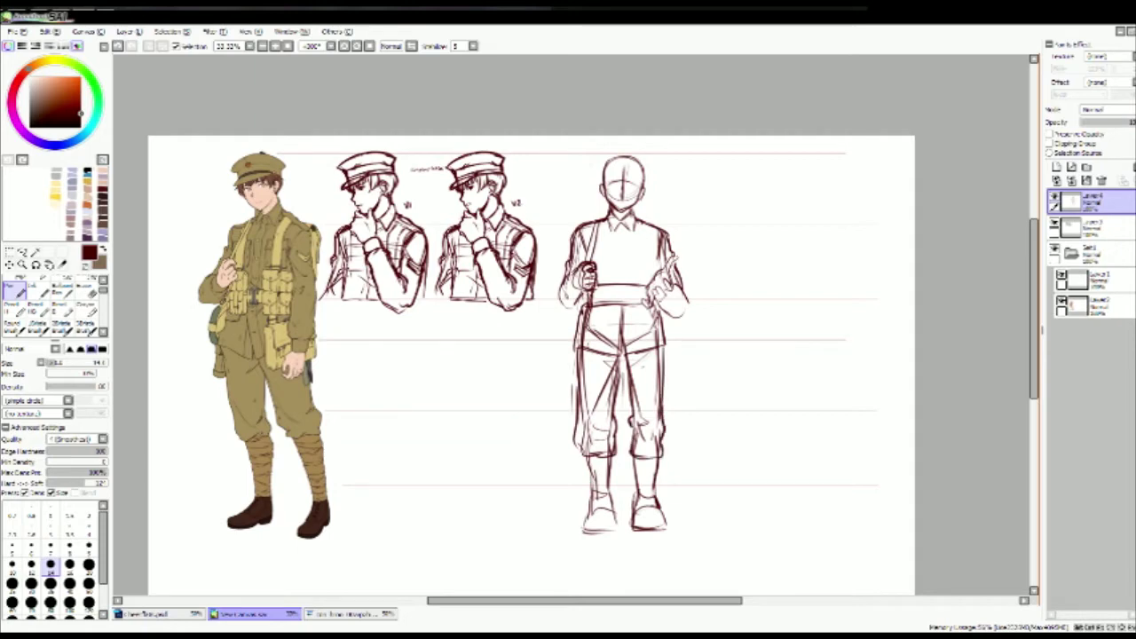
Step: Select the standing figure's head and upper body with the Lasso, scale them down slightly, and clear the selection
key("l")
mouse_move(621, 153)
left_mouse_down()
mouse_move(646, 306)
mouse_move(626, 152)
left_mouse_up()
key("ctrl+t")
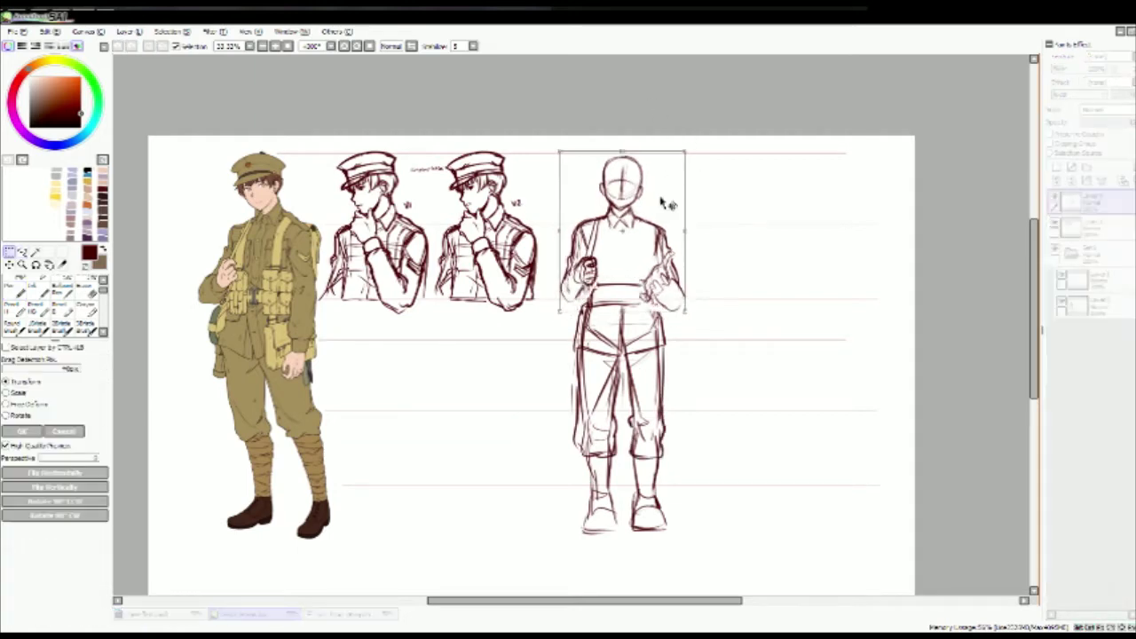
key("Return")
key("ctrl+d")
Step: Reinforce the standing figure's belt with darker upper and lower edges and side divisions
key("n")
mouse_move(588, 288)
left_mouse_down()
mouse_move(589, 304)
mouse_move(643, 285)
left_mouse_up()
mouse_move(588, 302)
left_mouse_down()
mouse_move(645, 302)
mouse_move(623, 302)
left_mouse_up()
mouse_move(630, 286)
left_mouse_down()
mouse_move(631, 301)
mouse_move(648, 298)
left_mouse_up()
left_click_drag(580, 289, 595, 307)
Step: Draw vertical webbing straps down both sides of the chest and add centre and flap lines around the belt
left_click_drag(602, 223, 602, 272)
left_click_drag(637, 225, 640, 275)
left_click_drag(646, 227, 648, 273)
key("ctrl+z")
key("ctrl+z")
left_click_drag(637, 203, 606, 275)
left_click_drag(596, 236, 598, 268)
left_click_drag(638, 224, 639, 277)
mouse_move(649, 227)
left_mouse_down()
mouse_move(652, 277)
mouse_move(612, 353)
left_mouse_up()
left_click_drag(629, 303, 637, 350)
left_click_drag(602, 312, 632, 305)
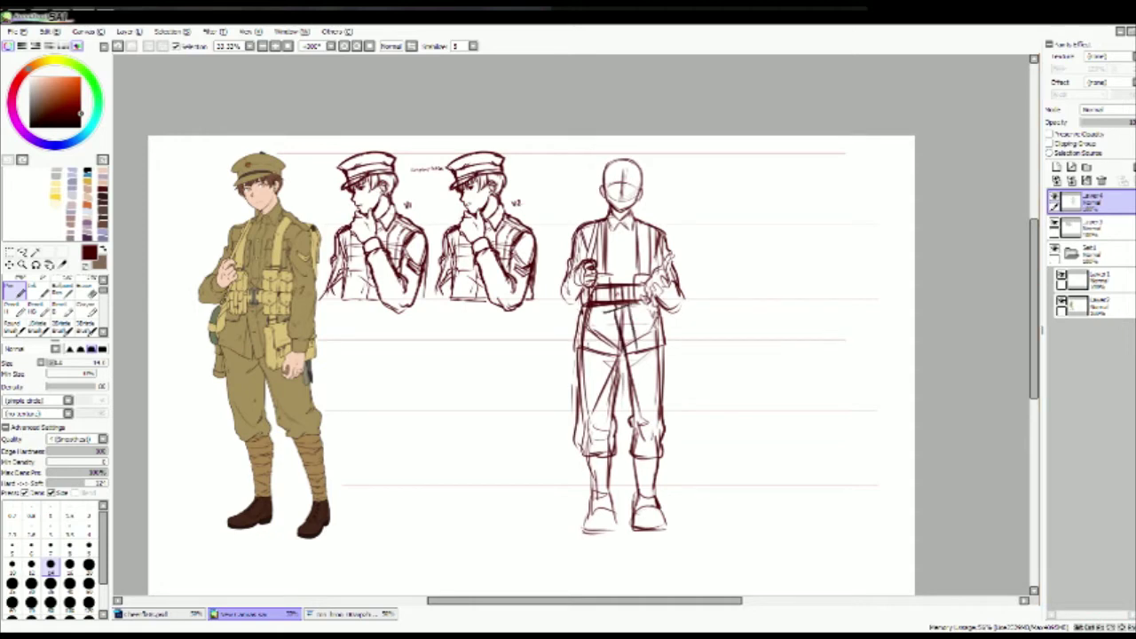
Step: Firm up the outlines of the standing figure's lower legs and boots
left_click_drag(595, 449, 580, 498)
left_click_drag(609, 463, 604, 503)
left_click_drag(595, 474, 602, 532)
left_click_drag(633, 460, 640, 509)
Step: Darken the breeches' outlines, gathered cuffs and crotch folds on both legs
mouse_move(582, 383)
left_mouse_down()
mouse_move(577, 447)
mouse_move(609, 456)
left_mouse_up()
left_click_drag(593, 455, 616, 438)
left_click_drag(634, 378, 630, 437)
mouse_move(627, 428)
left_mouse_down()
mouse_move(652, 457)
mouse_move(666, 436)
left_mouse_up()
left_click_drag(664, 346, 662, 417)
left_click_drag(627, 351, 645, 396)
left_click_drag(623, 344, 655, 360)
Step: Sketch a round bottle with a diagonal strap on one hip and a rectangular bag on the other
left_click_drag(576, 325, 566, 362)
mouse_move(575, 335)
left_mouse_down()
mouse_move(598, 339)
mouse_move(577, 357)
mouse_move(616, 308)
left_mouse_up()
mouse_move(591, 322)
left_mouse_down()
mouse_move(618, 309)
mouse_move(568, 358)
left_mouse_up()
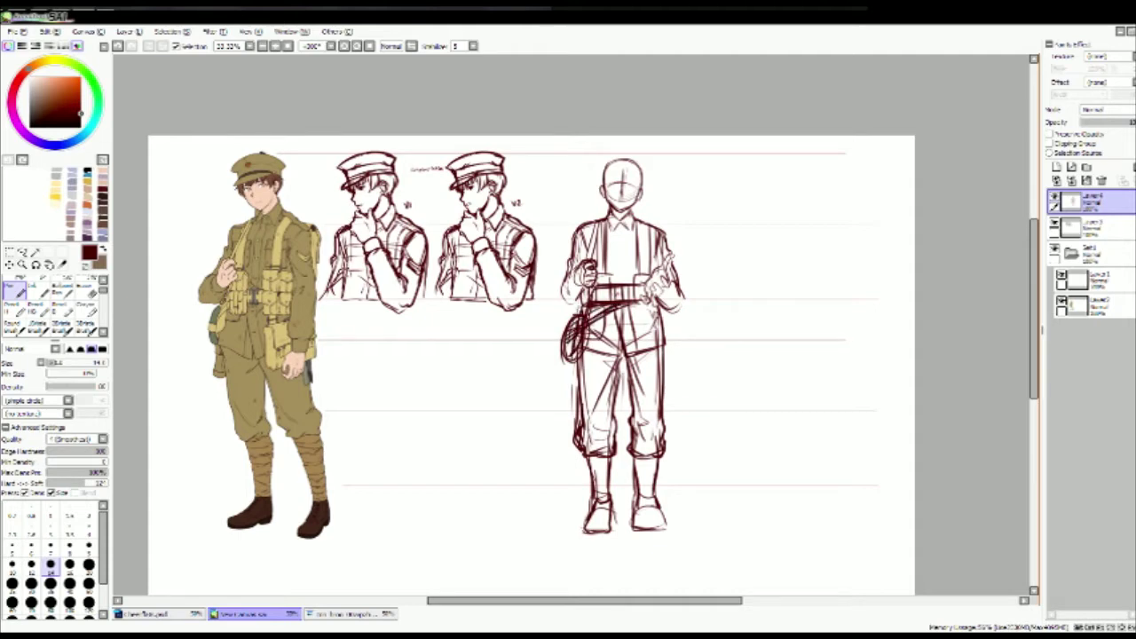
mouse_move(646, 313)
left_mouse_down()
mouse_move(644, 359)
mouse_move(660, 364)
left_mouse_up()
mouse_move(655, 314)
left_mouse_down()
mouse_move(673, 312)
mouse_move(676, 353)
left_mouse_up()
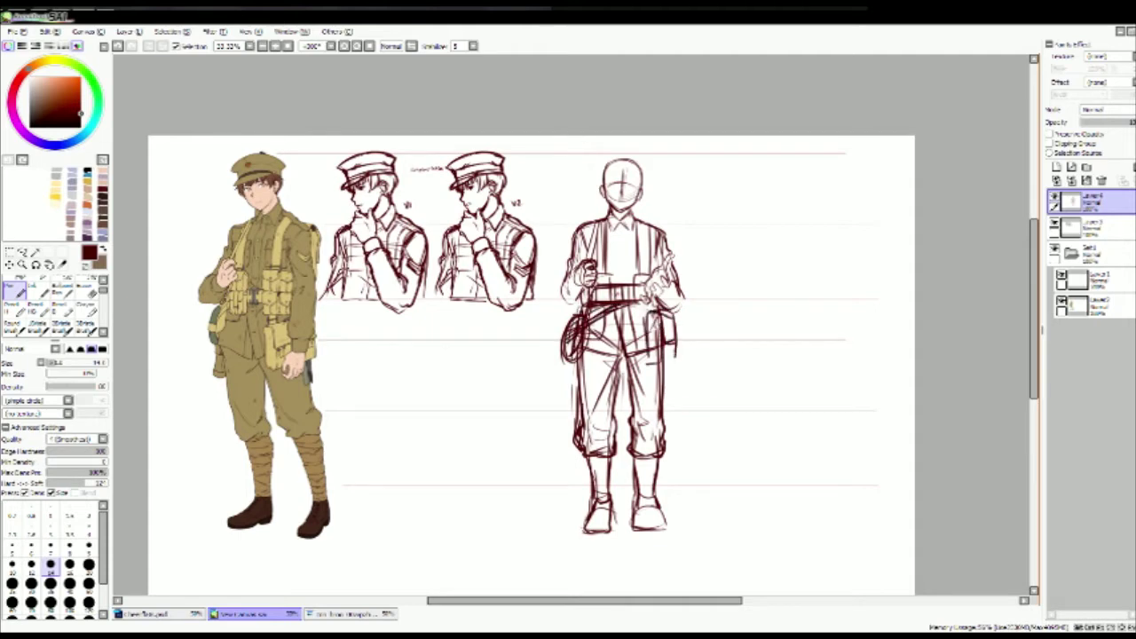
Step: Add ammunition pouches to the chest straps above the belt
mouse_move(630, 250)
left_mouse_down()
mouse_move(646, 275)
mouse_move(634, 298)
mouse_move(646, 305)
left_mouse_up()
mouse_move(632, 254)
left_mouse_down()
mouse_move(655, 252)
mouse_move(655, 271)
left_mouse_up()
left_click_drag(593, 252, 611, 277)
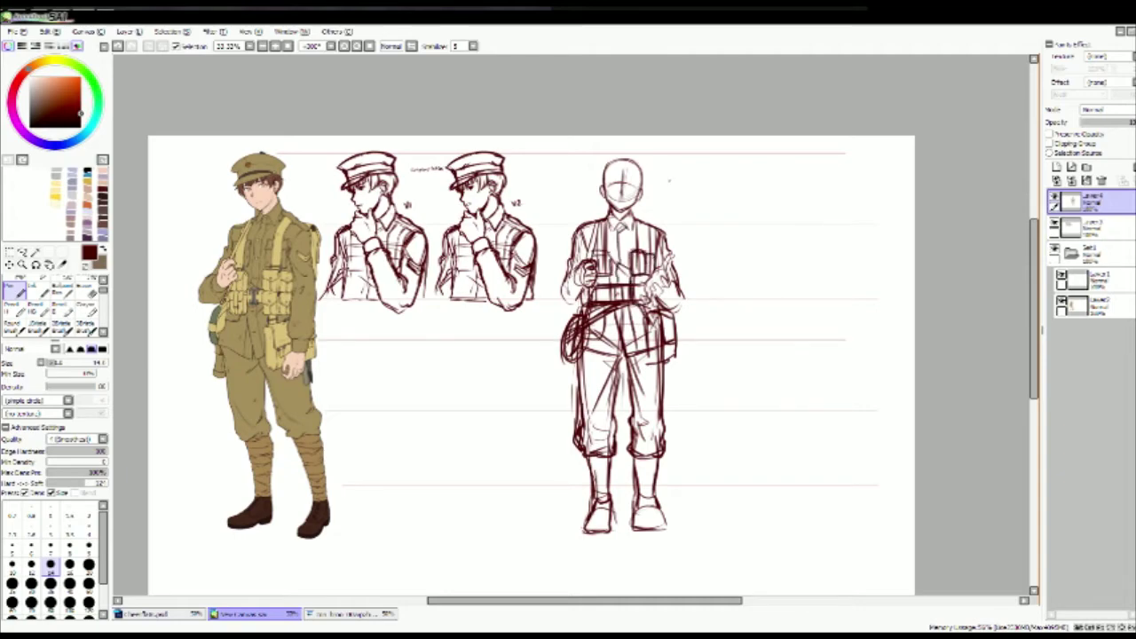
Step: Draw a peaked military cap with a band and brim on the standing figure's head
scroll(665, 204, "up", 1)
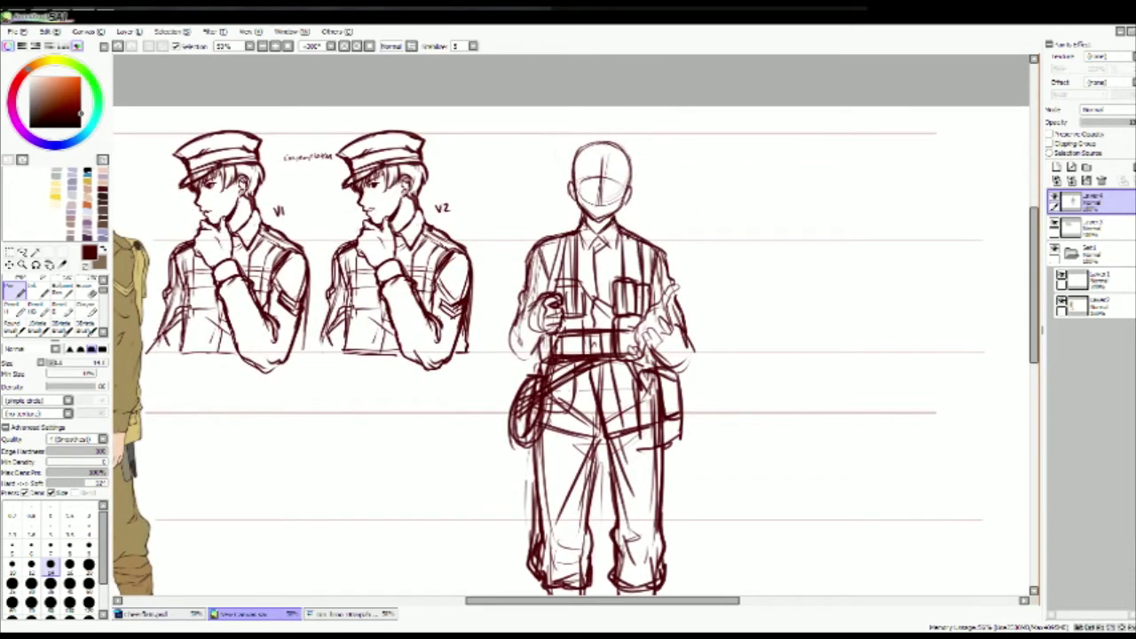
scroll(675, 267, "up", 1)
left_click_drag(574, 197, 628, 197)
mouse_move(568, 197)
left_mouse_down()
mouse_move(568, 179)
mouse_move(627, 177)
left_mouse_up()
left_click_drag(616, 180, 630, 201)
left_click_drag(565, 186, 586, 176)
scroll(641, 133, "up", 1)
key("ctrl+z")
key("ctrl+z")
left_click_drag(539, 229, 627, 218)
mouse_move(532, 222)
left_mouse_down()
mouse_move(618, 259)
mouse_move(537, 254)
left_mouse_up()
left_click_drag(621, 233, 623, 255)
mouse_move(531, 212)
left_mouse_down()
mouse_move(628, 213)
mouse_move(622, 175)
mouse_move(643, 218)
left_mouse_up()
Step: Add a fringe and side hair beneath the cap and refine the cap's side edges
left_click_drag(586, 170, 588, 194)
mouse_move(563, 174)
left_mouse_down()
mouse_move(643, 214)
mouse_move(637, 233)
left_mouse_up()
left_click_drag(524, 197, 530, 225)
left_click_drag(559, 290, 584, 307)
mouse_move(619, 252)
left_mouse_down()
mouse_move(586, 305)
mouse_move(613, 277)
left_mouse_up()
left_click_drag(536, 229, 525, 252)
left_click_drag(632, 232, 626, 260)
left_click_drag(536, 243, 531, 252)
Step: Define the fingers of the standing figure's open hand in front of the belt
mouse_move(622, 400)
left_mouse_down()
mouse_move(597, 351)
mouse_move(607, 439)
left_mouse_up()
left_click_drag(611, 428, 596, 463)
left_click_drag(621, 421, 617, 453)
left_click_drag(630, 420, 623, 444)
left_click_drag(650, 421, 627, 445)
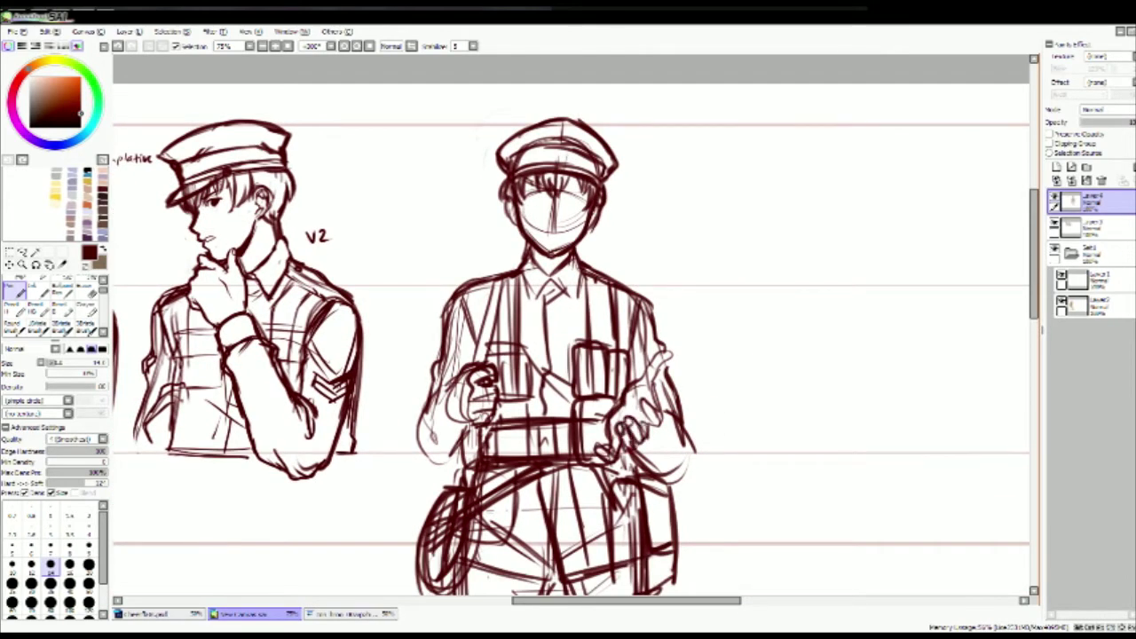
Step: Draw the open hand's thumb and wrist and the bent sleeve behind it
left_click_drag(656, 371, 634, 390)
mouse_move(658, 352)
left_mouse_down()
mouse_move(647, 375)
mouse_move(655, 371)
left_mouse_up()
left_click_drag(647, 373, 659, 410)
left_click_drag(668, 431, 636, 456)
left_click_drag(685, 400, 662, 424)
left_click_drag(684, 456, 628, 479)
left_click_drag(693, 423, 671, 478)
Step: Erase the construction lines from the standing figure's face and strengthen the shoulder lines beside the collar
key("e")
mouse_move(554, 201)
left_mouse_down()
mouse_move(568, 229)
mouse_move(532, 153)
mouse_move(524, 156)
left_mouse_up()
key("Home")
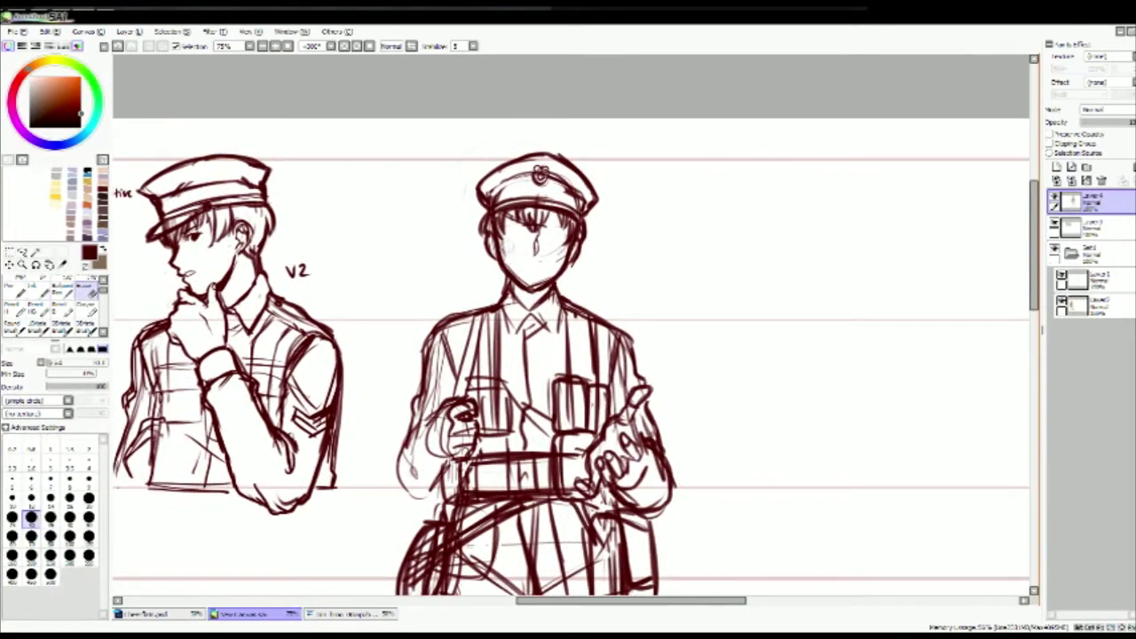
key("n")
mouse_move(502, 305)
left_mouse_down()
mouse_move(533, 338)
mouse_move(564, 307)
mouse_move(449, 318)
left_mouse_up()
left_click_drag(567, 298, 583, 307)
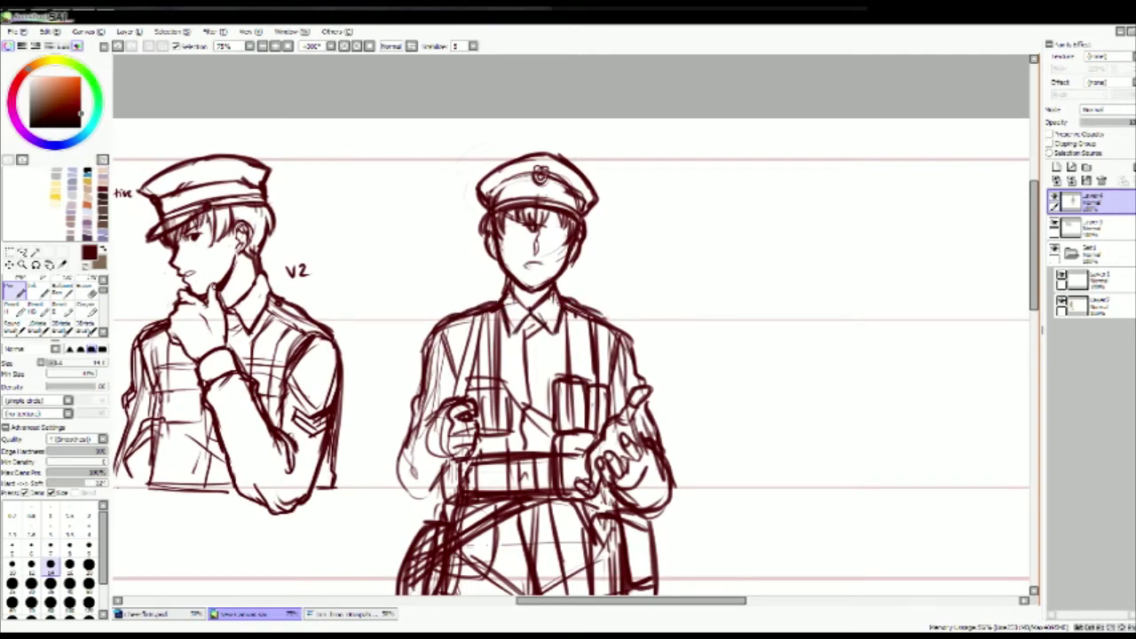
Step: Redraw the lower edge of the cap's peak and erase the hair strokes overlapping it
key("ctrl+plus")
key("ctrl+plus")
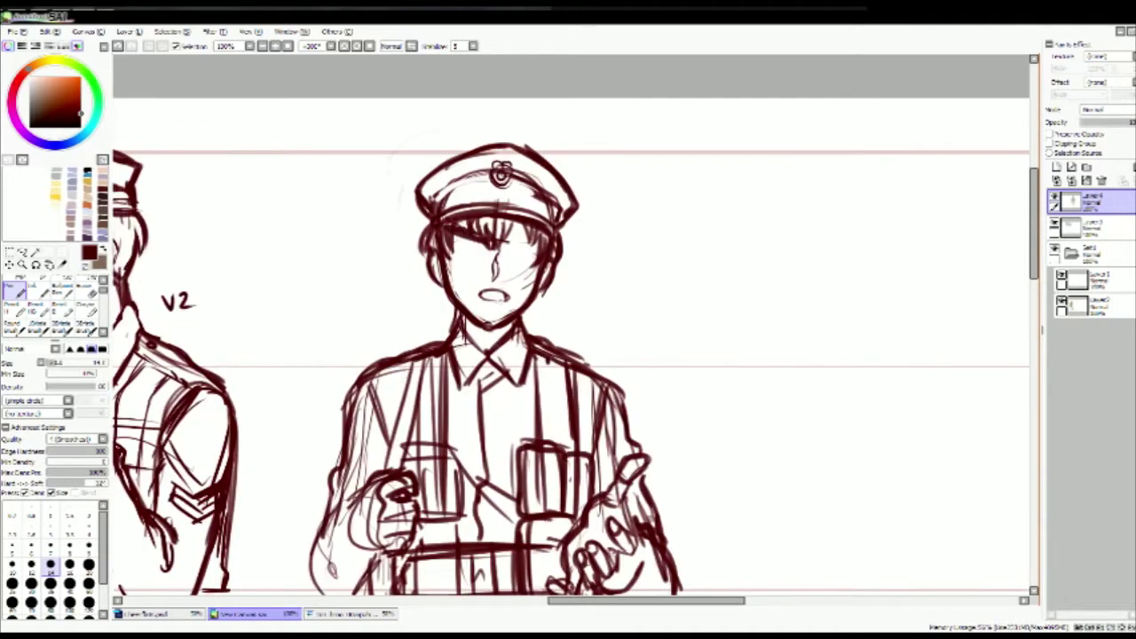
left_click_drag(443, 233, 482, 240)
left_click_drag(497, 236, 552, 245)
key("e")
left_click_drag(451, 227, 533, 233)
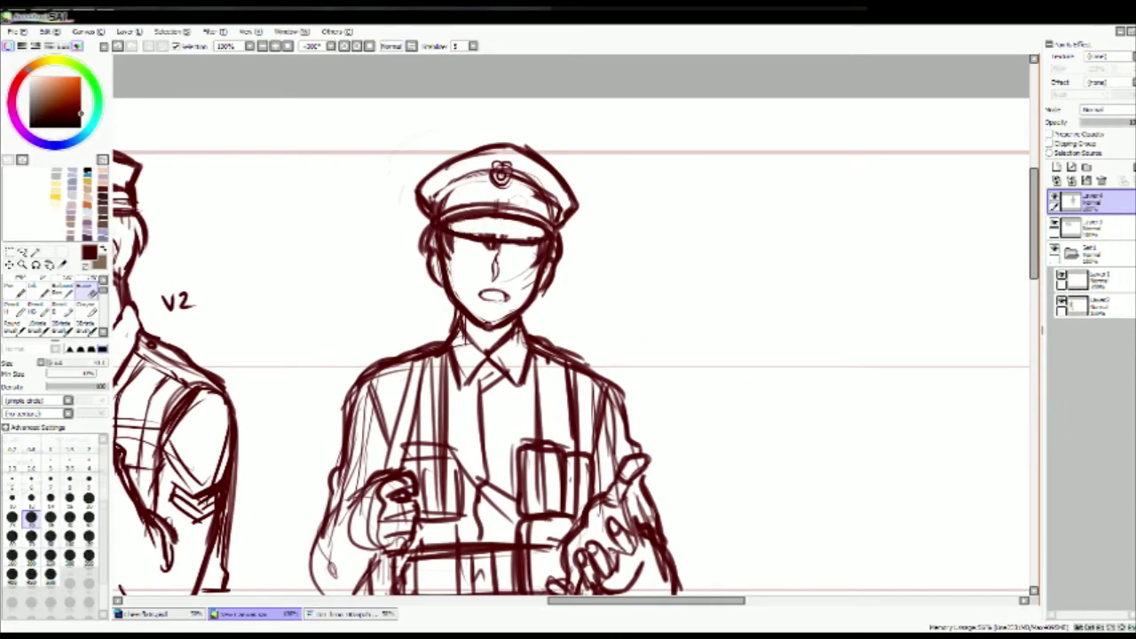
Step: Draw both eyes with dark irises just below the cap's peak
left_click_drag(462, 252, 487, 251)
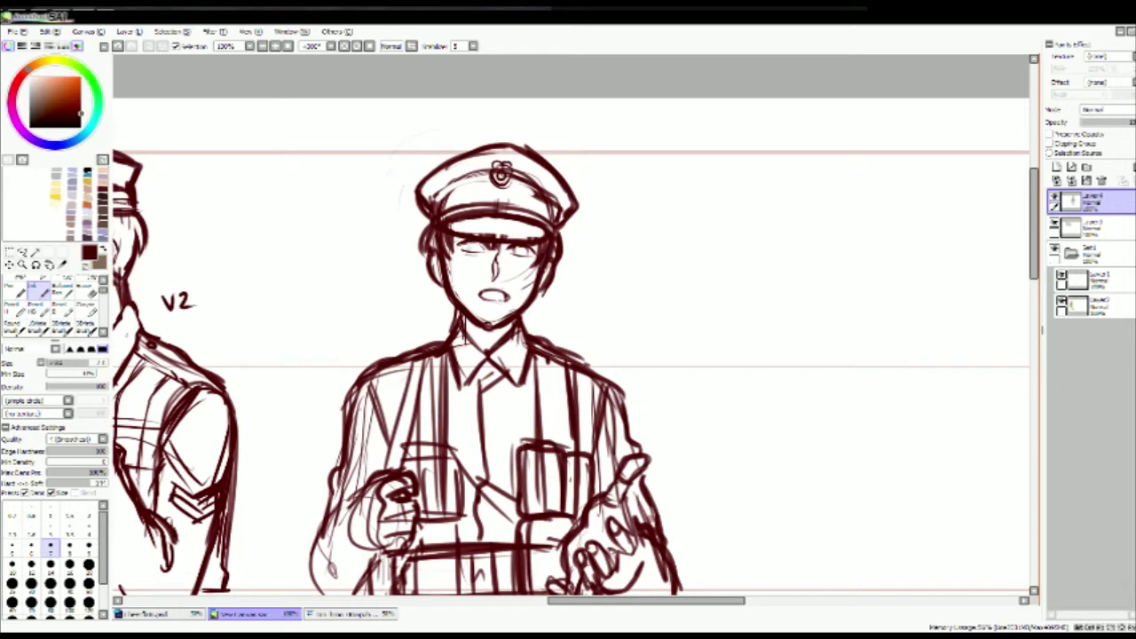
key("n")
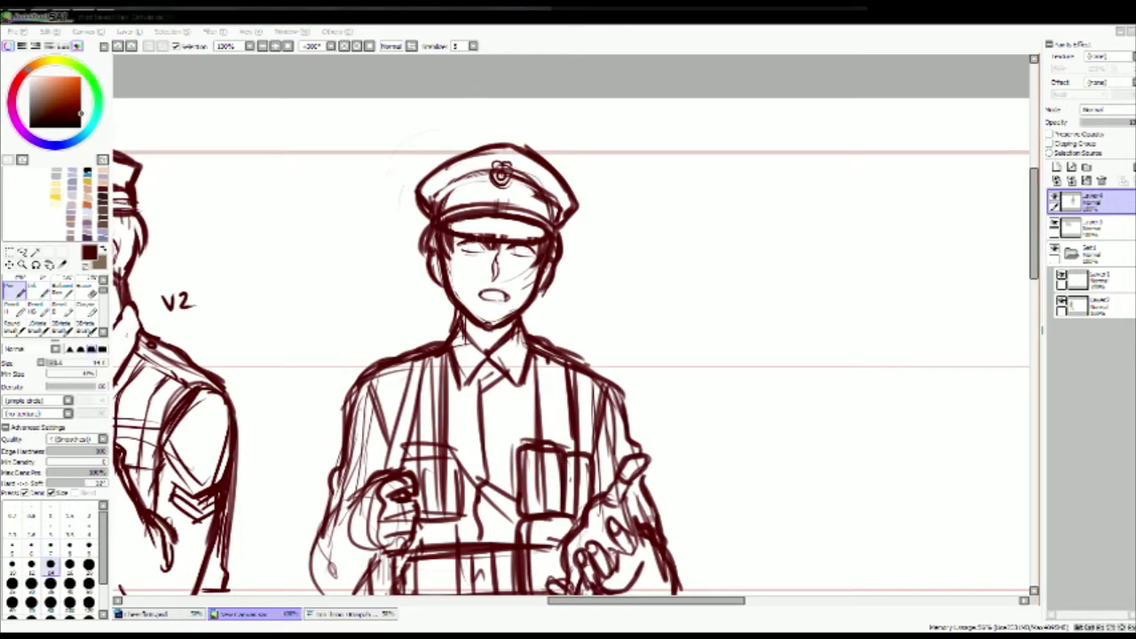
left_click_drag(463, 245, 478, 252)
left_click_drag(512, 246, 525, 256)
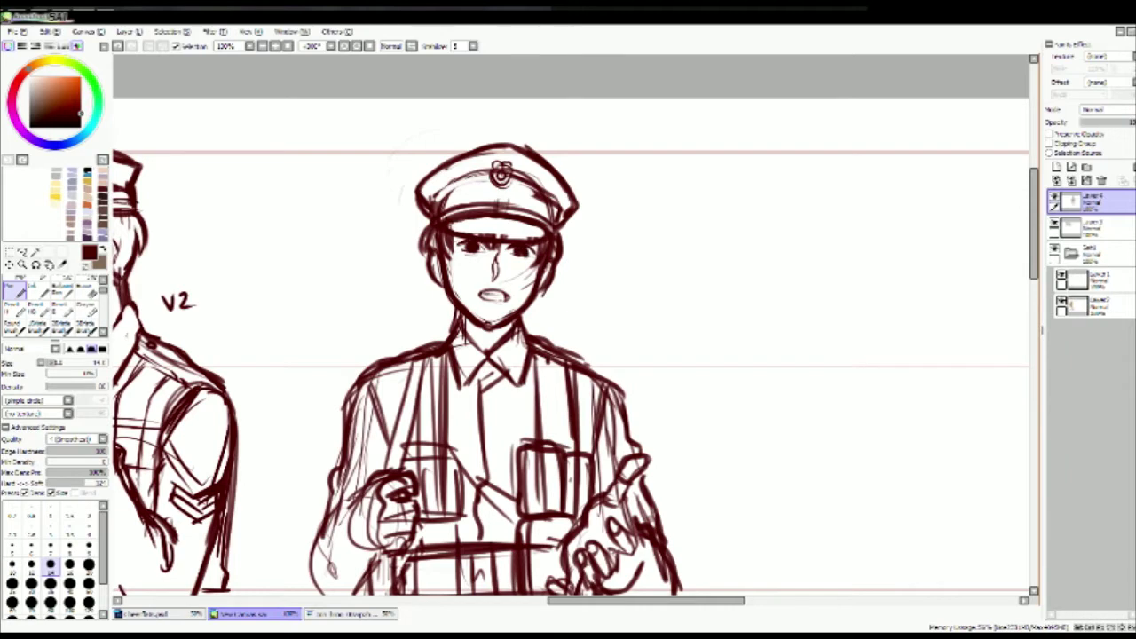
key("e")
key("n")
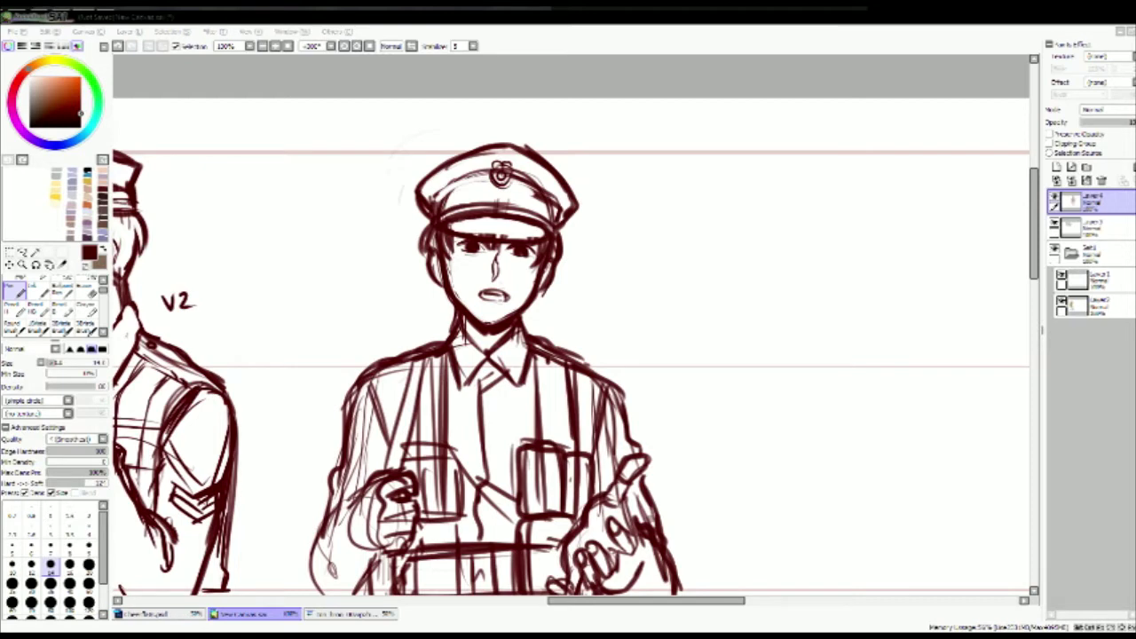
Step: Select the mouth with the Lasso and transform it
key("l")
left_click_drag(473, 284, 520, 308)
key("ctrl+t")
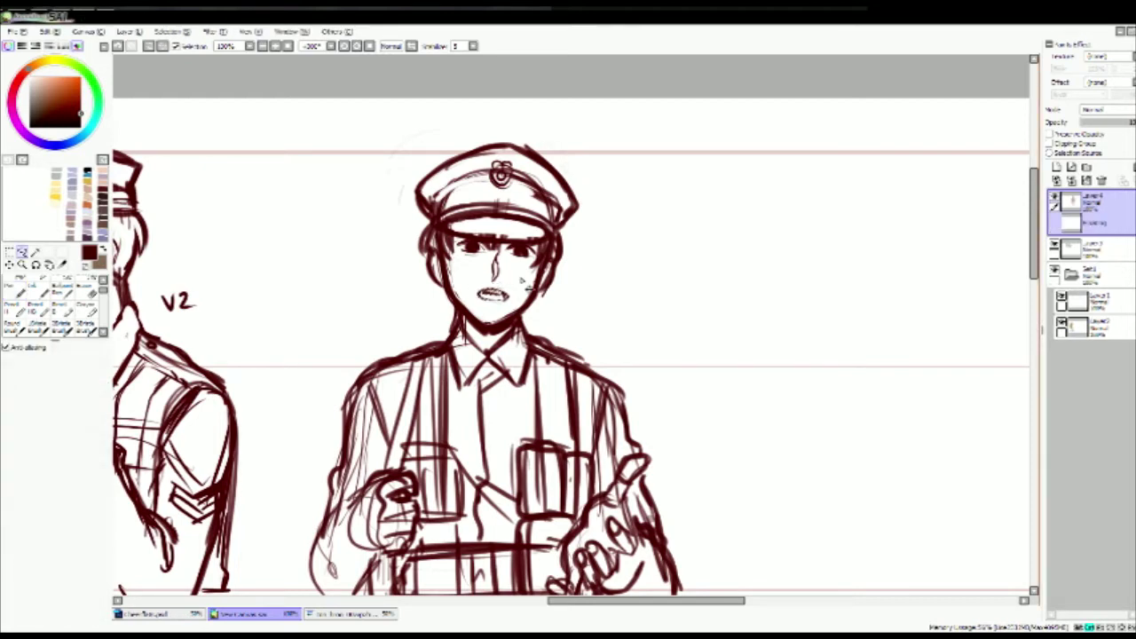
Step: Refine the lines of the standing figure's collar and upper tunic
key("n")
key("e")
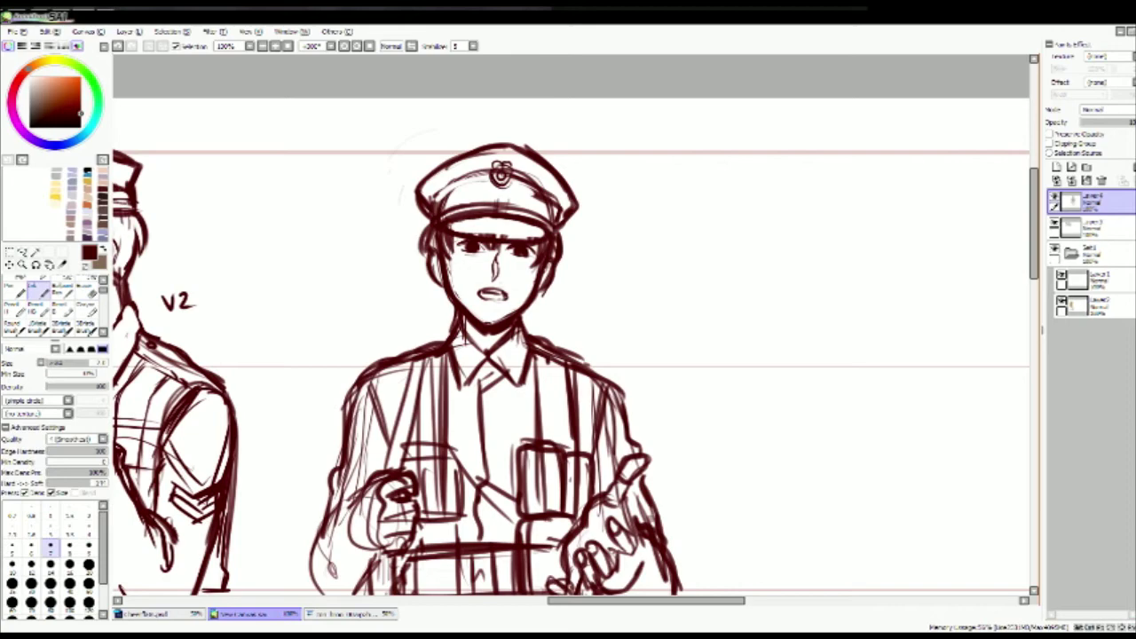
left_click_drag(566, 357, 545, 439)
left_click_drag(488, 366, 477, 380)
left_click_drag(508, 407, 462, 446)
Step: Move the whole standing figure slightly left, closer to the V2 bust
scroll(572, 324, "down", 5)
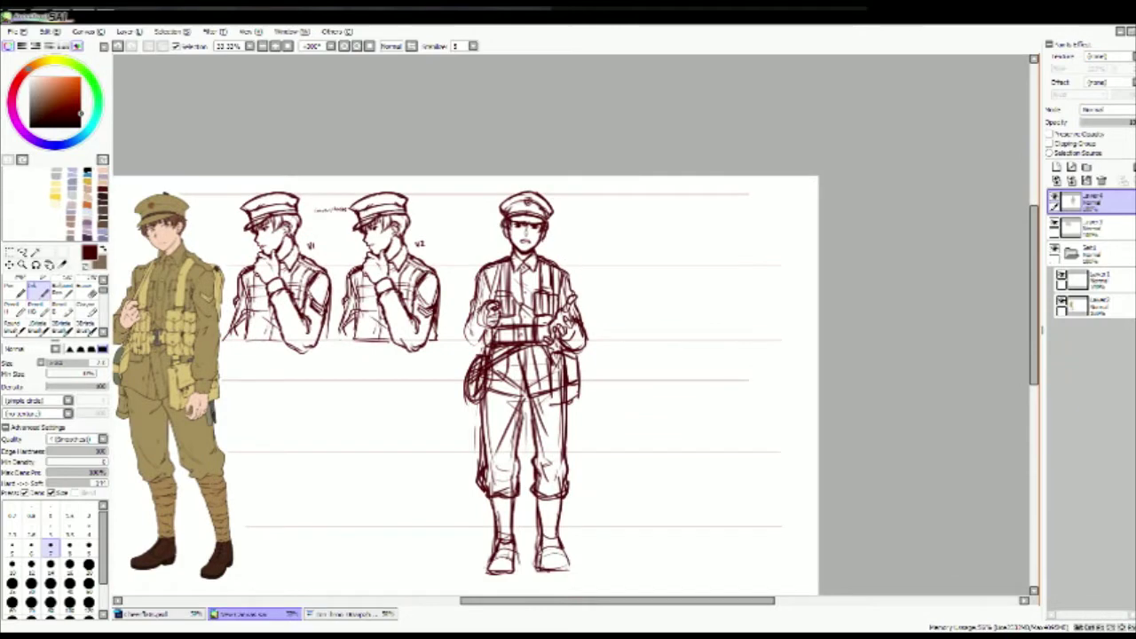
key("ctrl+t")
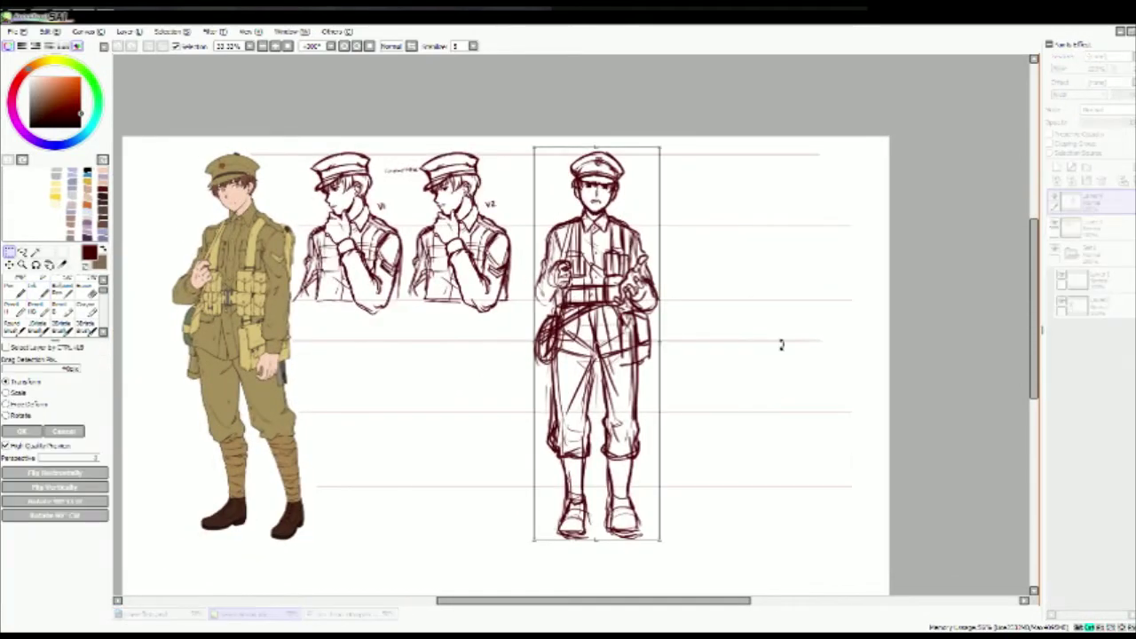
key("Return")
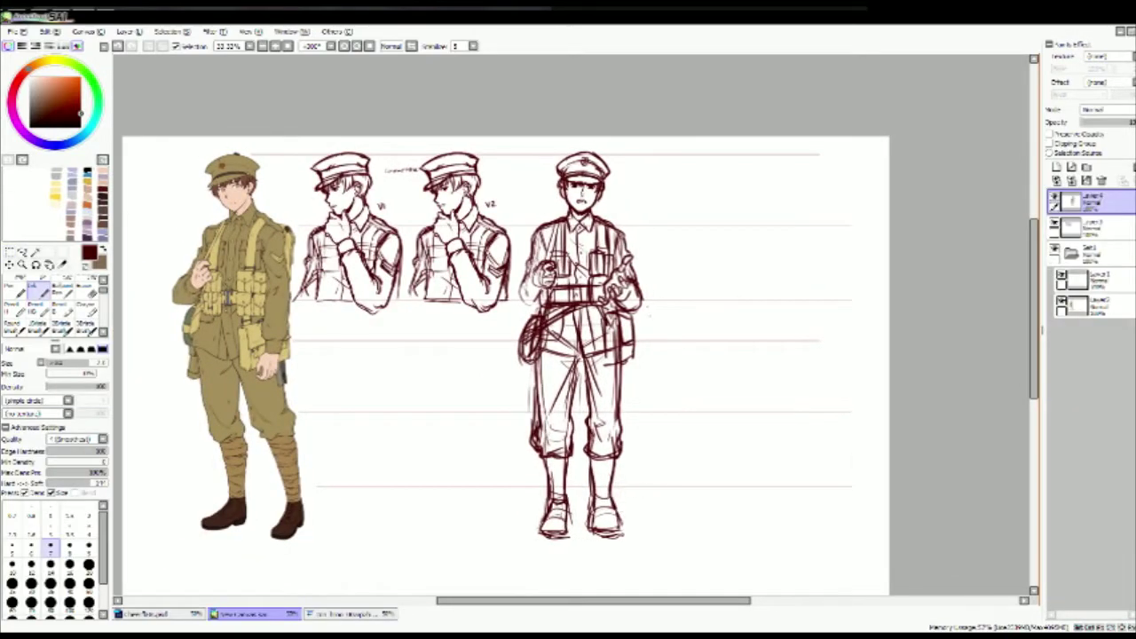
Step: Sketch a backpack behind the shoulders and a slung rifle rising beside the cap and extending below the hip
scroll(577, 324, "up", 1)
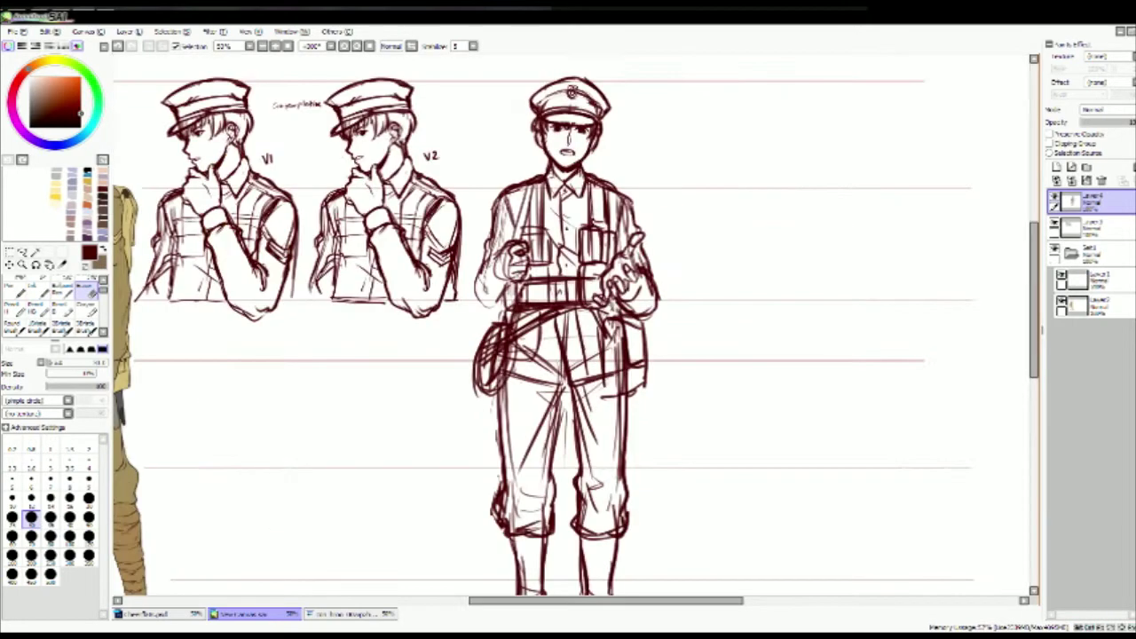
key("n")
mouse_move(524, 211)
left_mouse_down()
mouse_move(639, 213)
mouse_move(639, 227)
left_mouse_up()
left_click_drag(540, 131, 531, 210)
left_click_drag(547, 108, 545, 206)
left_click_drag(510, 314, 500, 366)
left_click_drag(496, 428, 490, 462)
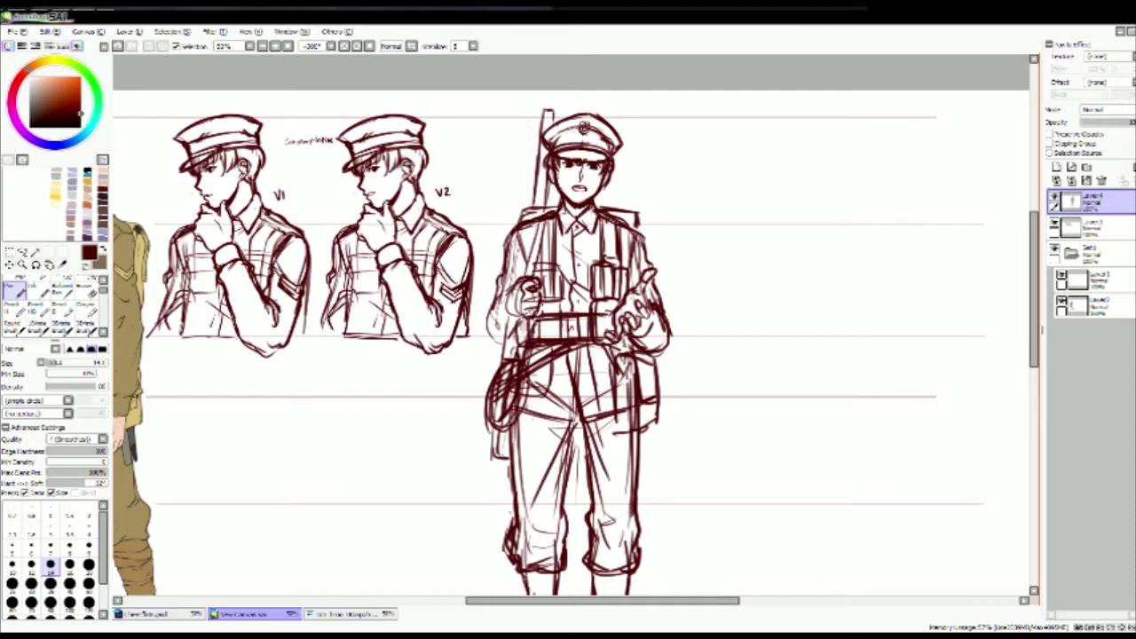
Step: Clean up the hip bag beneath the open hand and draw a bayonet scabbard hanging behind it
key("e")
mouse_move(634, 372)
left_mouse_down()
mouse_move(632, 427)
mouse_move(648, 353)
mouse_move(623, 431)
left_mouse_up()
key("n")
left_click_drag(657, 353, 662, 447)
left_click_drag(660, 387, 662, 460)
left_click_drag(655, 422, 649, 467)
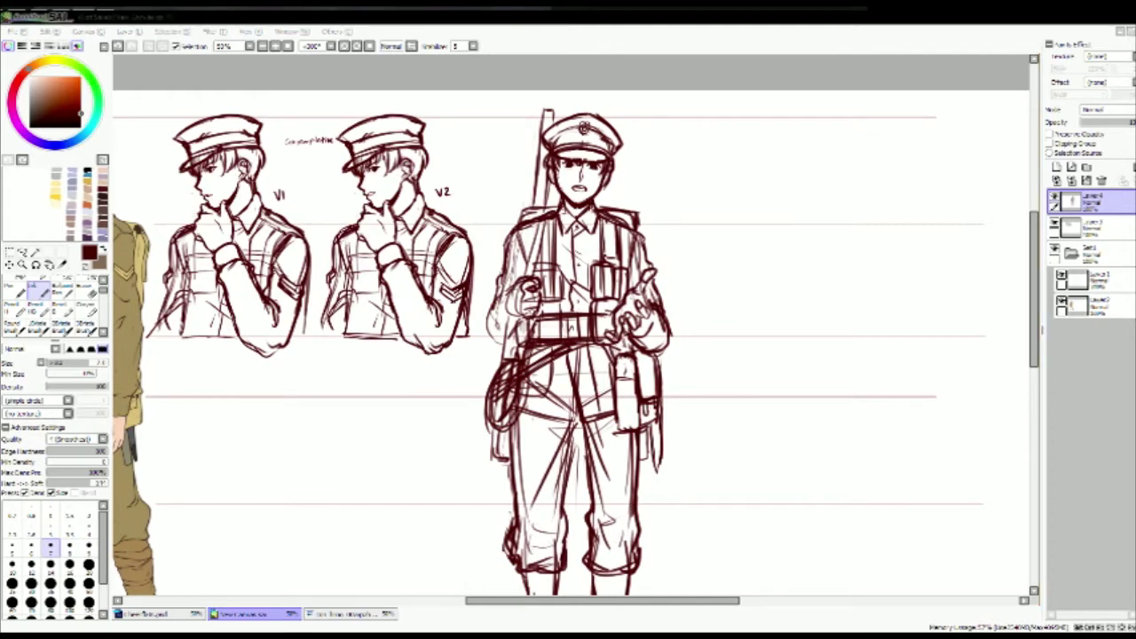
Step: Shift the artwork left, stretch the horizontal guidelines to the canvas's right edge, and activate the empty top layer
left_click_drag(914, 286, 903, 285)
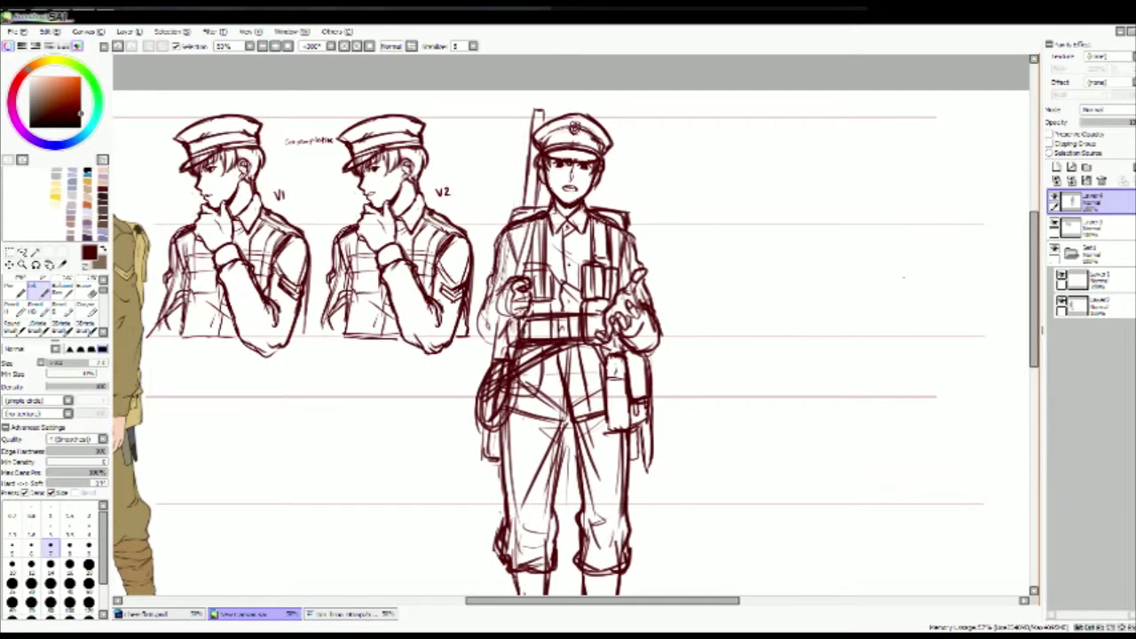
key("minus")
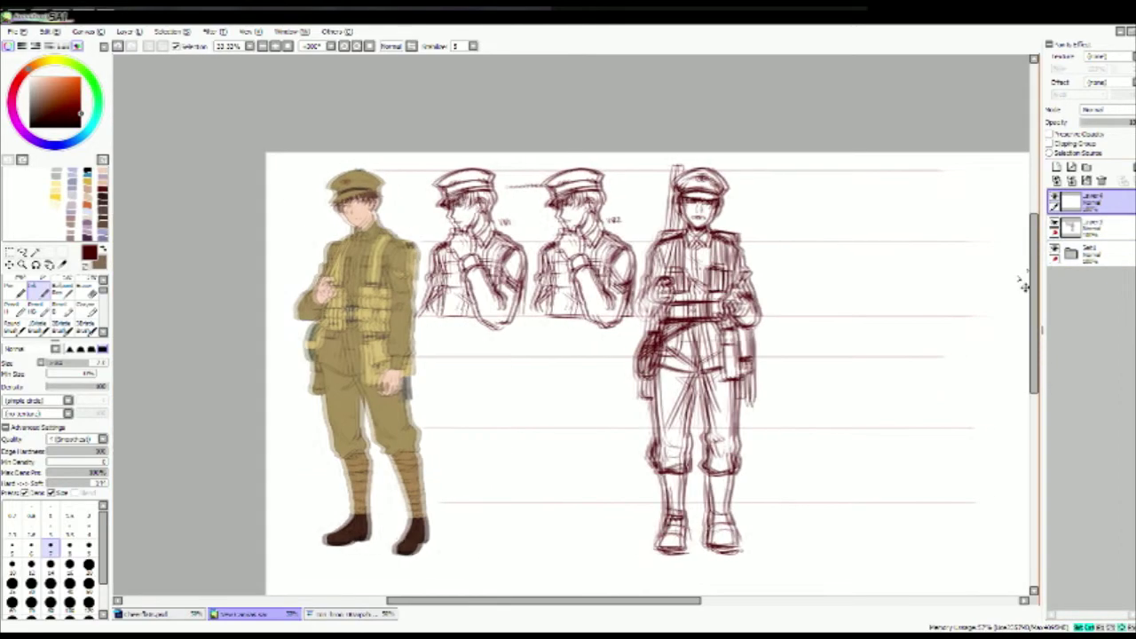
left_click_drag(1019, 340, 850, 355)
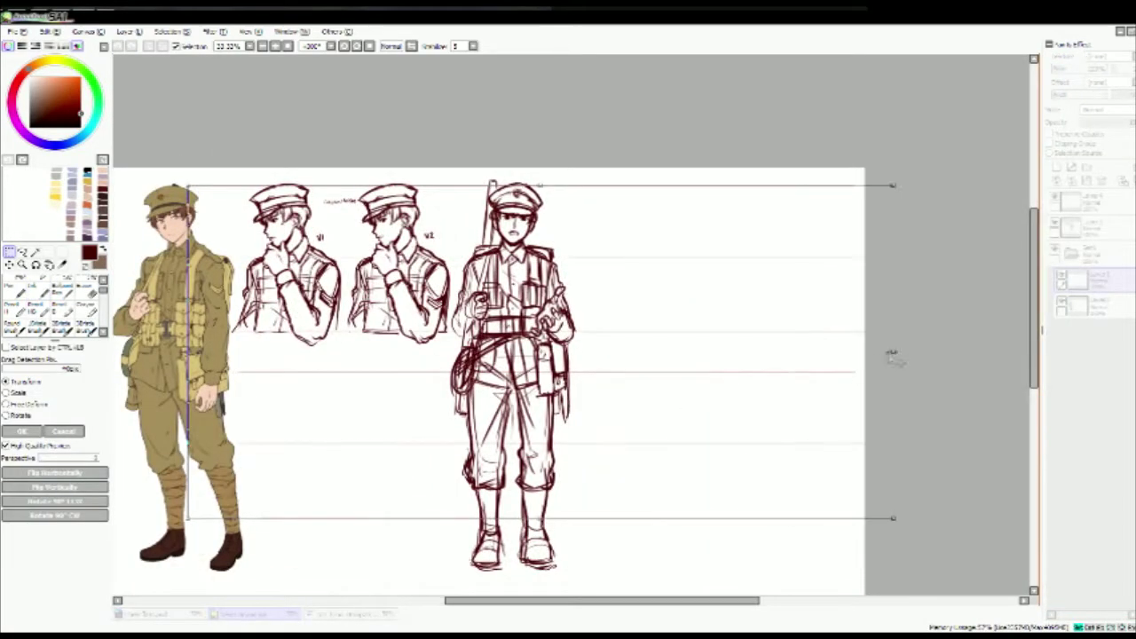
left_click_drag(711, 388, 736, 376)
left_click(1088, 203)
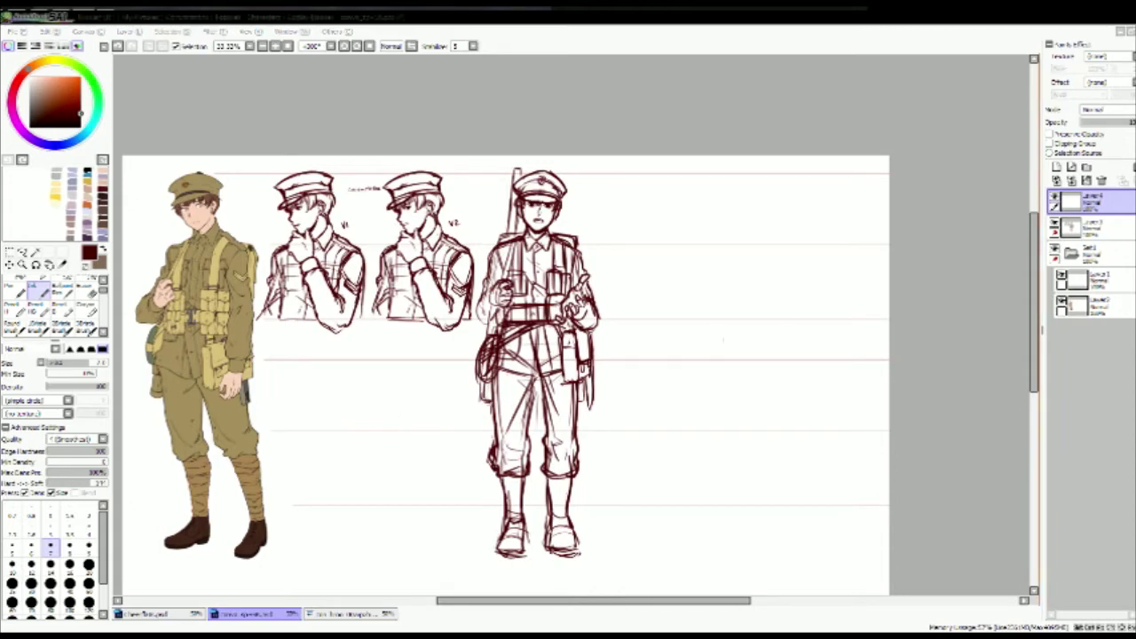
Step: Sketch a new head with a round skull, jaw and ear in the empty space below the V1 bust
scroll(716, 360, "up", 2)
scroll(893, 370, "down", 1)
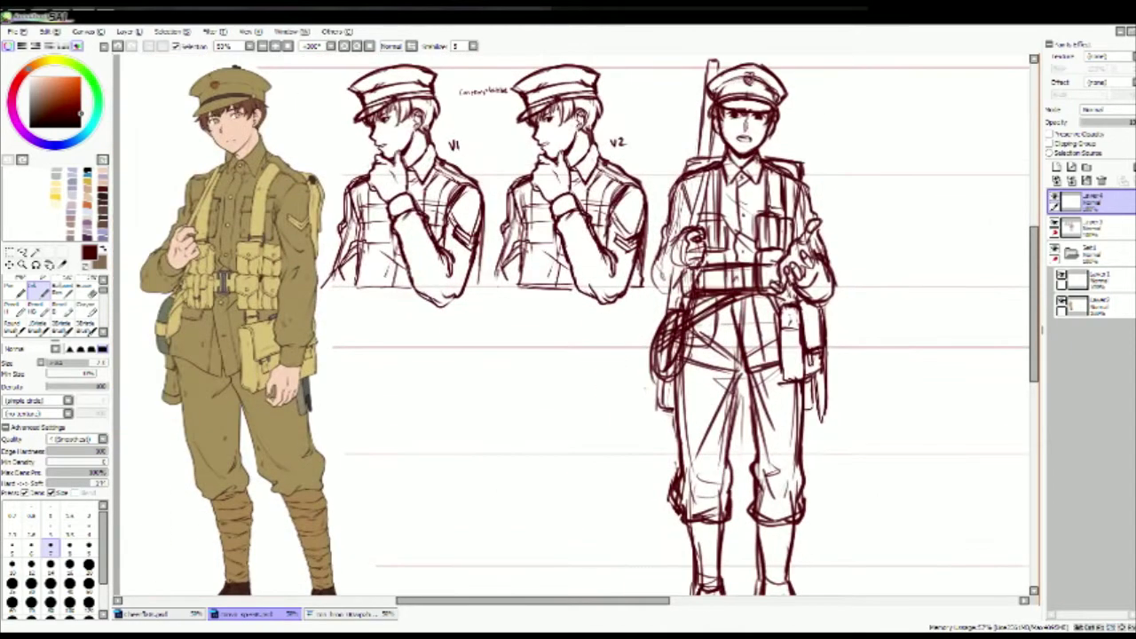
scroll(644, 387, "left", 1)
mouse_move(431, 362)
left_mouse_down()
mouse_move(415, 444)
mouse_move(483, 417)
left_mouse_up()
left_click_drag(396, 399, 458, 454)
left_click_drag(398, 426, 469, 484)
left_click_drag(476, 419, 480, 451)
left_click_drag(416, 454, 448, 479)
left_click_drag(441, 364, 488, 424)
scroll(622, 346, "down", 1)
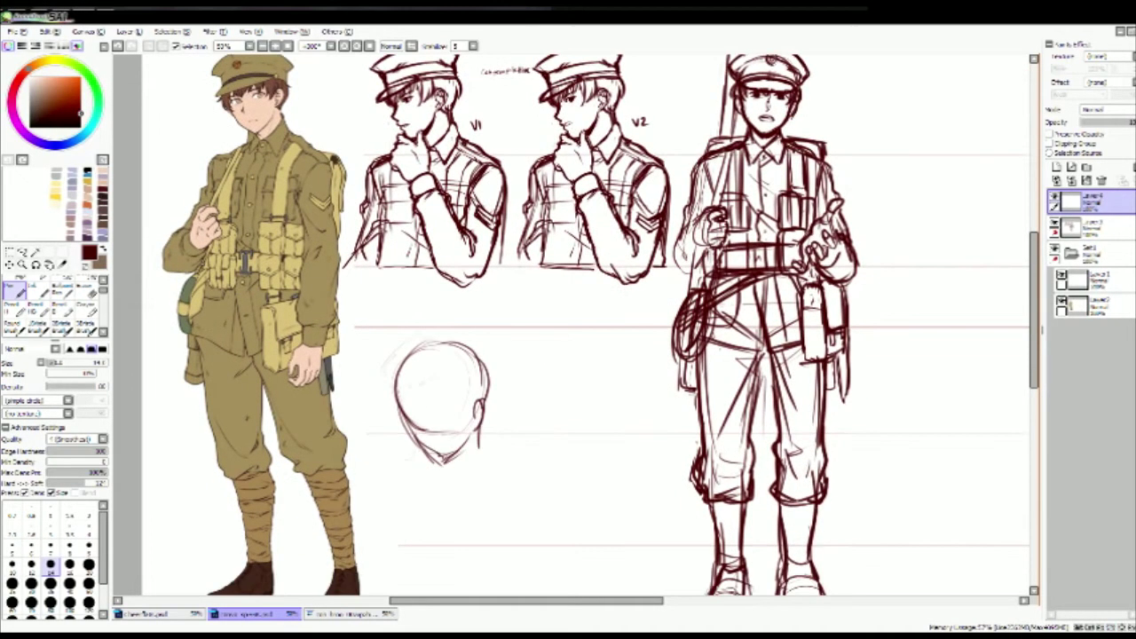
mouse_move(449, 387)
left_mouse_down()
mouse_move(479, 405)
mouse_move(476, 430)
left_mouse_up()
left_click_drag(448, 393, 465, 380)
mouse_move(389, 421)
left_mouse_down()
mouse_move(458, 401)
mouse_move(487, 500)
left_mouse_up()
mouse_move(487, 415)
left_mouse_down()
mouse_move(502, 449)
mouse_move(494, 513)
left_mouse_up()
mouse_move(486, 414)
left_mouse_down()
mouse_move(512, 462)
mouse_move(490, 382)
left_mouse_up()
key("ctrl+z")
key("ctrl+z")
key("ctrl+z")
key("ctrl+z")
key("ctrl+z")
key("ctrl+z")
key("ctrl+z")
Step: Rough in shoulders and arms below the new head, and scale the bust sketch down slightly
left_click_drag(390, 474, 373, 532)
left_click_drag(477, 460, 533, 471)
mouse_move(497, 466)
left_mouse_down()
mouse_move(547, 513)
mouse_move(549, 535)
left_mouse_up()
left_click_drag(521, 462, 538, 481)
left_click_drag(453, 426, 462, 411)
key("ctrl+t")
left_click_drag(556, 522, 524, 480)
key("Return")
Step: Sketch the sloping shoulders and upper arms below the new head, undoing the strokes that miss
mouse_move(428, 426)
left_mouse_down()
mouse_move(377, 468)
mouse_move(359, 533)
left_mouse_up()
left_click_drag(369, 533, 399, 529)
left_click_drag(483, 428, 530, 472)
mouse_move(457, 365)
left_mouse_down()
mouse_move(454, 418)
mouse_move(486, 456)
mouse_move(485, 376)
mouse_move(446, 395)
mouse_move(476, 381)
left_mouse_up()
key("ctrl+z")
key("ctrl+z")
key("ctrl+z")
Step: Sketch a raised forearm bent at the elbow, with its hand held up against one side of the face
left_click_drag(454, 362, 447, 388)
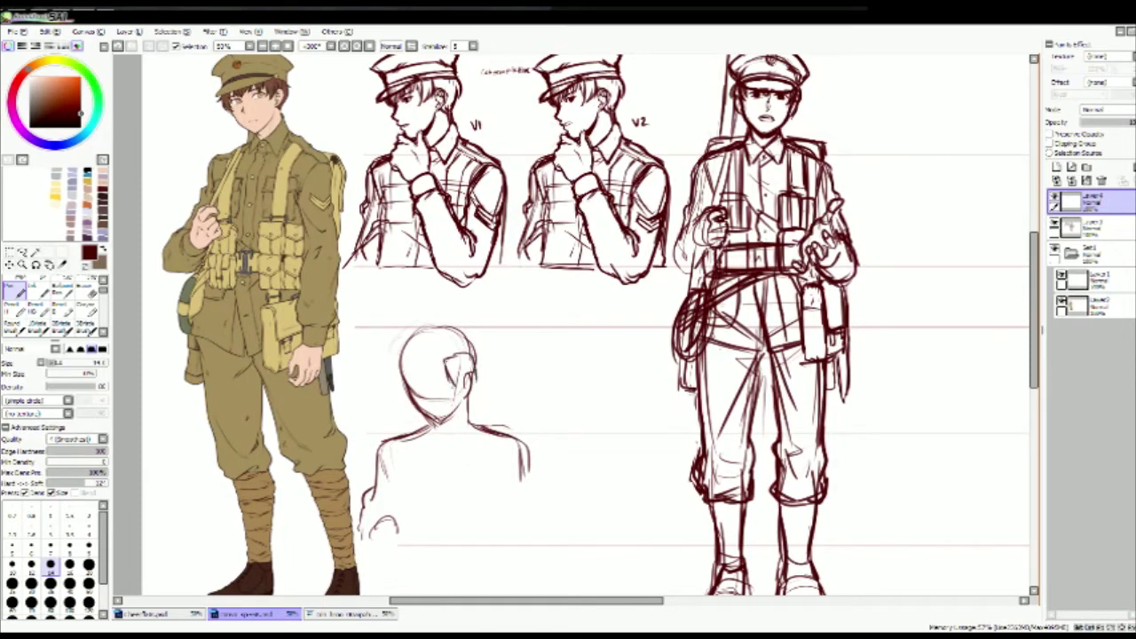
left_click_drag(458, 375, 460, 439)
left_click_drag(477, 373, 489, 468)
mouse_move(481, 387)
left_mouse_down()
mouse_move(518, 444)
mouse_move(515, 465)
left_mouse_up()
left_click_drag(499, 425, 527, 471)
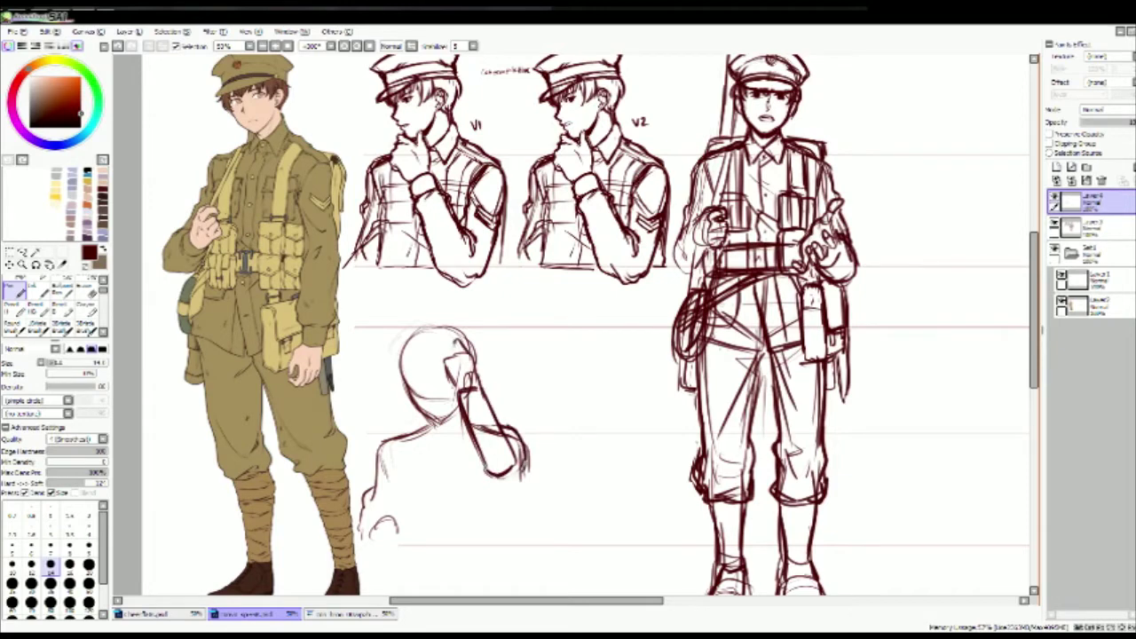
left_click_drag(444, 373, 479, 397)
mouse_move(465, 354)
left_mouse_down()
mouse_move(483, 391)
mouse_move(398, 369)
left_mouse_up()
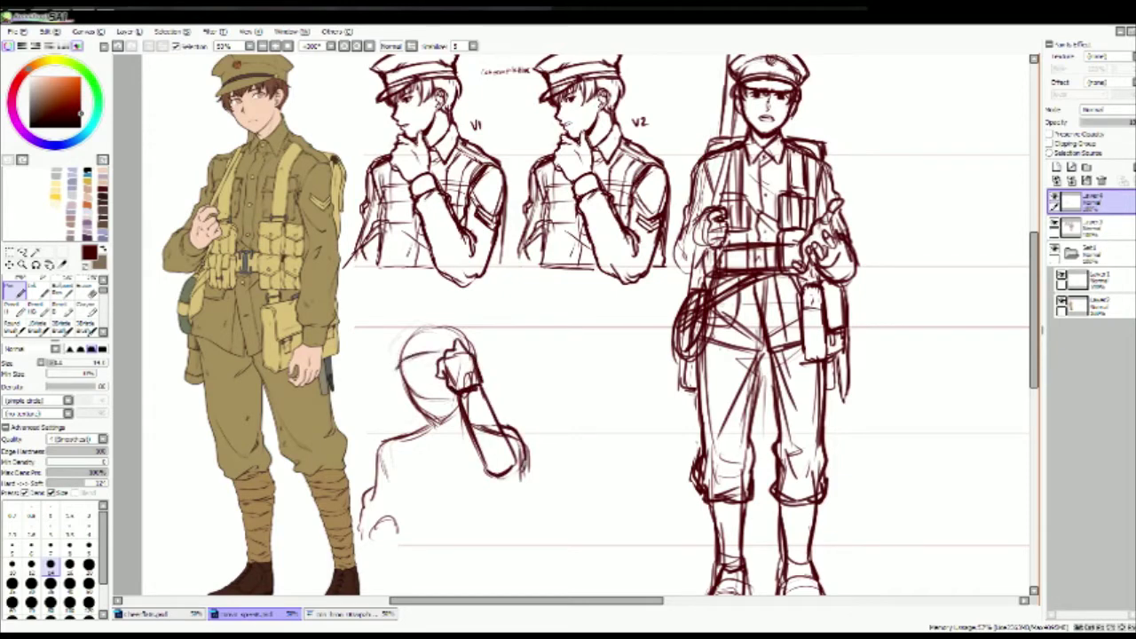
Step: Undo the last brow stroke and draw a peaked cap with band and brim on the new bust's head
key("ctrl+z")
mouse_move(392, 371)
left_mouse_down()
mouse_move(442, 362)
mouse_move(468, 327)
left_mouse_up()
left_click_drag(398, 342, 480, 329)
left_click_drag(388, 338, 484, 331)
Step: Outline the raised arm's sleeve around the elbow and draw the jacket side beneath it
mouse_move(404, 373)
left_mouse_down()
mouse_move(439, 424)
mouse_move(465, 419)
mouse_move(499, 481)
mouse_move(527, 484)
left_mouse_up()
left_click_drag(484, 387, 527, 474)
left_click_drag(503, 421, 540, 493)
mouse_move(517, 490)
left_mouse_down()
mouse_move(512, 534)
mouse_move(522, 543)
left_mouse_up()
Step: Draw a pointed shirt collar under the chin and strengthen the shoulder line of the lowered arm
left_click_drag(422, 423, 440, 436)
mouse_move(419, 426)
left_mouse_down()
mouse_move(423, 458)
mouse_move(472, 461)
left_mouse_up()
left_click_drag(419, 435, 368, 455)
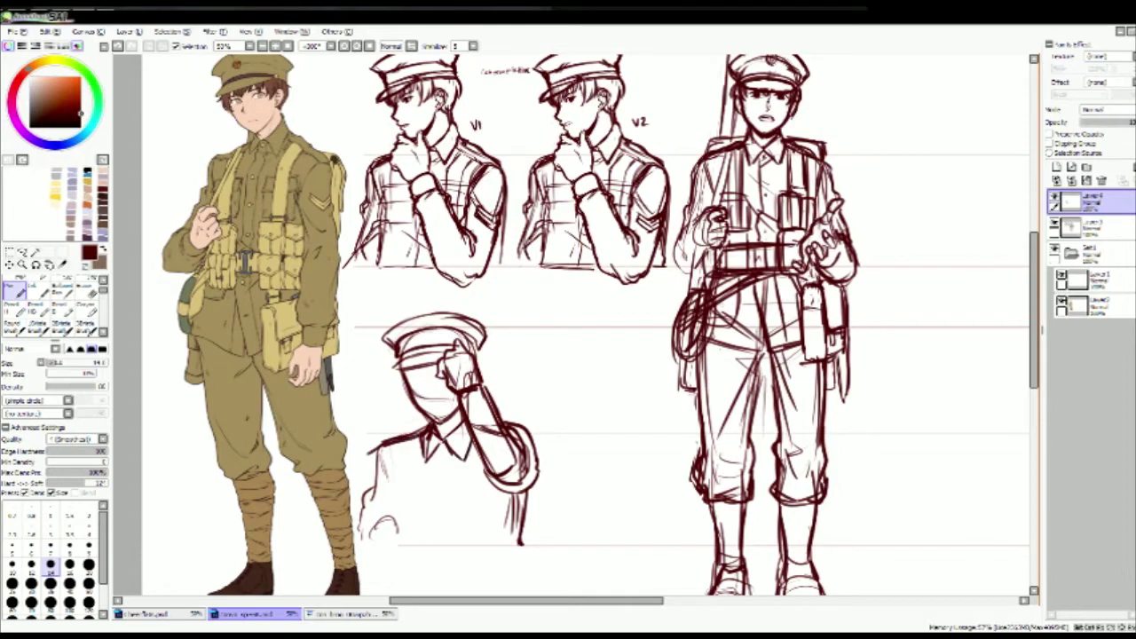
left_click_drag(452, 426, 475, 426)
Step: Add vertical shoulder straps, the jacket's front opening and torso side lines to the bust
mouse_move(410, 449)
left_mouse_down()
mouse_move(406, 517)
mouse_move(432, 541)
mouse_move(396, 547)
left_mouse_up()
left_click_drag(525, 493, 541, 509)
left_click_drag(498, 451, 497, 543)
left_click_drag(511, 478, 513, 542)
left_click_drag(438, 439, 440, 536)
left_click_drag(426, 442, 424, 516)
left_click_drag(421, 467, 420, 522)
left_click_drag(460, 446, 458, 543)
Step: Rough in the face's centre line and draw hair strands below the cap brim and beside the cheek
left_click_drag(434, 387, 435, 405)
left_click_drag(462, 366, 457, 415)
left_click_drag(429, 374, 423, 389)
scroll(462, 457, "up", 2)
left_click_drag(436, 276, 422, 311)
left_click_drag(454, 277, 412, 305)
left_click_drag(401, 272, 410, 300)
left_click_drag(396, 253, 378, 280)
Step: Erase and redraw the cap's crown with a fuller outline, and add a badge at its front
mouse_move(385, 194)
left_mouse_down()
mouse_move(417, 249)
mouse_move(551, 177)
left_mouse_up()
key("e")
left_click_drag(355, 222, 471, 158)
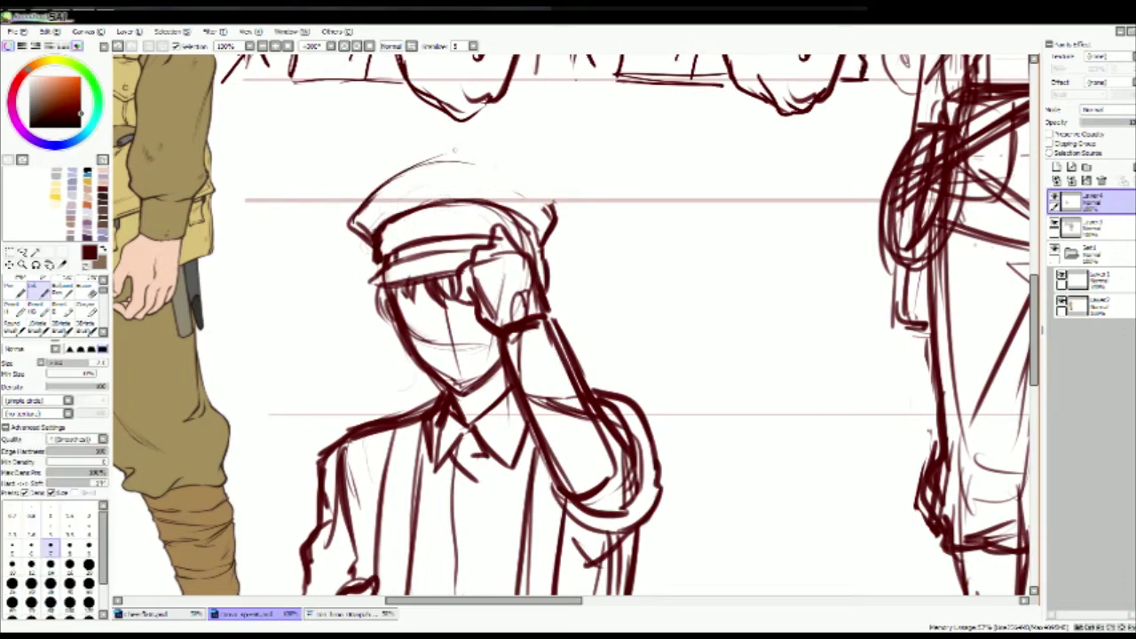
key("n")
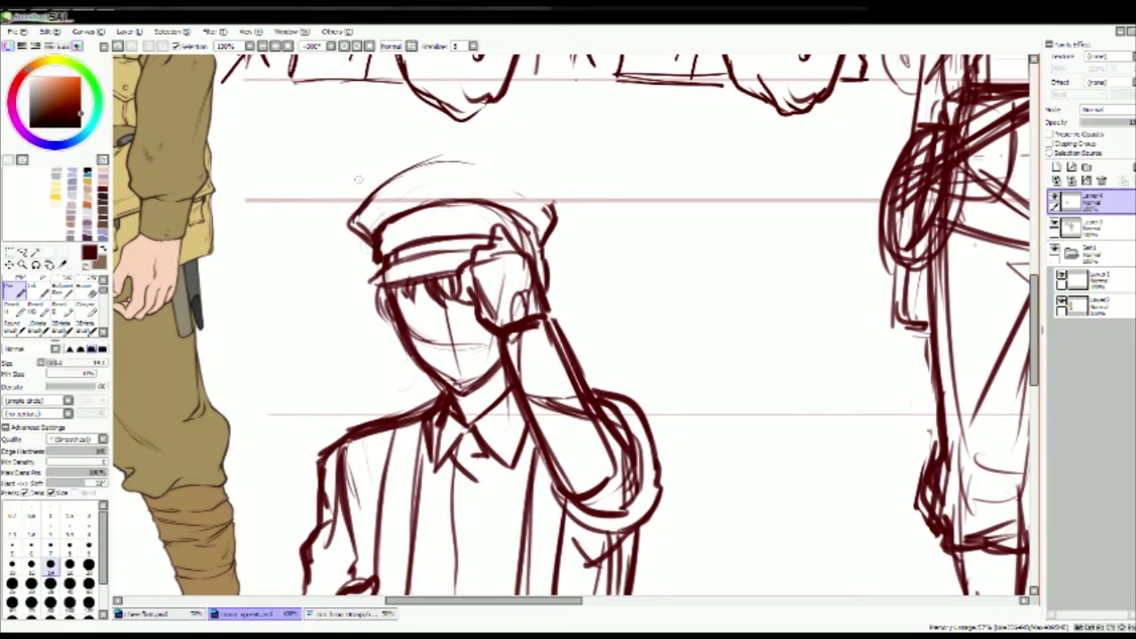
mouse_move(353, 222)
left_mouse_down()
mouse_move(531, 166)
mouse_move(557, 233)
left_mouse_up()
left_click_drag(423, 169, 428, 203)
left_click_drag(355, 216, 364, 232)
mouse_move(433, 206)
left_mouse_down()
mouse_move(437, 227)
mouse_move(432, 201)
mouse_move(444, 200)
left_mouse_up()
left_click_drag(547, 216, 552, 229)
Step: Refine the cheek and jaw contour, mark the mouth, and add more fringe hair under the cap
mouse_move(373, 286)
left_mouse_down()
mouse_move(409, 353)
mouse_move(425, 343)
left_mouse_up()
key("b")
mouse_move(480, 377)
left_mouse_down()
mouse_move(431, 342)
mouse_move(489, 389)
mouse_move(501, 384)
left_mouse_up()
key("n")
mouse_move(400, 286)
left_mouse_down()
mouse_move(413, 318)
mouse_move(453, 307)
left_mouse_up()
left_click_drag(401, 314, 410, 323)
left_click_drag(570, 297, 579, 304)
Step: Draw a cuff around the raised wrist and shoulder straps on both of the jacket's shoulders
left_click_drag(533, 355, 549, 314)
left_click_drag(387, 364, 453, 355)
left_click_drag(602, 354, 642, 340)
left_click_drag(509, 294, 516, 318)
left_click_drag(552, 275, 568, 281)
left_click_drag(524, 330, 580, 307)
Step: Erase the stray sketch and cap lines running through the raised hand
key("e")
mouse_move(520, 319)
left_mouse_down()
mouse_move(573, 280)
mouse_move(554, 243)
left_mouse_up()
left_click_drag(489, 213, 515, 275)
left_click_drag(497, 205, 554, 262)
Step: Redraw the raised arm's sleeve as a fuller shape from the cuff around the elbow, with folds
key("n")
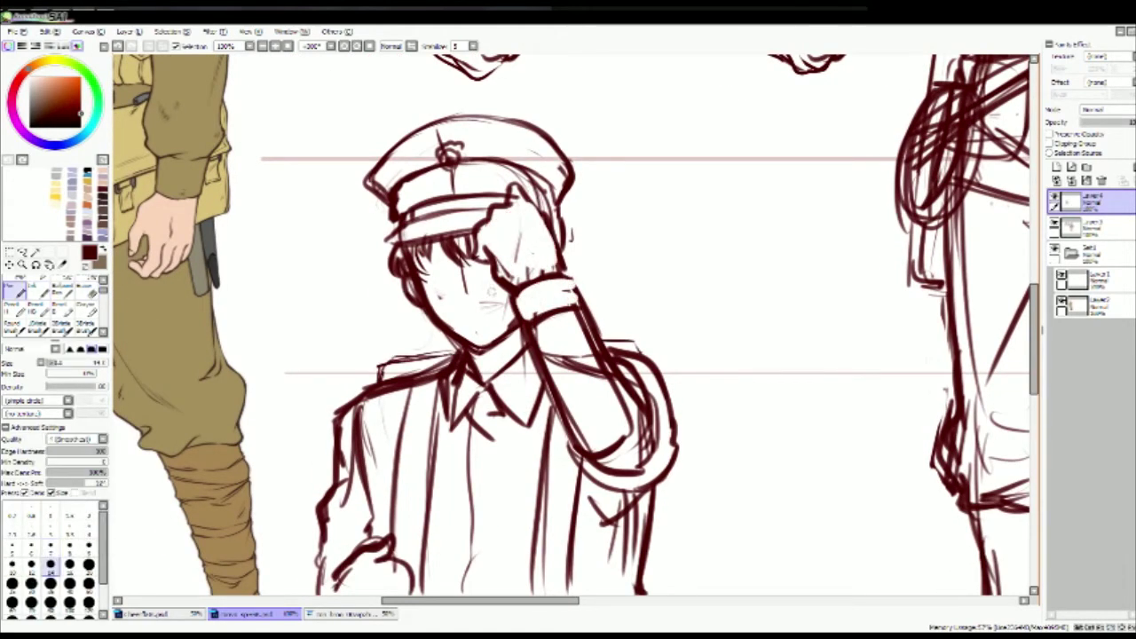
left_click_drag(515, 328, 537, 380)
mouse_move(549, 348)
left_mouse_down()
mouse_move(604, 300)
mouse_move(636, 389)
left_mouse_up()
mouse_move(535, 372)
left_mouse_down()
mouse_move(607, 485)
mouse_move(636, 476)
left_mouse_up()
left_click_drag(661, 387, 642, 445)
left_click_drag(631, 349, 678, 411)
left_click_drag(588, 501, 666, 479)
Step: Erase the old forearm and elbow construction lines inside the redrawn sleeve
key("e")
left_click_drag(564, 380, 636, 473)
left_click_drag(533, 333, 551, 417)
left_click_drag(586, 311, 622, 381)
left_click_drag(612, 382, 654, 471)
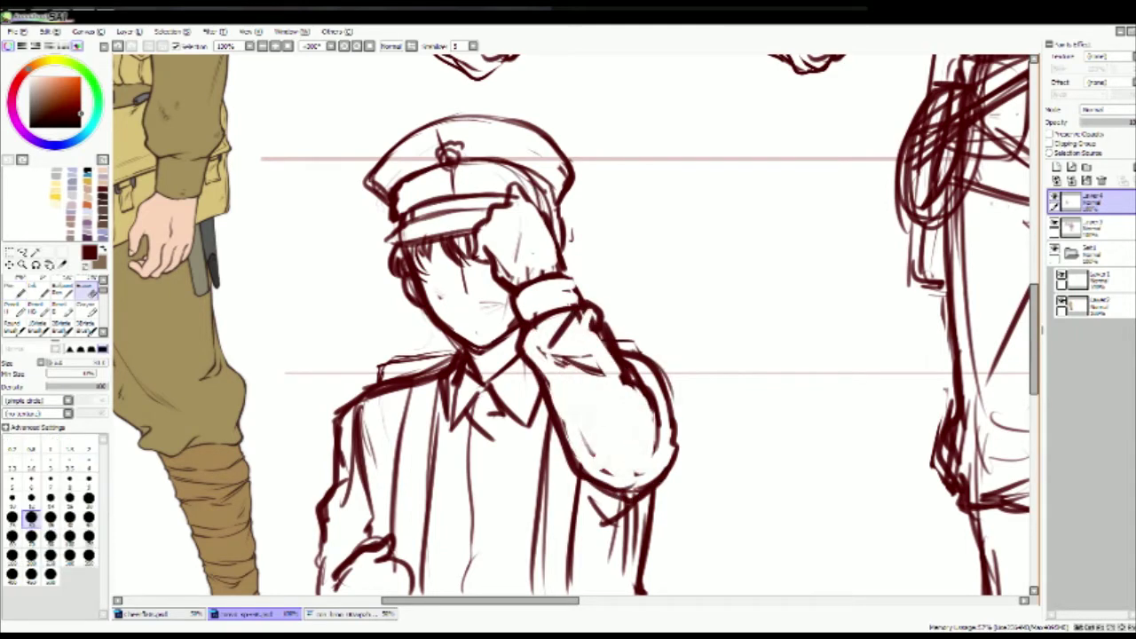
left_click_drag(657, 405, 653, 455)
Step: Sketch rectangular ammunition pouches over the straps on both sides of the chest
key("n")
mouse_move(539, 498)
left_mouse_down()
mouse_move(547, 515)
mouse_move(573, 515)
left_mouse_up()
mouse_move(524, 465)
left_mouse_down()
mouse_move(520, 558)
mouse_move(570, 561)
left_mouse_up()
left_click_drag(604, 526, 601, 551)
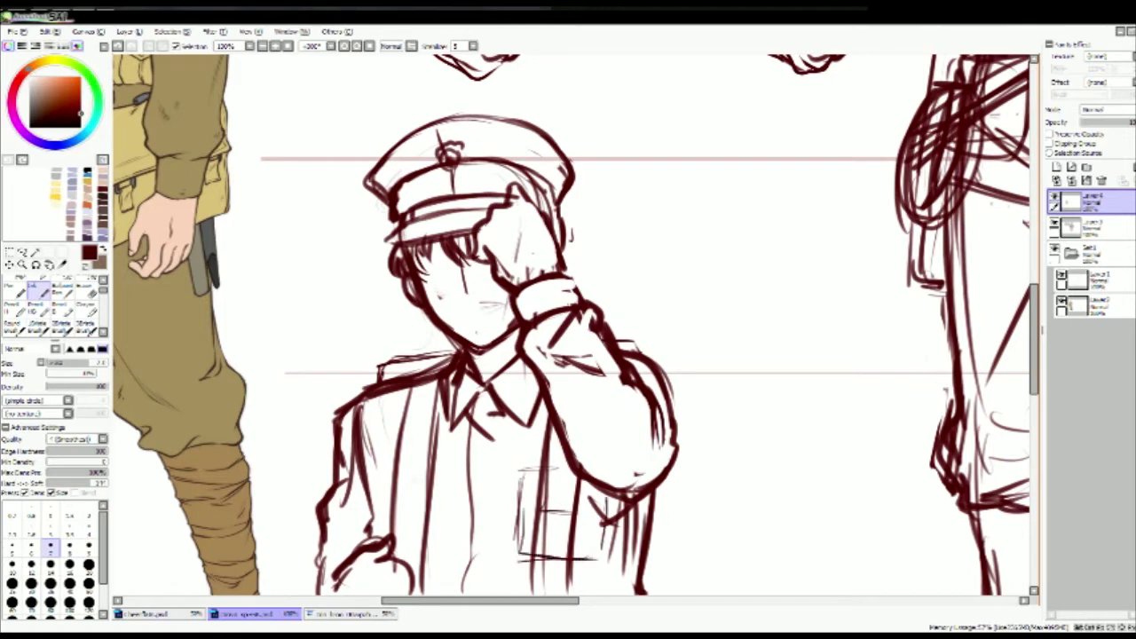
left_click_drag(369, 480, 455, 476)
left_click_drag(372, 479, 364, 522)
mouse_move(414, 476)
left_mouse_down()
mouse_move(454, 522)
mouse_move(458, 548)
left_mouse_up()
Step: Add a lower row of pouches along the bust's bottom edge and sharpen the upper pouch outlines
scroll(568, 319, "down", 1)
mouse_move(377, 523)
left_mouse_down()
mouse_move(449, 522)
mouse_move(447, 580)
left_mouse_up()
left_click_drag(511, 547, 618, 545)
left_click_drag(614, 554, 618, 579)
left_click_drag(508, 545, 513, 583)
mouse_move(553, 547)
left_mouse_down()
mouse_move(621, 549)
mouse_move(573, 579)
left_mouse_up()
mouse_move(543, 454)
left_mouse_down()
mouse_move(541, 511)
mouse_move(517, 503)
left_mouse_up()
left_click_drag(519, 501, 613, 501)
left_click_drag(527, 460, 557, 459)
left_click_drag(604, 474, 609, 507)
left_click_drag(403, 461, 462, 465)
Step: Add a button at the collar and draw the bust's visible eye, nose and mouth
left_click_drag(488, 386, 488, 392)
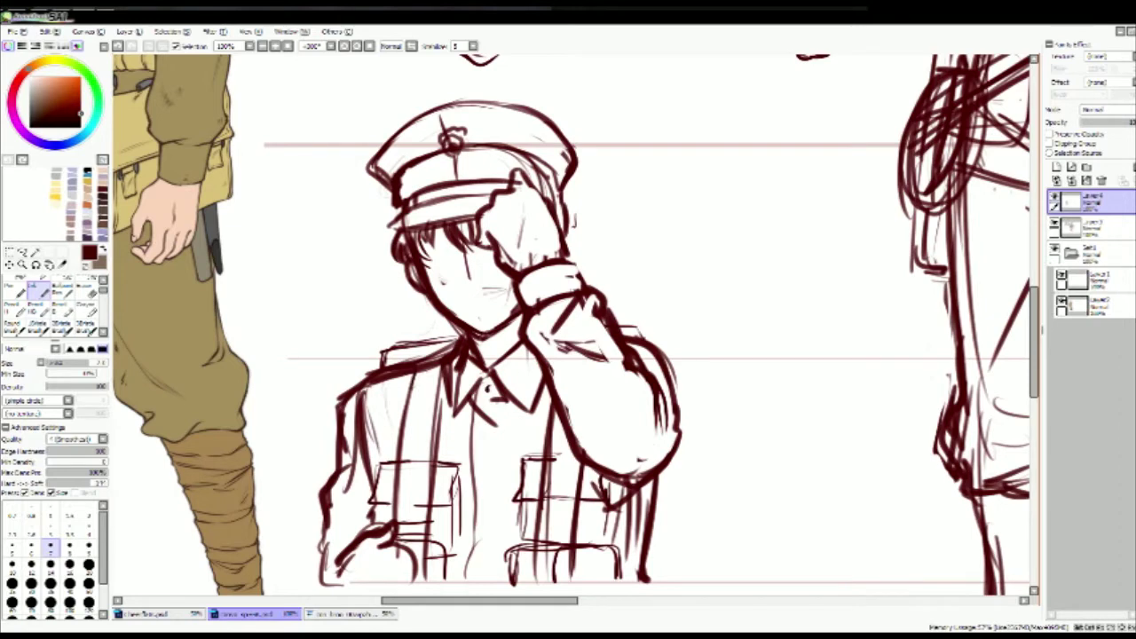
key("ctrl+z")
mouse_move(426, 238)
left_mouse_down()
mouse_move(455, 240)
mouse_move(453, 254)
left_mouse_up()
key("ctrl+z")
key("ctrl+z")
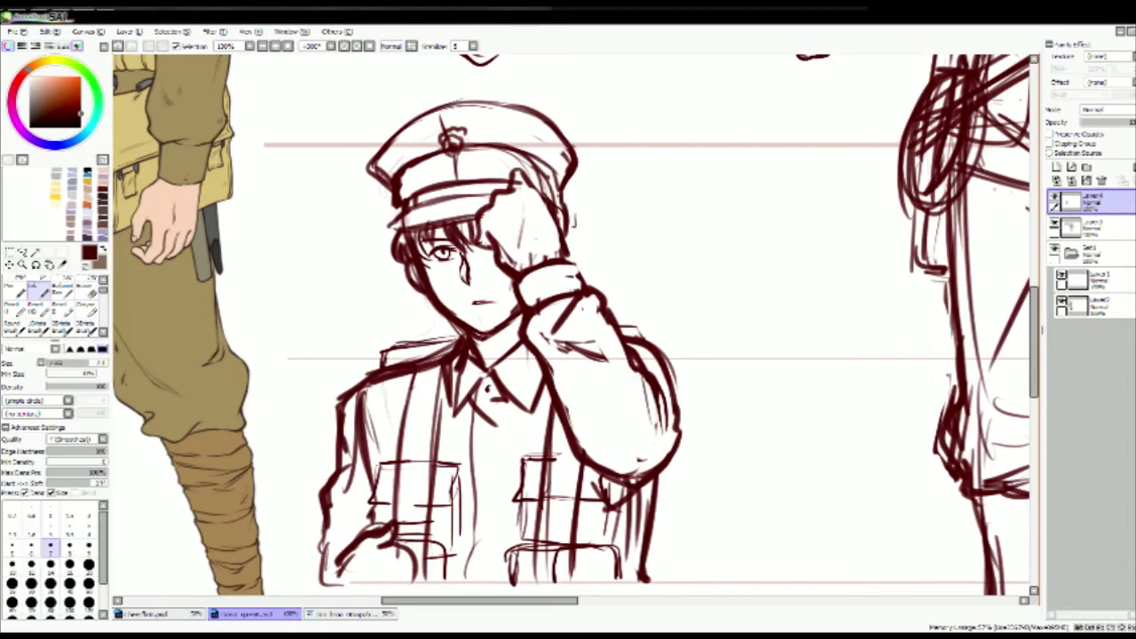
Step: Strengthen the bust's lowered sleeve, straps, jacket side and lower pouch lines with bolder strokes
scroll(697, 438, "down", 2)
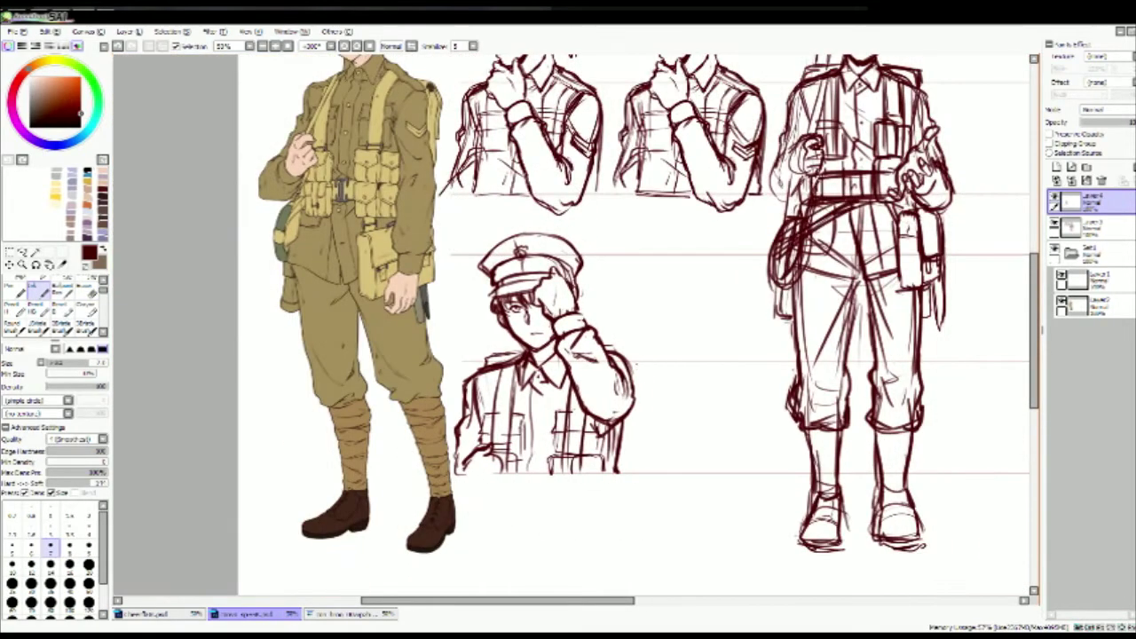
scroll(697, 438, "up", 1)
mouse_move(468, 426)
left_mouse_down()
mouse_move(470, 510)
mouse_move(482, 508)
left_mouse_up()
mouse_move(455, 434)
left_mouse_down()
mouse_move(460, 490)
mouse_move(449, 506)
left_mouse_up()
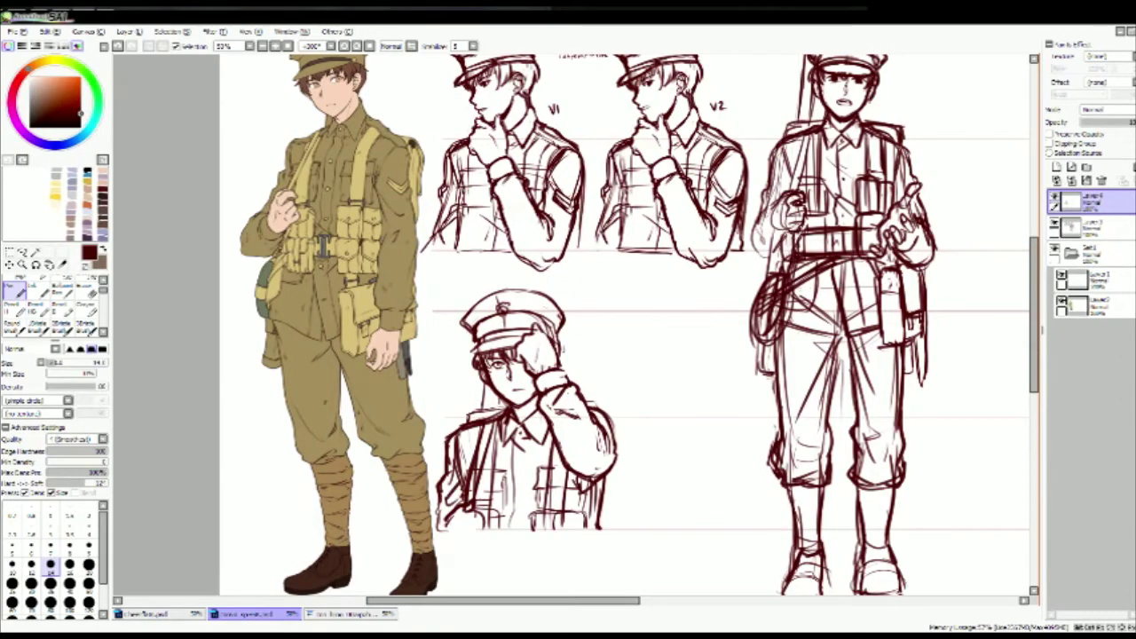
left_click_drag(613, 412, 602, 530)
left_click_drag(524, 513, 586, 529)
left_click_drag(486, 512, 505, 525)
mouse_move(523, 458)
left_mouse_down()
mouse_move(507, 517)
mouse_move(538, 512)
left_mouse_up()
left_click_drag(536, 444, 533, 483)
Step: Sketch a round head in the empty space between the new bust and the standing figure, undoing unwanted strokes
left_click_drag(621, 319, 577, 321)
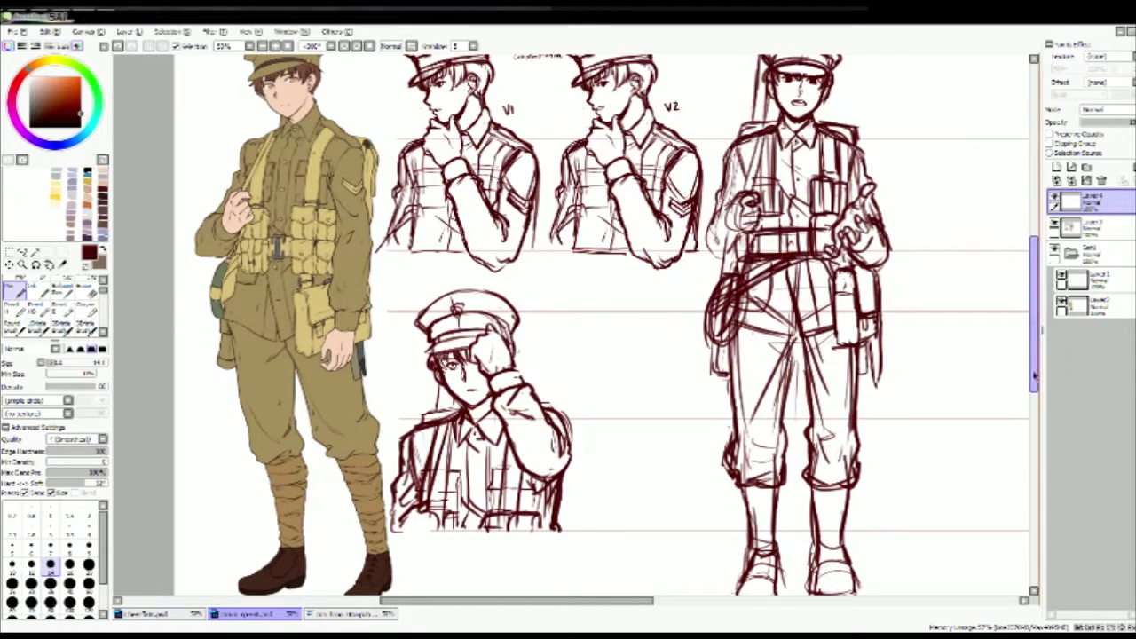
mouse_move(624, 310)
left_mouse_down()
mouse_move(601, 351)
mouse_move(672, 333)
mouse_move(682, 390)
left_mouse_up()
mouse_move(622, 364)
left_mouse_down()
mouse_move(632, 419)
mouse_move(666, 409)
left_mouse_up()
left_click_drag(686, 366, 671, 396)
left_click_drag(639, 346, 630, 414)
key("ctrl+z")
key("ctrl+z")
key("ctrl+z")
key("ctrl+z")
key("ctrl+z")
key("ctrl+z")
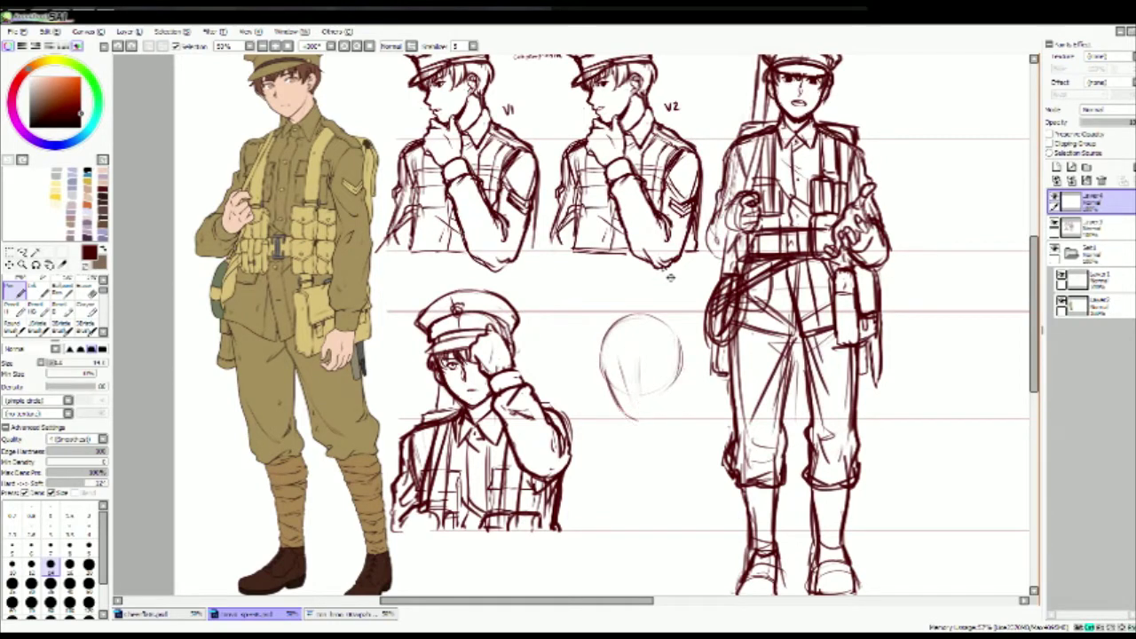
left_click_drag(604, 339, 673, 407)
left_click_drag(656, 329, 645, 404)
left_click_drag(607, 353, 683, 357)
key("ctrl+z")
key("ctrl+z")
key("ctrl+z")
key("ctrl+z")
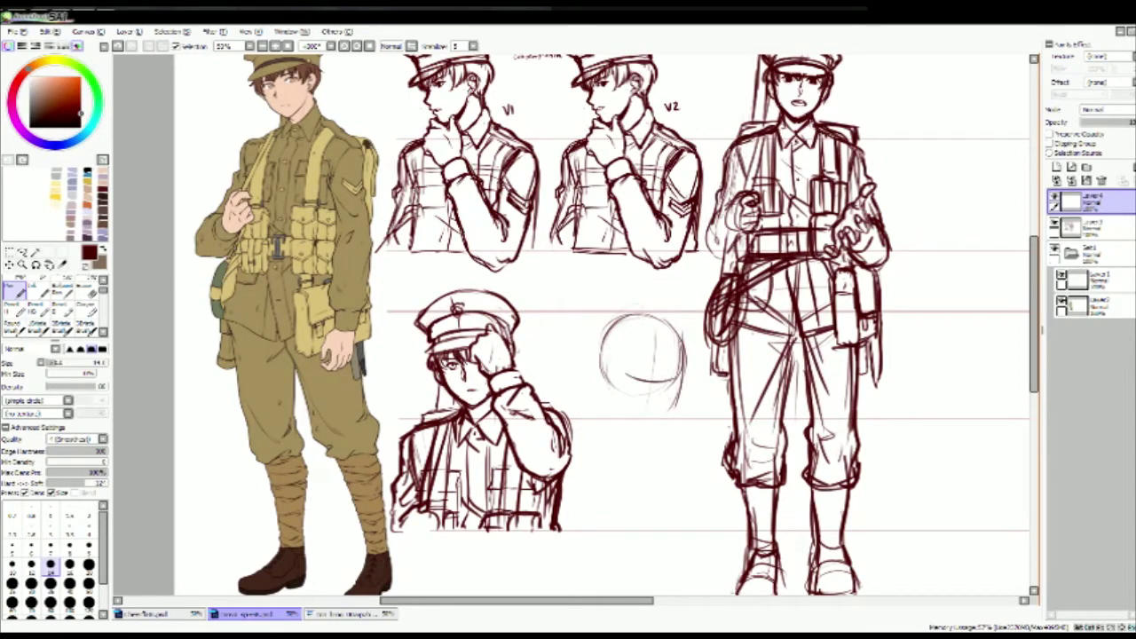
Step: Sketch the shoulder line, both outer arms and the neck beneath the new round head
mouse_move(589, 417)
left_mouse_down()
mouse_move(650, 407)
mouse_move(705, 426)
left_mouse_up()
left_click_drag(579, 425, 582, 510)
left_click_drag(714, 424, 717, 458)
left_click_drag(581, 444, 586, 526)
left_click_drag(705, 426, 715, 529)
left_click_drag(627, 391, 630, 423)
left_click_drag(667, 391, 671, 416)
Step: Shape the new head's outline with a jaw, chin and ear, and carry its lines down into the neck
mouse_move(639, 298)
left_mouse_down()
mouse_move(614, 390)
mouse_move(625, 398)
left_mouse_up()
mouse_move(678, 321)
left_mouse_down()
mouse_move(675, 396)
mouse_move(664, 394)
left_mouse_up()
left_click_drag(632, 382, 677, 405)
left_click_drag(680, 339, 662, 405)
mouse_move(613, 349)
left_mouse_down()
mouse_move(605, 378)
mouse_move(644, 400)
left_mouse_up()
left_click_drag(649, 305, 680, 367)
mouse_move(656, 298)
left_mouse_down()
mouse_move(598, 358)
mouse_move(672, 377)
left_mouse_up()
left_click_drag(667, 396, 664, 414)
left_click_drag(612, 373, 626, 419)
Step: Darken the new bust's shoulder slopes and arm lines and nudge the sketch slightly with a transform
mouse_move(669, 398)
left_mouse_down()
mouse_move(666, 419)
mouse_move(579, 432)
mouse_move(579, 521)
left_mouse_up()
mouse_move(668, 412)
left_mouse_down()
mouse_move(703, 428)
mouse_move(722, 460)
left_mouse_up()
left_click_drag(724, 487, 730, 533)
left_click_drag(695, 428, 696, 505)
key("ctrl+t")
left_click_drag(653, 413, 644, 396)
key("Return")
Step: Erase stray lines around the new bust's neck and shoulder and redraw the shoulder slope nearest the standing figure
key("e")
left_click_drag(587, 428, 589, 508)
mouse_move(621, 414)
left_mouse_down()
mouse_move(582, 428)
mouse_move(575, 453)
left_mouse_up()
key("n")
left_click_drag(666, 412, 721, 462)
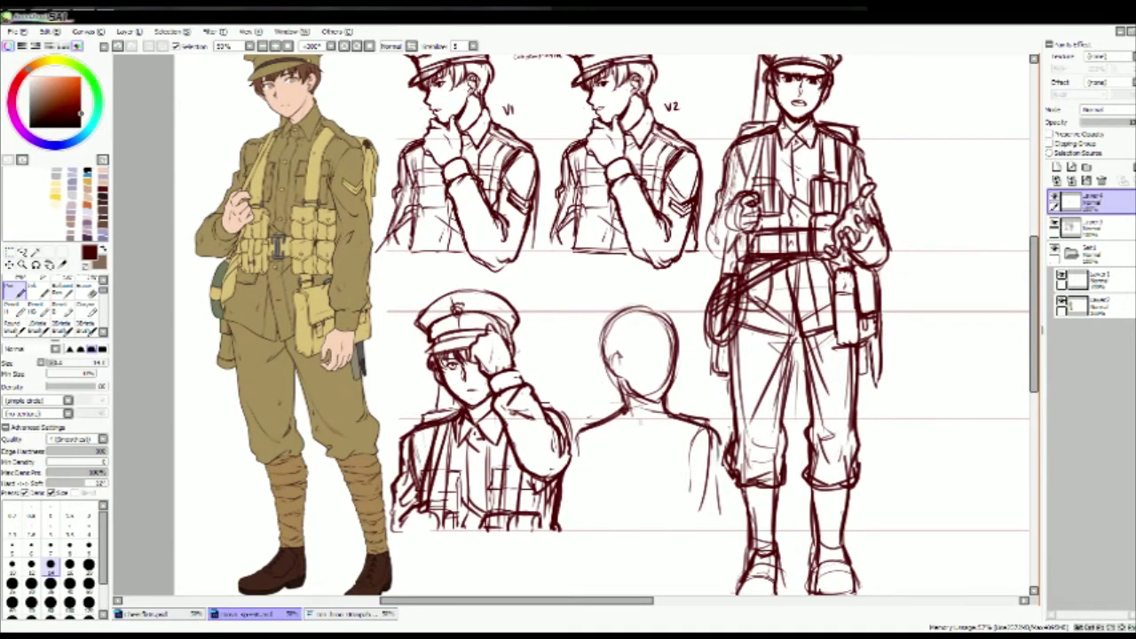
Step: Rough in a peaked cap with band and visor on the new head, darkening the side of the face
left_click_drag(666, 330, 664, 396)
mouse_move(614, 352)
left_mouse_down()
mouse_move(611, 365)
mouse_move(671, 341)
left_mouse_up()
mouse_move(604, 337)
left_mouse_down()
mouse_move(673, 332)
mouse_move(597, 347)
left_mouse_up()
mouse_move(602, 322)
left_mouse_down()
mouse_move(594, 349)
mouse_move(644, 310)
mouse_move(680, 332)
left_mouse_up()
left_click_drag(618, 352, 687, 350)
left_click_drag(679, 342, 692, 353)
mouse_move(583, 325)
left_mouse_down()
mouse_move(660, 293)
mouse_move(692, 322)
left_mouse_up()
Step: Draw the jacket's pointed collar under the chin and firm up the neck and jaw lines
left_click_drag(620, 386, 622, 414)
mouse_move(634, 421)
left_mouse_down()
mouse_move(669, 401)
mouse_move(648, 442)
left_mouse_up()
mouse_move(648, 418)
left_mouse_down()
mouse_move(672, 445)
mouse_move(623, 442)
left_mouse_up()
left_click_drag(620, 407, 655, 442)
left_click_drag(621, 378, 661, 405)
Step: Refine the cap's crown and side edge and redraw the shoulder line beside the collar
left_click_drag(678, 353, 680, 369)
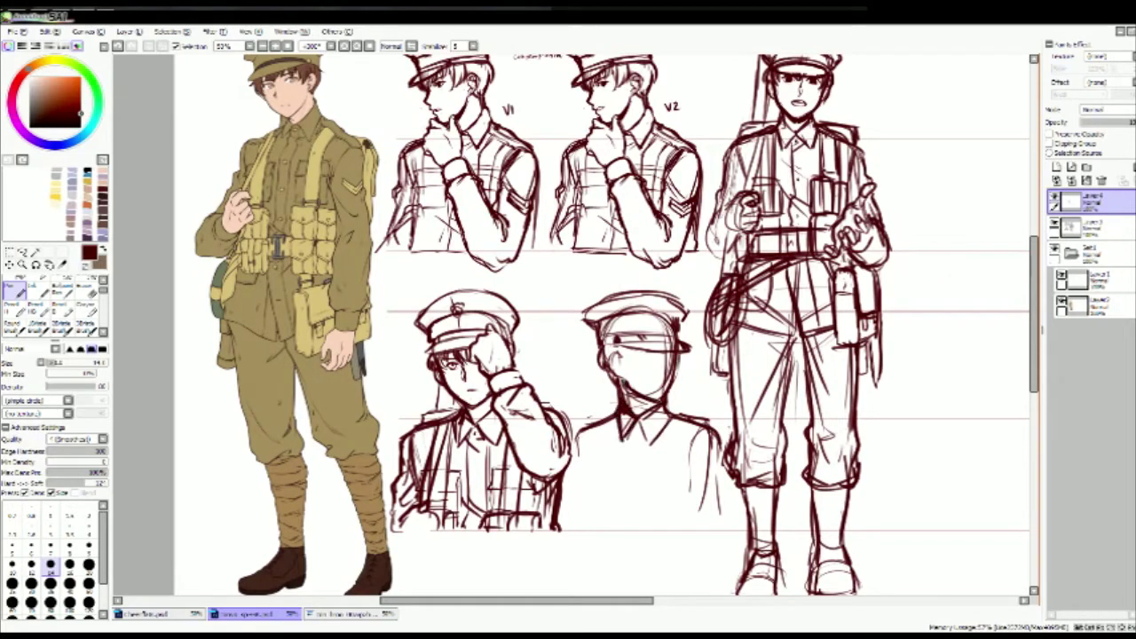
left_click_drag(600, 320, 673, 314)
left_click_drag(664, 299, 660, 335)
left_click_drag(617, 407, 570, 435)
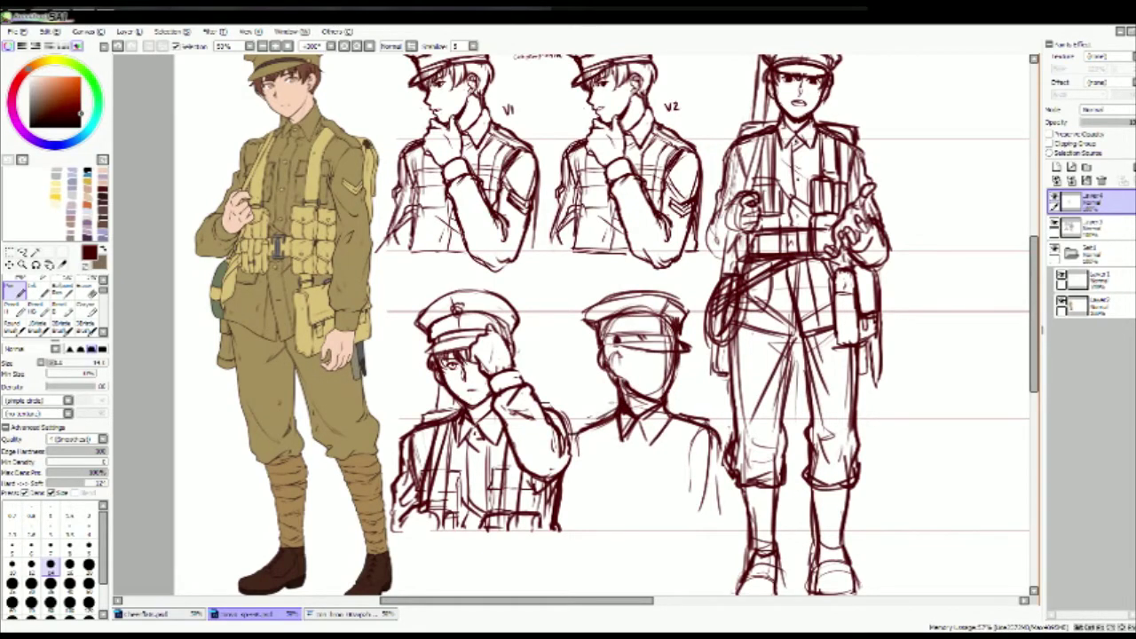
Step: Sketch a raised fist in front of the bust's chest with its forearm and the outline of the bent sleeve
mouse_move(657, 470)
left_mouse_down()
mouse_move(672, 507)
mouse_move(664, 472)
left_mouse_up()
mouse_move(666, 474)
left_mouse_down()
mouse_move(675, 480)
mouse_move(646, 468)
mouse_move(662, 490)
mouse_move(612, 499)
mouse_move(635, 533)
left_mouse_up()
mouse_move(664, 472)
left_mouse_down()
mouse_move(679, 518)
mouse_move(656, 565)
left_mouse_up()
left_click_drag(672, 521, 702, 547)
left_click_drag(640, 540, 680, 589)
left_click_drag(721, 439, 726, 568)
left_click_drag(706, 520, 715, 568)
left_click_drag(694, 434, 707, 458)
left_click_drag(684, 435, 705, 501)
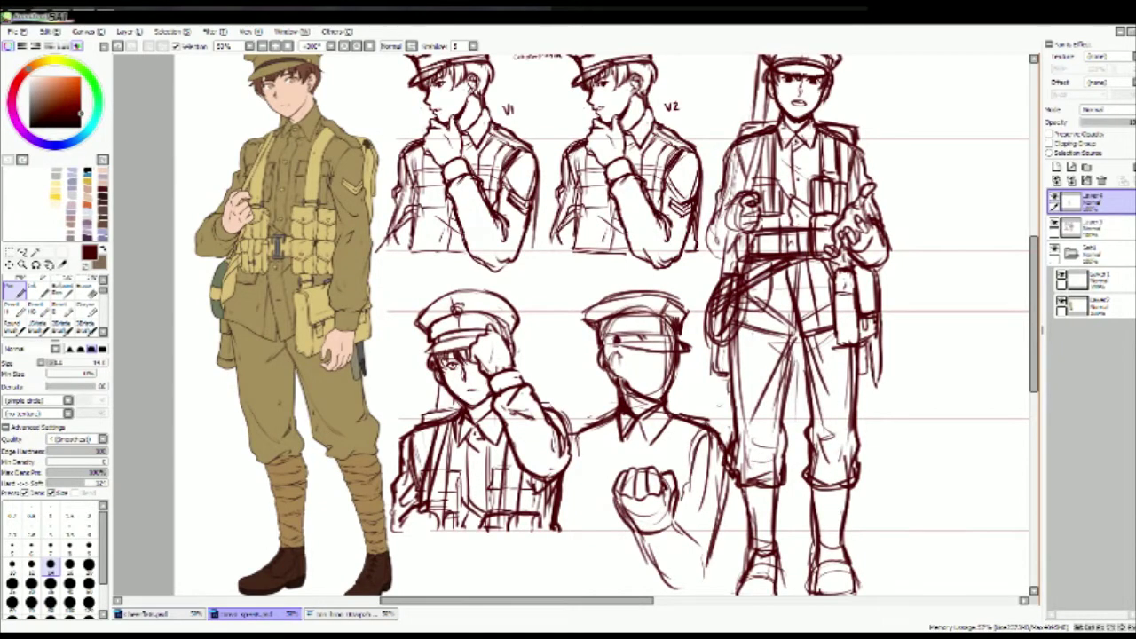
Step: Shift the bust sketch slightly toward the hand-to-face bust and redraw its cap boldly, erasing guide lines beneath
key("e")
left_click_drag(651, 440, 641, 441)
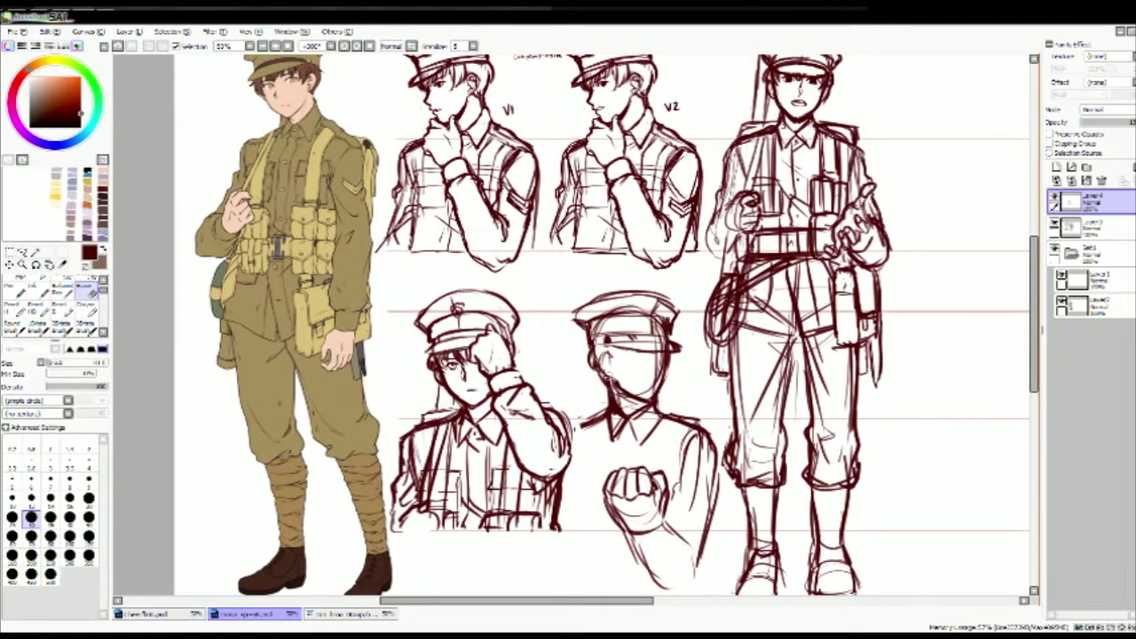
key("n")
mouse_move(577, 318)
left_mouse_down()
mouse_move(604, 293)
mouse_move(666, 293)
left_mouse_up()
left_click_drag(577, 311, 582, 330)
left_click_drag(646, 295, 676, 325)
key("e")
left_click_drag(595, 306, 643, 333)
mouse_move(593, 359)
left_mouse_down()
mouse_move(666, 326)
mouse_move(671, 347)
left_mouse_up()
key("n")
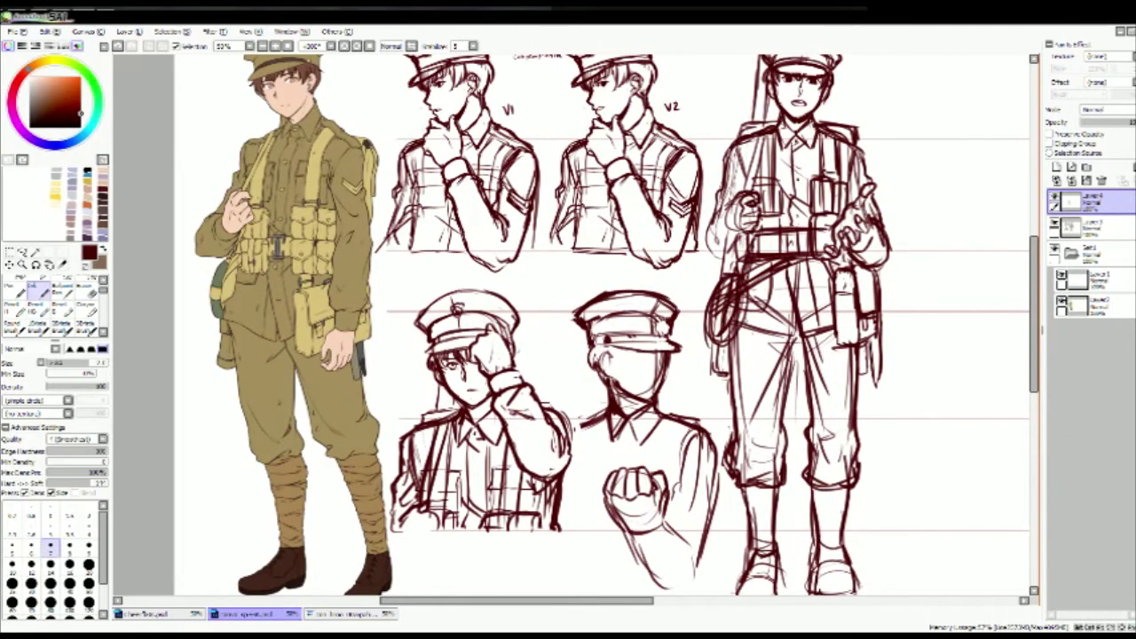
Step: Strengthen the raised fist, its wrist and forearm, and the bent sleeve with bolder lines
key("n")
mouse_move(657, 503)
left_mouse_down()
mouse_move(632, 544)
mouse_move(673, 547)
mouse_move(648, 575)
left_mouse_up()
left_click_drag(669, 521, 693, 568)
left_click_drag(701, 439, 674, 488)
mouse_move(675, 497)
left_mouse_down()
mouse_move(662, 459)
mouse_move(683, 487)
left_mouse_up()
left_click_drag(704, 408, 698, 480)
left_click_drag(707, 471, 685, 534)
left_click_drag(666, 461, 656, 486)
mouse_move(637, 525)
left_mouse_down()
mouse_move(628, 549)
mouse_move(680, 561)
left_mouse_up()
Step: Darken the bust's jaw, neck and shoulder lines and erase the guide marks below the cap visor
left_click_drag(607, 403, 621, 391)
mouse_move(659, 391)
left_mouse_down()
mouse_move(700, 380)
mouse_move(701, 399)
mouse_move(636, 432)
left_mouse_up()
left_click_drag(666, 391, 650, 433)
mouse_move(592, 379)
left_mouse_down()
mouse_move(563, 483)
mouse_move(577, 407)
left_mouse_up()
left_click_drag(581, 377, 561, 393)
key("e")
left_click_drag(607, 343, 641, 363)
key("n")
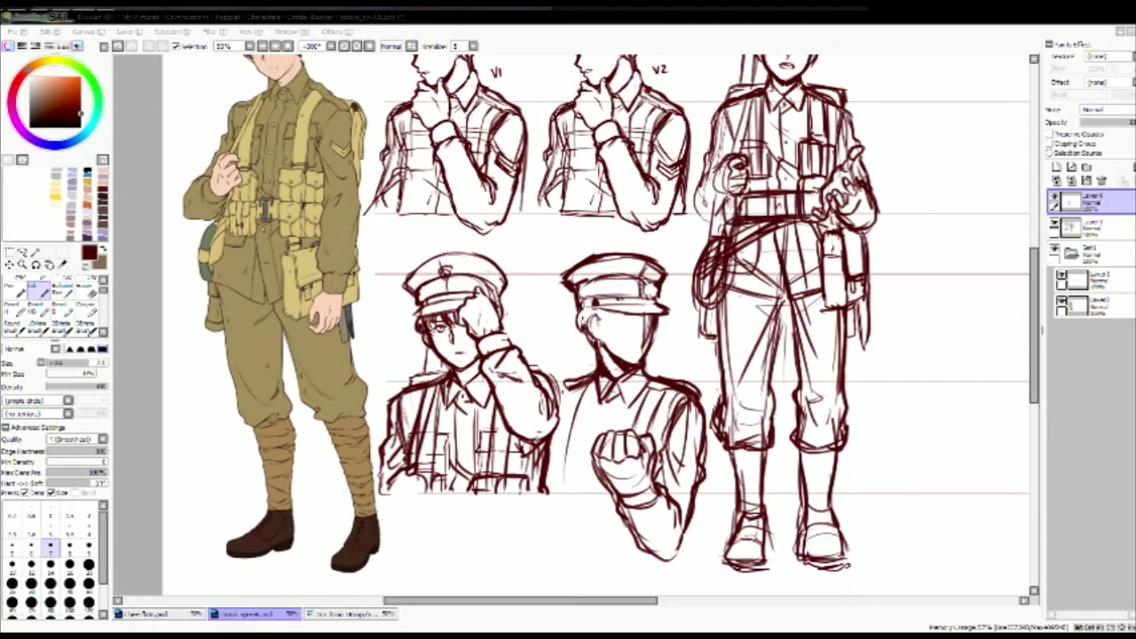
Step: Enlarge the brush and draw the hair strands and ear beneath the cap
key("bracketright")
key("bracketright")
scroll(644, 245, "up", 2)
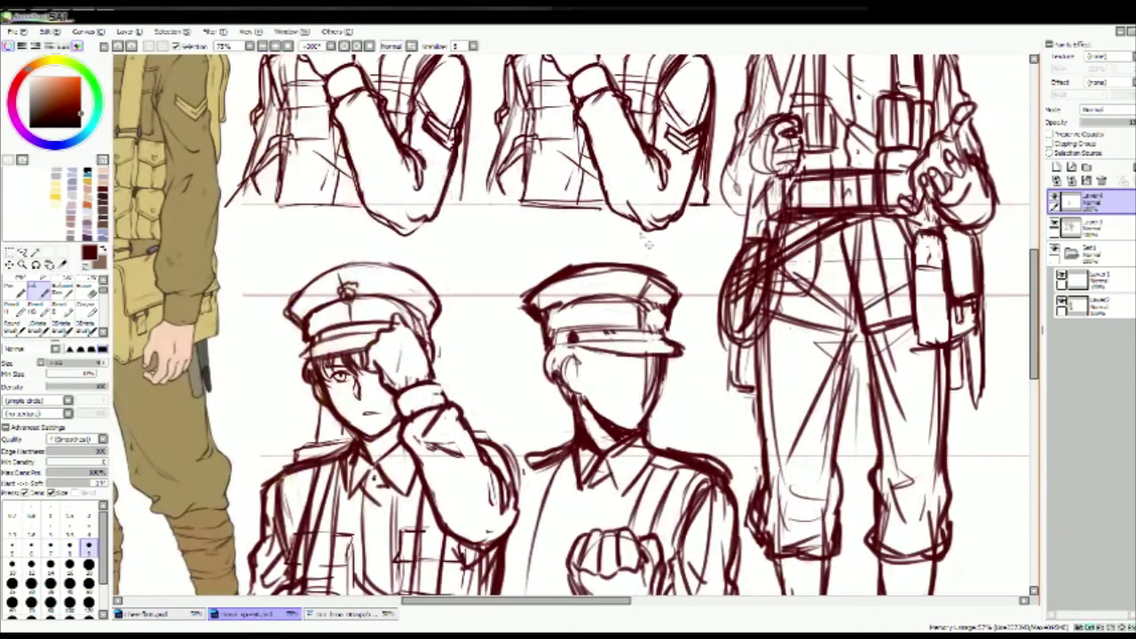
left_click_drag(582, 349, 587, 378)
left_click_drag(599, 349, 612, 371)
left_click_drag(628, 356, 654, 374)
left_click_drag(666, 356, 673, 372)
left_click_drag(576, 347, 565, 366)
left_click_drag(581, 361, 561, 397)
Step: Draw the straight line behind the bust's neck and the nose, undoing unwanted strokes on the face
left_click_drag(539, 350, 577, 439)
left_click_drag(545, 385, 556, 451)
key("ctrl+z")
mouse_move(660, 369)
left_mouse_down()
mouse_move(658, 403)
mouse_move(639, 391)
left_mouse_up()
key("ctrl+z")
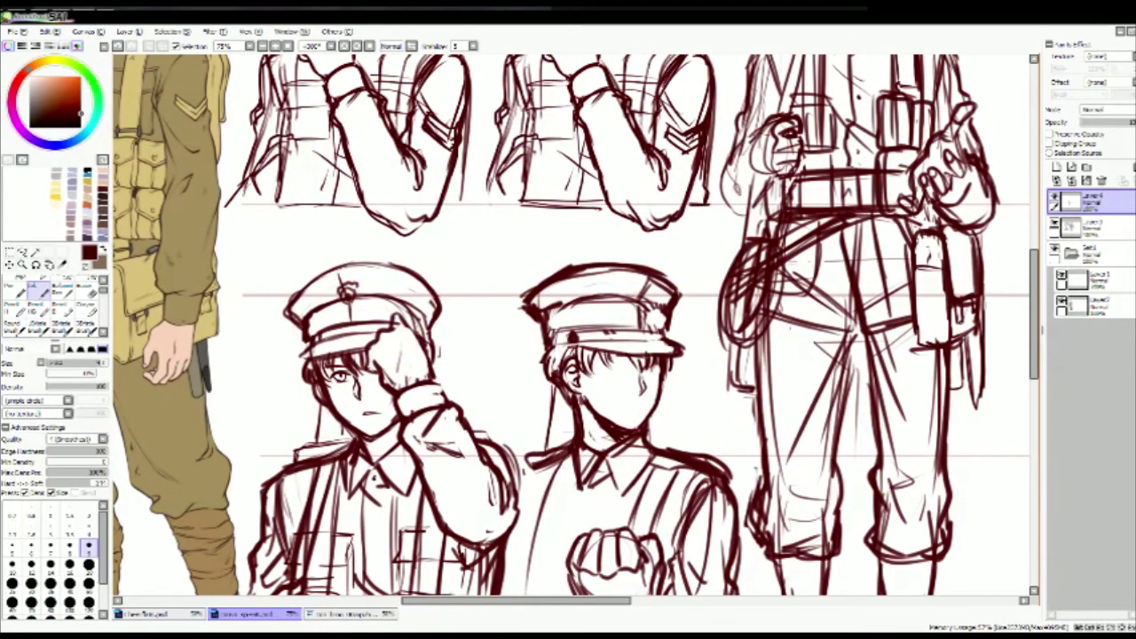
key("ctrl+z")
mouse_move(600, 362)
left_mouse_down()
mouse_move(629, 367)
mouse_move(662, 350)
left_mouse_up()
key("ctrl+z")
key("ctrl+z")
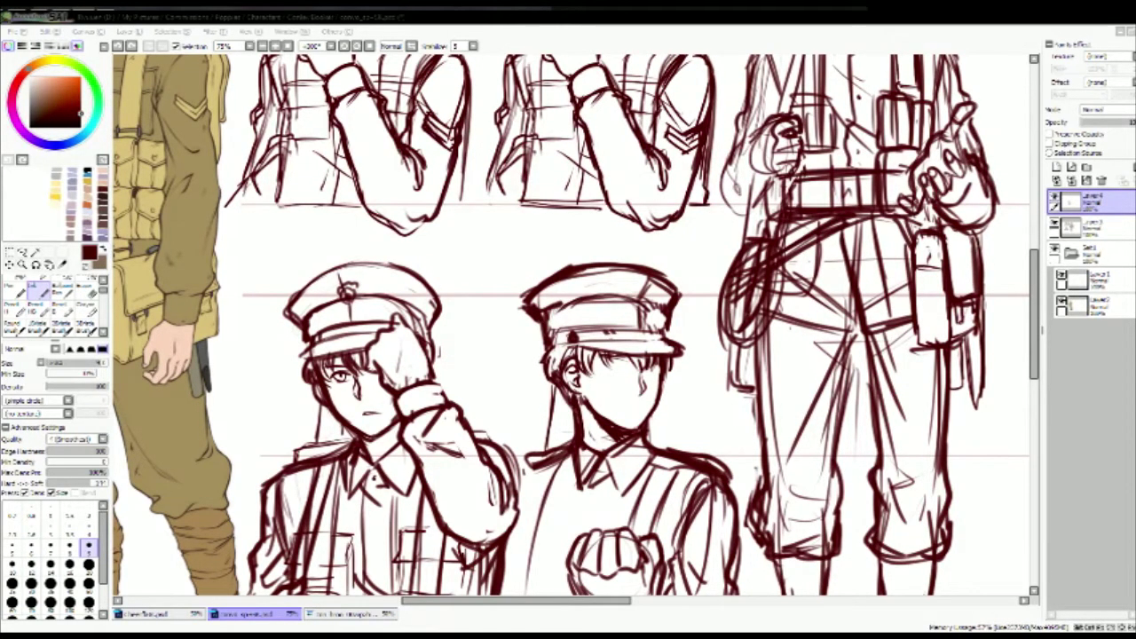
Step: Define the jacket's collar opening and shoulder edge and add chevron stripes to the bust's sleeve
mouse_move(584, 475)
left_mouse_down()
mouse_move(591, 511)
mouse_move(634, 510)
left_mouse_up()
scroll(568, 355, "down", 1)
mouse_move(568, 417)
left_mouse_down()
mouse_move(546, 551)
mouse_move(537, 460)
left_mouse_up()
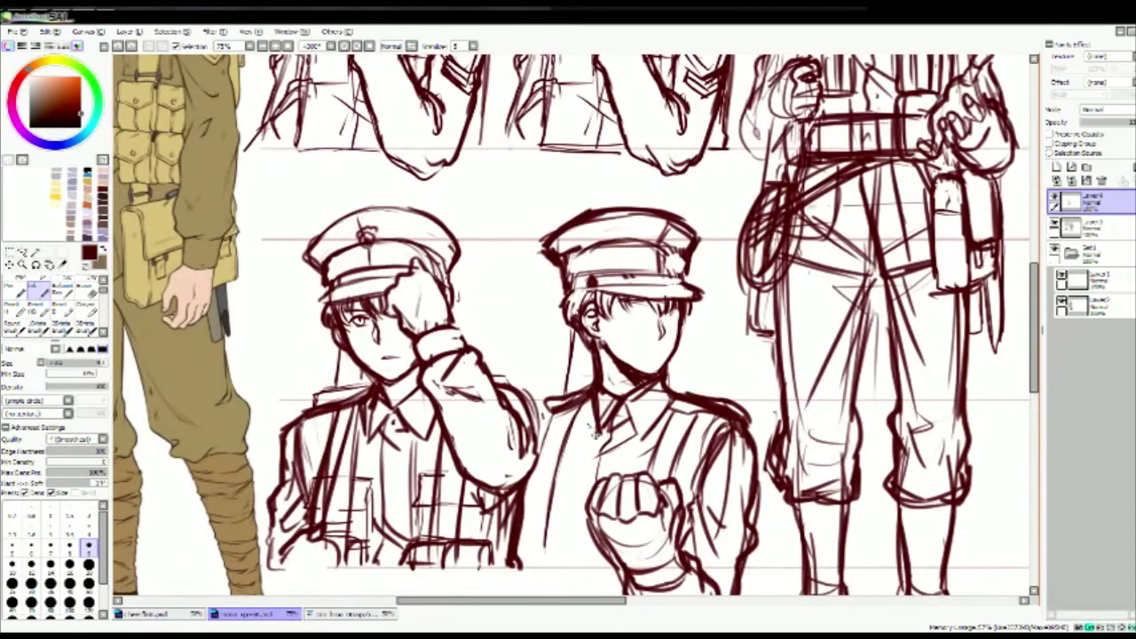
left_click_drag(708, 515, 738, 534)
left_click_drag(710, 529, 740, 552)
key("b")
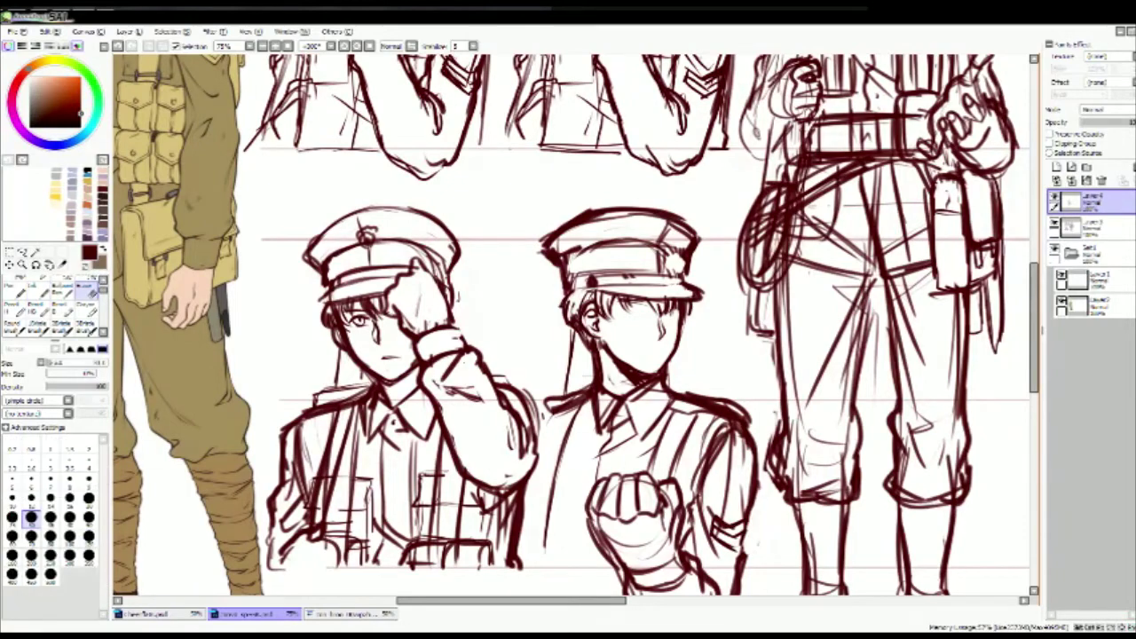
Step: Draw the bust's eyes and open mouth and clean up stray lines on the cap
key("e")
scroll(568, 328, "down", 1)
scroll(568, 328, "up", 1)
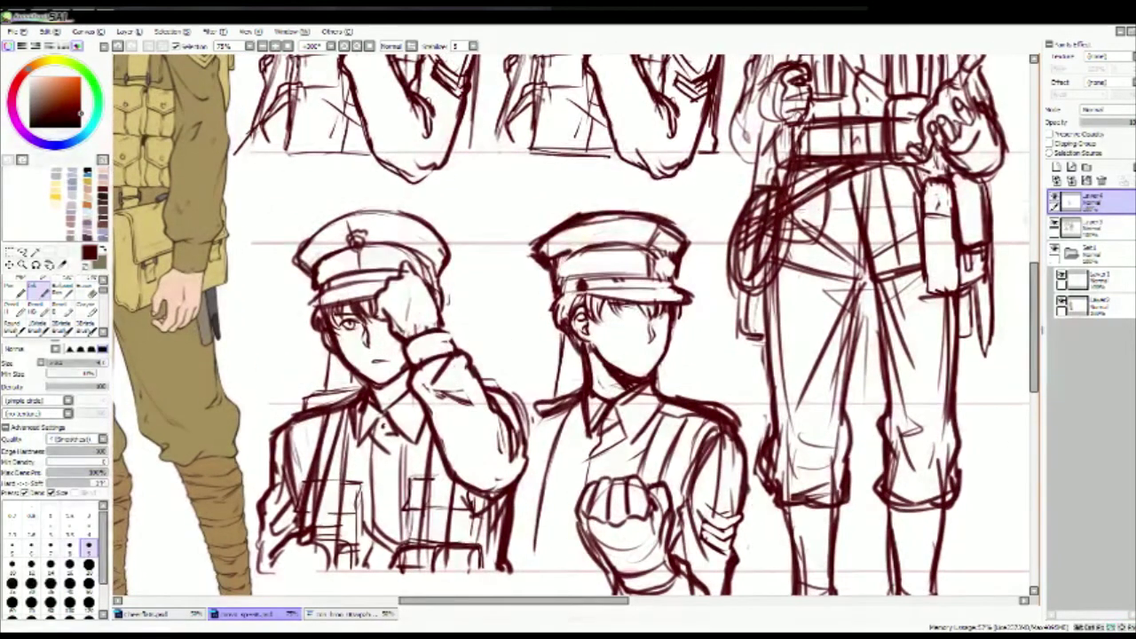
key("e")
key("n")
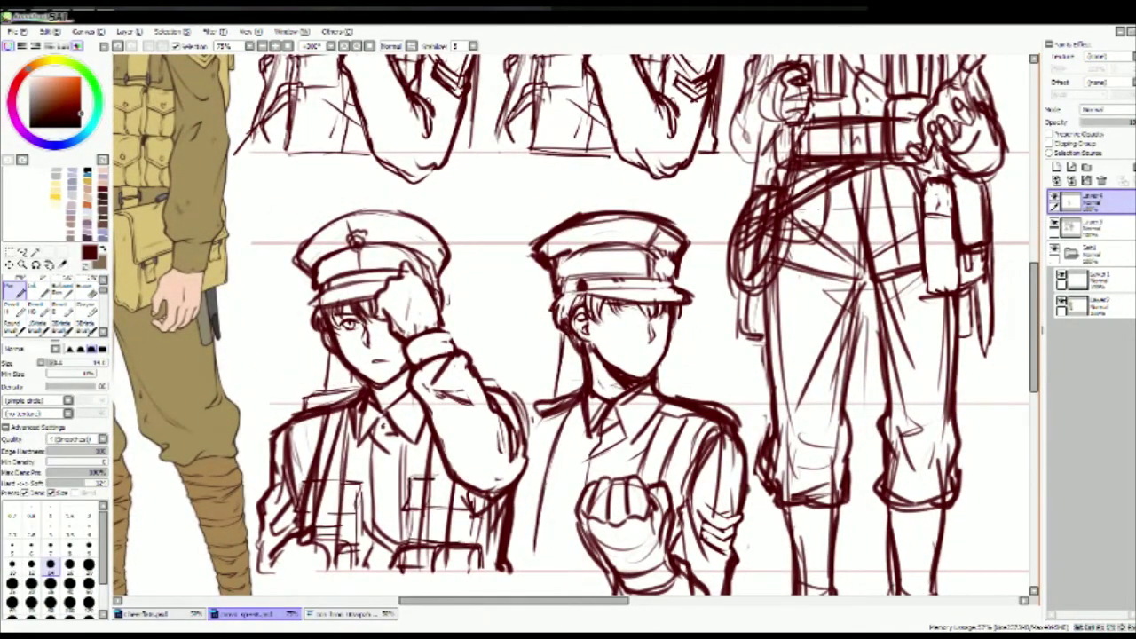
left_click_drag(622, 313, 630, 322)
key("ctrl+z")
left_click_drag(670, 266, 661, 262)
key("e")
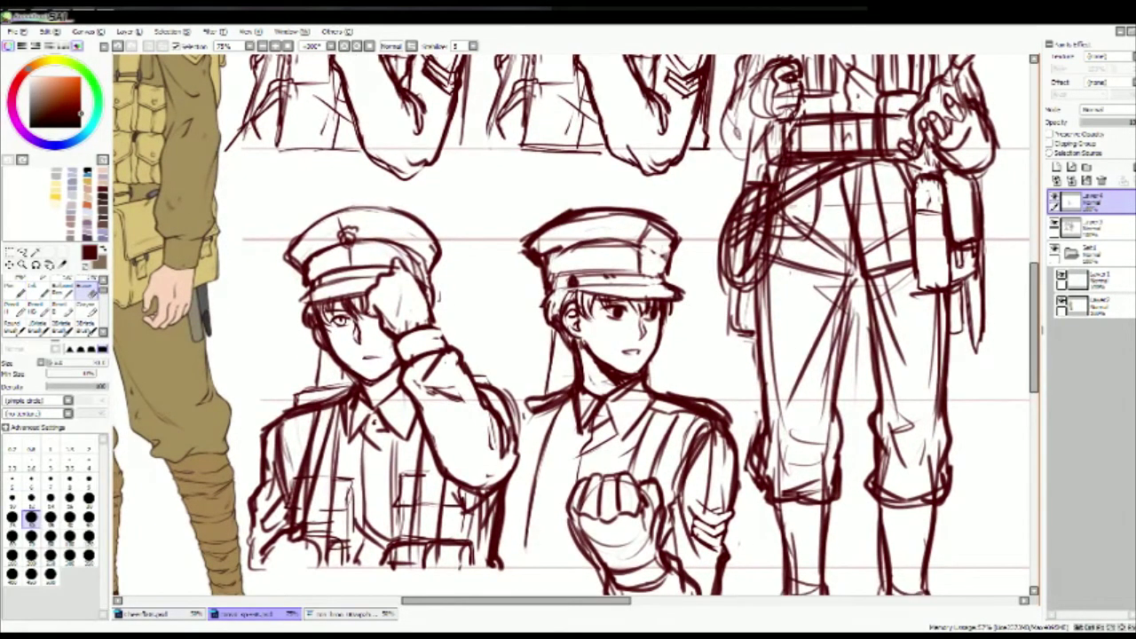
Step: Add a badge to the cap and handwrite the note "Lol kinda cute" with an arrow toward the face
key("n")
mouse_move(632, 236)
left_mouse_down()
mouse_move(648, 252)
mouse_move(655, 241)
mouse_move(565, 250)
mouse_move(545, 273)
left_mouse_up()
key("e")
key("n")
key("v")
mouse_move(692, 360)
left_mouse_down()
mouse_move(665, 360)
mouse_move(721, 353)
mouse_move(721, 373)
left_mouse_up()
left_click_drag(705, 387, 723, 385)
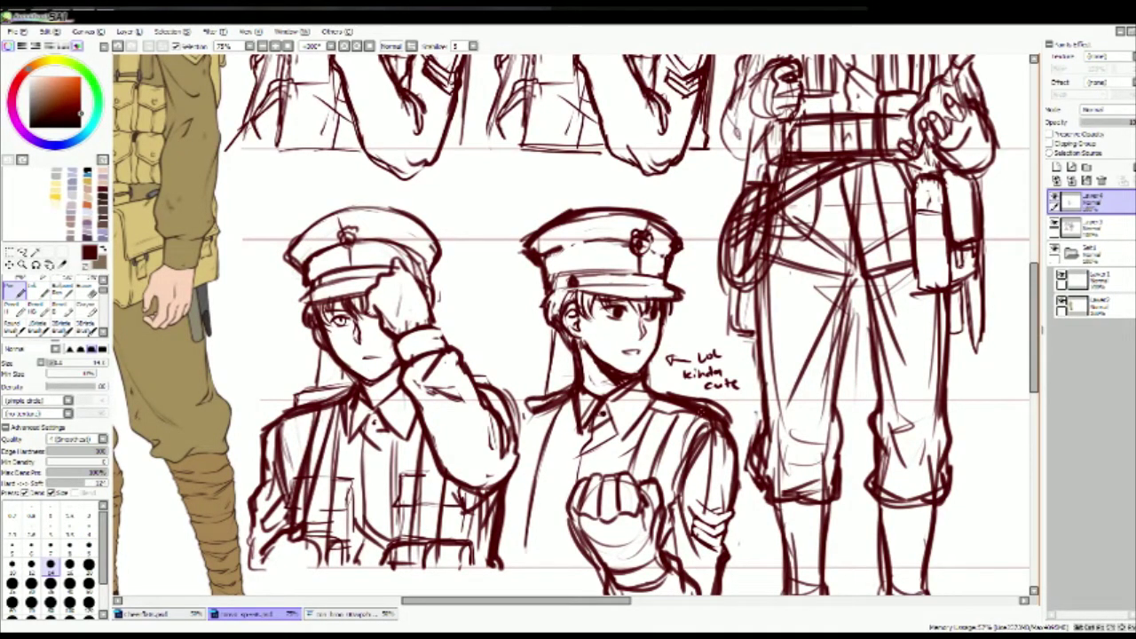
Step: Draw the chest pocket and pouch lines on the bust's jacket and add creases to the fist
key("e")
key("b")
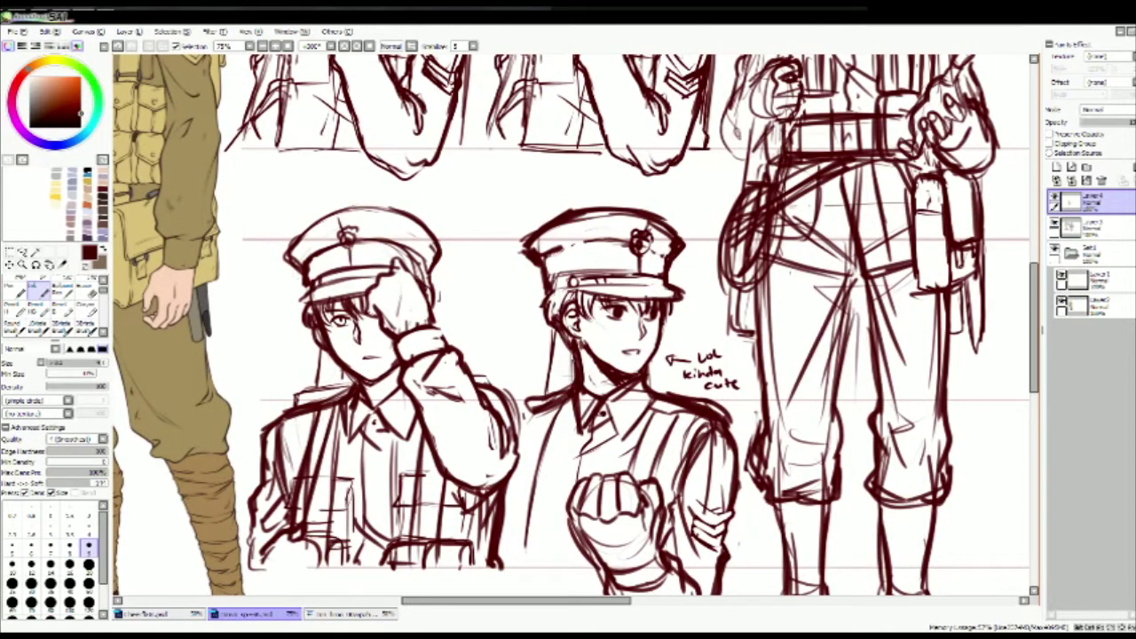
key("e")
key("b")
mouse_move(589, 355)
left_mouse_down()
mouse_move(595, 394)
mouse_move(545, 456)
mouse_move(562, 471)
left_mouse_up()
mouse_move(559, 470)
left_mouse_down()
mouse_move(557, 499)
mouse_move(532, 531)
left_mouse_up()
left_click_drag(561, 499, 561, 533)
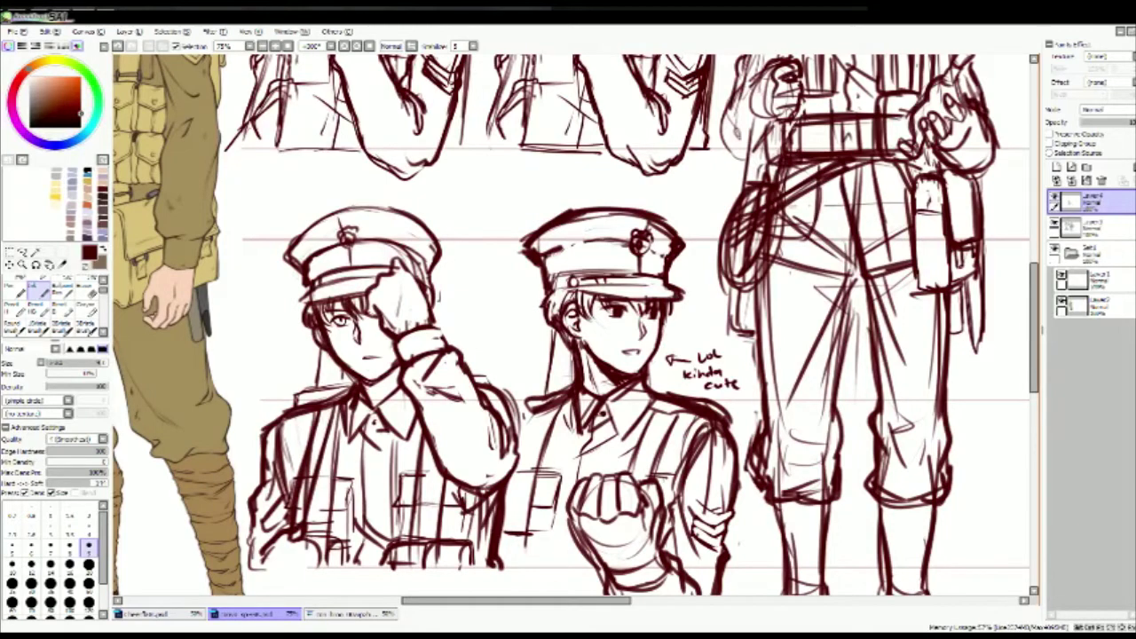
left_click_drag(575, 489, 580, 527)
mouse_move(620, 525)
left_mouse_down()
mouse_move(627, 554)
mouse_move(604, 563)
left_mouse_up()
Step: Erase stray lines above the fist and strengthen the raised forearm's sleeve with folds
key("e")
mouse_move(654, 479)
left_mouse_down()
mouse_move(655, 543)
mouse_move(664, 510)
mouse_move(637, 419)
left_mouse_up()
key("b")
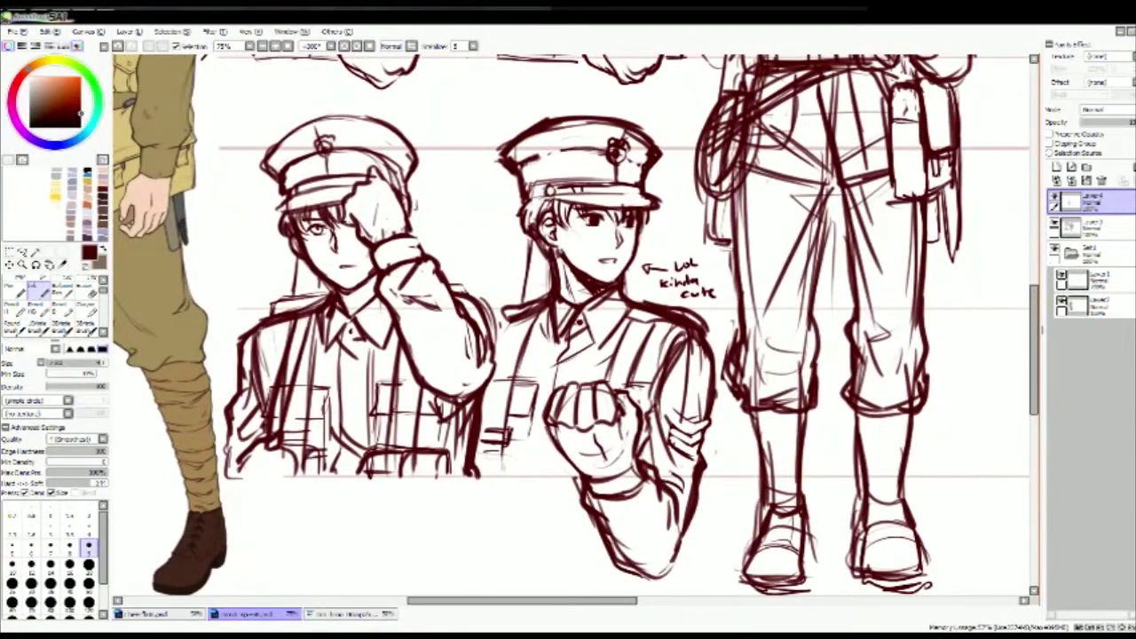
left_click_drag(695, 485, 666, 573)
left_click_drag(657, 498, 673, 522)
Step: Sketch the bust's lower jacket edge and add lines behind the neck down to the shoulder
left_click_drag(581, 463, 538, 505)
left_click_drag(513, 483, 587, 499)
left_click_drag(547, 266, 548, 300)
left_click_drag(556, 277, 559, 323)
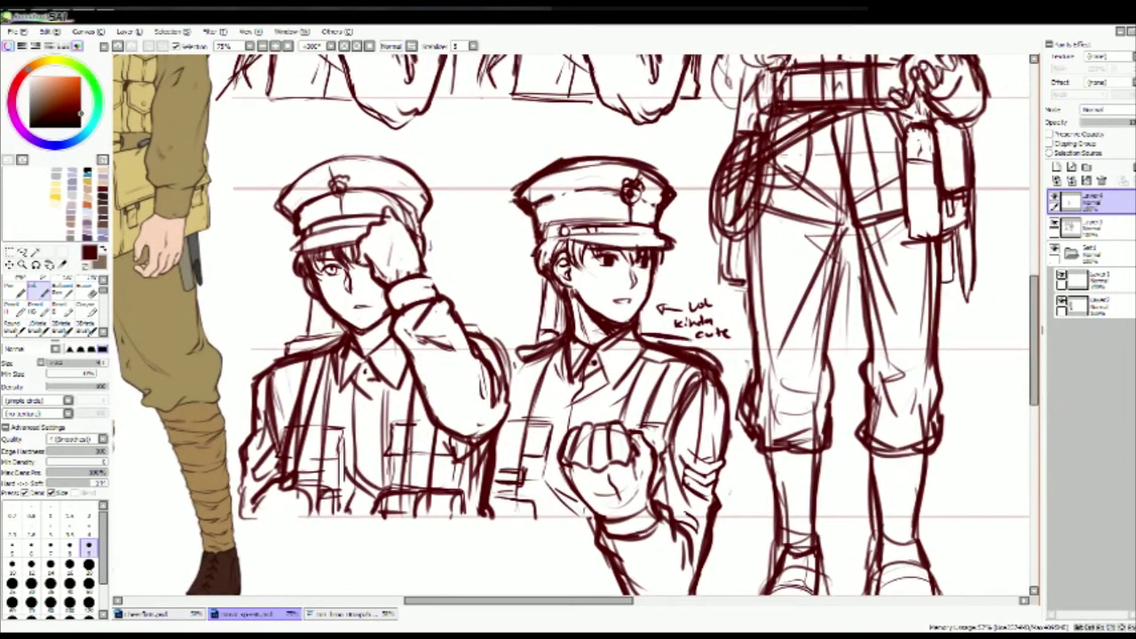
scroll(568, 324, "down", 2)
scroll(867, 337, "up", 3)
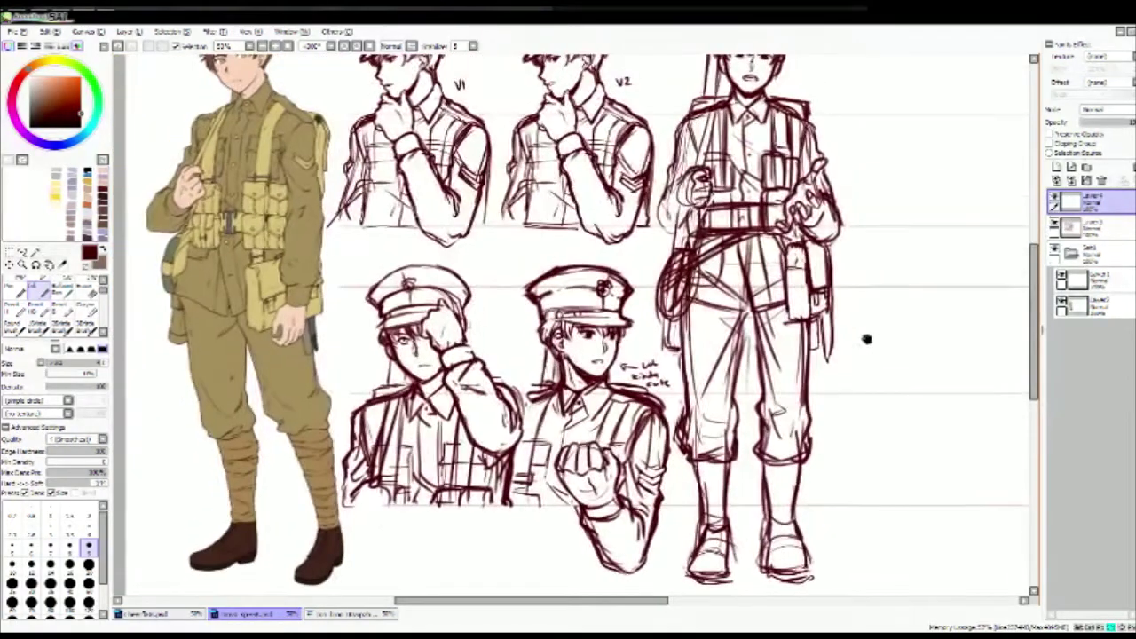
Step: On the standing figure's layer, erase the scribbled lines of the hip bag and redraw its outline
key("e")
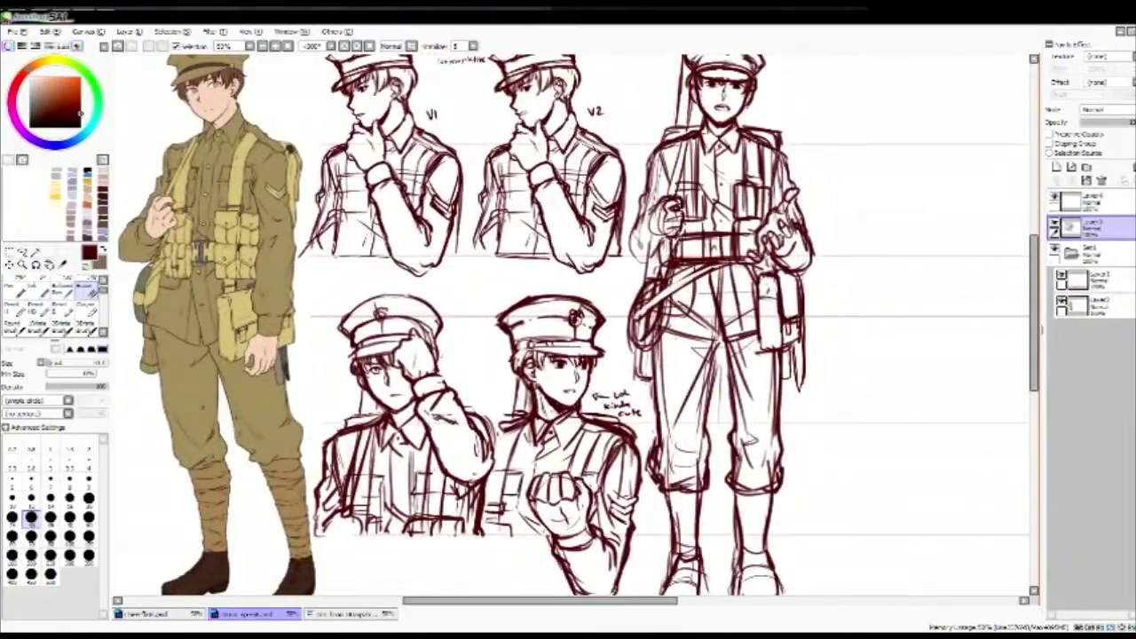
mouse_move(641, 288)
left_mouse_down()
mouse_move(652, 342)
mouse_move(669, 308)
left_mouse_up()
key("n")
left_click_drag(629, 312, 646, 308)
Step: Redraw the standing figure's sleeve beside the closed hand and darken the belt and jacket front
mouse_move(662, 213)
left_mouse_down()
mouse_move(631, 242)
mouse_move(657, 263)
left_mouse_up()
left_click_drag(657, 182, 707, 259)
mouse_move(680, 268)
left_mouse_down()
mouse_move(703, 268)
mouse_move(664, 265)
left_mouse_up()
left_click_drag(735, 223, 762, 229)
left_click_drag(735, 187, 738, 222)
left_click_drag(727, 152, 726, 229)
left_click_drag(724, 271, 723, 319)
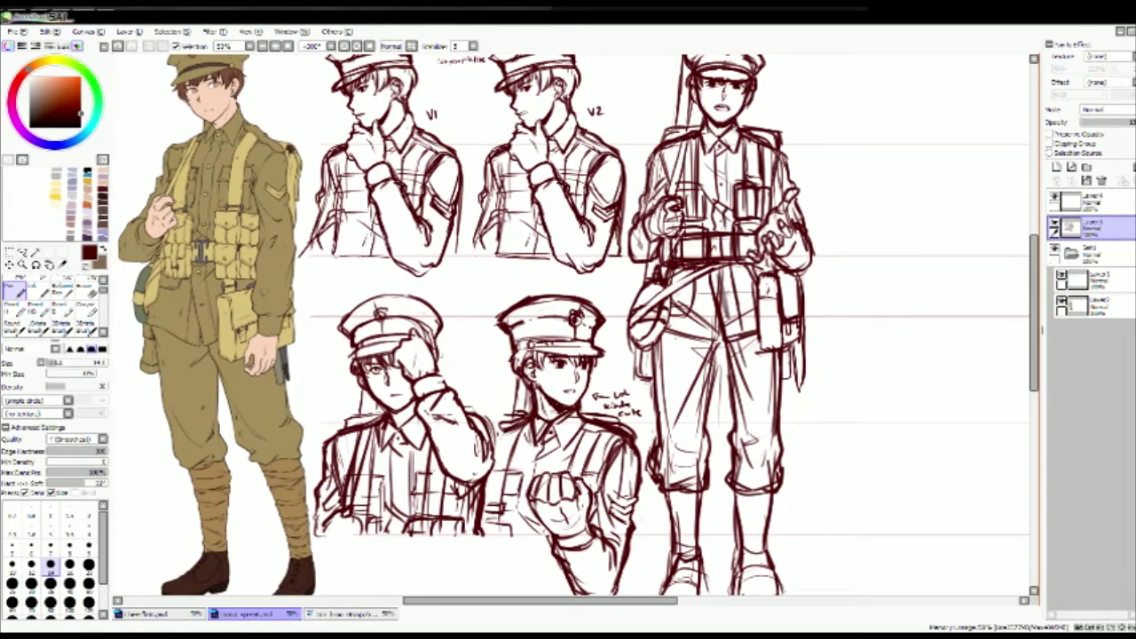
Step: Erase the scribbled construction lines across the standing figure's lower jacket and upper trousers
key("e")
left_click_drag(724, 274, 728, 328)
left_click_drag(674, 304, 721, 334)
left_click_drag(742, 293, 756, 318)
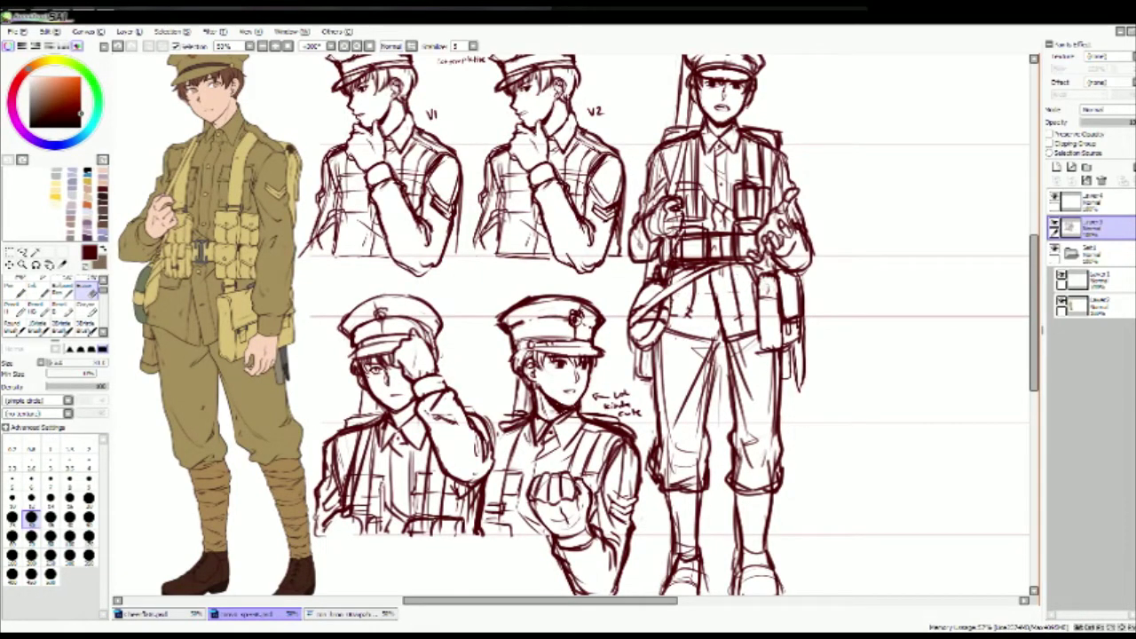
Step: Strengthen the standing figure's gathered trouser cuffs and add wrapping lines to the puttees on both lower legs
scroll(572, 325, "down", 1)
key("n")
left_click_drag(671, 464, 692, 490)
left_click_drag(672, 490, 693, 513)
left_click_drag(729, 464, 765, 466)
left_click_drag(735, 474, 760, 485)
mouse_move(678, 519)
left_mouse_down()
mouse_move(689, 534)
mouse_move(757, 540)
left_mouse_up()
Step: Erase loose lines around the standing figure's lower leg and redraw the outlines and soles of both boots
key("e")
mouse_move(728, 481)
left_mouse_down()
mouse_move(728, 564)
mouse_move(778, 570)
left_mouse_up()
key("n")
left_click_drag(770, 531, 779, 565)
left_click_drag(751, 566, 772, 566)
left_click_drag(659, 561, 689, 572)
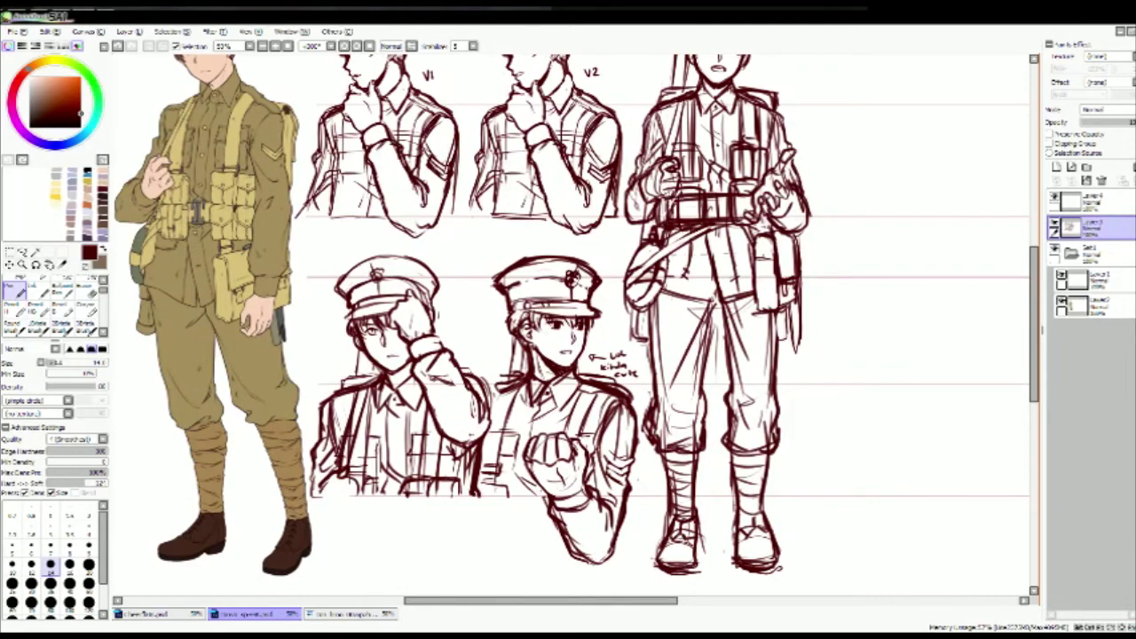
Step: On the empty Layer4, rough in a new bust's round head, jaw and shoulder line in the blank area beside the standing figure
scroll(572, 324, "up", 3)
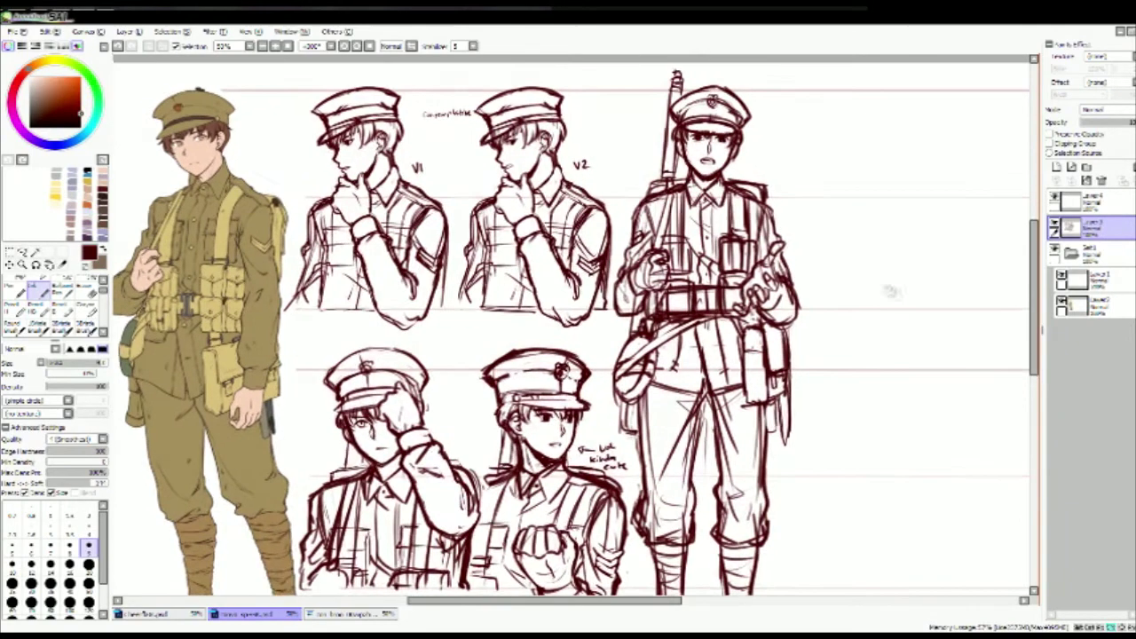
scroll(908, 451, "down", 1)
scroll(827, 424, "right", 1)
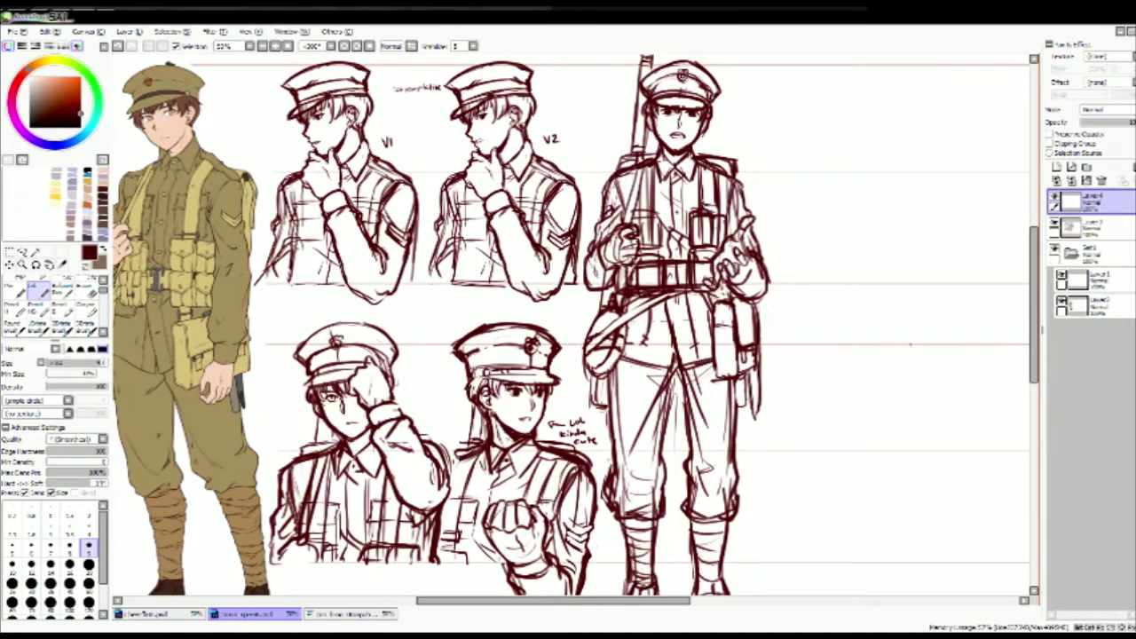
scroll(875, 312, "down", 1)
scroll(876, 312, "right", 2)
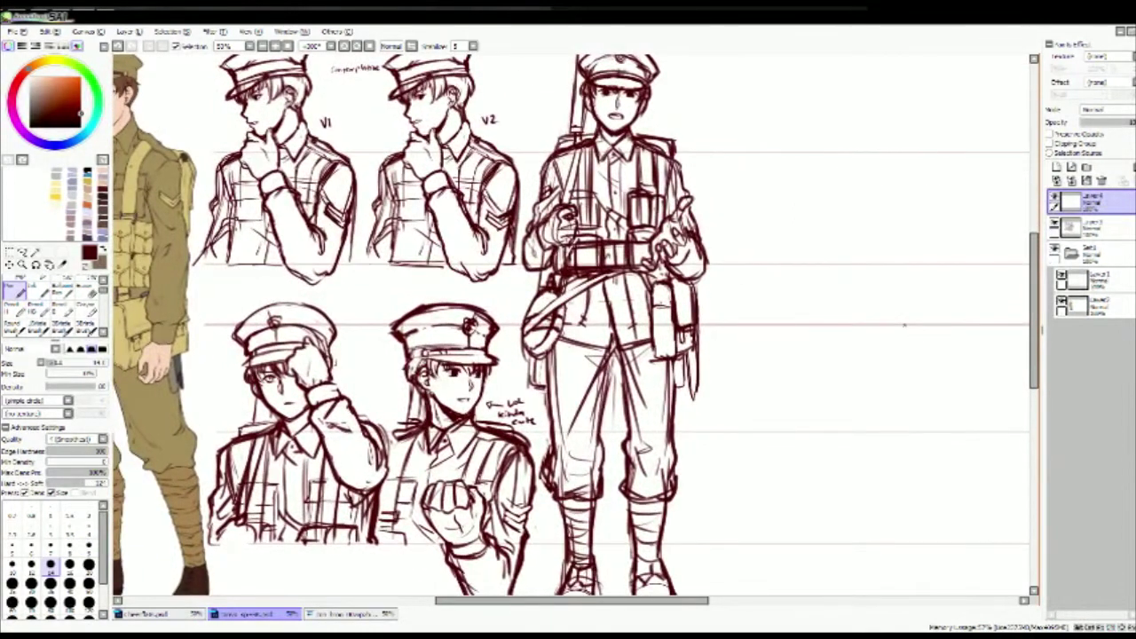
scroll(905, 327, "up", 2)
scroll(904, 327, "right", 2)
mouse_move(719, 114)
left_mouse_down()
mouse_move(705, 166)
mouse_move(764, 135)
mouse_move(734, 177)
mouse_move(703, 156)
mouse_move(698, 164)
mouse_move(734, 199)
mouse_move(675, 197)
left_mouse_up()
left_click_drag(710, 190, 689, 199)
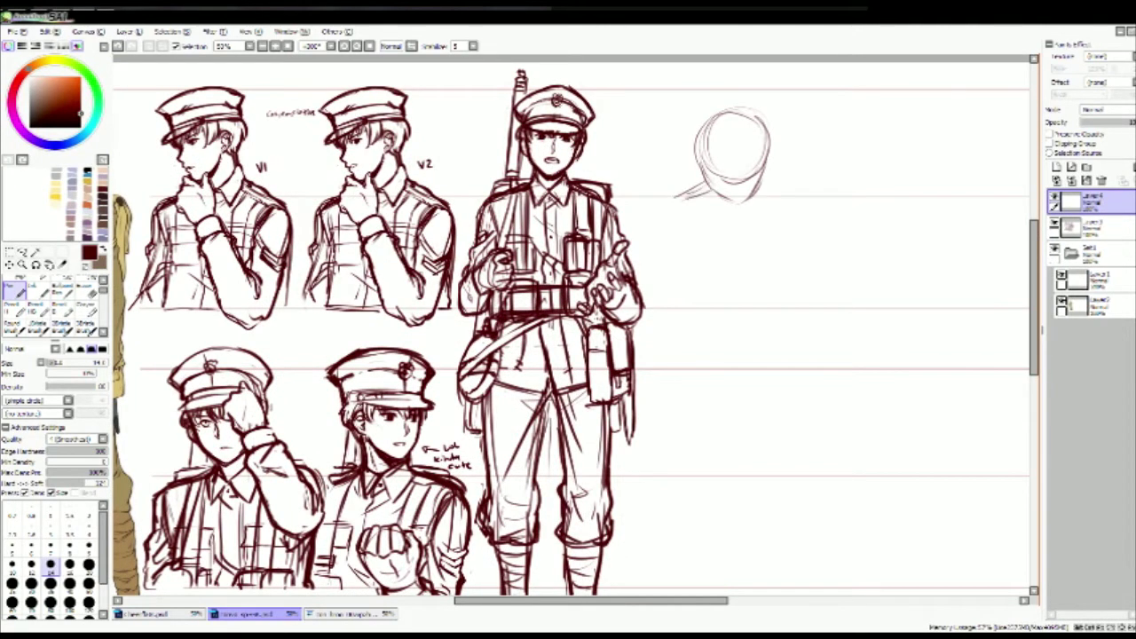
Step: Block in the new bust's arm raised behind the head and the outer lines of its torso
left_click_drag(762, 183, 808, 176)
mouse_move(743, 114)
left_mouse_down()
mouse_move(799, 110)
mouse_move(840, 133)
mouse_move(826, 208)
left_mouse_up()
left_click_drag(832, 129, 826, 209)
left_click_drag(767, 181, 809, 163)
left_click_drag(710, 190, 657, 301)
left_click_drag(824, 206, 820, 300)
Step: Define the bowed head's jaw and curved face guidelines, and sketch the neck and collar below
left_click_drag(703, 114, 721, 201)
left_click_drag(715, 202, 751, 187)
left_click_drag(707, 156, 728, 197)
left_click_drag(705, 165, 762, 153)
mouse_move(726, 188)
left_mouse_down()
mouse_move(762, 178)
mouse_move(723, 218)
left_mouse_up()
left_click_drag(742, 218, 769, 179)
Step: Build up the raised arm's bent elbow, forearm and upper sleeve with firmer outlines
mouse_move(767, 186)
left_mouse_down()
mouse_move(785, 194)
mouse_move(801, 172)
left_mouse_up()
left_click_drag(786, 185, 817, 241)
left_click_drag(837, 172, 815, 238)
left_click_drag(850, 161, 824, 217)
left_click_drag(770, 159, 831, 154)
left_click_drag(766, 112, 824, 121)
left_click_drag(815, 124, 852, 151)
Step: Sketch the opposite shoulder, the lowered arm's sleeve and the shoulder strap running down the chest
mouse_move(696, 197)
left_mouse_down()
mouse_move(677, 259)
mouse_move(671, 222)
left_mouse_up()
mouse_move(673, 216)
left_mouse_down()
mouse_move(659, 295)
mouse_move(680, 307)
left_mouse_up()
mouse_move(684, 263)
left_mouse_down()
mouse_move(707, 270)
mouse_move(701, 307)
left_mouse_up()
left_click_drag(684, 266, 671, 312)
left_click_drag(703, 204, 689, 263)
left_click_drag(713, 200, 687, 279)
mouse_move(671, 215)
left_mouse_down()
mouse_move(716, 197)
mouse_move(673, 210)
left_mouse_up()
mouse_move(680, 207)
left_mouse_down()
mouse_move(666, 217)
mouse_move(723, 195)
left_mouse_up()
Step: Draw the chest and torso side beneath the raised arm, and try lines across the top of the head
left_click_drag(762, 189, 799, 170)
left_click_drag(763, 213, 765, 294)
left_click_drag(783, 186, 781, 300)
left_click_drag(822, 220, 810, 285)
left_click_drag(819, 240, 815, 307)
mouse_move(719, 137)
left_mouse_down()
mouse_move(779, 116)
mouse_move(779, 128)
left_mouse_up()
left_click_drag(731, 114, 760, 97)
key("ctrl+z")
Step: Rough in the lowered arm's sleeve and hand, and reinforce the torso edge below the raised arm
left_click_drag(667, 247, 666, 261)
mouse_move(673, 254)
left_mouse_down()
mouse_move(686, 269)
mouse_move(654, 309)
left_mouse_up()
left_click_drag(680, 222, 689, 268)
left_click_drag(806, 269, 805, 284)
left_click_drag(815, 242, 801, 293)
left_click_drag(572, 334, 566, 351)
Step: Add the jacket's front opening, strap lines and side seams down the new bust's torso
left_click_drag(707, 224, 709, 295)
left_click_drag(694, 255, 697, 321)
left_click_drag(710, 268, 713, 330)
left_click_drag(760, 220, 760, 323)
left_click_drag(776, 300, 777, 323)
mouse_move(728, 227)
left_mouse_down()
mouse_move(732, 307)
mouse_move(762, 325)
left_mouse_up()
left_click_drag(804, 261, 800, 282)
Step: Sketch the peaked cap's curved band and visor across the bowed head
mouse_move(718, 128)
left_mouse_down()
mouse_move(690, 168)
mouse_move(710, 216)
left_mouse_up()
left_click_drag(703, 204, 735, 220)
key("ctrl+z")
left_click_drag(690, 178, 696, 196)
left_click_drag(701, 197, 754, 181)
left_click_drag(714, 185, 760, 165)
left_click_drag(724, 177, 765, 150)
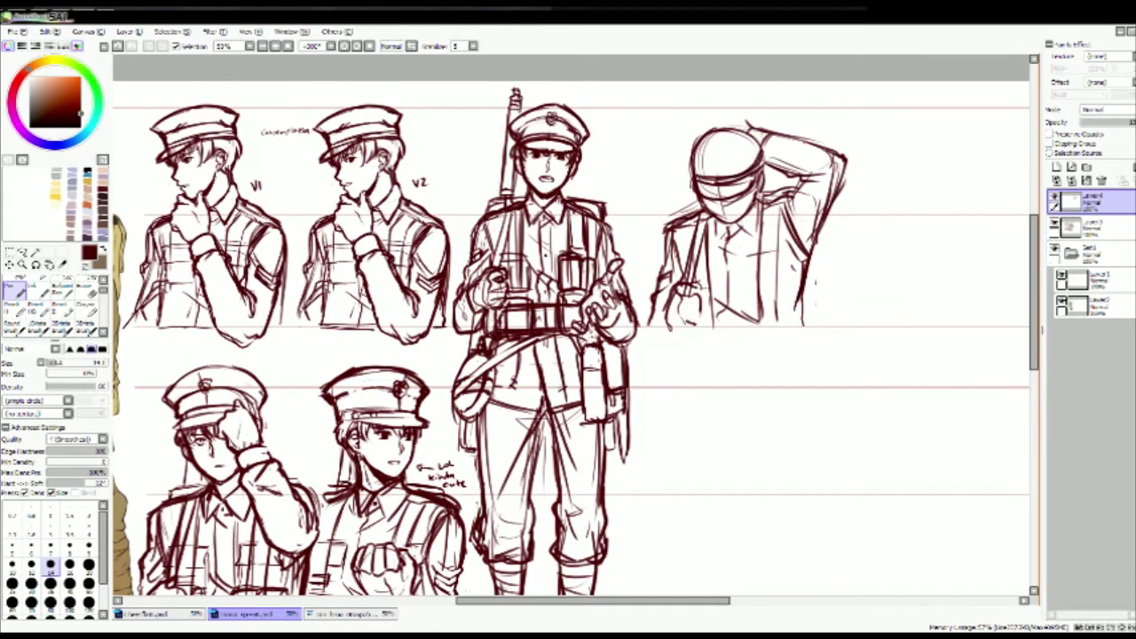
Step: Outline the cap's broad crown and band above the bowed head, and erase the head construction lines showing through
left_click_drag(711, 121, 677, 152)
mouse_move(684, 167)
left_mouse_down()
mouse_move(760, 139)
mouse_move(760, 116)
left_mouse_up()
left_click_drag(723, 162, 766, 133)
mouse_move(707, 128)
left_mouse_down()
mouse_move(675, 163)
mouse_move(765, 130)
left_mouse_up()
mouse_move(674, 157)
left_mouse_down()
mouse_move(693, 174)
mouse_move(753, 158)
mouse_move(716, 131)
left_mouse_up()
key("ctrl+z")
key("e")
left_click_drag(706, 143, 763, 123)
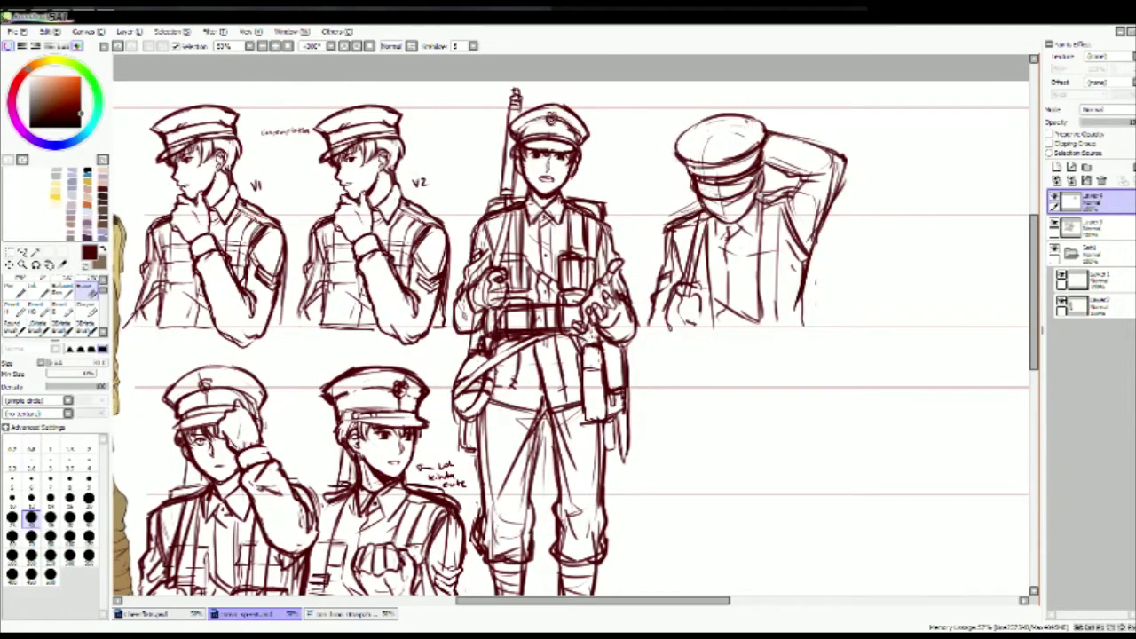
Step: Touch up the raised sleeve, sketch the jacket's chest details and define the closed hand of the lowered arm
key("n")
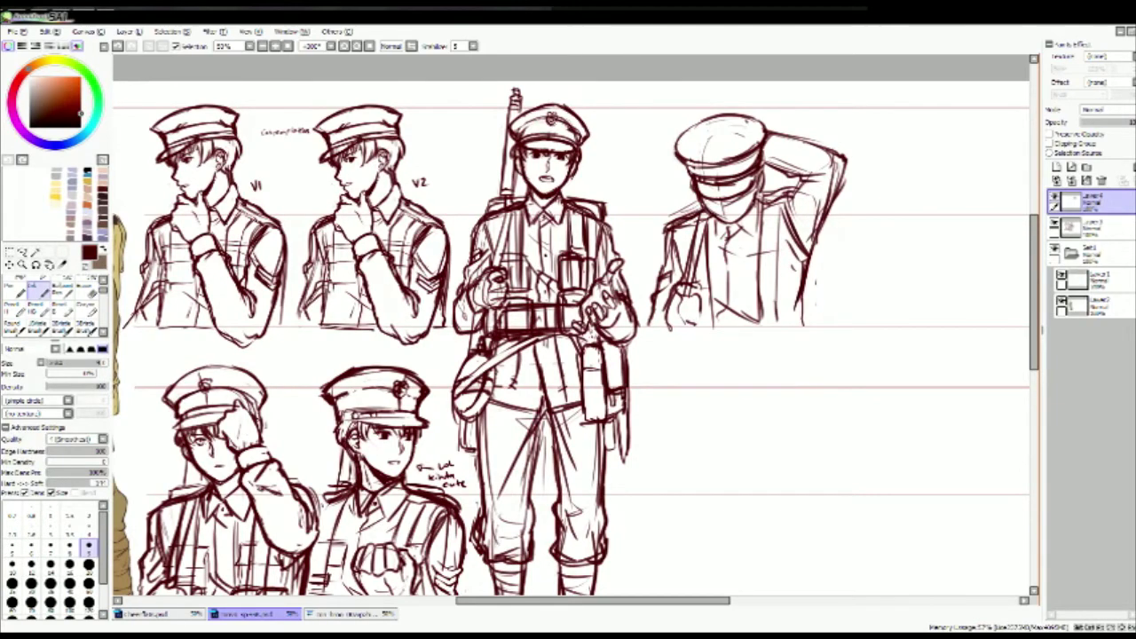
left_click_drag(803, 179, 812, 187)
key("b")
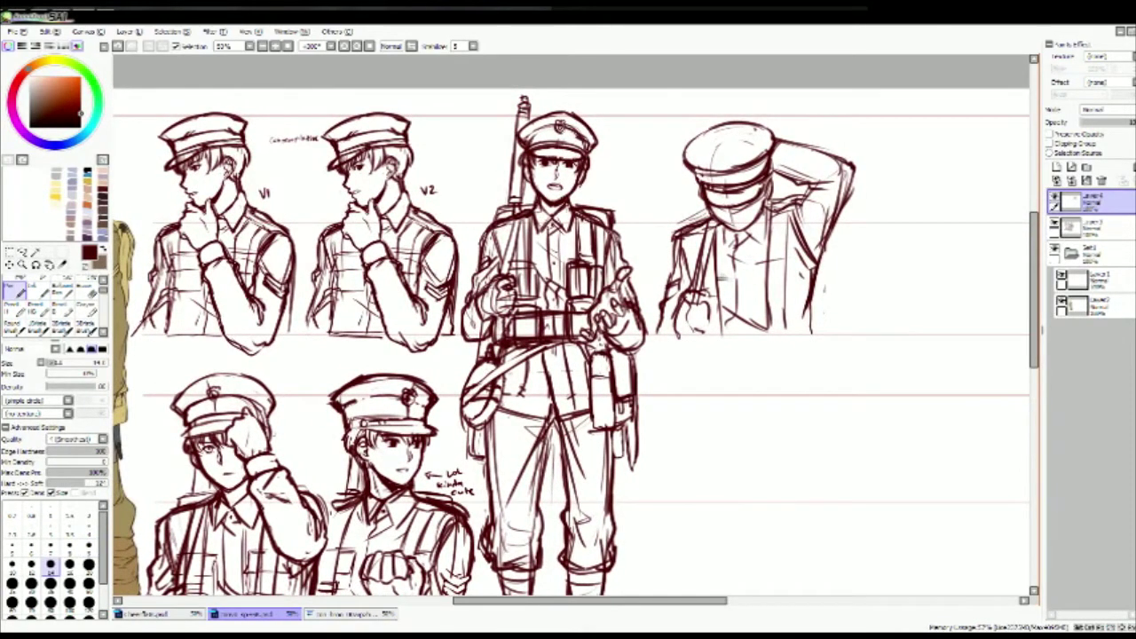
mouse_move(726, 268)
left_mouse_down()
mouse_move(730, 309)
mouse_move(755, 288)
mouse_move(756, 316)
left_mouse_up()
left_click_drag(793, 274, 796, 299)
left_click_drag(701, 298, 691, 316)
left_click_drag(706, 302, 700, 325)
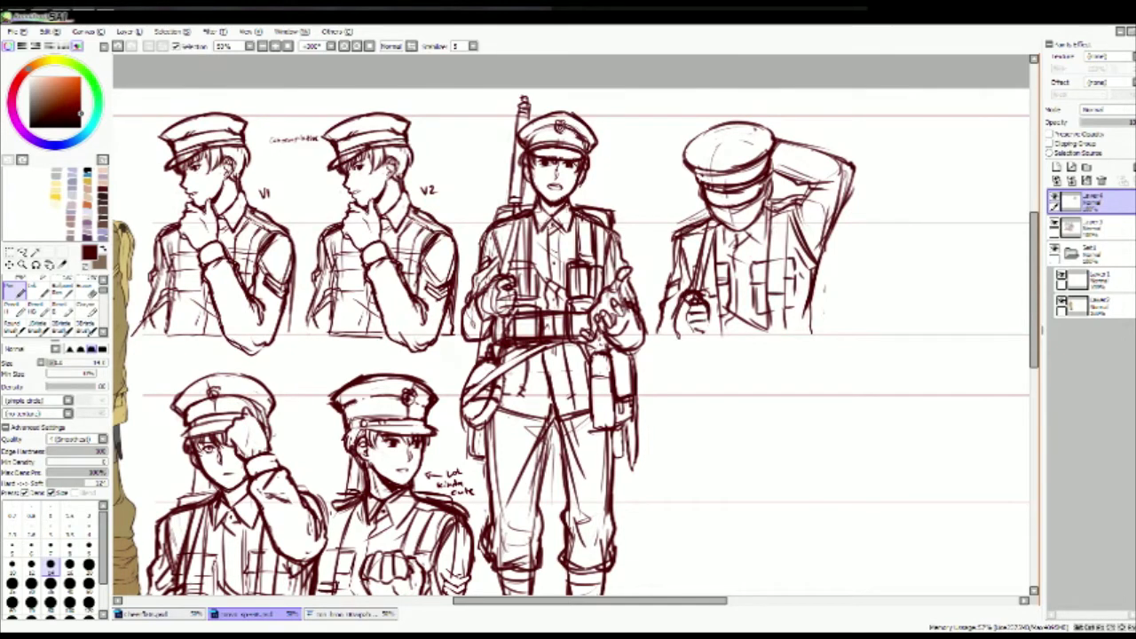
Step: Draw the chest pocket and pouch edges with a webbing strap running down from the shoulder
mouse_move(787, 279)
left_mouse_down()
mouse_move(786, 312)
mouse_move(770, 332)
left_mouse_up()
left_click_drag(785, 303, 785, 330)
left_click_drag(763, 286, 765, 309)
left_click_drag(786, 288, 785, 304)
left_click_drag(772, 215, 768, 291)
left_click_drag(788, 210, 785, 287)
Step: Add shoulder pack edges, the belt pouches and the torso's outer side line, and touch up the cap's crown
mouse_move(700, 233)
left_mouse_down()
mouse_move(694, 245)
mouse_move(701, 208)
left_mouse_up()
left_click_drag(771, 197, 798, 201)
left_click_drag(829, 254, 825, 323)
left_click_drag(831, 286, 829, 334)
left_click_drag(753, 305, 803, 303)
mouse_move(747, 307)
left_mouse_down()
mouse_move(749, 336)
mouse_move(776, 334)
left_mouse_up()
left_click_drag(804, 306, 806, 334)
left_click_drag(834, 286, 826, 339)
mouse_move(694, 138)
left_mouse_down()
mouse_move(717, 126)
mouse_move(750, 131)
left_mouse_up()
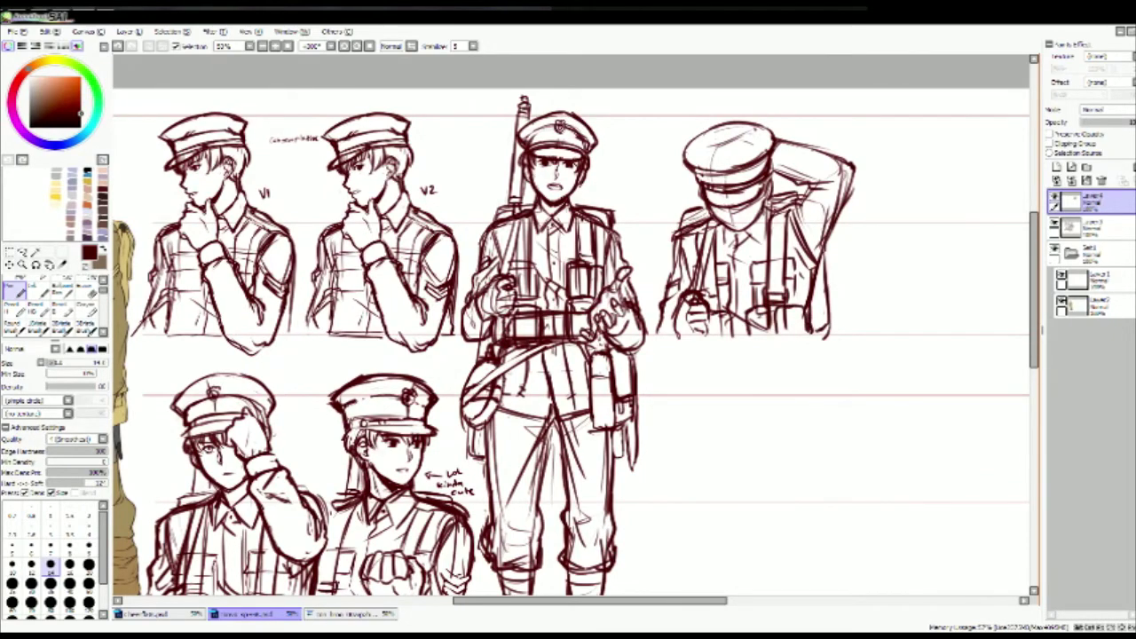
Step: Darken the folds around the raised arm's shoulder and armpit, and add small motion marks beside the elbow
scroll(817, 151, "up", 2)
left_click_drag(771, 199, 885, 183)
mouse_move(827, 213)
left_mouse_down()
mouse_move(815, 263)
mouse_move(822, 247)
left_mouse_up()
mouse_move(843, 229)
left_mouse_down()
mouse_move(835, 318)
mouse_move(830, 277)
left_mouse_up()
left_click_drag(852, 135, 874, 149)
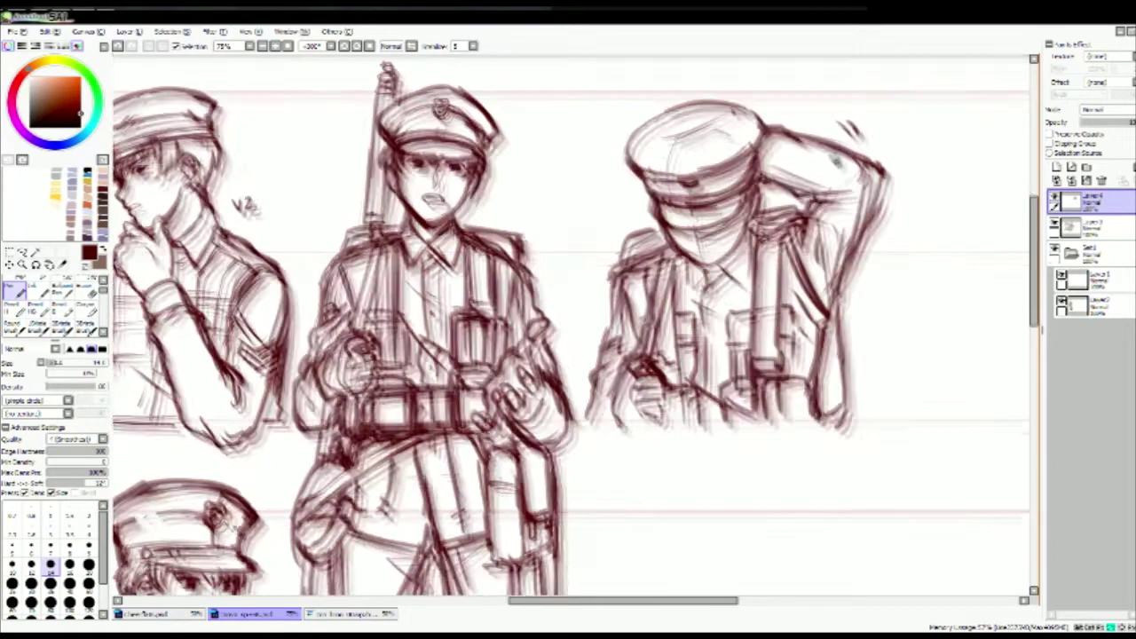
Step: Refine the new bust's collar and the strap line beside the neck
left_click_drag(568, 329, 554, 316)
key("e")
key("n")
mouse_move(673, 236)
left_mouse_down()
mouse_move(715, 288)
mouse_move(689, 288)
left_mouse_up()
left_click_drag(710, 263, 726, 268)
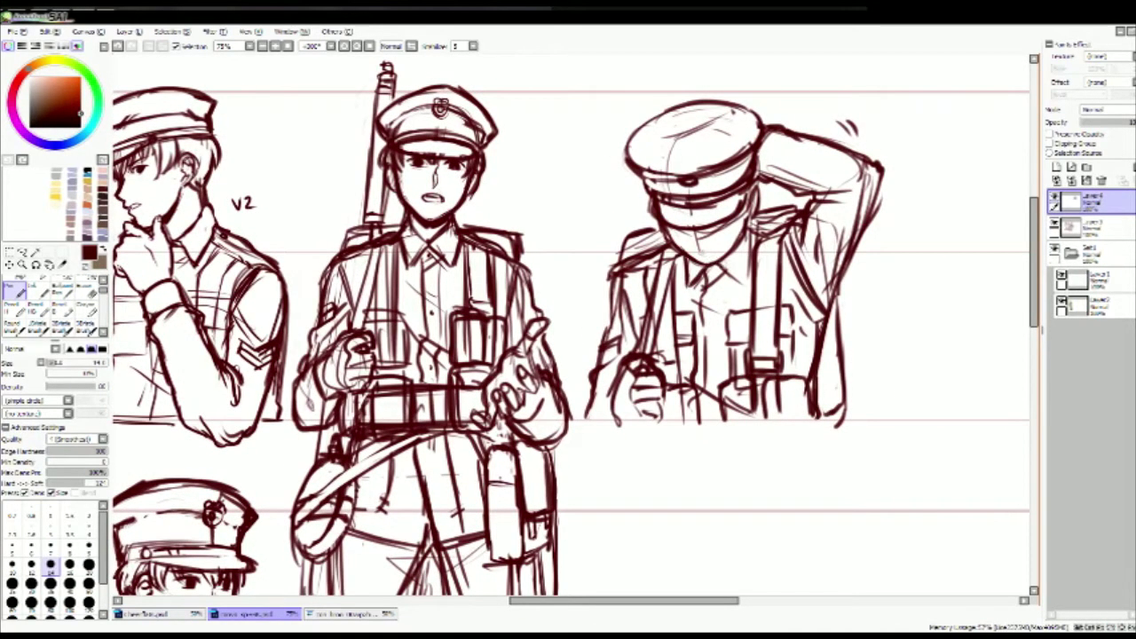
Step: Sketch hair strands at both sides of the bowed face and clean up the lower face with a nose and mouth
left_click_drag(742, 213, 730, 233)
left_click_drag(752, 190, 731, 229)
left_click_drag(666, 218, 655, 238)
left_click_drag(658, 211, 671, 235)
key("e")
key("n")
key("e")
mouse_move(683, 231)
left_mouse_down()
mouse_move(699, 248)
mouse_move(701, 238)
left_mouse_up()
key("n")
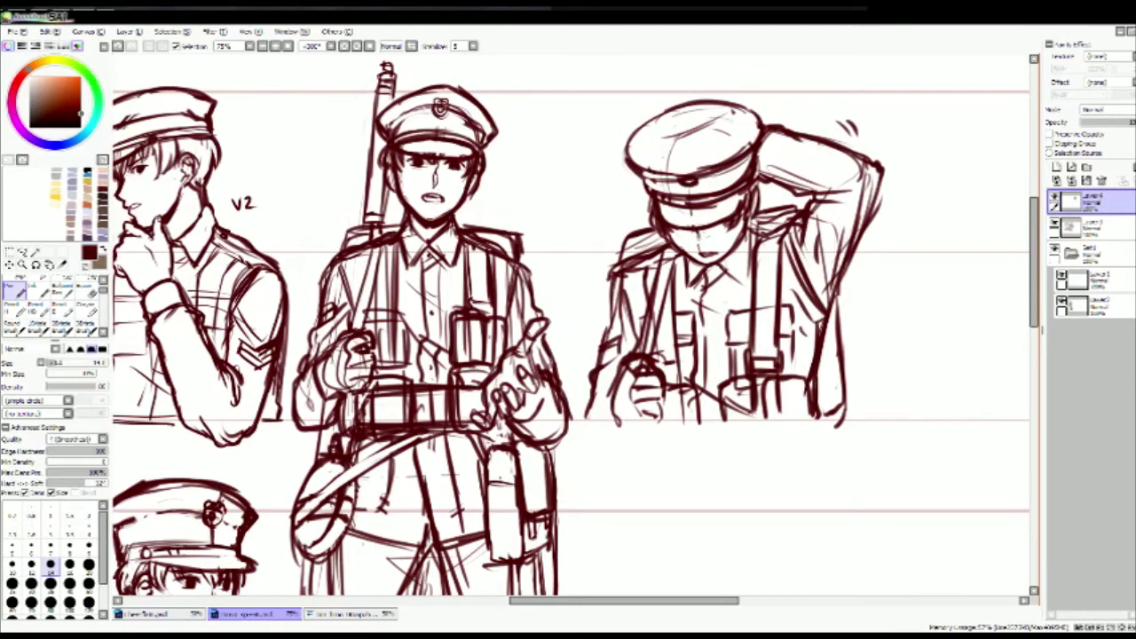
left_click_drag(763, 180, 758, 203)
mouse_move(650, 200)
left_mouse_down()
mouse_move(639, 222)
mouse_move(644, 211)
mouse_move(715, 251)
left_mouse_up()
Step: Label the new bowed-head bust "V1" beside its shoulder
key("e")
key("n")
key("e")
key("n")
scroll(443, 208, "down", 2)
left_click_drag(551, 210, 558, 210)
left_click_drag(562, 208, 562, 217)
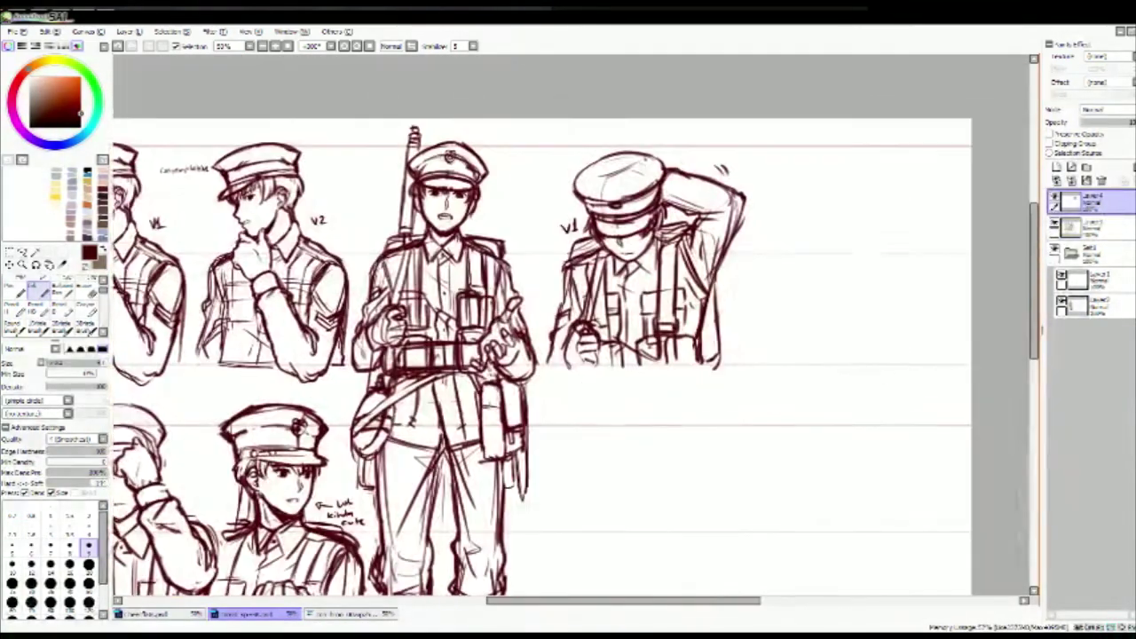
Step: Duplicate the bowed-head bust onto a new layer, place the copy beside the original and erase its raised arm
key("l")
left_click_drag(586, 149, 551, 395)
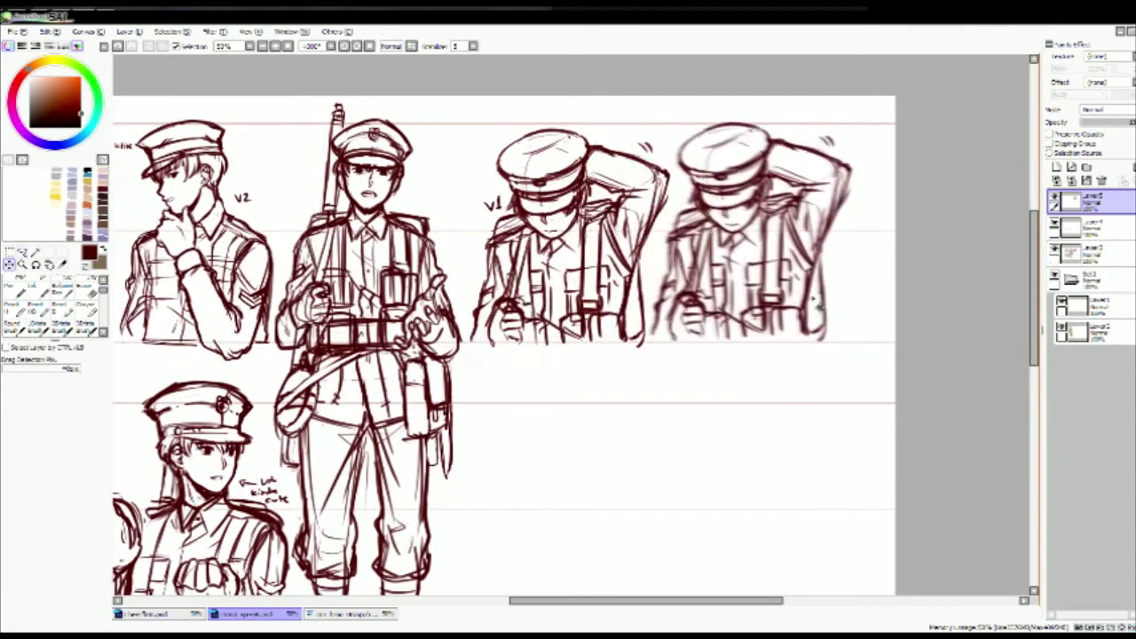
key("n")
mouse_move(786, 148)
left_mouse_down()
mouse_move(806, 238)
mouse_move(837, 181)
left_mouse_up()
left_click_drag(776, 199, 833, 254)
Step: Draw a lowered arm at the copied bust's side and erase leftover lines from the old pose with a larger eraser
key("n")
left_click_drag(826, 240, 844, 337)
key("e")
left_click(11, 554)
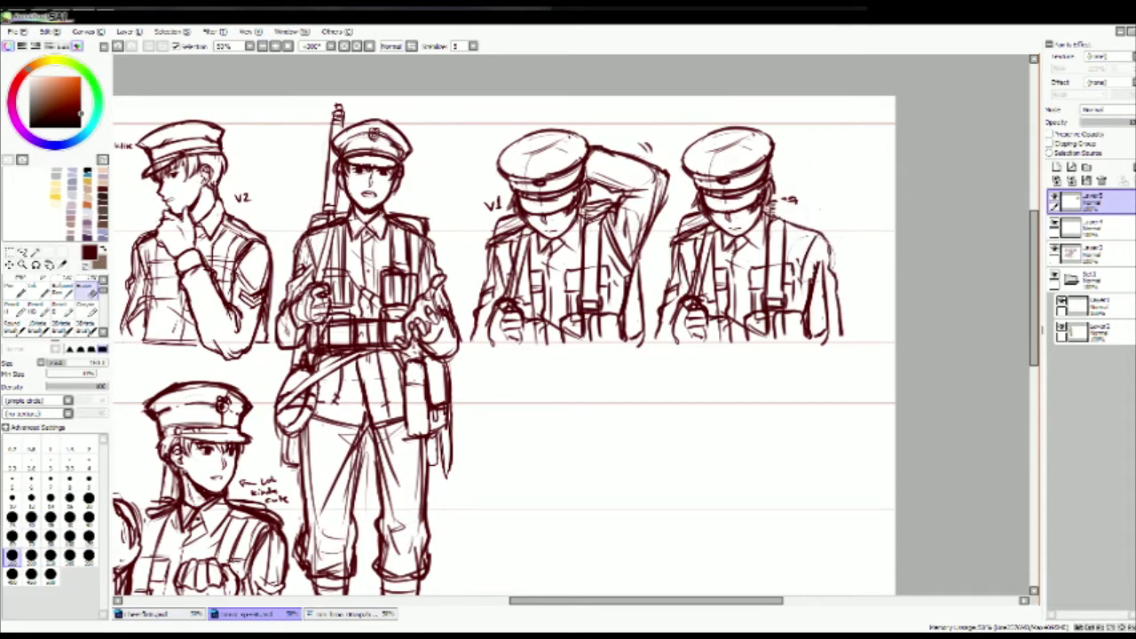
left_click_drag(814, 235, 805, 207)
mouse_move(805, 206)
left_mouse_down()
mouse_move(788, 200)
mouse_move(826, 230)
mouse_move(815, 338)
left_mouse_up()
Step: Erase stray marks around the copied bowed-head bust, refine its lowered arm and add rank chevrons to the sleeve
key("n")
key("e")
left_click(11, 557)
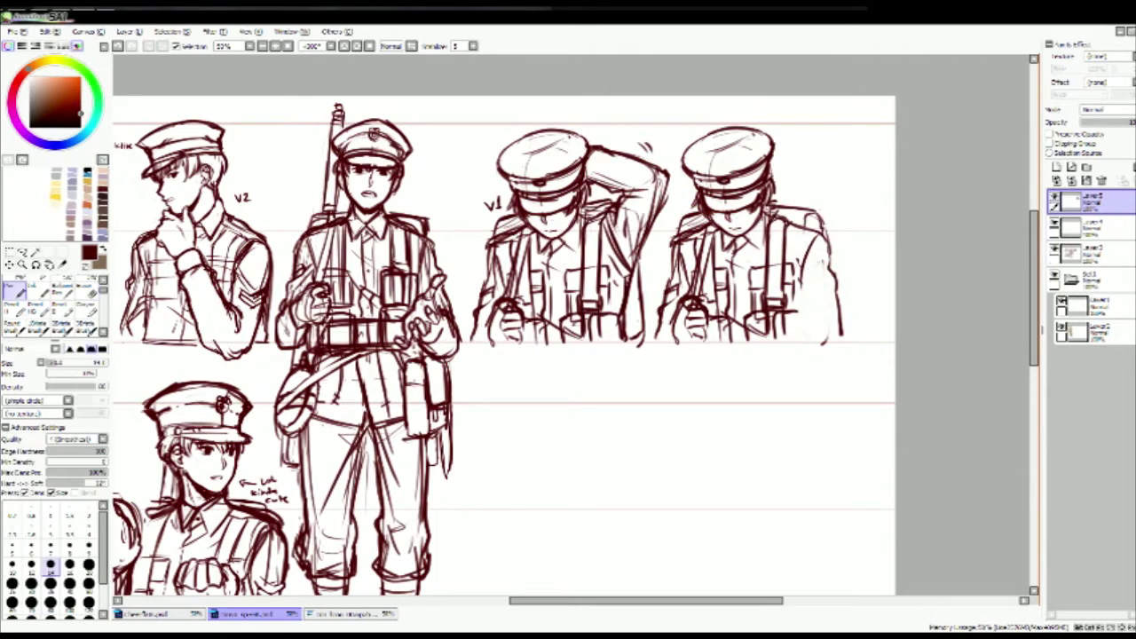
mouse_move(826, 177)
left_mouse_down()
mouse_move(772, 232)
mouse_move(838, 300)
mouse_move(801, 310)
left_mouse_up()
key("n")
mouse_move(810, 286)
left_mouse_down()
mouse_move(798, 321)
mouse_move(808, 344)
left_mouse_up()
left_click_drag(841, 334, 844, 345)
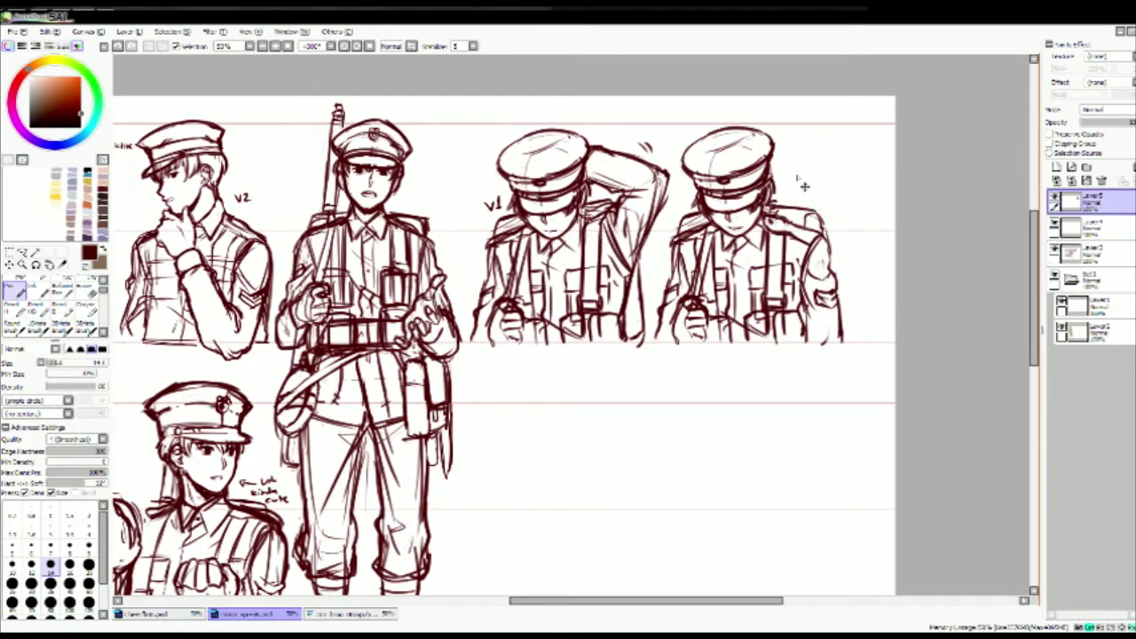
Step: Redraw the copied bust's mouth as a small frown and label the bust "V2" beside its cap
scroll(736, 231, "up", 1)
key("e")
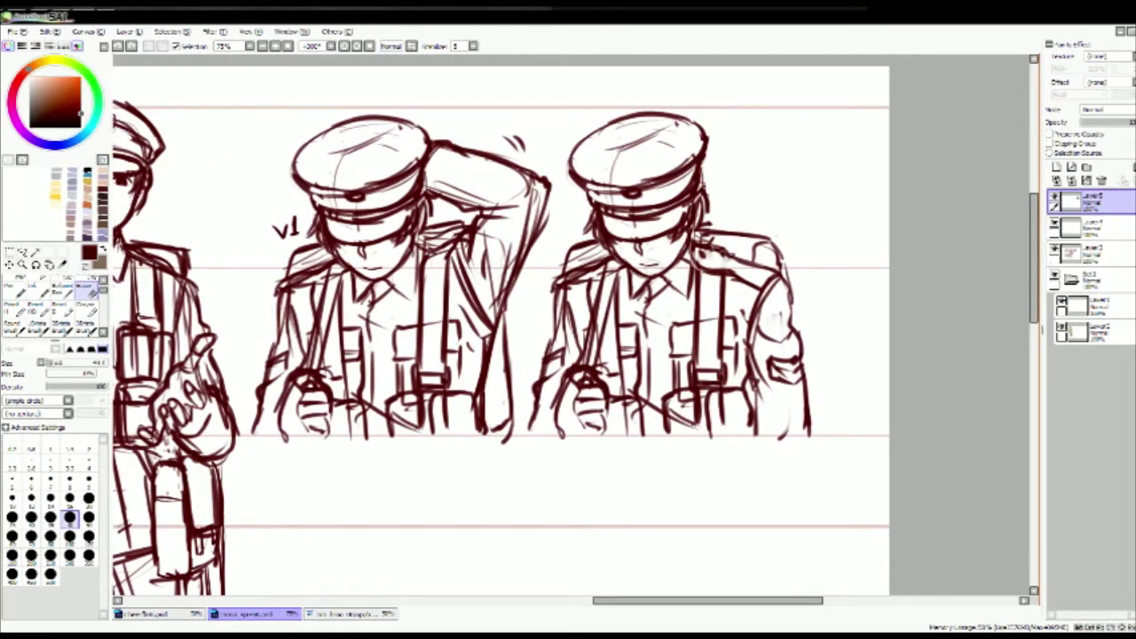
key("n")
left_click_drag(639, 263, 659, 262)
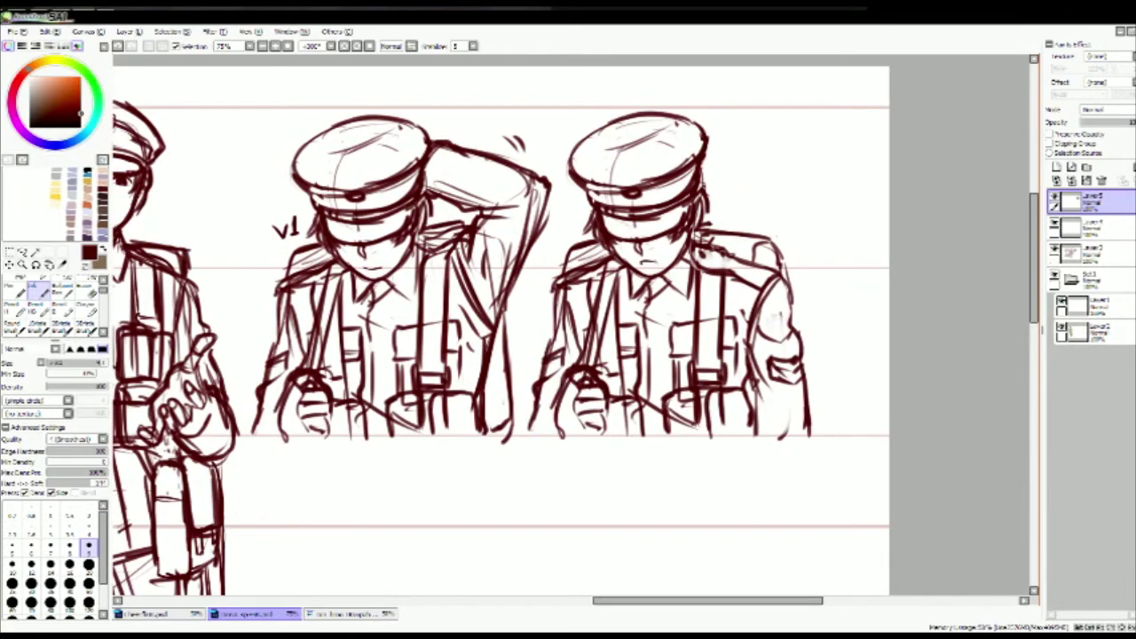
left_click_drag(732, 186, 744, 186)
left_click_drag(747, 186, 760, 202)
scroll(761, 203, "down", 3)
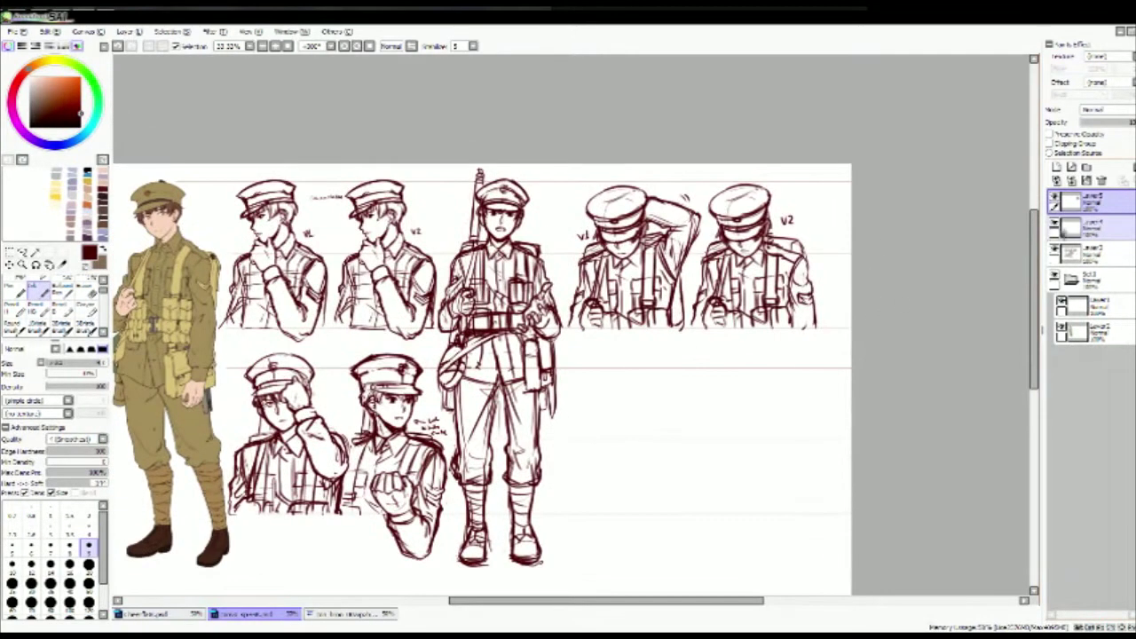
Step: Move the V2 bowed-head bust directly below the V1 bust and merge its layer into the main sketch layer
mouse_move(783, 346)
left_mouse_down()
mouse_move(852, 271)
mouse_move(873, 275)
mouse_move(859, 270)
mouse_move(780, 336)
mouse_move(788, 312)
mouse_move(766, 391)
left_mouse_up()
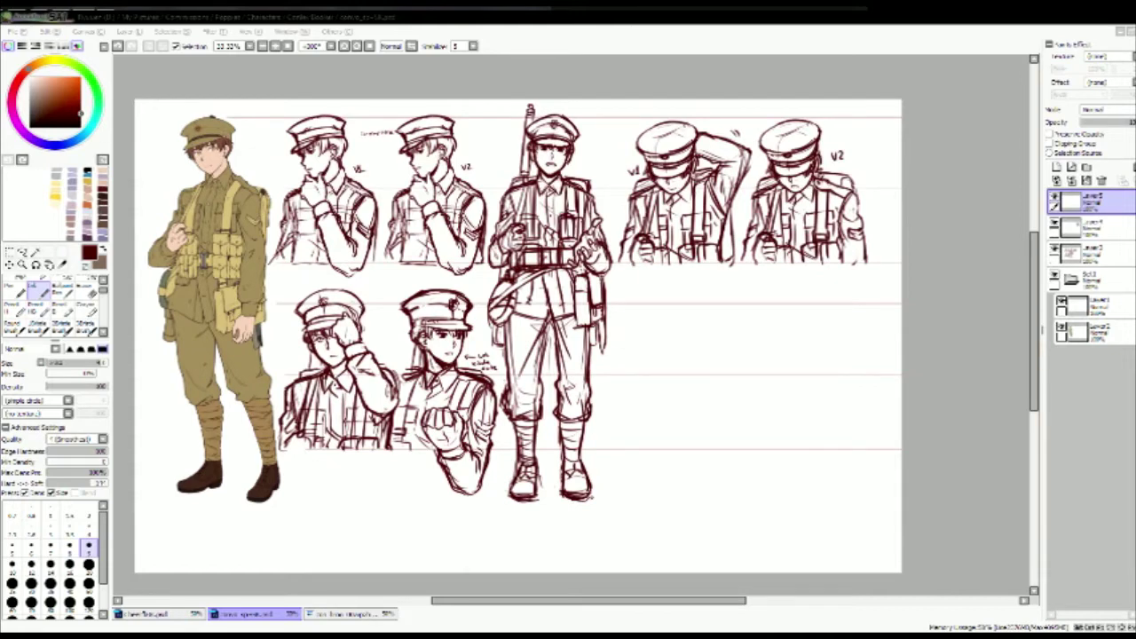
left_click(1069, 227)
mouse_move(803, 205)
left_mouse_down()
mouse_move(670, 346)
mouse_move(679, 387)
left_mouse_up()
mouse_move(710, 438)
left_mouse_down()
mouse_move(726, 437)
mouse_move(739, 411)
left_mouse_up()
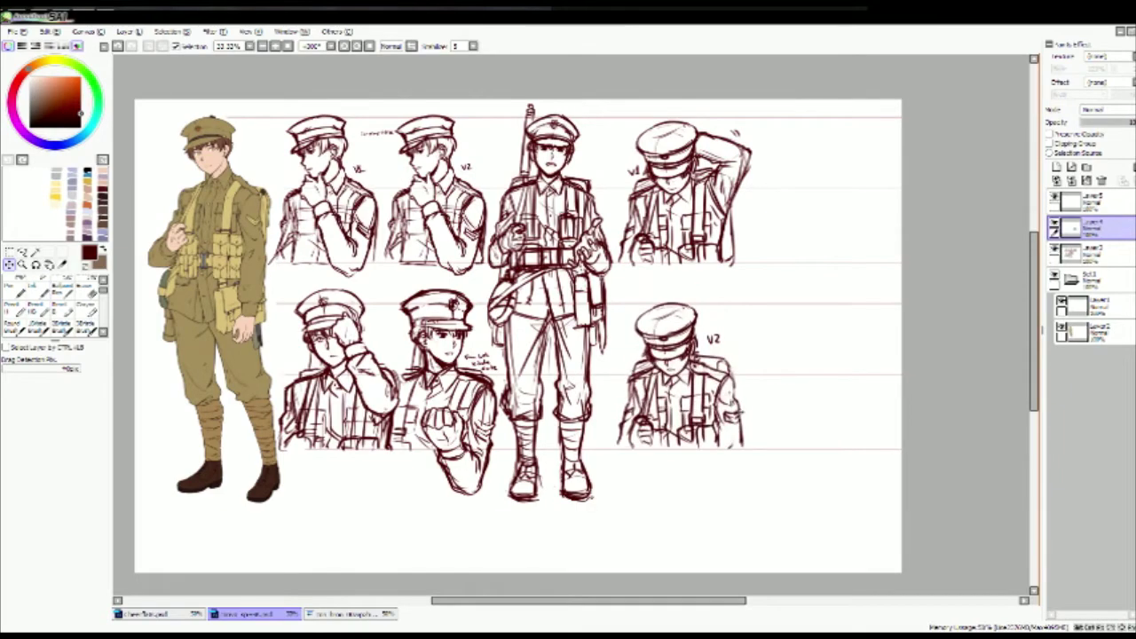
scroll(888, 337, "left", 2)
left_click(1058, 247)
key("Left")
key("Left")
key("Left")
Step: Draw a thin rectangular frame around the V1 and V2 bowed-head busts
scroll(904, 327, "up", 1)
scroll(903, 327, "right", 1)
key("n")
mouse_move(626, 133)
left_mouse_down()
mouse_move(626, 485)
mouse_move(622, 201)
mouse_move(621, 471)
left_mouse_up()
key("ctrl+z")
left_click_drag(634, 478, 724, 477)
scroll(794, 338, "right", 1)
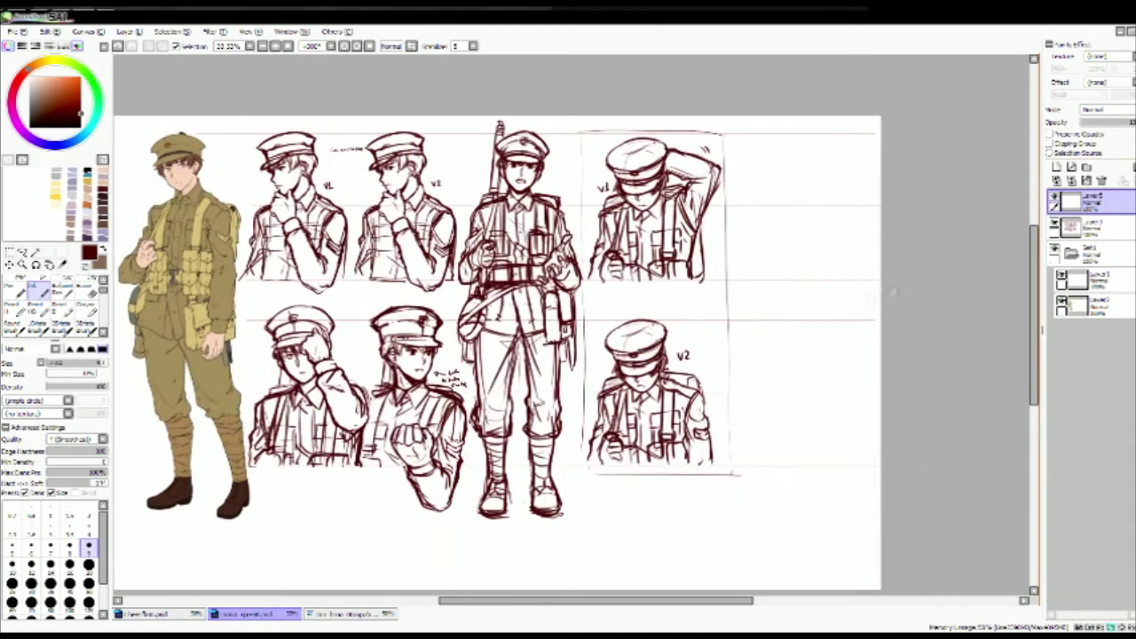
Step: Block in the head and torso of a new standing figure in the empty space beside the framed busts
scroll(881, 361, "right", 1)
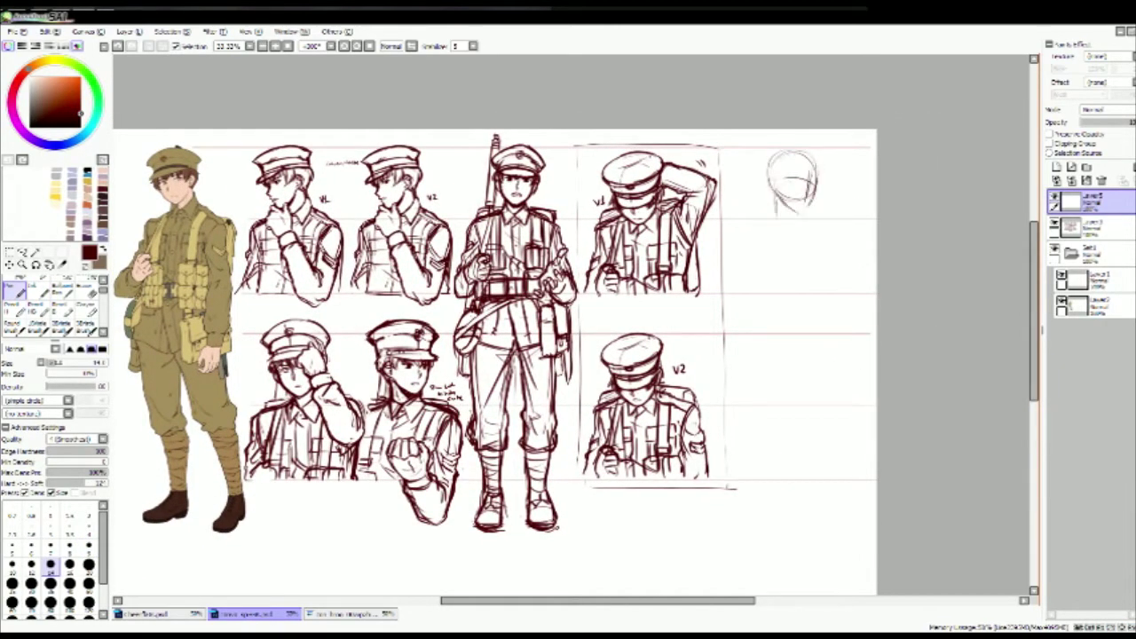
left_click_drag(746, 222, 737, 277)
mouse_move(795, 215)
left_mouse_down()
mouse_move(822, 226)
mouse_move(829, 283)
left_mouse_up()
mouse_move(738, 224)
left_mouse_down()
mouse_move(751, 295)
mouse_move(786, 334)
left_mouse_up()
left_click_drag(827, 281, 829, 311)
left_click_drag(820, 254, 824, 327)
left_click_drag(788, 336, 819, 334)
Step: Rough in the new figure's hips, straight and bent legs, and feet
left_click_drag(744, 328, 757, 419)
left_click_drag(789, 362, 785, 408)
left_click_drag(788, 341, 786, 364)
left_click_drag(824, 331, 842, 413)
left_click_drag(790, 355, 817, 422)
left_click_drag(785, 342, 764, 474)
left_click_drag(744, 418, 742, 493)
left_click_drag(771, 430, 760, 506)
left_click_drag(843, 385, 811, 485)
left_click_drag(810, 394, 786, 522)
mouse_move(814, 490)
left_mouse_down()
mouse_move(791, 507)
mouse_move(835, 534)
left_mouse_up()
left_click_drag(744, 483, 747, 531)
left_click_drag(764, 502, 771, 556)
Step: Reinforce the new figure's neck, torso sides and upper arm, and undo the last two strokes
left_click_drag(772, 216, 754, 222)
mouse_move(751, 222)
left_mouse_down()
mouse_move(741, 267)
mouse_move(748, 371)
left_mouse_up()
left_click_drag(821, 228, 827, 283)
left_click_drag(742, 226, 731, 300)
left_click_drag(818, 279, 820, 325)
left_click_drag(733, 236, 722, 325)
key("ctrl+z")
key("ctrl+z")
Step: Sketch the new figure's shoulders, an arm folded toward the chest with a fist, and an outstretched forearm
left_click_drag(825, 201, 816, 222)
left_click_drag(781, 355, 767, 348)
left_click_drag(736, 229, 729, 247)
left_click_drag(756, 209, 721, 224)
mouse_move(717, 229)
left_mouse_down()
mouse_move(706, 302)
mouse_move(751, 267)
left_mouse_up()
mouse_move(743, 260)
left_mouse_down()
mouse_move(760, 283)
mouse_move(733, 289)
left_mouse_up()
mouse_move(785, 210)
left_mouse_down()
mouse_move(813, 231)
mouse_move(826, 290)
left_mouse_up()
mouse_move(829, 282)
left_mouse_down()
mouse_move(849, 272)
mouse_move(811, 309)
left_mouse_up()
left_click_drag(840, 277, 856, 269)
left_click_drag(822, 229, 841, 224)
left_click_drag(743, 198, 714, 215)
left_click_drag(732, 176, 712, 216)
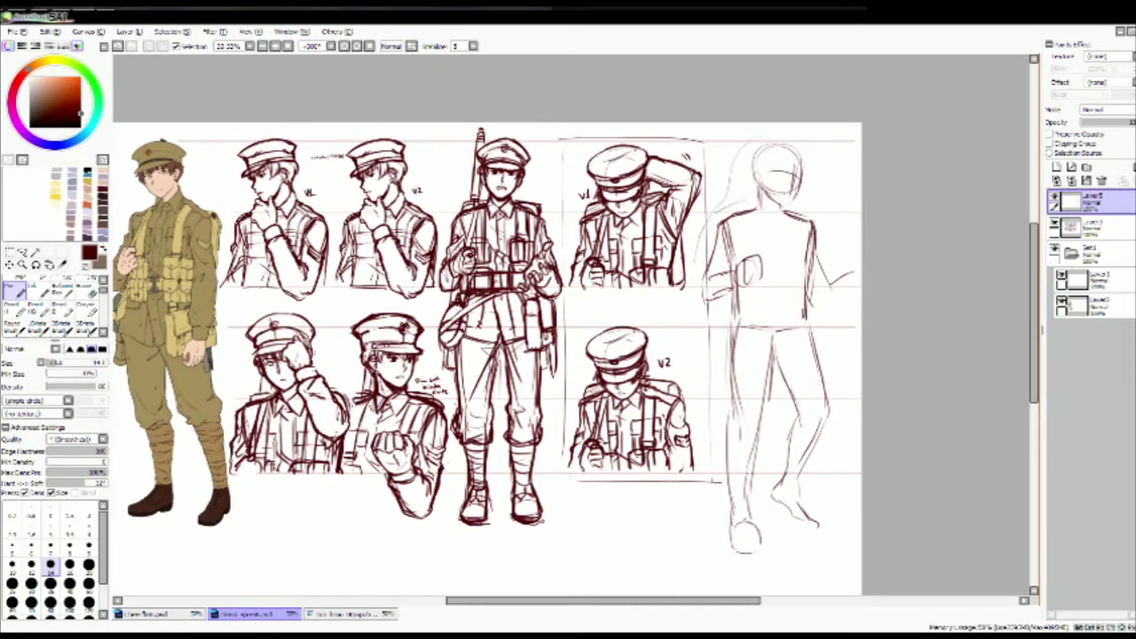
Step: Shift the figure sketch slightly left and draw its outer arm bent outward with a raised open hand
key("ctrl+t")
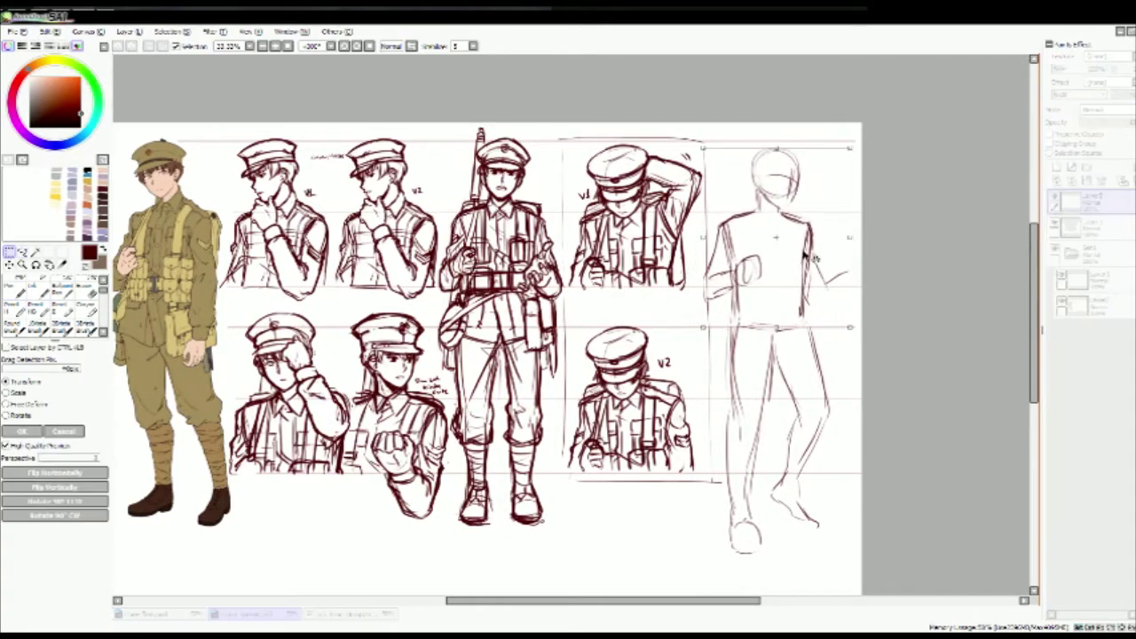
key("Return")
left_click_drag(813, 229, 804, 302)
left_click_drag(795, 282, 806, 310)
left_click_drag(827, 265, 809, 307)
left_click_drag(838, 271, 817, 302)
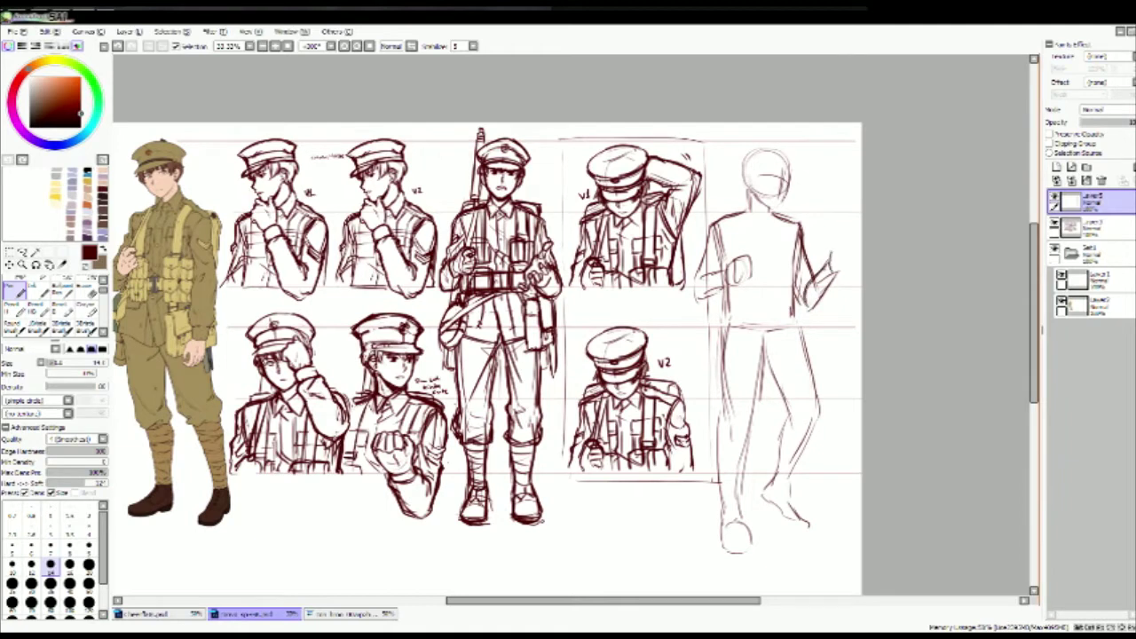
left_click_drag(846, 229, 838, 250)
left_click_drag(854, 233, 841, 267)
Step: Refine the figure's folded forearm, torso side, waist and hip lines
left_click_drag(701, 270, 721, 305)
mouse_move(753, 253)
left_mouse_down()
mouse_move(724, 286)
mouse_move(737, 378)
left_mouse_up()
left_click_drag(727, 328, 796, 332)
mouse_move(799, 302)
left_mouse_down()
mouse_move(795, 332)
mouse_move(732, 318)
left_mouse_up()
Step: Define the figure's thighs, knees and calves, and shape both feet into shoes
left_click_drag(799, 327, 814, 412)
left_click_drag(757, 348, 755, 423)
mouse_move(744, 359)
left_mouse_down()
mouse_move(720, 449)
mouse_move(743, 433)
left_mouse_up()
left_click_drag(725, 426, 713, 529)
left_click_drag(742, 491, 726, 524)
left_click_drag(808, 396, 779, 493)
mouse_move(785, 429)
left_mouse_down()
mouse_move(763, 496)
mouse_move(809, 529)
mouse_move(799, 538)
left_mouse_up()
key("e")
key("n")
mouse_move(726, 517)
left_mouse_down()
mouse_move(721, 547)
mouse_move(733, 536)
left_mouse_up()
left_click_drag(724, 536, 728, 556)
left_click_drag(726, 558, 760, 559)
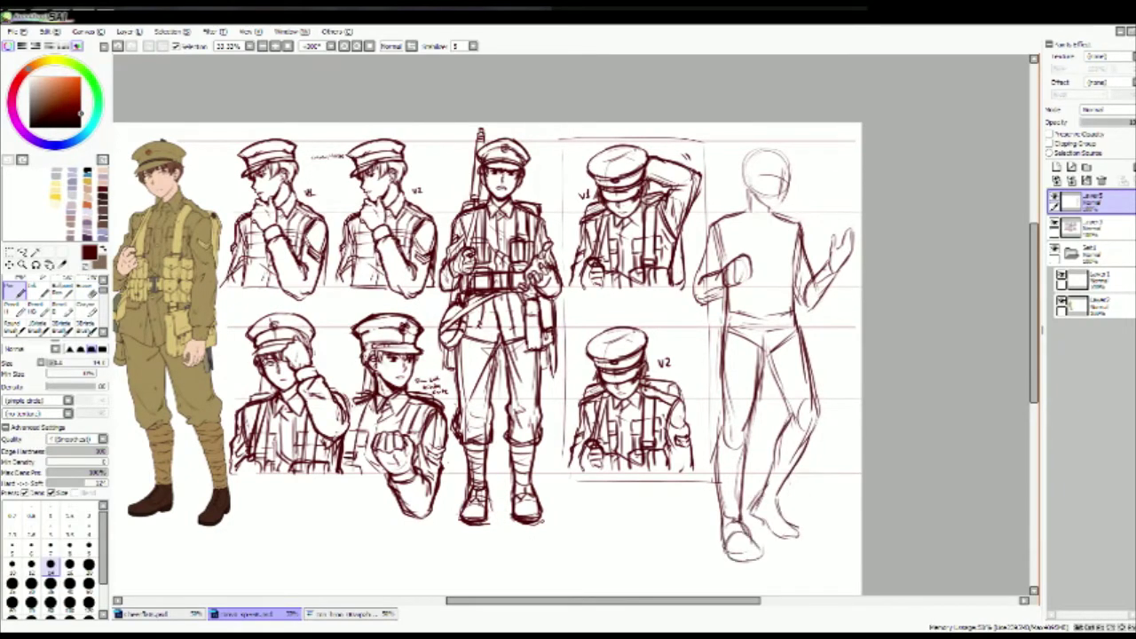
Step: Darken the figure's head outline and scale the whole figure down in height to match the neighbouring standing soldier
left_click_drag(769, 153, 751, 206)
left_click_drag(772, 153, 785, 207)
key("ctrl+t")
left_click_drag(779, 564, 779, 530)
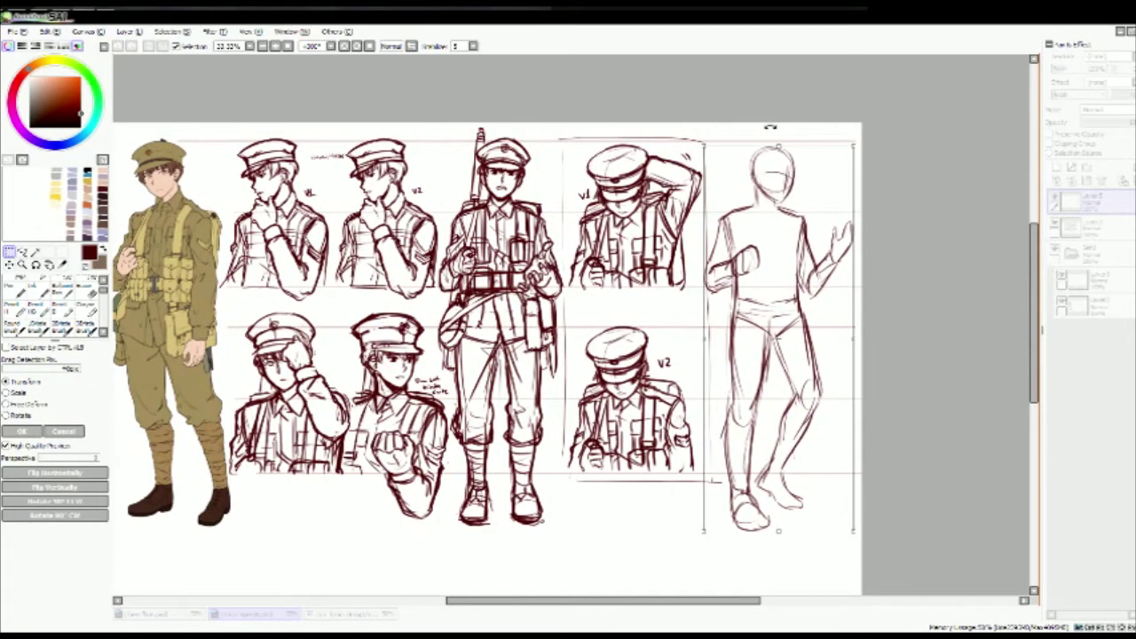
key("Return")
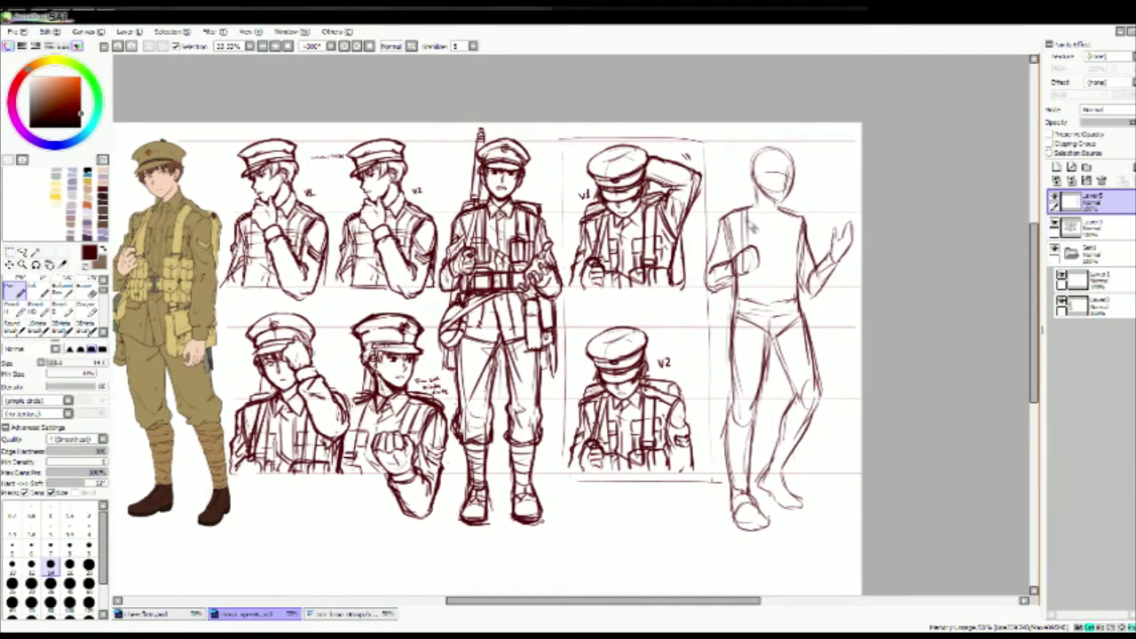
Step: Draw a slung rifle upright behind the figure's shoulder and add its strap and shirt collar
left_click_drag(720, 162, 720, 362)
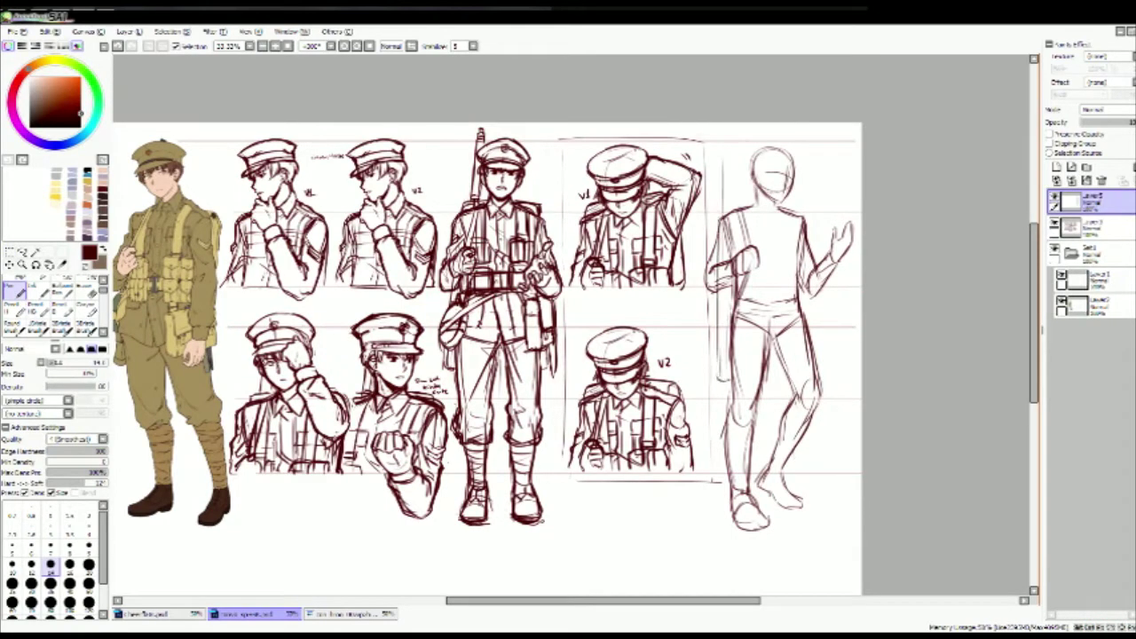
mouse_move(725, 144)
left_mouse_down()
mouse_move(723, 221)
mouse_move(762, 222)
left_mouse_up()
left_click_drag(762, 222, 777, 211)
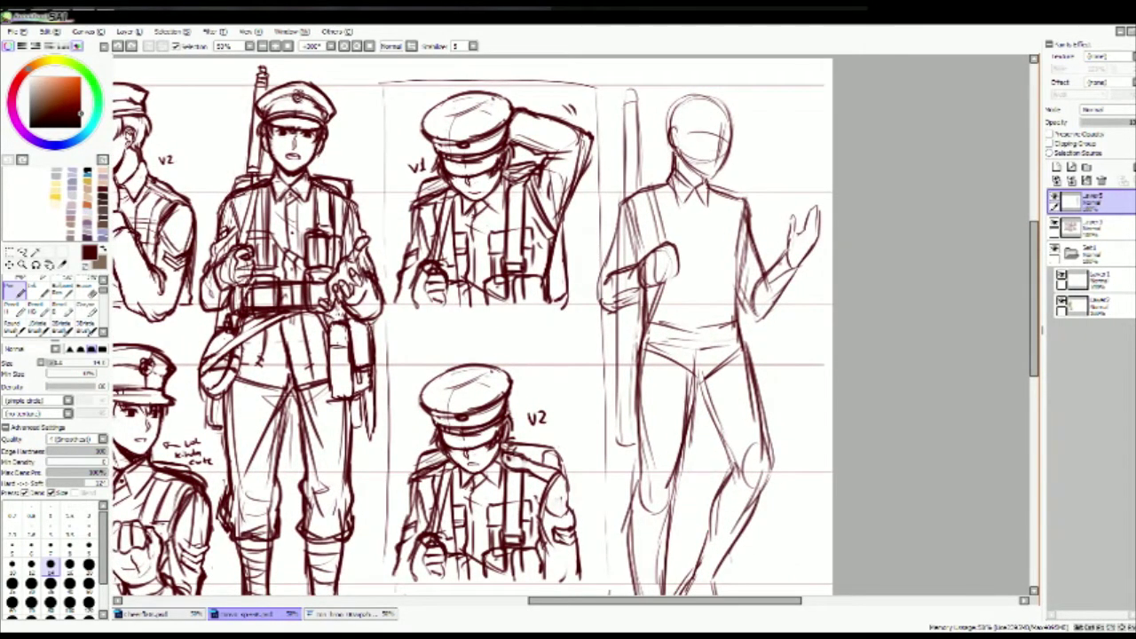
left_click_drag(715, 262, 746, 293)
key("ctrl+z")
key("e")
mouse_move(799, 213)
left_mouse_down()
mouse_move(781, 288)
mouse_move(759, 315)
left_mouse_up()
key("n")
mouse_move(712, 251)
left_mouse_down()
mouse_move(729, 290)
mouse_move(783, 312)
left_mouse_up()
left_click_drag(761, 264, 780, 306)
key("ctrl+z")
key("ctrl+z")
key("ctrl+z")
key("ctrl+z")
key("ctrl+z")
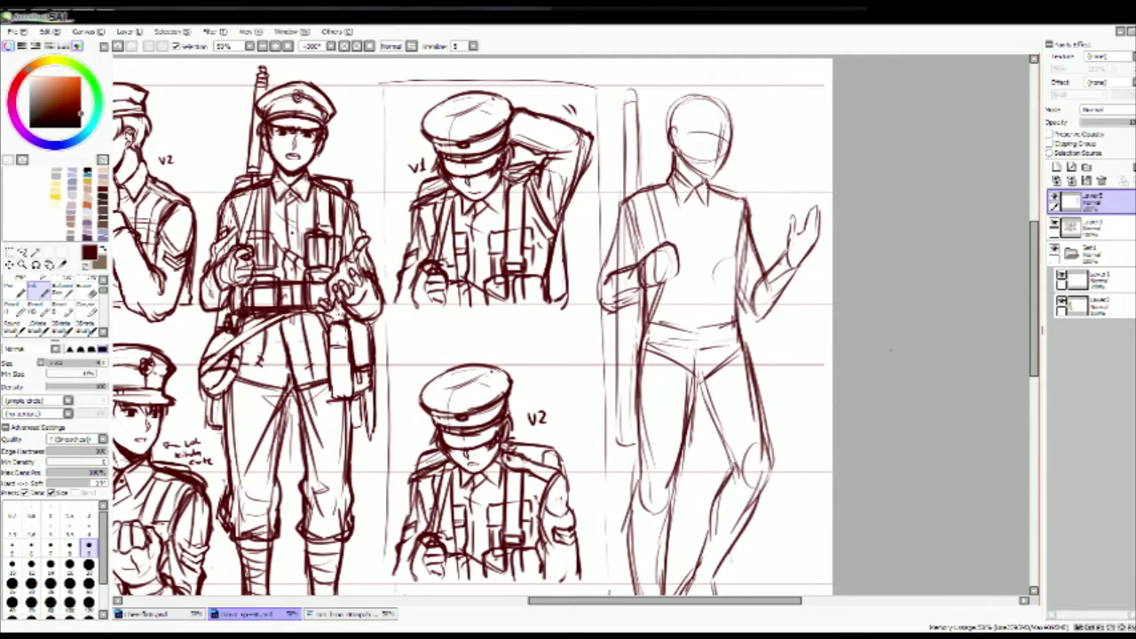
Step: Erase the figure's raised open-handed arm and redraw it bent with the hand resting on the hip
key("e")
mouse_move(746, 208)
left_mouse_down()
mouse_move(747, 284)
mouse_move(804, 222)
mouse_move(815, 231)
left_mouse_up()
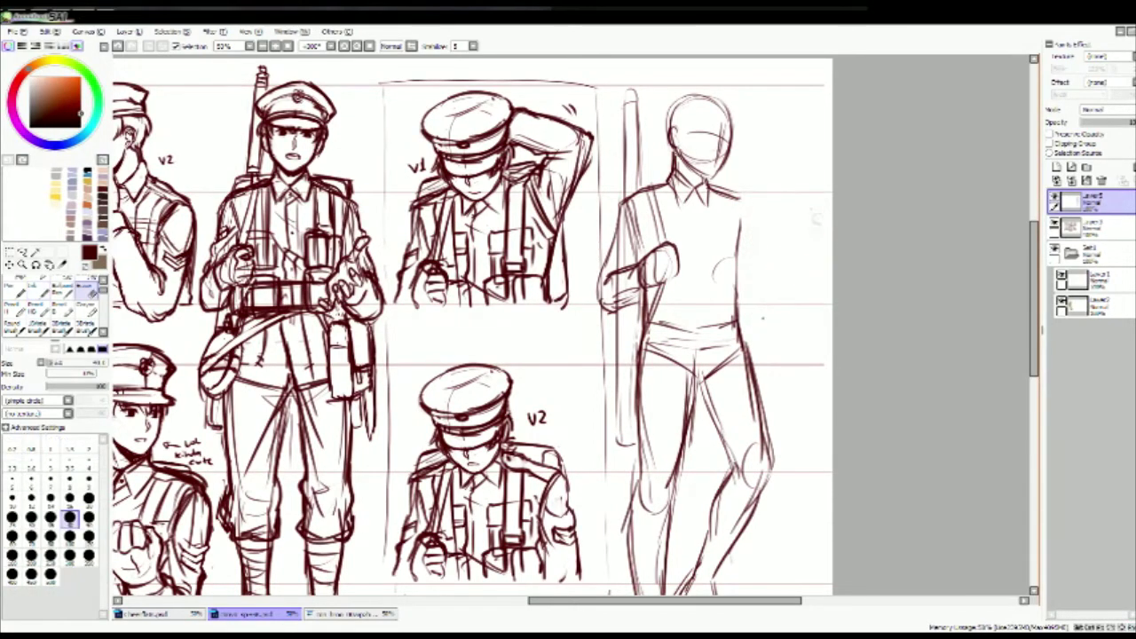
key("n")
mouse_move(739, 200)
left_mouse_down()
mouse_move(740, 297)
mouse_move(785, 262)
mouse_move(755, 355)
left_mouse_up()
left_click_drag(781, 320, 772, 311)
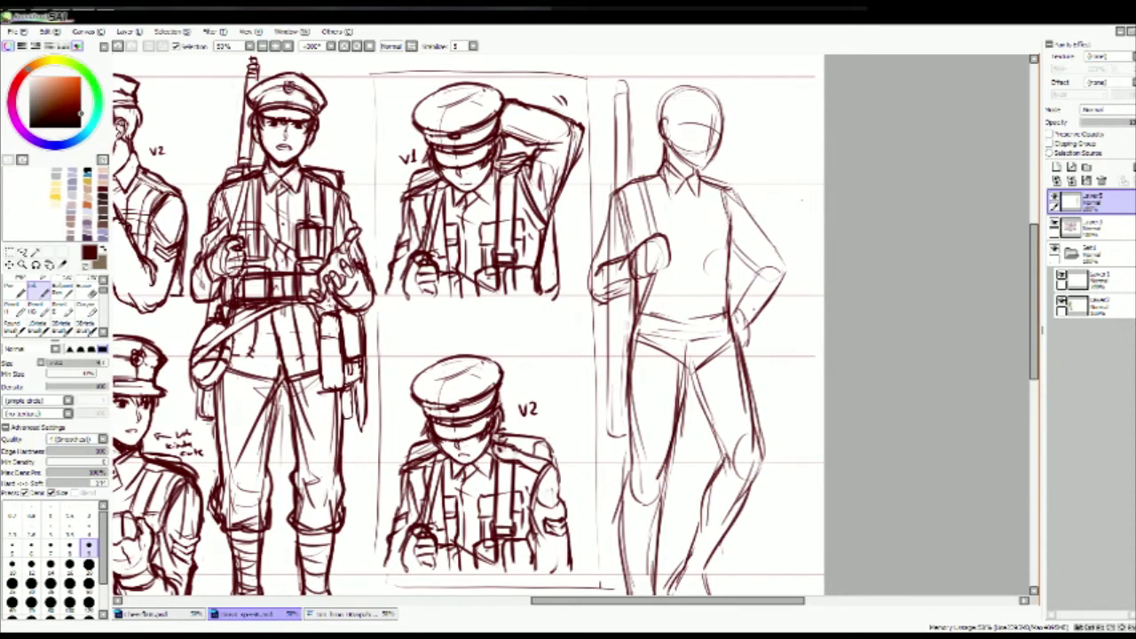
Step: Draw the figure's waist belt, the tunic's centre opening and the chest pockets
mouse_move(643, 292)
left_mouse_down()
mouse_move(732, 293)
mouse_move(637, 309)
left_mouse_up()
left_click_drag(636, 315, 729, 312)
left_click_drag(695, 290, 694, 312)
left_click_drag(696, 229, 700, 291)
left_click_drag(682, 197, 690, 293)
left_click_drag(701, 220, 733, 256)
left_click_drag(640, 218, 677, 240)
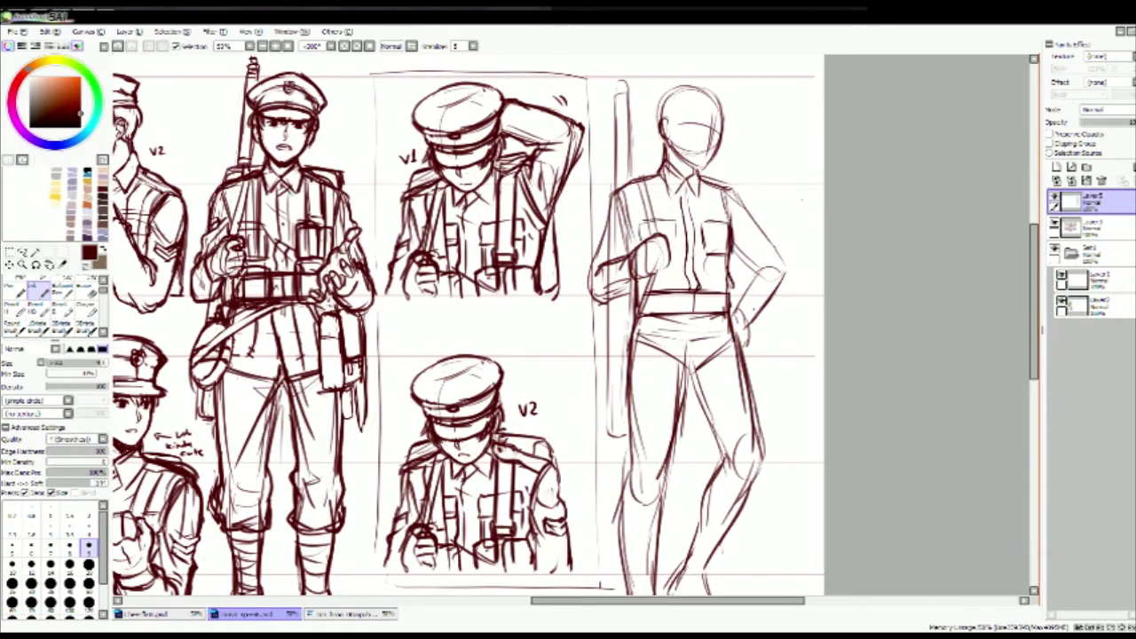
Step: Outline the tunic's shoulder seams and epaulettes on the standing figure
left_click_drag(609, 195, 652, 172)
mouse_move(616, 195)
left_mouse_down()
mouse_move(661, 177)
mouse_move(726, 183)
left_mouse_up()
mouse_move(717, 188)
left_mouse_down()
mouse_move(740, 193)
mouse_move(729, 225)
left_mouse_up()
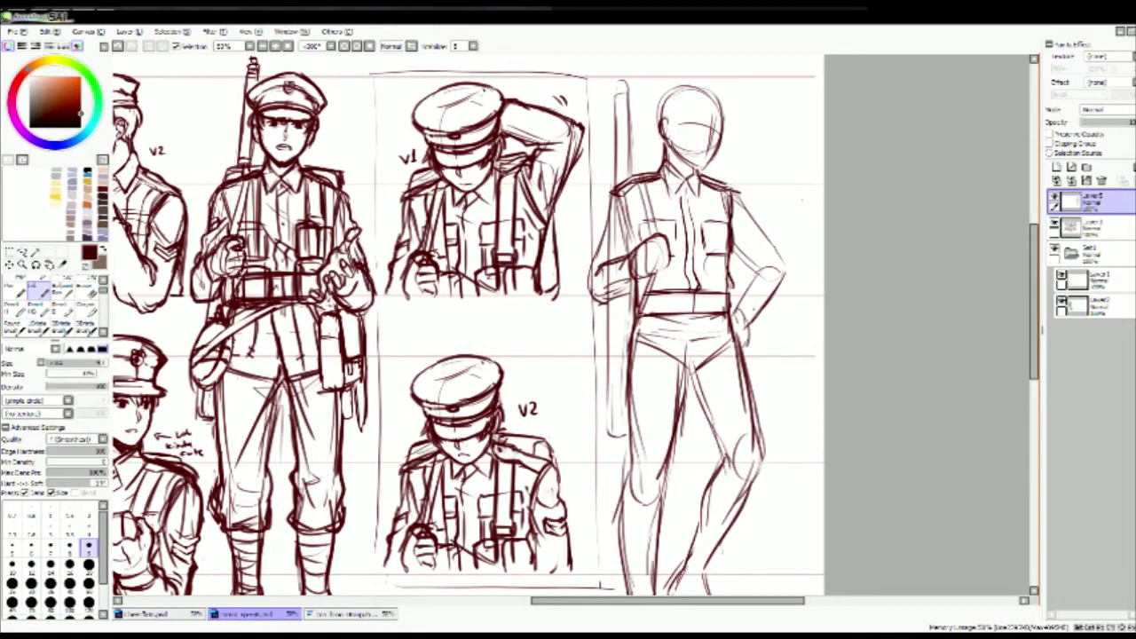
Step: Add pocket flaps, webbing straps, an ammunition pouch and belt details to the figure's torso
left_click_drag(641, 216, 676, 220)
left_click_drag(704, 219, 728, 223)
left_click_drag(661, 179, 662, 236)
left_click_drag(703, 182, 713, 238)
mouse_move(717, 190)
left_mouse_down()
mouse_move(722, 249)
mouse_move(701, 263)
mouse_move(684, 304)
left_mouse_up()
mouse_move(701, 258)
left_mouse_down()
mouse_move(739, 259)
mouse_move(710, 292)
mouse_move(730, 291)
mouse_move(730, 325)
left_mouse_up()
left_click_drag(733, 290, 738, 316)
Step: Draw the tunic's lower skirt and hem flaring open over the figure's thighs
left_click_drag(638, 318, 621, 372)
left_click_drag(616, 384, 692, 399)
left_click_drag(684, 325, 731, 401)
left_click_drag(703, 401, 748, 384)
left_click_drag(732, 314, 752, 387)
left_click_drag(746, 391, 735, 371)
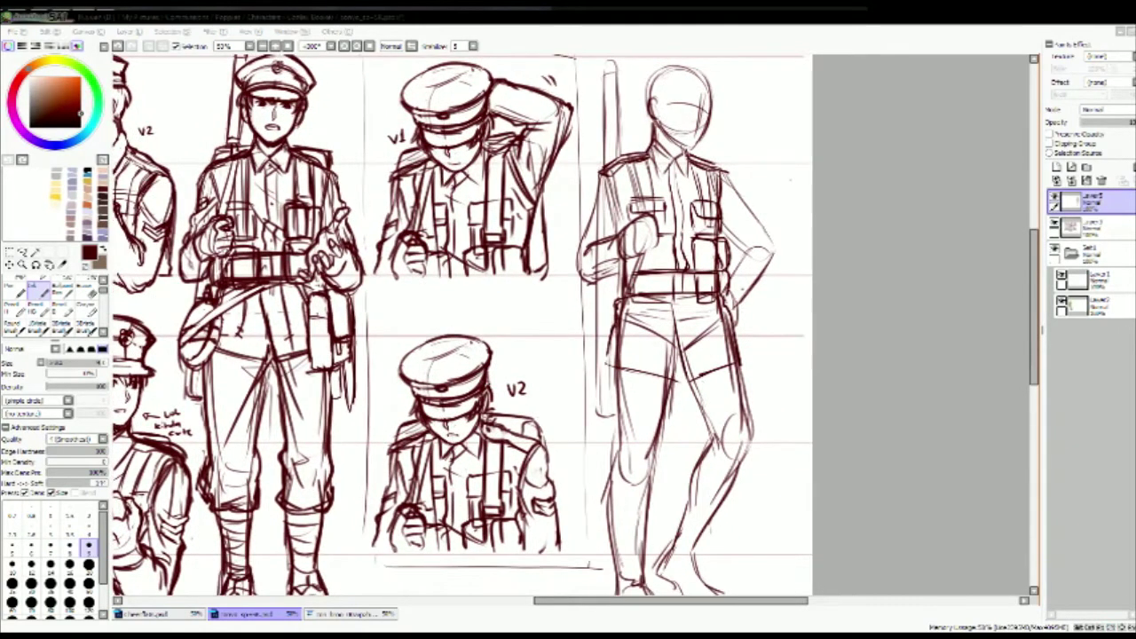
Step: Sketch a large bag hanging at the figure's hip over the tunic skirt
mouse_move(660, 302)
left_mouse_down()
mouse_move(694, 322)
mouse_move(675, 328)
left_mouse_up()
mouse_move(682, 342)
left_mouse_down()
mouse_move(673, 380)
mouse_move(662, 344)
left_mouse_up()
mouse_move(613, 359)
left_mouse_down()
mouse_move(657, 342)
mouse_move(661, 362)
left_mouse_up()
left_click_drag(620, 303, 657, 310)
left_click_drag(611, 364, 644, 359)
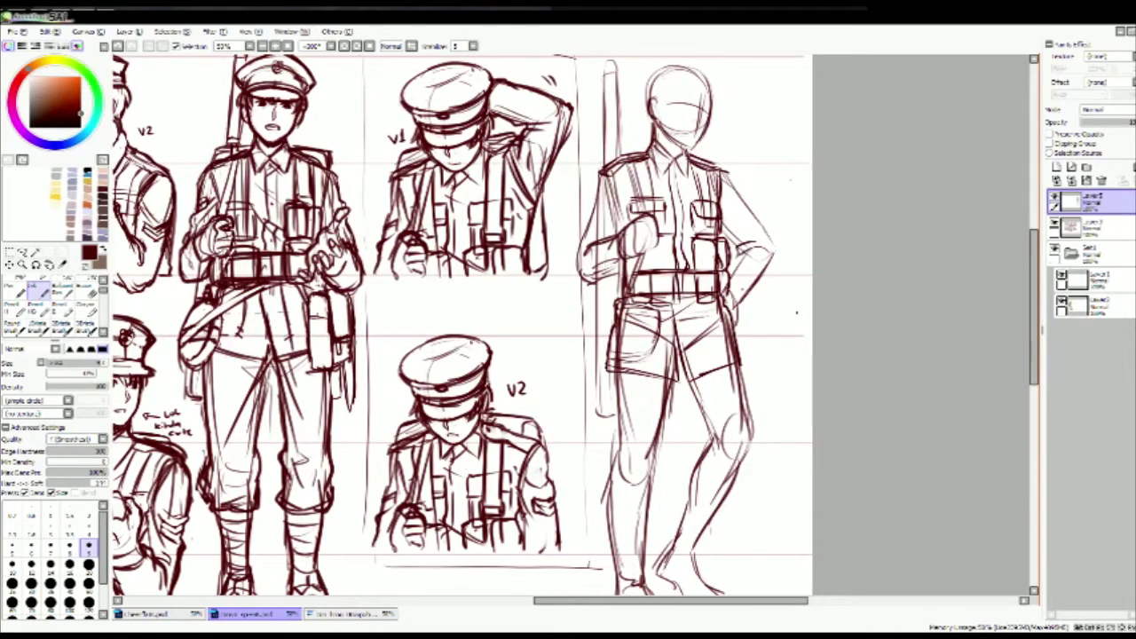
left_click_drag(791, 394, 796, 364)
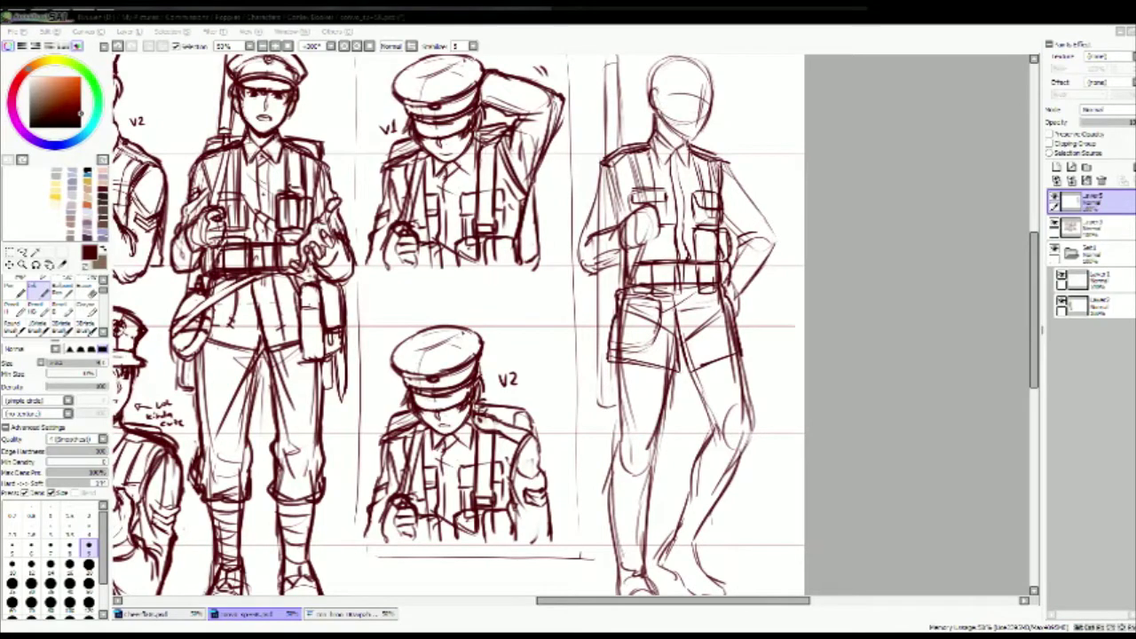
Step: Draw a peaked military cap and rough hair on the standing figure's head
mouse_move(650, 80)
left_mouse_down()
mouse_move(710, 71)
mouse_move(721, 93)
left_mouse_up()
key("ctrl+z")
left_click_drag(462, 320, 444, 373)
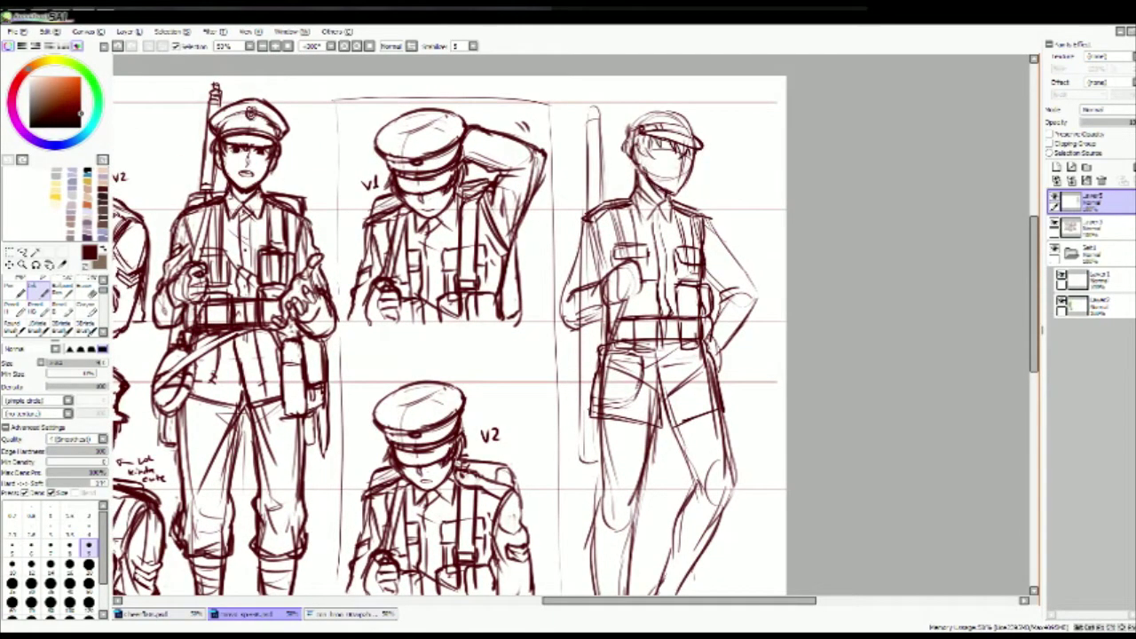
mouse_move(626, 121)
left_mouse_down()
mouse_move(696, 114)
mouse_move(640, 101)
mouse_move(698, 99)
mouse_move(697, 112)
left_mouse_up()
Step: Lasso the hand-on-hip figure's head and cap and transform them to a slightly smaller size
key("m")
left_click_drag(593, 107, 676, 206)
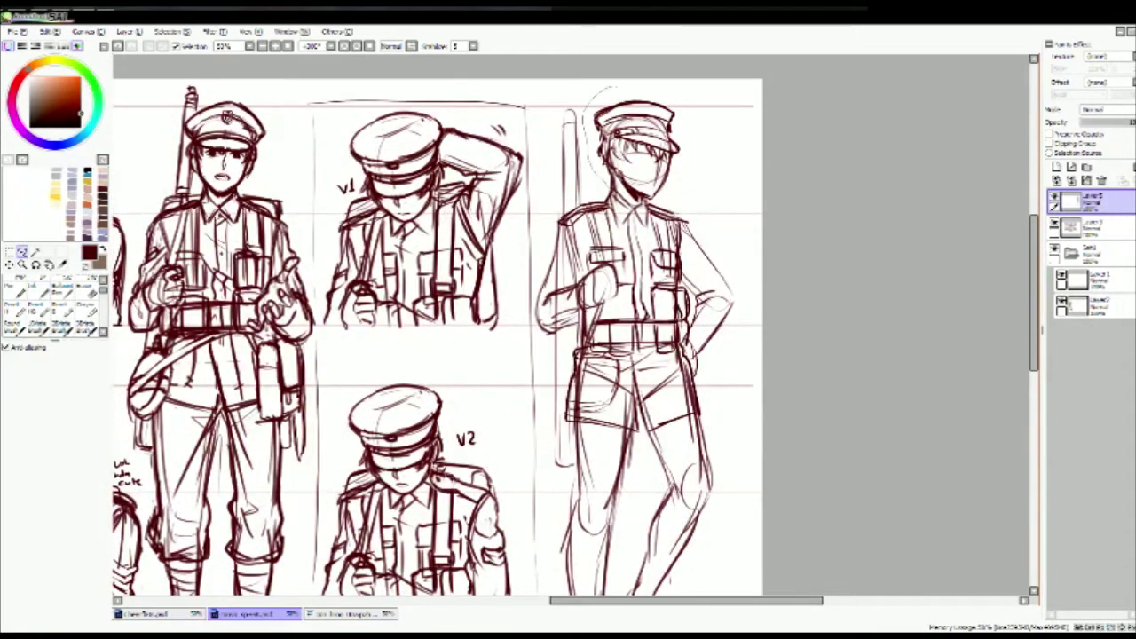
key("ctrl+t")
key("Return")
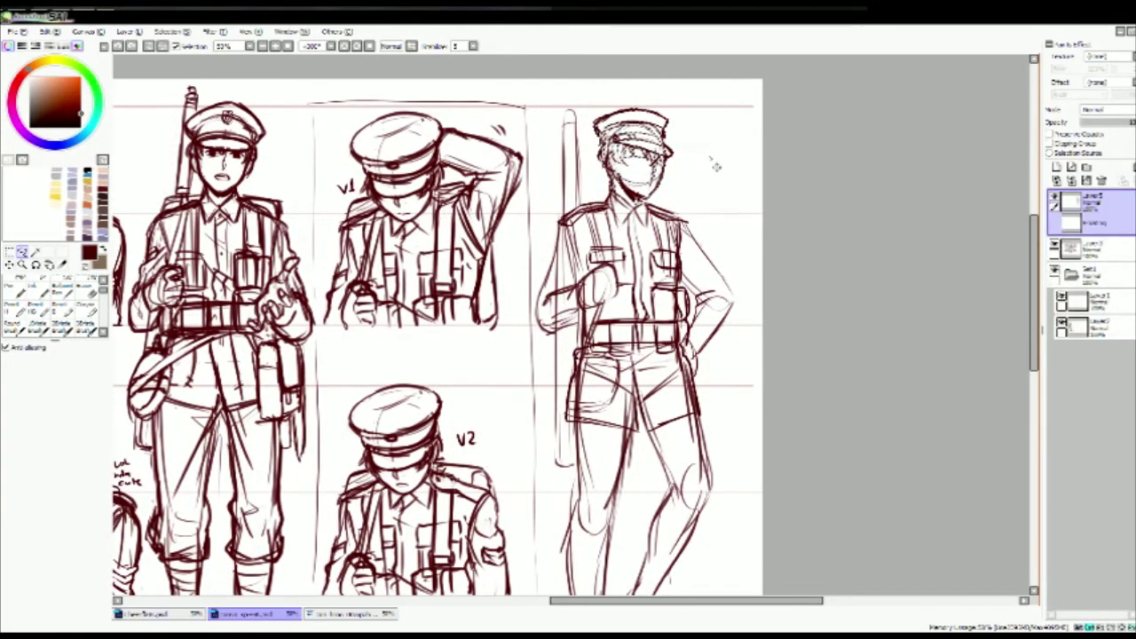
Step: Redraw the peaked cap with bold lines and add a chevron to the sleeve of the hand-on-hip arm
key("n")
mouse_move(600, 135)
left_mouse_down()
mouse_move(597, 116)
mouse_move(675, 131)
left_mouse_up()
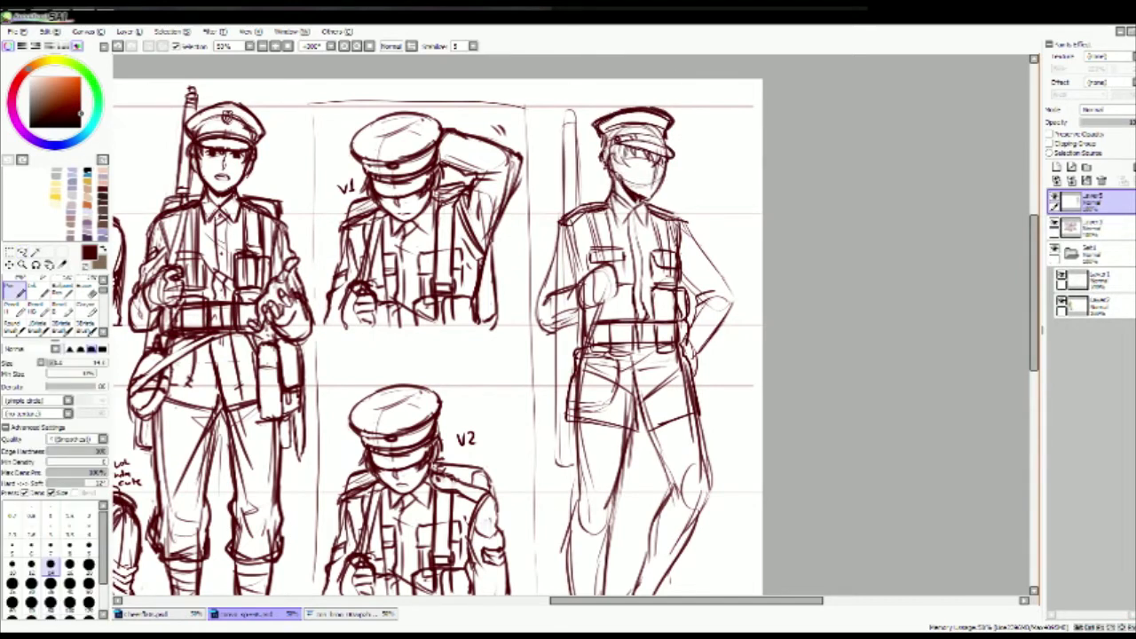
mouse_move(624, 145)
left_mouse_down()
mouse_move(676, 152)
mouse_move(678, 142)
left_mouse_up()
left_click_drag(684, 225, 691, 238)
left_click_drag(680, 259, 707, 272)
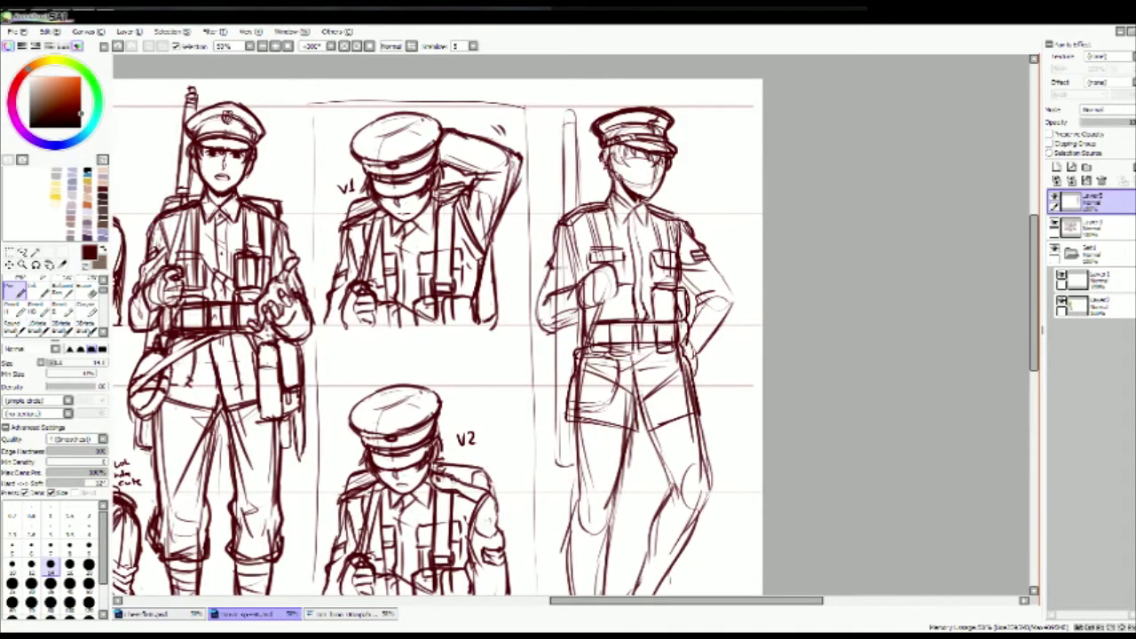
Step: Outline both sleeves of the hand-on-hip figure with bold lines and add a chevron to the other arm
left_click_drag(589, 229, 533, 339)
left_click_drag(561, 289, 543, 308)
mouse_move(550, 339)
left_mouse_down()
mouse_move(592, 316)
mouse_move(548, 339)
left_mouse_up()
key("e")
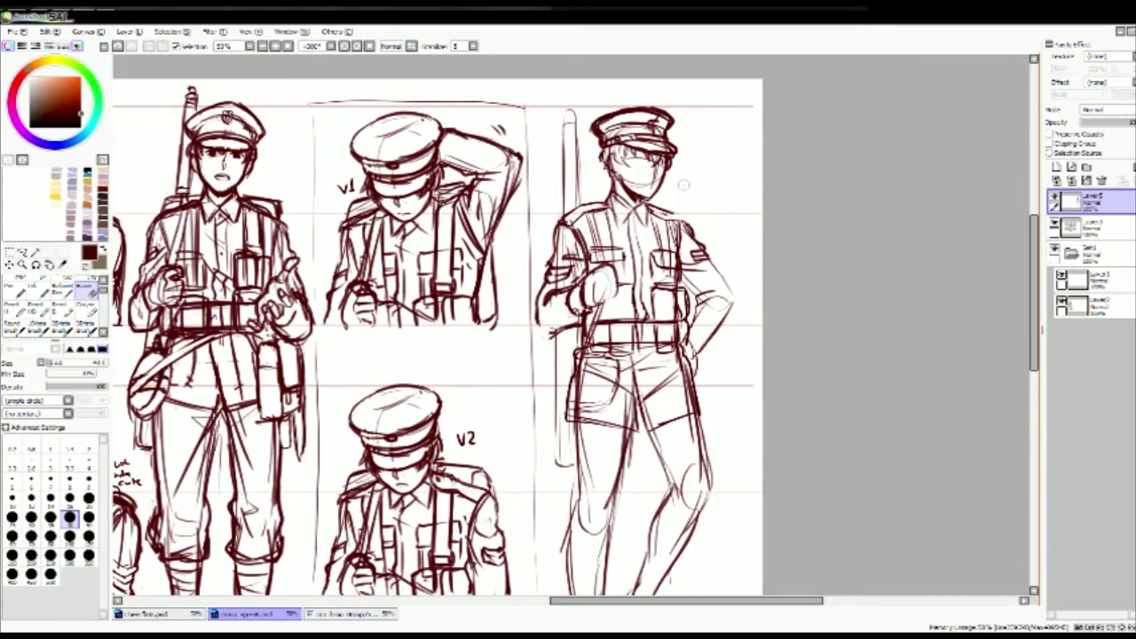
key("n")
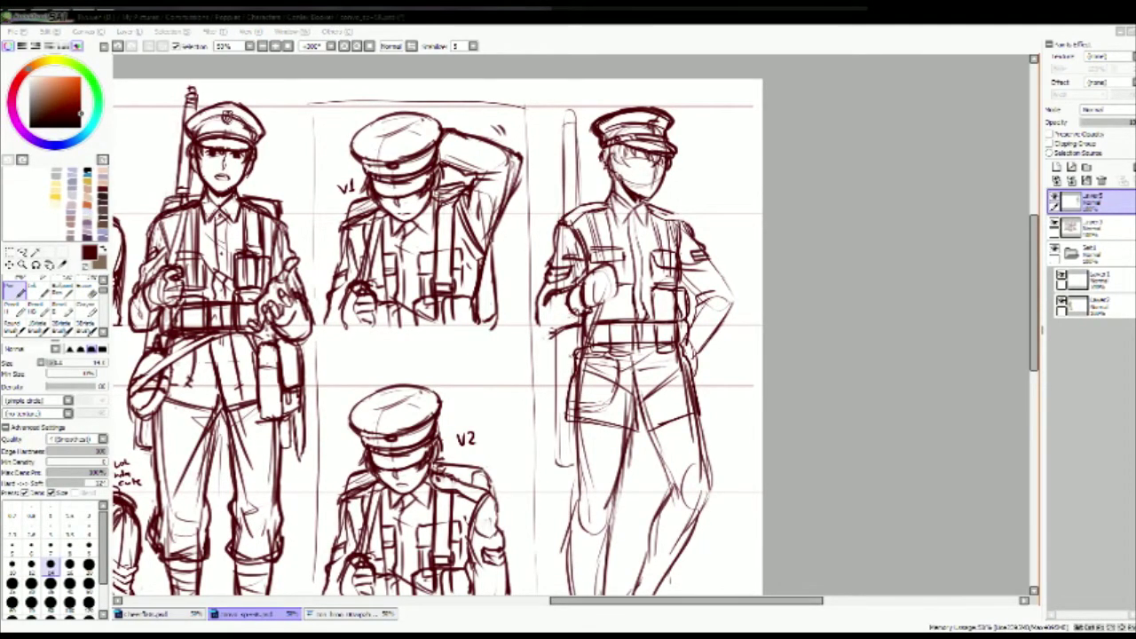
mouse_move(711, 258)
left_mouse_down()
mouse_move(736, 302)
mouse_move(701, 359)
left_mouse_up()
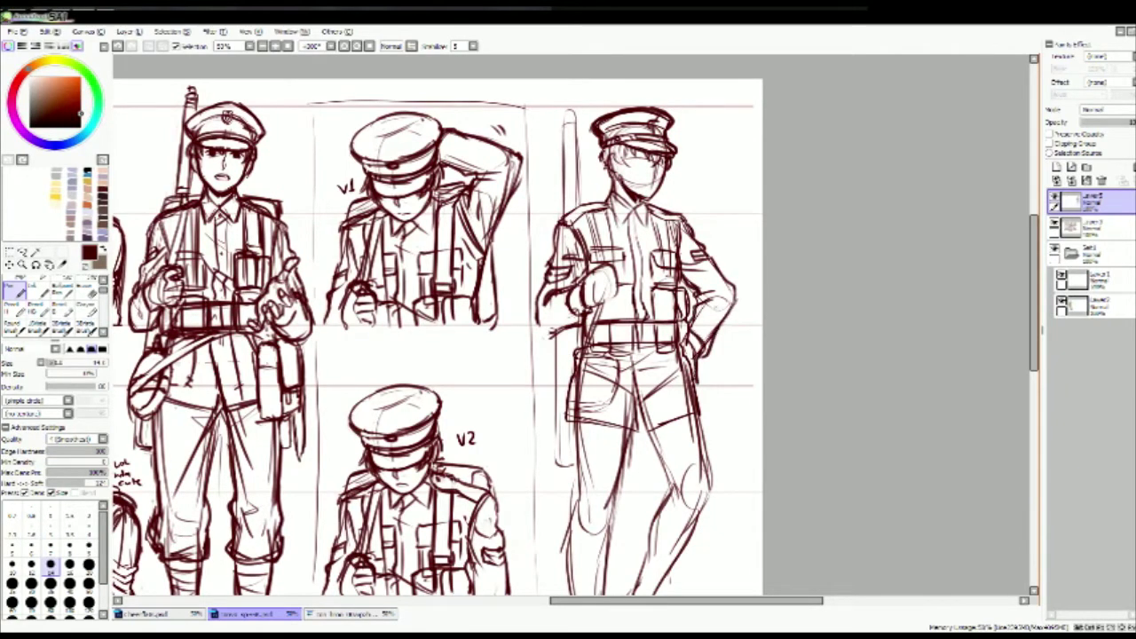
Step: Draw the figure's fist gripping the rifle sling, with the sling running up over the shoulder
mouse_move(612, 264)
left_mouse_down()
mouse_move(591, 309)
mouse_move(621, 286)
left_mouse_up()
left_click_drag(591, 210, 604, 266)
left_click_drag(557, 219, 609, 197)
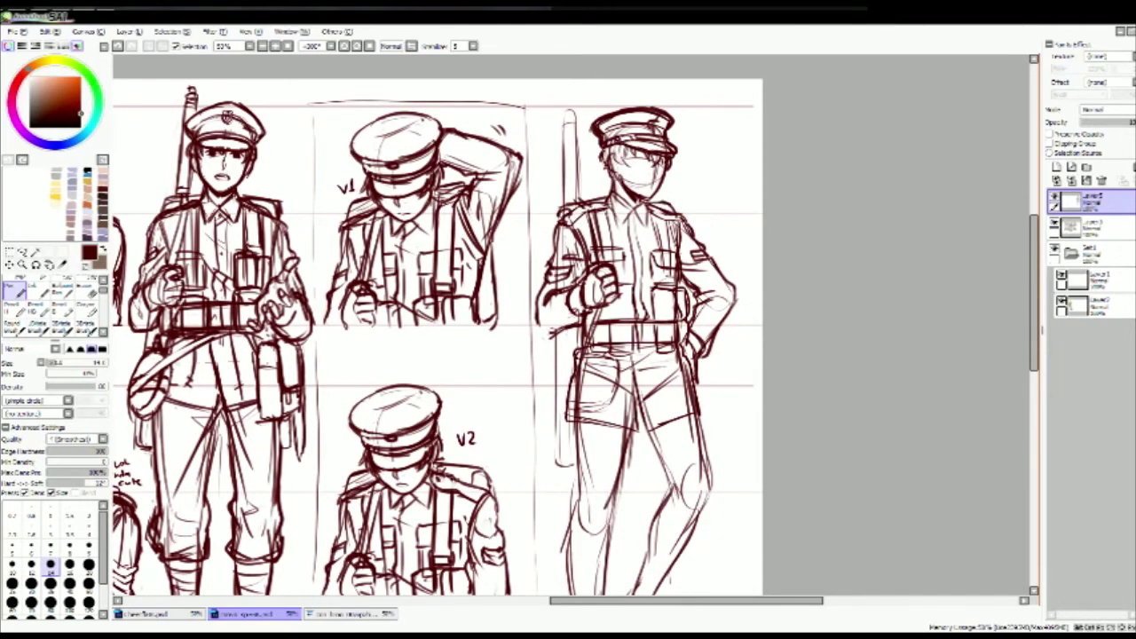
Step: Lasso the figure's head again and fine-tune its proportion to the body with a transform
scroll(751, 431, "down", 3)
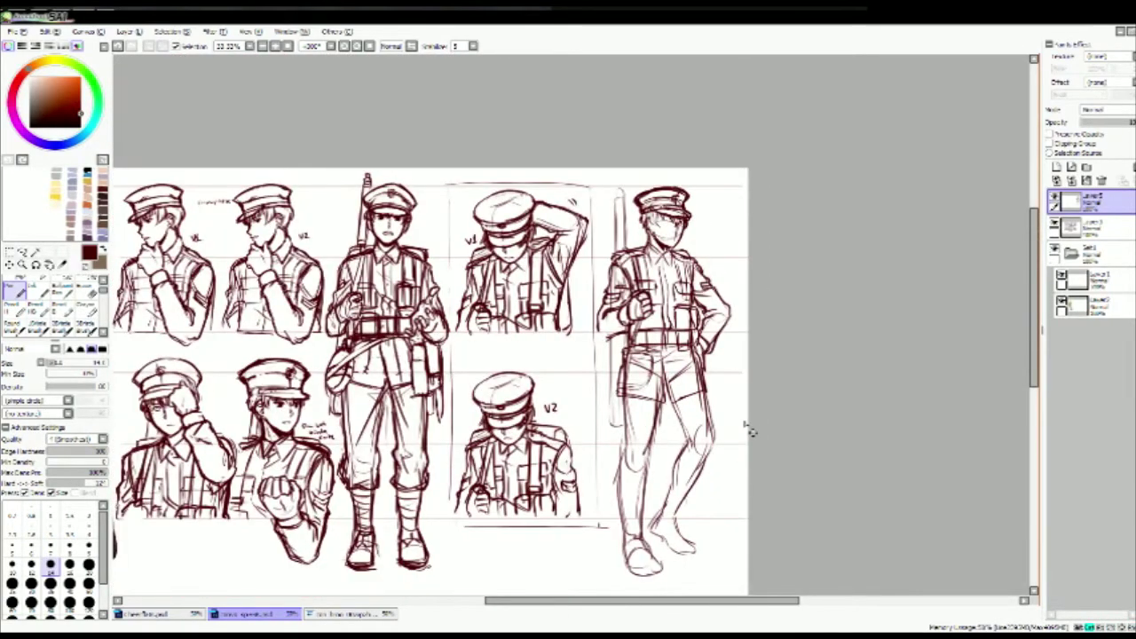
scroll(701, 329, "up", 3)
key("m")
left_click_drag(554, 240, 684, 98)
key("ctrl+t")
key("Return")
Step: Sketch the round bag at the figure's hip and the rifle stock and barrel behind the body
scroll(690, 76, "down", 3)
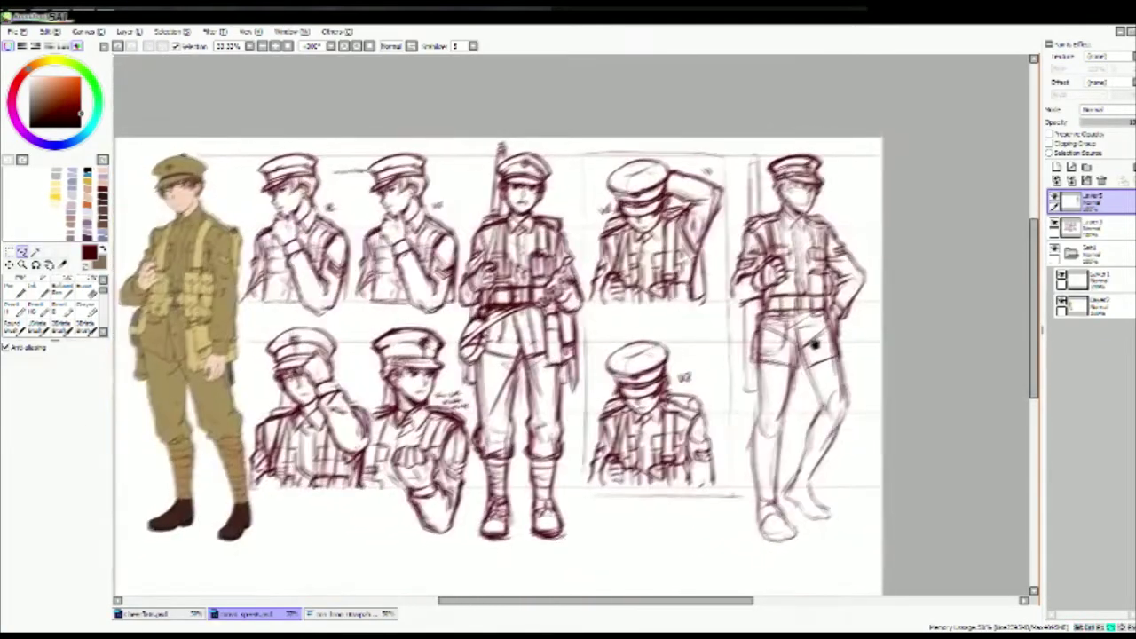
mouse_move(814, 344)
left_mouse_down()
mouse_move(726, 359)
mouse_move(756, 376)
mouse_move(737, 340)
mouse_move(662, 380)
left_mouse_up()
key("n")
left_click_drag(675, 337, 662, 375)
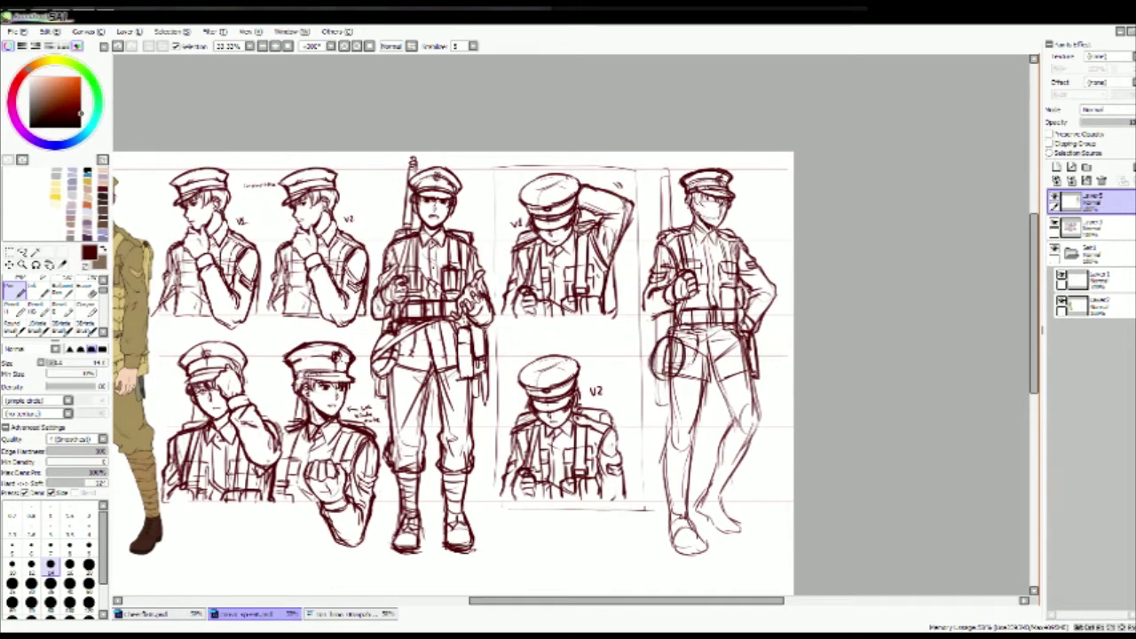
left_click_drag(654, 377, 667, 411)
left_click_drag(657, 316, 658, 332)
left_click_drag(662, 169, 667, 224)
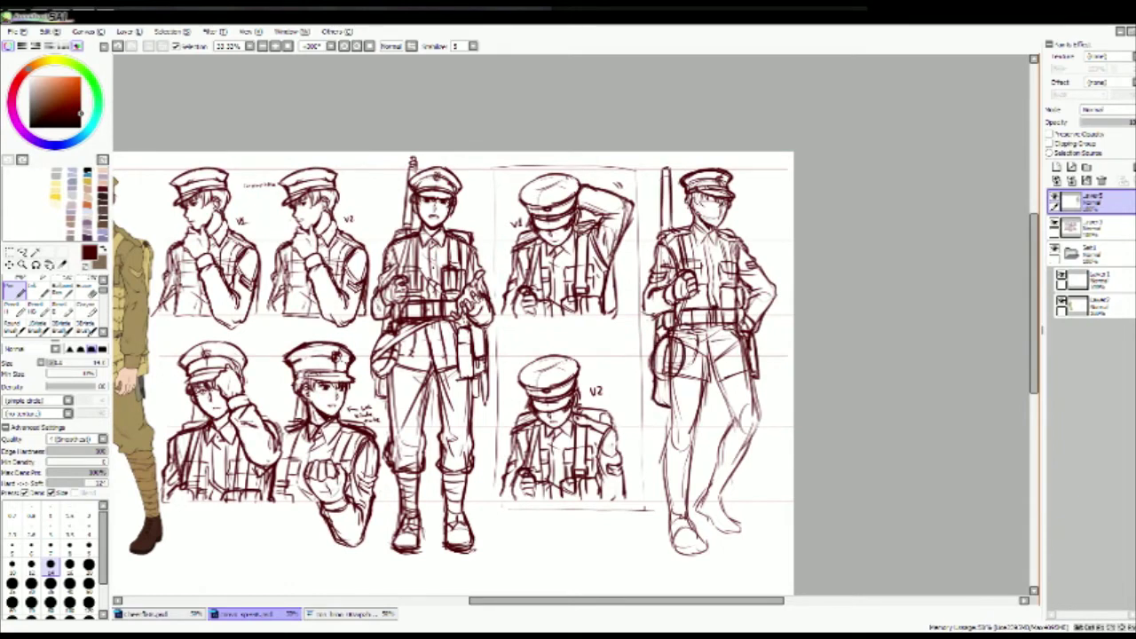
Step: Detail the rifle and shoulder sling, and erase stray construction lines around the figure
scroll(728, 168, "up", 3)
mouse_move(572, 257)
left_mouse_down()
mouse_move(586, 269)
mouse_move(581, 284)
left_mouse_up()
mouse_move(576, 245)
left_mouse_down()
mouse_move(586, 392)
mouse_move(529, 357)
mouse_move(504, 307)
left_mouse_up()
key("e")
left_click_drag(533, 435, 533, 341)
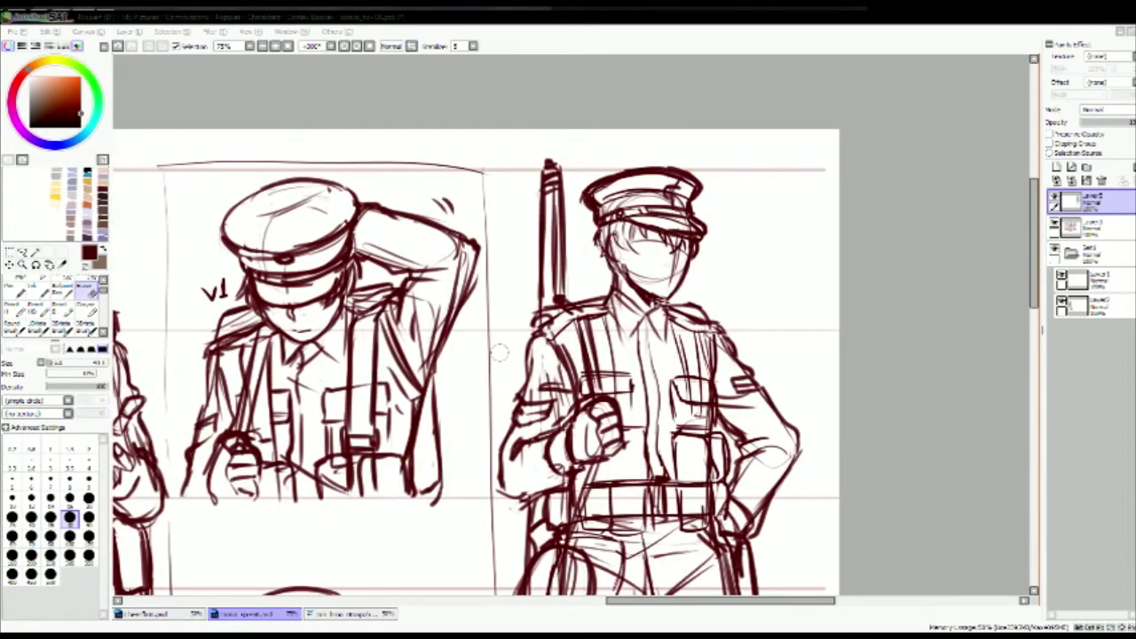
left_click_drag(621, 270, 646, 288)
Step: Clean up the round hip bag and add its straps, dotted details and the larger bag behind it
key("n")
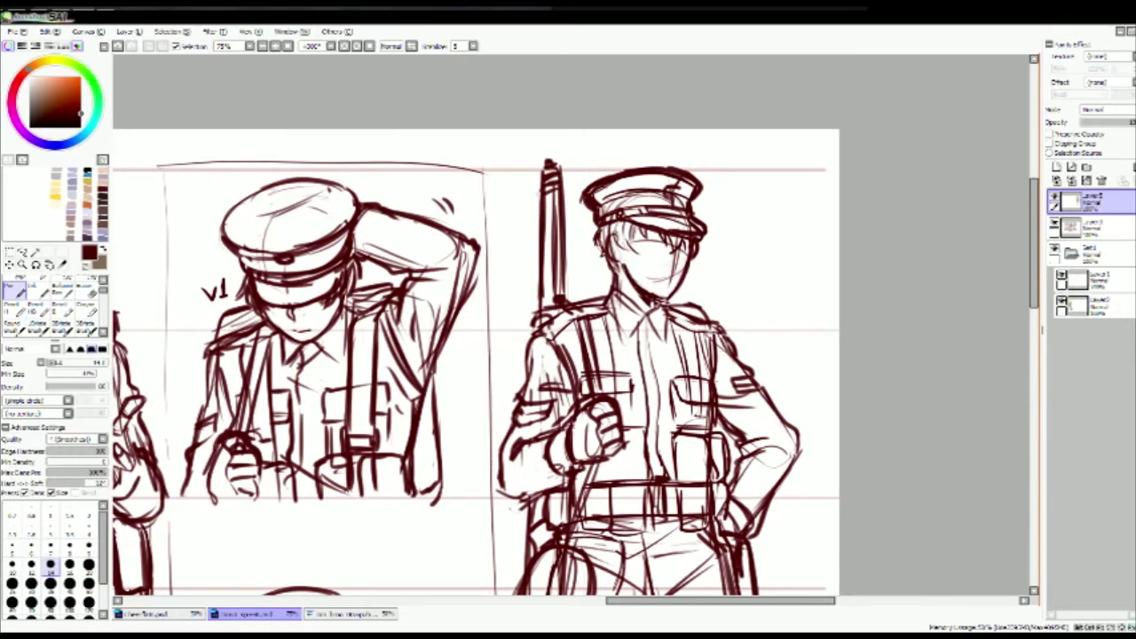
left_click_drag(532, 399, 502, 266)
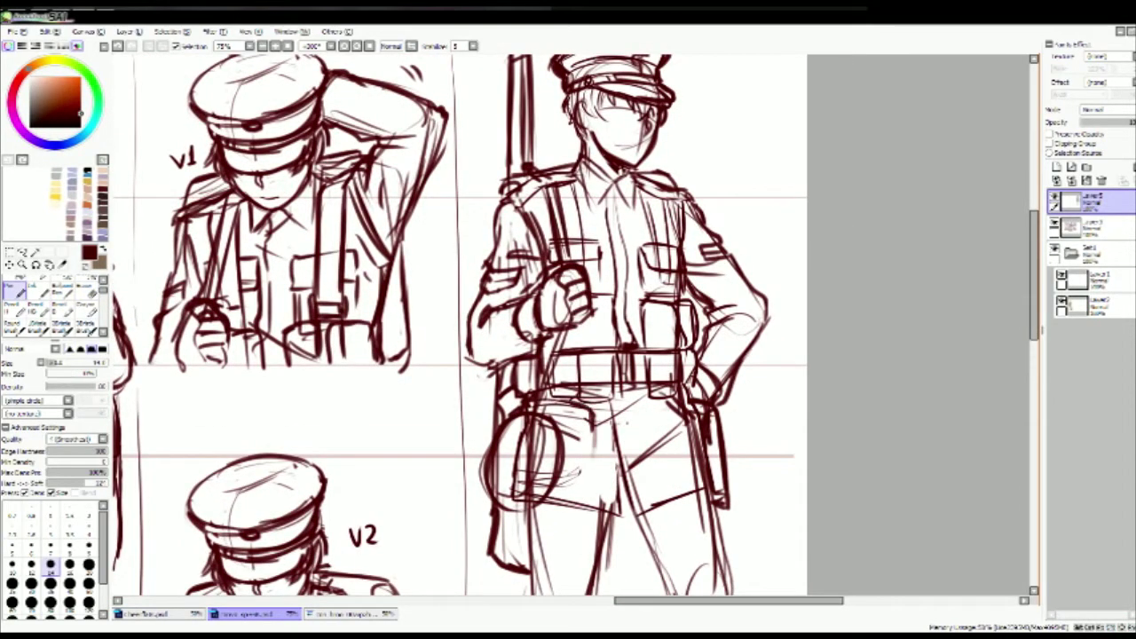
left_click_drag(577, 415, 566, 478)
key("e")
left_click_drag(533, 434, 515, 490)
key("n")
left_click_drag(498, 453, 552, 447)
left_click_drag(484, 480, 533, 472)
left_click_drag(513, 417, 579, 449)
left_click_drag(592, 400, 534, 439)
left_click_drag(611, 399, 494, 497)
left_click_drag(547, 401, 539, 414)
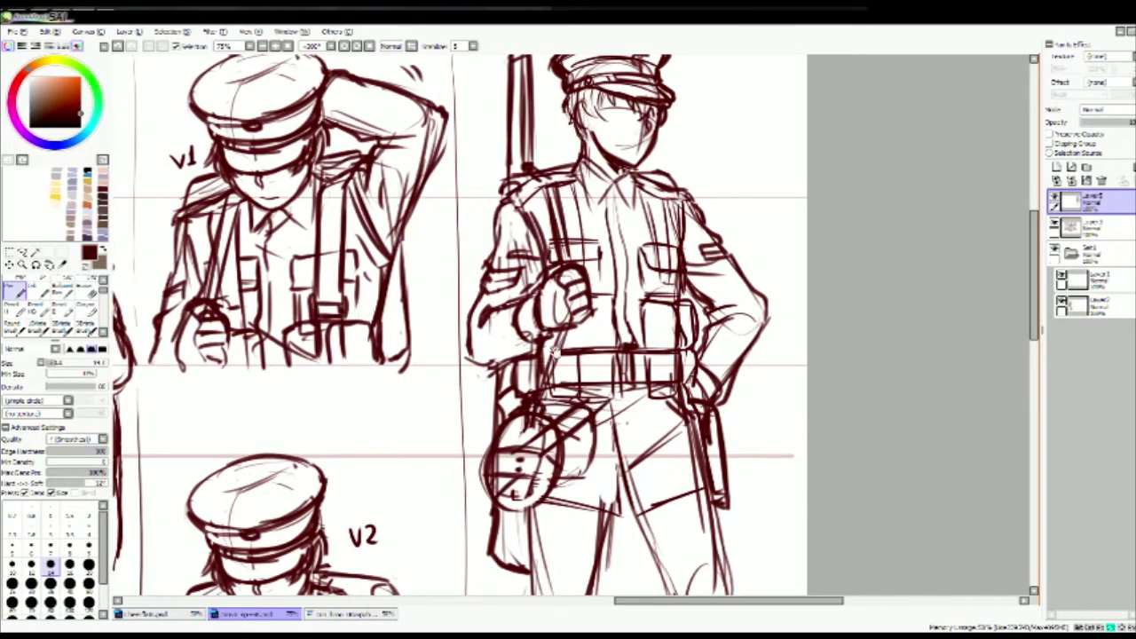
Step: Draw the ammunition pouches above the belt and the strap details on the figure's chest
left_click_drag(569, 346, 574, 346)
mouse_move(588, 297)
left_mouse_down()
mouse_move(614, 302)
mouse_move(609, 326)
left_mouse_up()
mouse_move(595, 327)
left_mouse_down()
mouse_move(597, 348)
mouse_move(564, 348)
left_mouse_up()
mouse_move(641, 303)
left_mouse_down()
mouse_move(652, 353)
mouse_move(667, 330)
left_mouse_up()
left_click_drag(657, 306, 668, 352)
left_click_drag(680, 302, 696, 352)
mouse_move(655, 250)
left_mouse_down()
mouse_move(671, 302)
mouse_move(655, 297)
left_mouse_up()
left_click_drag(582, 244, 582, 279)
Step: Outline the tunic hem and the trouser thighs of the hand-on-hip figure with bold lines
scroll(458, 324, "down", 2)
left_click_drag(630, 359, 659, 461)
mouse_move(609, 355)
left_mouse_down()
mouse_move(610, 407)
mouse_move(675, 480)
left_mouse_up()
mouse_move(584, 471)
left_mouse_down()
mouse_move(616, 476)
mouse_move(664, 540)
left_mouse_up()
scroll(458, 324, "down", 2)
scroll(458, 324, "up", 1)
mouse_move(661, 357)
left_mouse_down()
mouse_move(657, 424)
mouse_move(701, 451)
left_mouse_up()
mouse_move(710, 341)
left_mouse_down()
mouse_move(693, 435)
mouse_move(707, 455)
left_mouse_up()
mouse_move(657, 344)
left_mouse_down()
mouse_move(680, 371)
mouse_move(657, 423)
left_mouse_up()
Step: Draw the bent leg's gathered trouser knee and the wrapped puttee on its shin
left_click_drag(662, 396, 635, 483)
left_click_drag(650, 463, 627, 520)
left_click_drag(687, 454, 646, 518)
mouse_move(632, 481)
left_mouse_down()
mouse_move(655, 509)
mouse_move(664, 467)
left_mouse_up()
mouse_move(645, 473)
left_mouse_down()
mouse_move(673, 442)
mouse_move(682, 462)
left_mouse_up()
Step: Draw the straight leg's trouser folds and the wrapped puttee down to the ankle
left_click_drag(571, 385, 563, 440)
mouse_move(556, 428)
left_mouse_down()
mouse_move(587, 477)
mouse_move(614, 478)
left_mouse_up()
left_click_drag(626, 347, 613, 424)
mouse_move(593, 416)
left_mouse_down()
mouse_move(616, 467)
mouse_move(573, 527)
left_mouse_up()
left_click_drag(597, 472, 598, 542)
left_click_drag(564, 479, 598, 504)
left_click_drag(591, 523, 593, 559)
left_click_drag(621, 355, 617, 323)
left_click_drag(570, 520, 573, 556)
Step: Draw laced boots on both feet of the hand-on-hip figure
mouse_move(593, 533)
left_mouse_down()
mouse_move(622, 573)
mouse_move(607, 579)
left_mouse_up()
left_click_drag(611, 549, 622, 561)
left_click_drag(585, 577, 625, 568)
mouse_move(587, 513)
left_mouse_down()
mouse_move(587, 530)
mouse_move(605, 538)
left_mouse_up()
left_click_drag(606, 479, 622, 524)
left_click_drag(618, 516, 671, 538)
left_click_drag(643, 489, 669, 527)
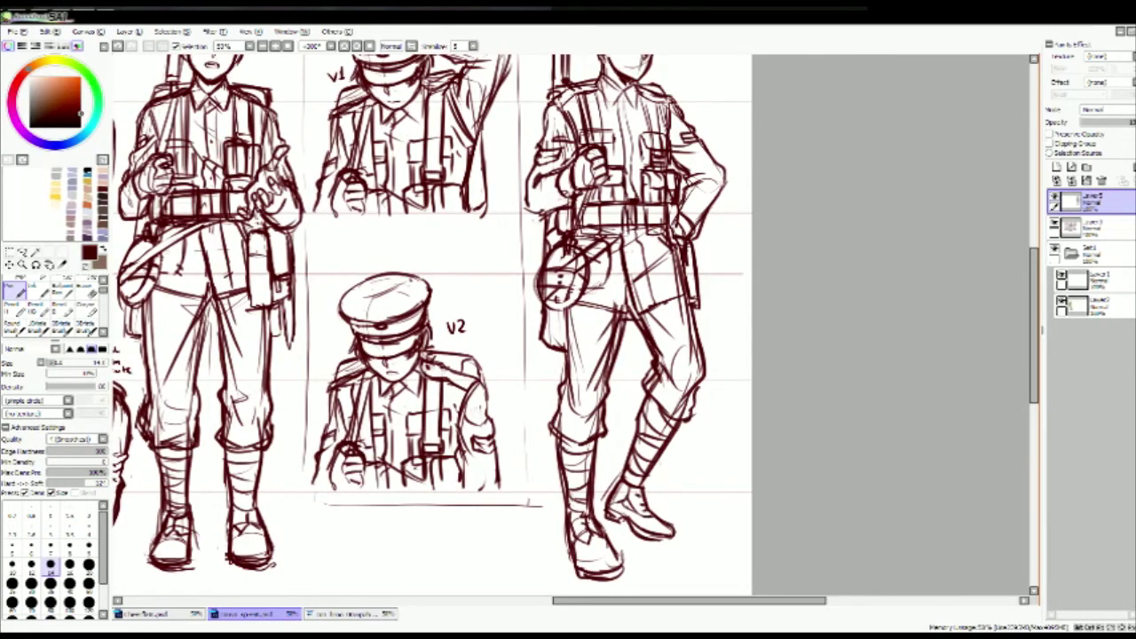
Step: Draw the hand-on-hip figure's eyes and mouth beneath the cap's peak
scroll(572, 498, "up", 3)
scroll(692, 324, "up", 1)
scroll(705, 320, "up", 1)
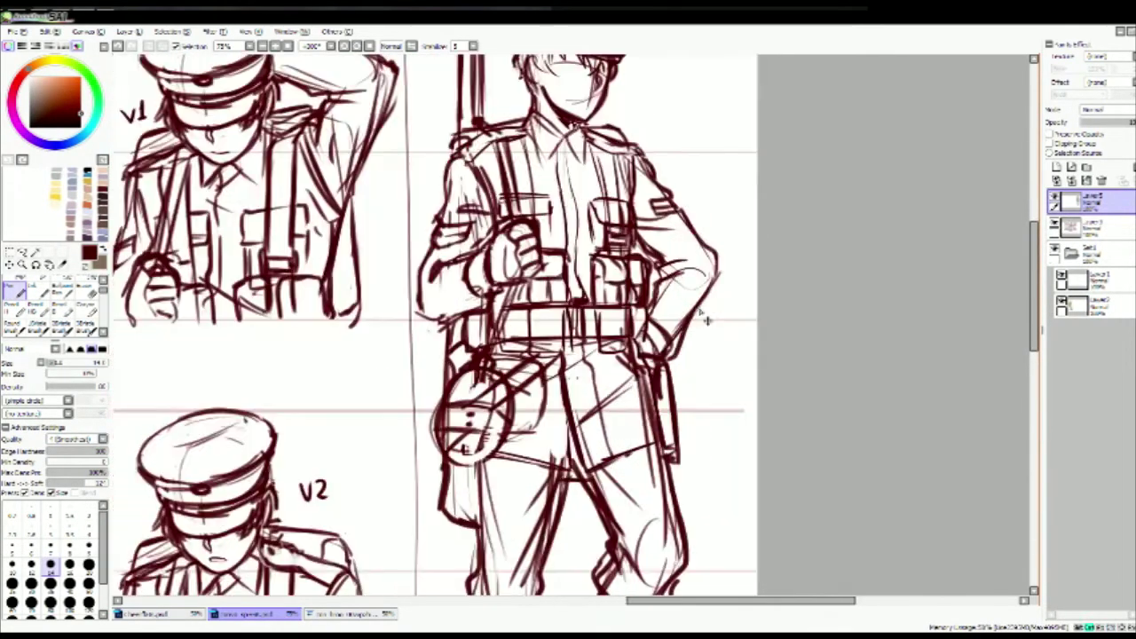
scroll(581, 195, "up", 2)
key("e")
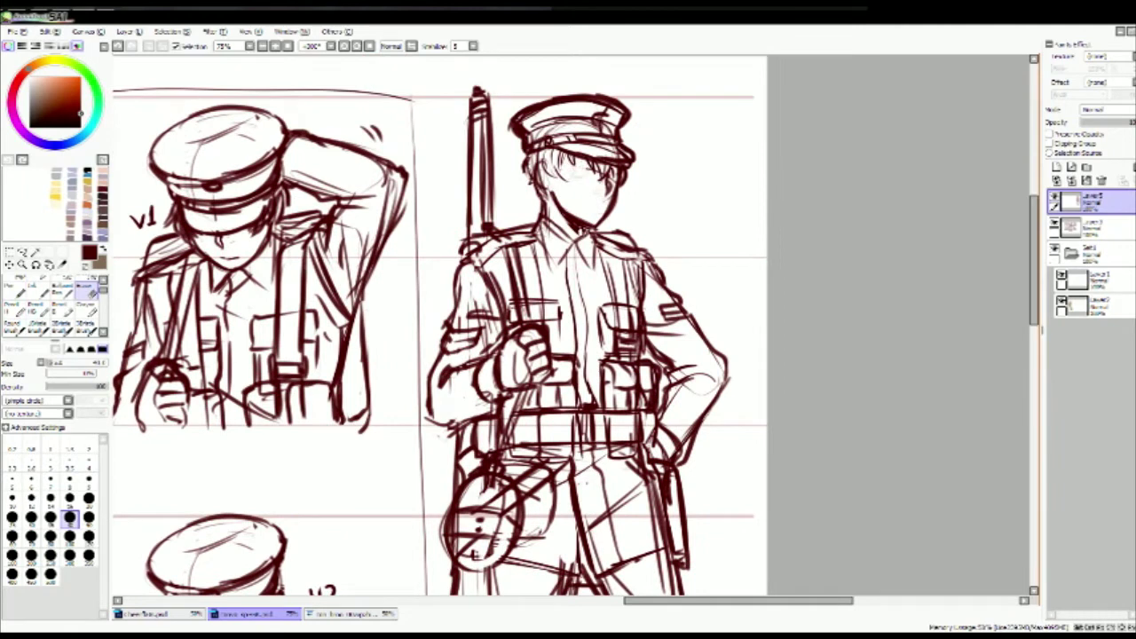
key("n")
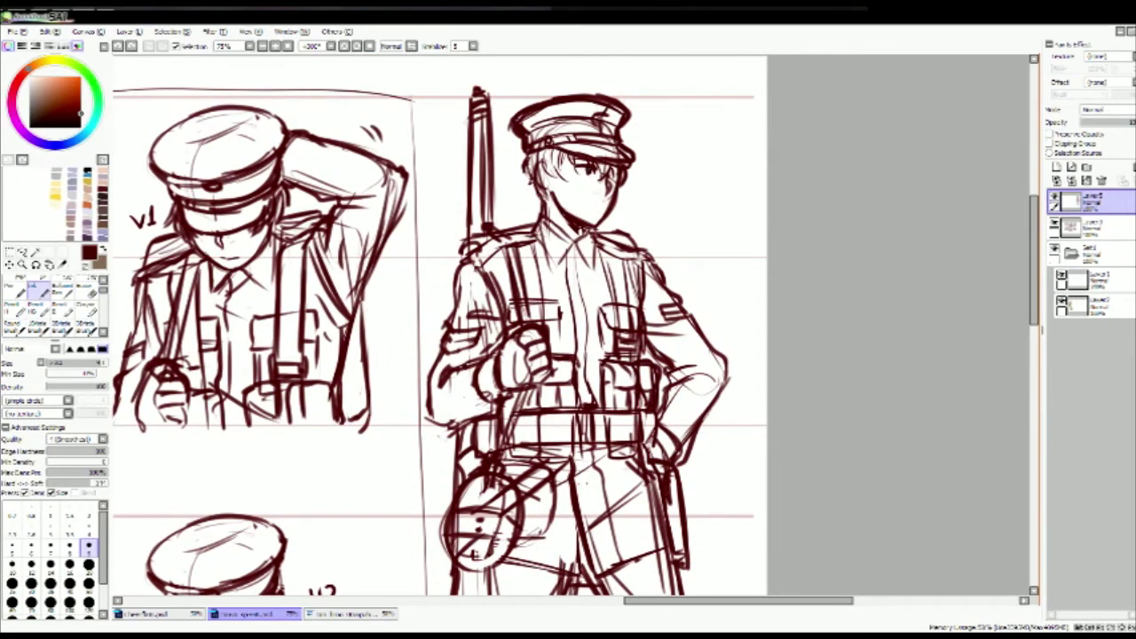
left_click_drag(599, 200, 613, 213)
key("Home")
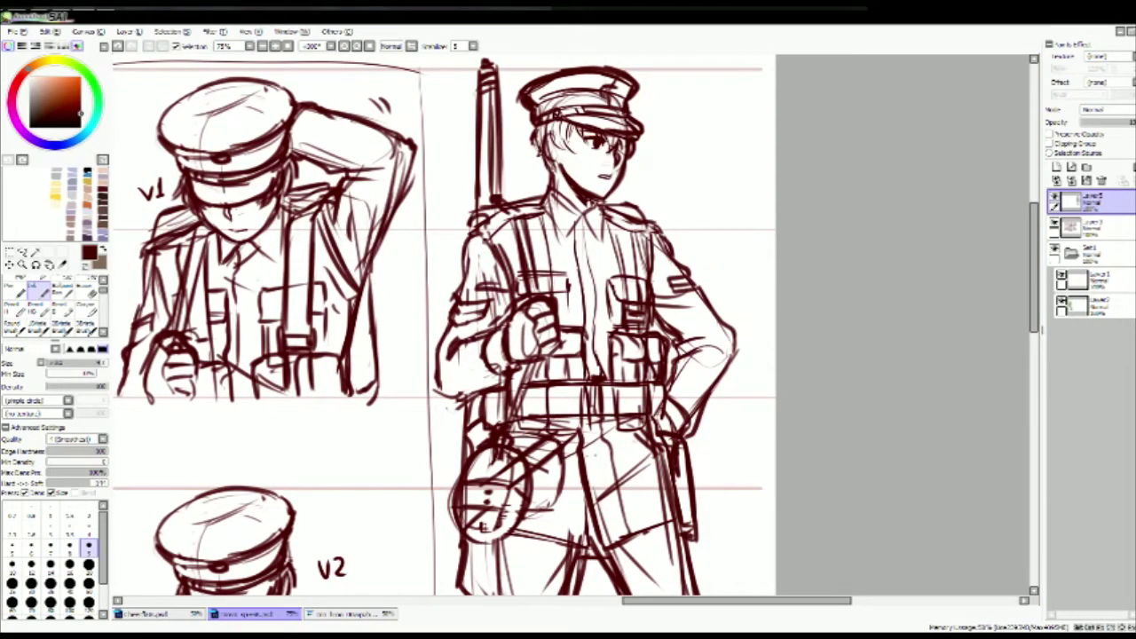
Step: Select the rectangular canvas area containing the coloured reference and all the pose sketches
mouse_move(826, 411)
left_mouse_down()
mouse_move(912, 391)
mouse_move(905, 431)
mouse_move(909, 422)
left_mouse_up()
left_click(156, 45)
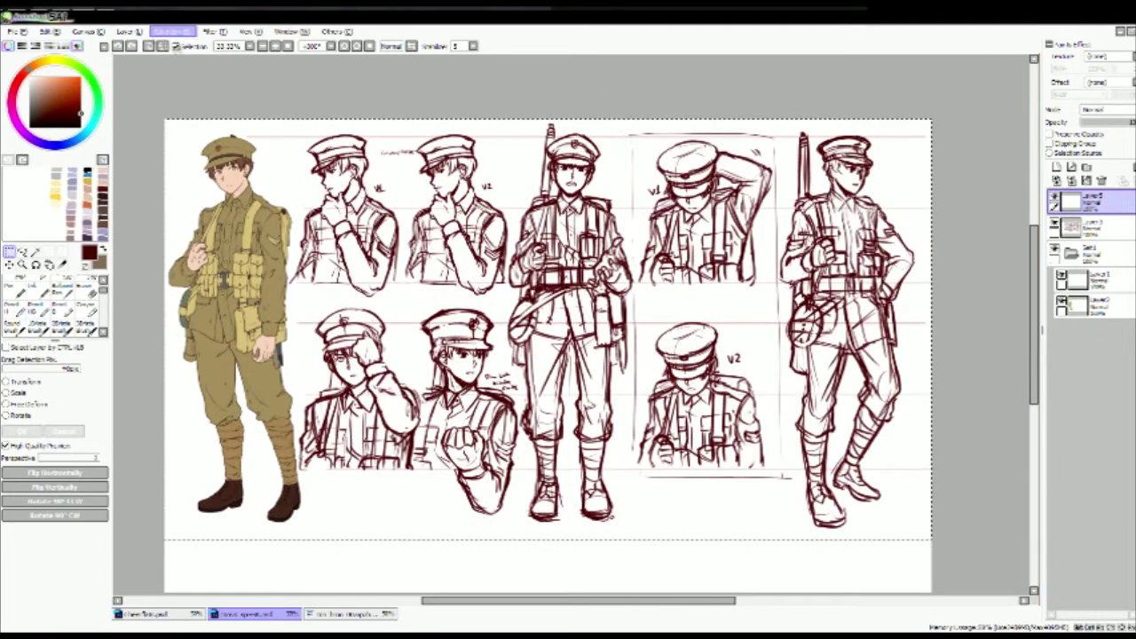
left_click(162, 45)
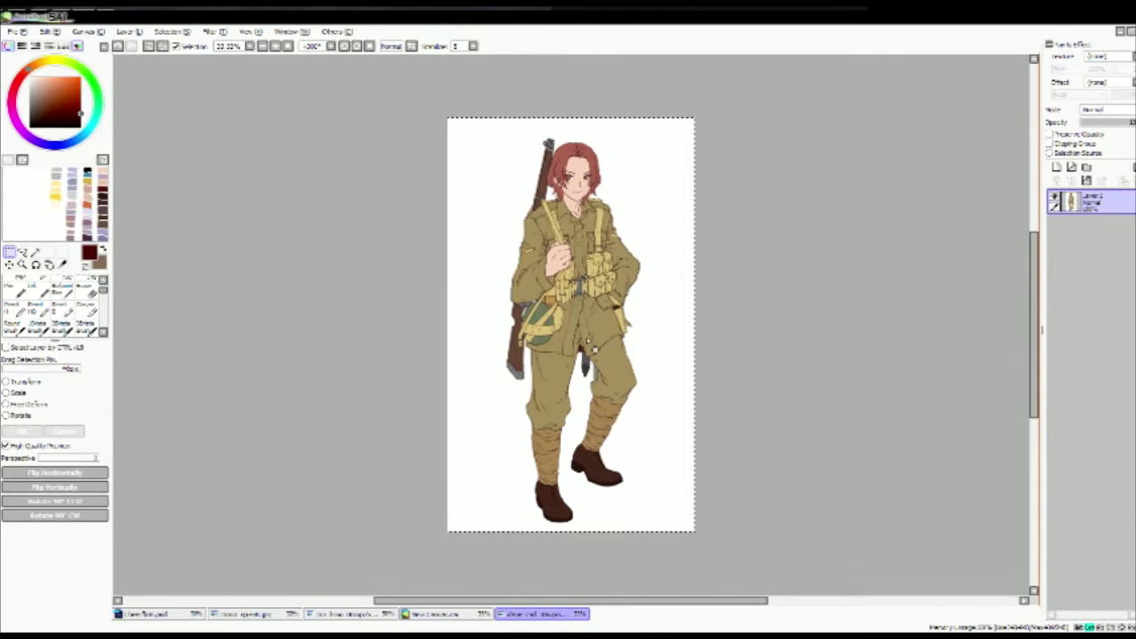
Step: Copy the red-haired soldier reference into the new canvas and place it near the left edge
key("ctrl+c")
left_click(435, 613)
key("ctrl+v")
left_click_drag(355, 311, 381, 322)
Step: Draw full-width horizontal guide lines level with the red-haired soldier's head top, shoulders and waist
left_click(1070, 228, "ctrl")
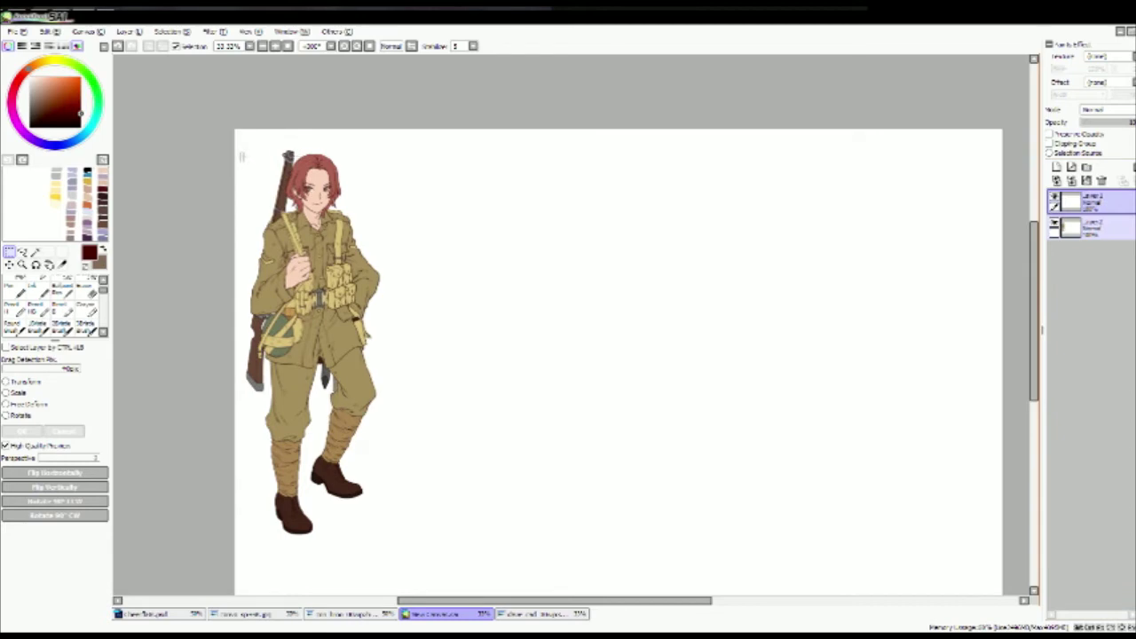
scroll(487, 259, "right", 5)
scroll(486, 259, "left", 4)
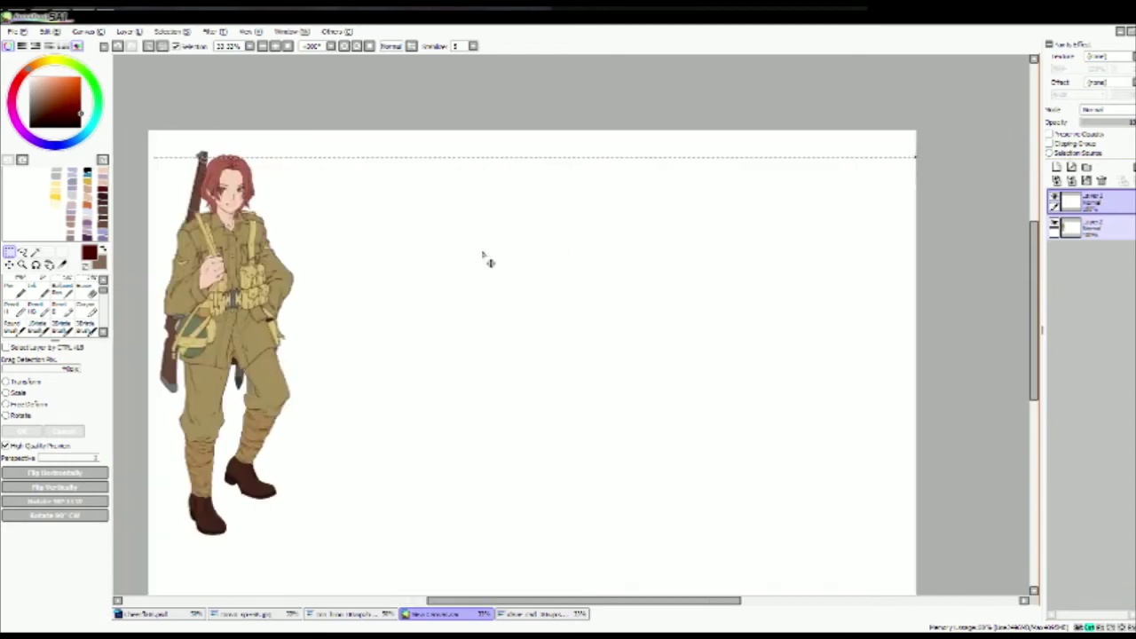
left_click_drag(152, 221, 915, 221)
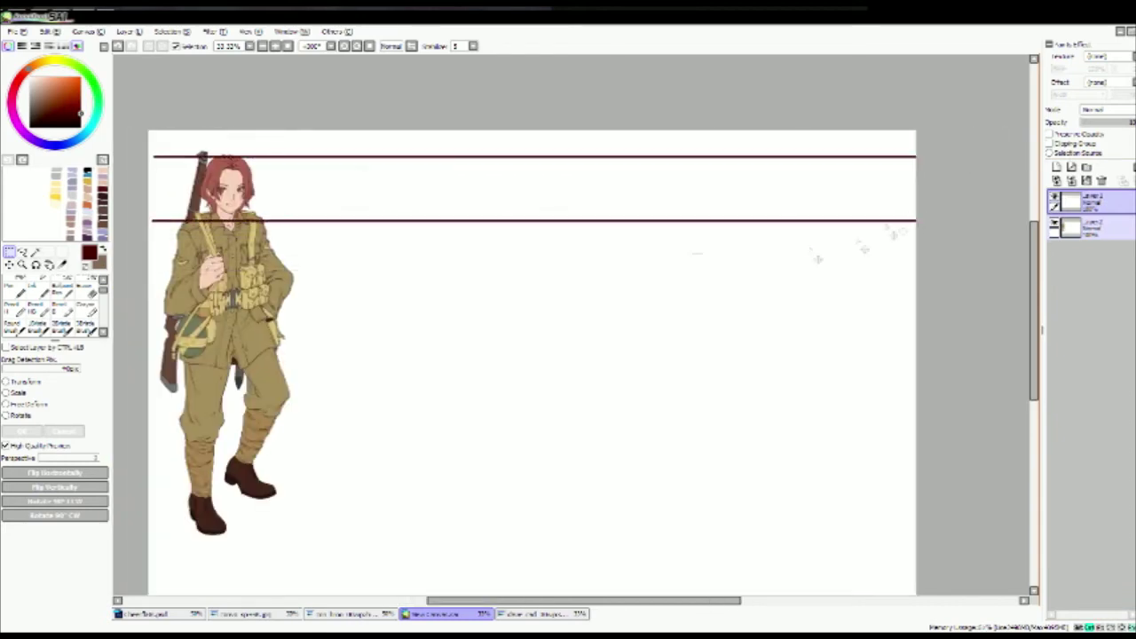
scroll(989, 286, "right", 4)
scroll(845, 371, "left", 5)
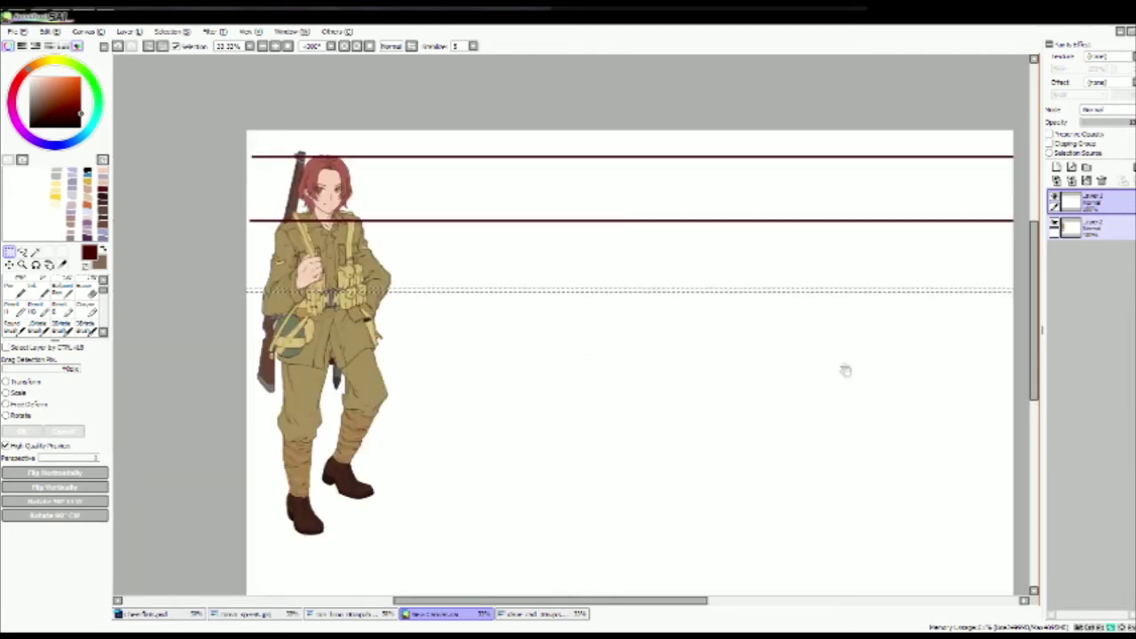
Step: Lower the guide layer's opacity and paste an equally faint copy of the guides further down the canvas
left_click_drag(1127, 121, 1093, 122)
left_click(23, 251)
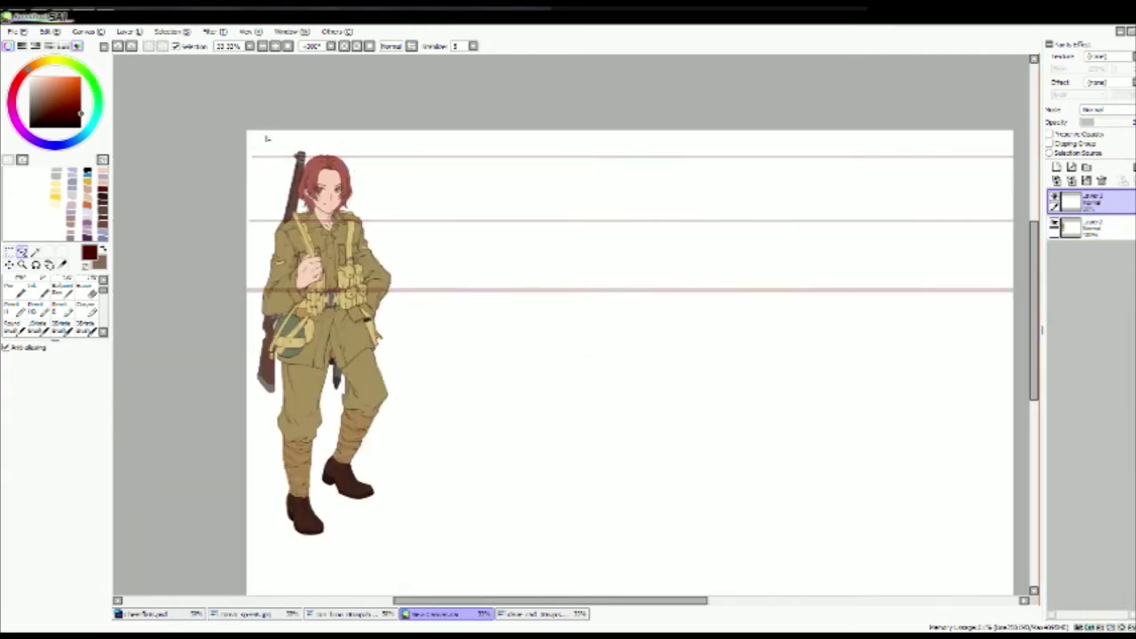
key("ctrl+v")
left_click_drag(809, 293, 809, 467)
left_click_drag(1127, 122, 1094, 126)
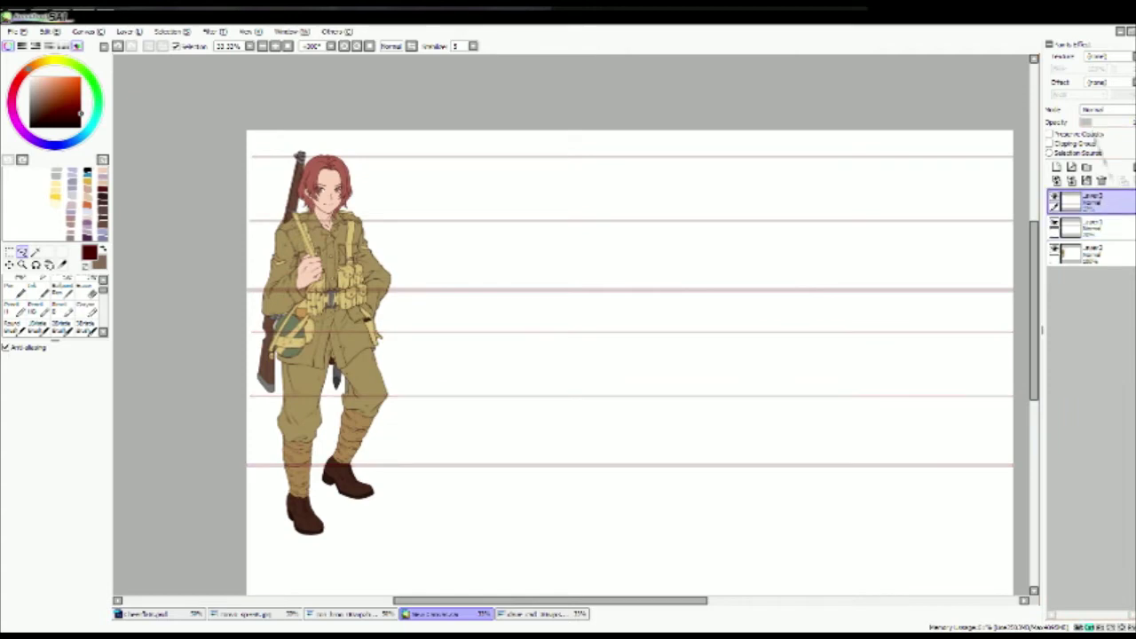
Step: Delete the guide lines crossing the red-haired reference and gather the layers into a layer set
left_click_drag(343, 132, 261, 589)
key("Delete")
left_click(1087, 167)
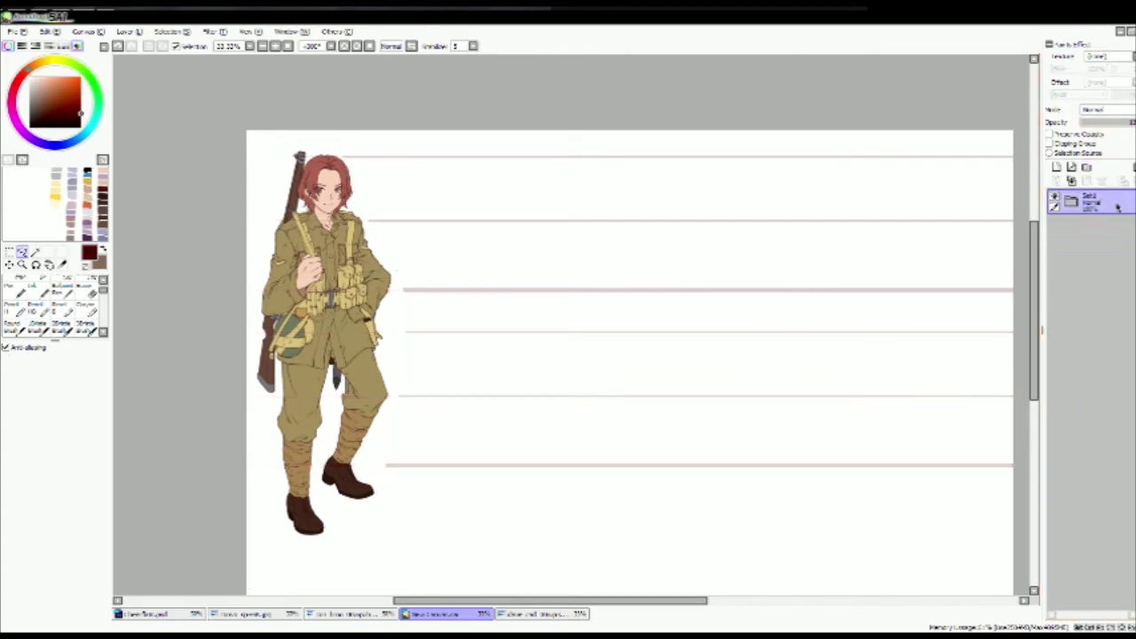
Step: Rough in a new bust beside the red-haired reference with head, neck and sloping shoulders
scroll(680, 381, "up", 1)
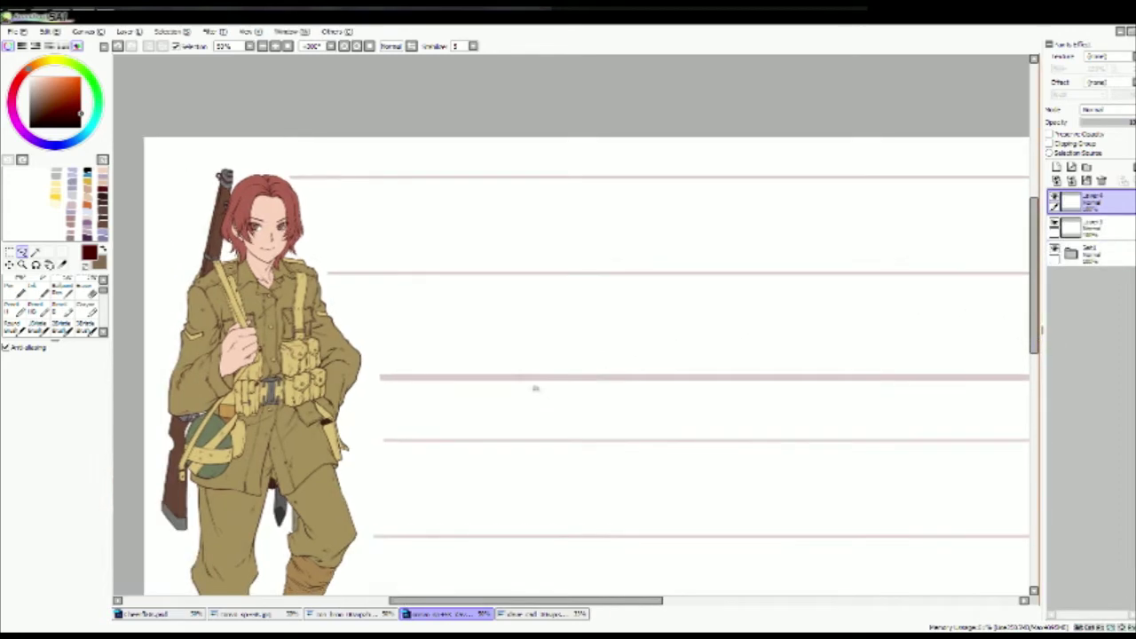
key("n")
mouse_move(442, 182)
left_mouse_down()
mouse_move(471, 251)
mouse_move(430, 245)
mouse_move(465, 243)
left_mouse_up()
mouse_move(424, 215)
left_mouse_down()
mouse_move(490, 210)
mouse_move(479, 255)
left_mouse_up()
mouse_move(424, 229)
left_mouse_down()
mouse_move(463, 270)
mouse_move(426, 269)
mouse_move(434, 275)
left_mouse_up()
mouse_move(432, 266)
left_mouse_down()
mouse_move(392, 277)
mouse_move(373, 325)
left_mouse_up()
left_click_drag(508, 293, 526, 364)
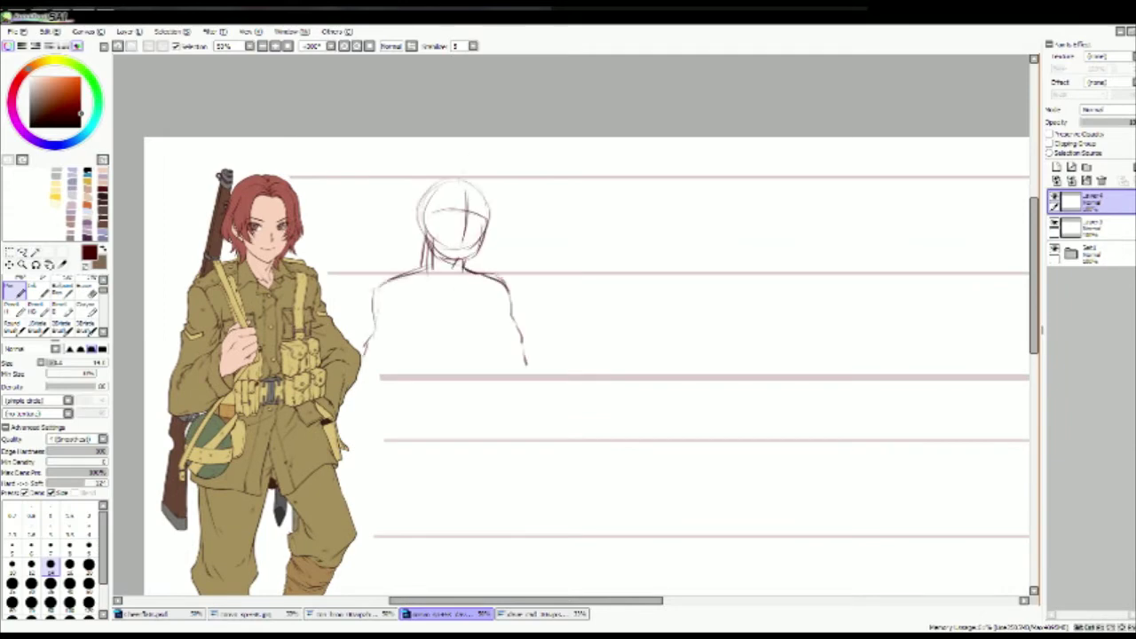
Step: Strengthen the new bust's head outline, jaw and ears with bolder lines
scroll(471, 166, "up", 2)
mouse_move(448, 265)
left_mouse_down()
mouse_move(480, 312)
mouse_move(525, 318)
mouse_move(551, 242)
mouse_move(536, 217)
left_mouse_up()
left_click_drag(455, 256, 532, 204)
mouse_move(451, 233)
left_mouse_down()
mouse_move(452, 299)
mouse_move(531, 258)
left_mouse_up()
left_click_drag(448, 265, 458, 289)
mouse_move(552, 228)
left_mouse_down()
mouse_move(549, 304)
mouse_move(505, 334)
left_mouse_up()
Step: Add the neck lines and facial centre guides to the new bust
mouse_move(460, 297)
left_mouse_down()
mouse_move(468, 339)
mouse_move(508, 359)
left_mouse_up()
mouse_move(458, 321)
left_mouse_down()
mouse_move(430, 374)
mouse_move(463, 363)
mouse_move(493, 387)
left_mouse_up()
left_click_drag(515, 347, 513, 376)
left_click_drag(493, 207, 483, 242)
mouse_move(502, 211)
left_mouse_down()
mouse_move(519, 218)
mouse_move(484, 257)
left_mouse_up()
left_click_drag(502, 298, 524, 300)
key("ctrl+z")
Step: Sketch the open shirt collar and firm up the shoulder line of the new bust
mouse_move(568, 372)
left_mouse_down()
mouse_move(558, 355)
mouse_move(507, 371)
left_mouse_up()
mouse_move(503, 346)
left_mouse_down()
mouse_move(472, 377)
mouse_move(463, 367)
left_mouse_up()
left_click_drag(459, 362, 509, 384)
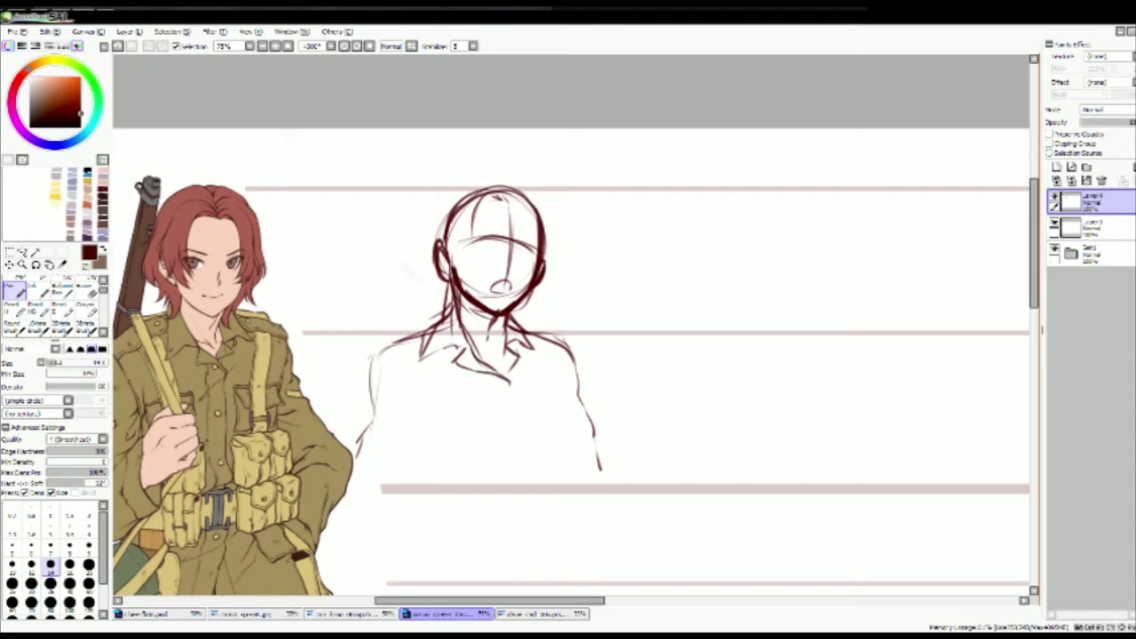
left_click_drag(435, 323, 418, 349)
left_click_drag(421, 332, 384, 355)
Step: Transform the bust sketch to a slightly smaller size
key("ctrl+t")
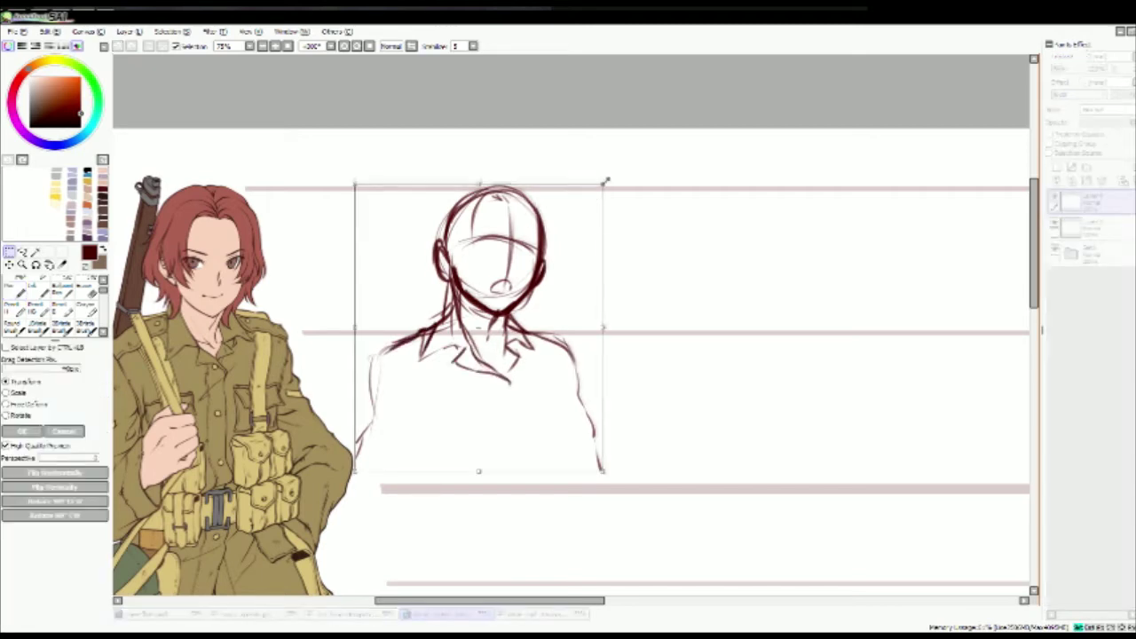
left_click_drag(604, 178, 588, 197)
key("Return")
left_click_drag(583, 254, 594, 254)
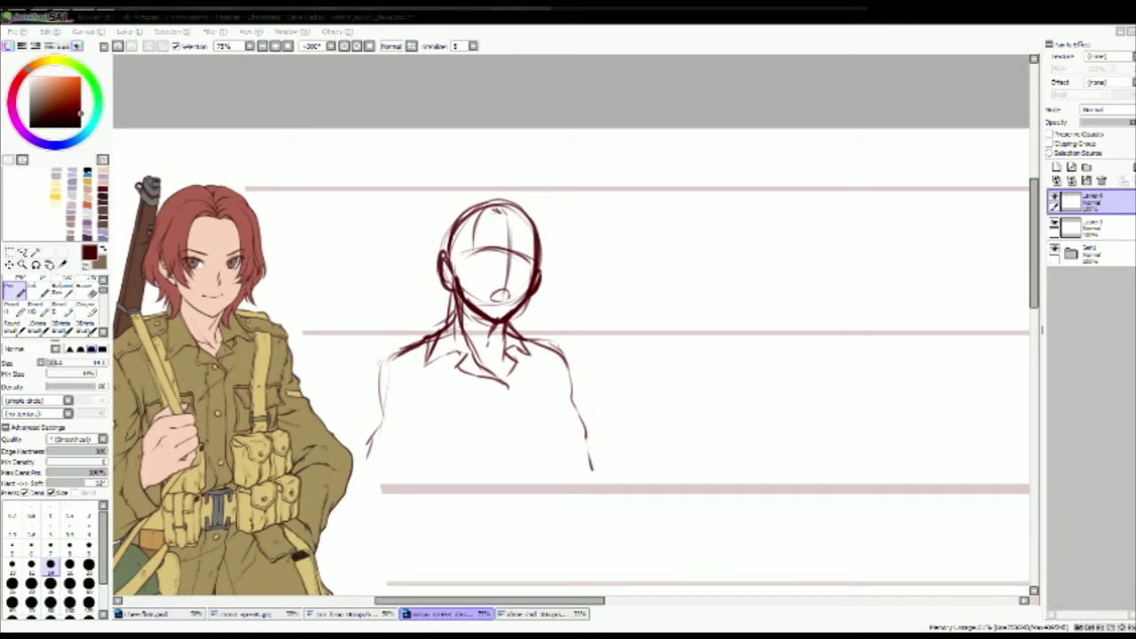
Step: Sketch a raised hand with a pointing index finger and its bent forearm in front of the bust's shoulder
left_click_drag(547, 350, 572, 410)
left_click_drag(563, 403, 555, 430)
left_click_drag(570, 359, 611, 479)
mouse_move(590, 343)
left_mouse_down()
mouse_move(622, 378)
mouse_move(607, 394)
left_mouse_up()
mouse_move(593, 320)
left_mouse_down()
mouse_move(607, 361)
mouse_move(590, 391)
mouse_move(625, 398)
left_mouse_up()
mouse_move(593, 318)
left_mouse_down()
mouse_move(608, 341)
mouse_move(586, 362)
mouse_move(621, 338)
left_mouse_up()
key("ctrl+z")
key("b")
key("n")
left_click_drag(600, 387, 593, 465)
mouse_move(627, 382)
left_mouse_down()
mouse_move(639, 453)
mouse_move(622, 486)
left_mouse_up()
left_click_drag(582, 378, 596, 426)
Step: Sketch the other arm bent toward the chest with a closed fist, including its upper sleeve lines
left_click_drag(381, 355, 387, 407)
mouse_move(400, 444)
left_mouse_down()
mouse_move(431, 415)
mouse_move(424, 471)
left_mouse_up()
mouse_move(413, 434)
left_mouse_down()
mouse_move(426, 467)
mouse_move(440, 420)
mouse_move(449, 449)
left_mouse_up()
left_click_drag(430, 440, 454, 478)
left_click_drag(410, 423, 391, 494)
left_click_drag(401, 490, 449, 474)
left_click_drag(391, 366, 375, 416)
left_click_drag(417, 369, 396, 417)
Step: Draw the parted fringe framing the bust's face
left_click_drag(485, 213, 469, 277)
mouse_move(478, 245)
left_mouse_down()
mouse_move(449, 286)
mouse_move(464, 291)
left_mouse_up()
mouse_move(458, 222)
left_mouse_down()
mouse_move(502, 197)
mouse_move(536, 229)
mouse_move(527, 286)
left_mouse_up()
left_click_drag(527, 206, 540, 222)
left_click_drag(539, 211, 553, 264)
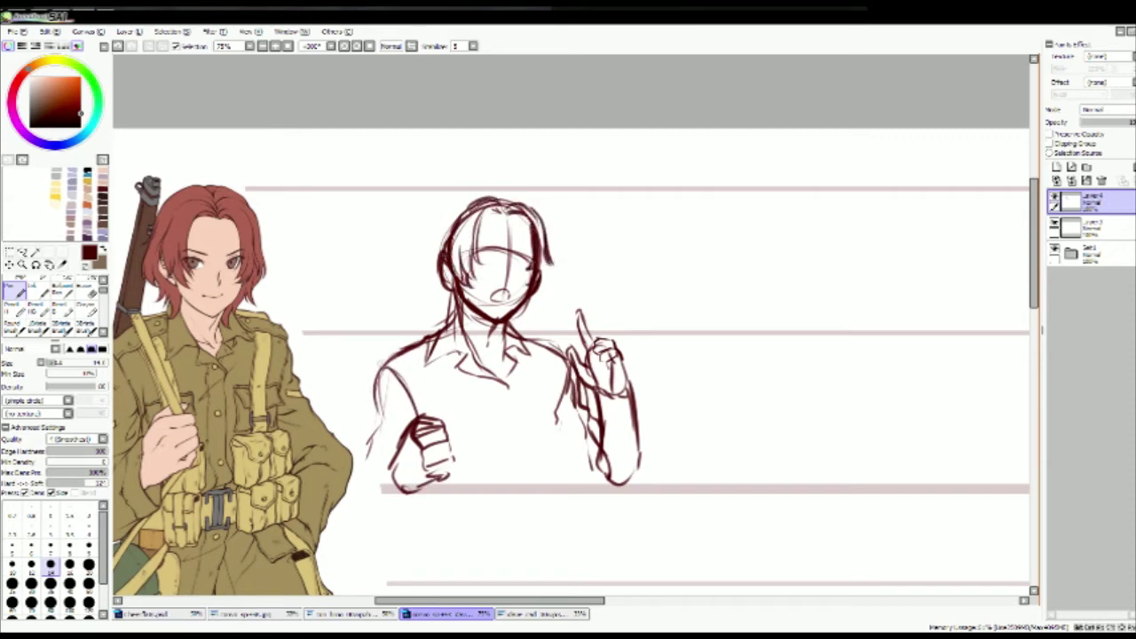
Step: Draw the outer contour of the chin-length hair around the crown and both sides of the head
mouse_move(504, 190)
left_mouse_down()
mouse_move(457, 203)
mouse_move(415, 263)
left_mouse_up()
left_click_drag(438, 248, 422, 313)
left_click_drag(444, 298, 471, 325)
left_click_drag(543, 283, 524, 318)
left_click_drag(481, 190, 432, 232)
left_click_drag(516, 218, 485, 204)
left_click_drag(489, 188, 415, 265)
left_click_drag(435, 258, 422, 304)
left_click_drag(552, 268, 542, 304)
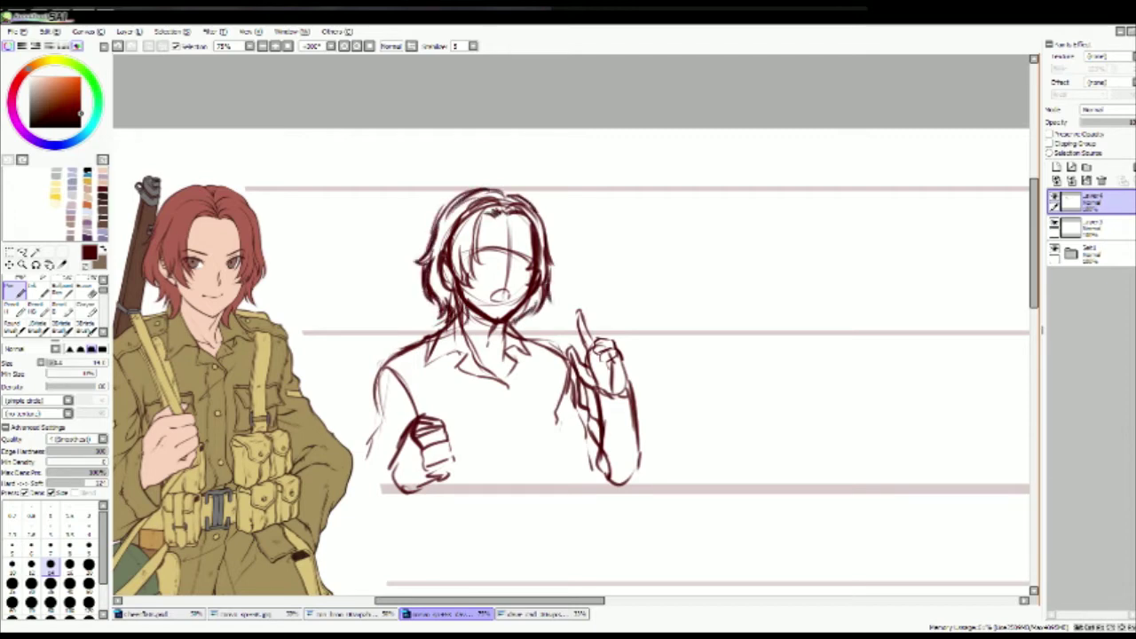
Step: Firm up the shoulder and sleeve seam on the fist side, and add the raised arm's wrist and cuff lines
mouse_move(467, 333)
left_mouse_down()
mouse_move(373, 377)
mouse_move(368, 435)
left_mouse_up()
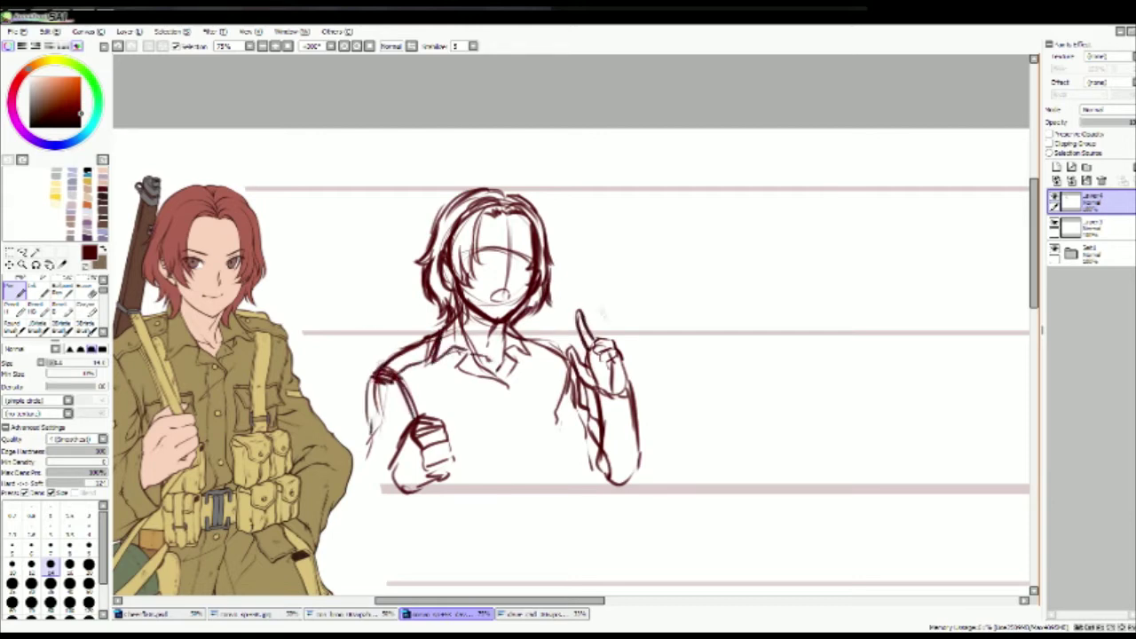
left_click_drag(584, 362, 599, 368)
mouse_move(609, 348)
left_mouse_down()
mouse_move(593, 375)
mouse_move(642, 417)
left_mouse_up()
left_click_drag(627, 373, 593, 444)
Step: Lasso the raised hand and shift it slightly upward and toward the head
key("l")
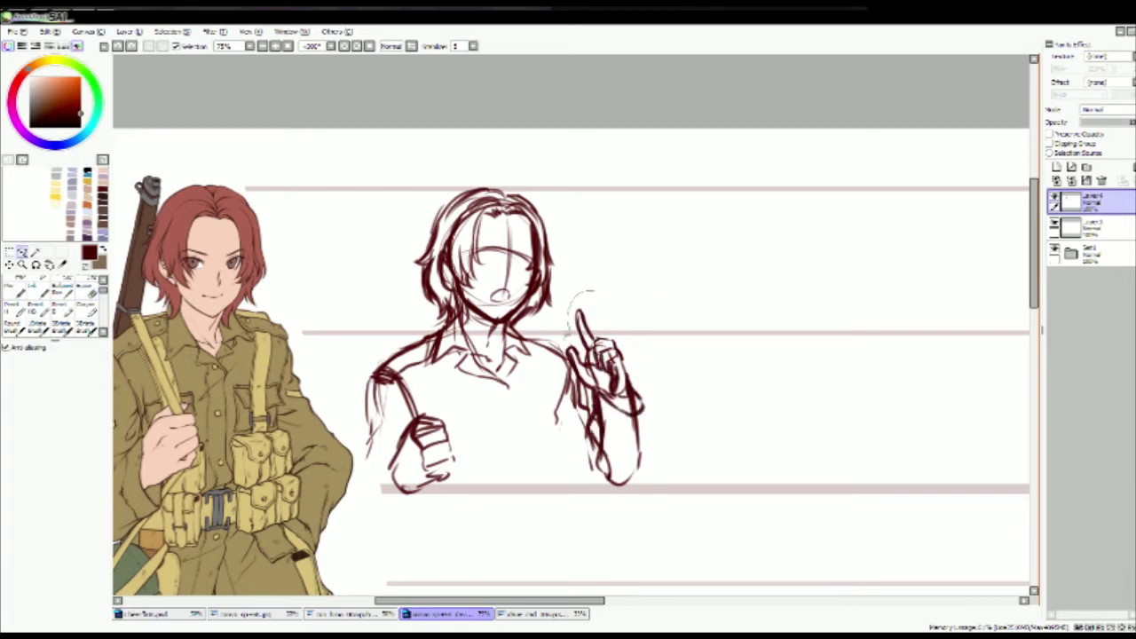
left_click_drag(588, 293, 568, 319)
key("ctrl+t")
left_click_drag(603, 355, 596, 344)
key("Return")
Step: Strengthen the raised arm's cuff and forearm outline, and erase overlapping lines where the hand meets the shoulder
key("n")
left_click_drag(601, 394, 630, 414)
mouse_move(627, 391)
left_mouse_down()
mouse_move(645, 410)
mouse_move(641, 444)
left_mouse_up()
left_click_drag(641, 430, 647, 488)
left_click_drag(595, 428, 586, 468)
left_click_drag(642, 475, 630, 501)
key("e")
mouse_move(562, 343)
left_mouse_down()
mouse_move(593, 384)
mouse_move(581, 367)
left_mouse_up()
key("n")
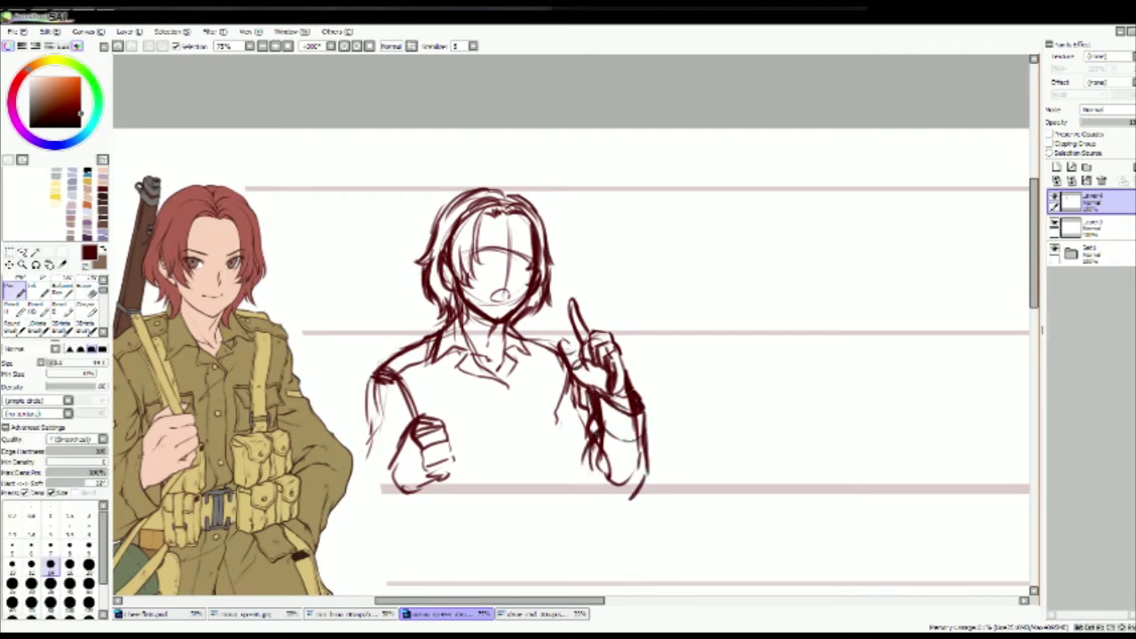
Step: Sketch the shirt front with both chest pockets, and add the rolled-sleeve folds on the fist arm
left_click_drag(569, 398, 570, 494)
left_click_drag(513, 392, 515, 490)
left_click_drag(524, 415, 552, 412)
mouse_move(522, 417)
left_mouse_down()
mouse_move(524, 444)
mouse_move(557, 460)
left_mouse_up()
left_click_drag(557, 419, 560, 455)
mouse_move(442, 424)
left_mouse_down()
mouse_move(481, 421)
mouse_move(456, 470)
left_mouse_up()
left_click_drag(484, 423, 486, 463)
left_click_drag(460, 469, 527, 474)
left_click_drag(399, 464, 378, 492)
mouse_move(373, 435)
left_mouse_down()
mouse_move(367, 484)
mouse_move(364, 456)
left_mouse_up()
left_click_drag(396, 439, 372, 470)
Step: Draw the webbing strap down the chest and the ammunition pouch beside the raised arm's elbow
mouse_move(527, 353)
left_mouse_down()
mouse_move(560, 342)
mouse_move(538, 467)
left_mouse_up()
left_click_drag(546, 357, 554, 424)
mouse_move(549, 380)
left_mouse_down()
mouse_move(556, 465)
mouse_move(566, 455)
left_mouse_up()
mouse_move(522, 474)
left_mouse_down()
mouse_move(525, 492)
mouse_move(567, 491)
left_mouse_up()
left_click_drag(523, 469, 563, 495)
left_click_drag(552, 453, 584, 490)
Step: Rework the raised arm's elbow and forearm, erasing the inner lines and redrawing the sleeve with bolder contours
left_click_drag(646, 471, 625, 515)
mouse_move(582, 497)
left_mouse_down()
mouse_move(615, 513)
mouse_move(607, 520)
left_mouse_up()
key("e")
left_click_drag(639, 484, 593, 449)
mouse_move(643, 419)
left_mouse_down()
mouse_move(596, 395)
mouse_move(605, 460)
left_mouse_up()
key("n")
left_click_drag(593, 396, 600, 481)
left_click_drag(639, 382, 644, 440)
left_click_drag(646, 408, 634, 513)
Step: Draw the webbing straps on the fist side of the chest and finish that arm's elbow and sleeve lines
left_click_drag(393, 474, 416, 531)
left_click_drag(396, 350, 428, 416)
left_click_drag(405, 353, 441, 430)
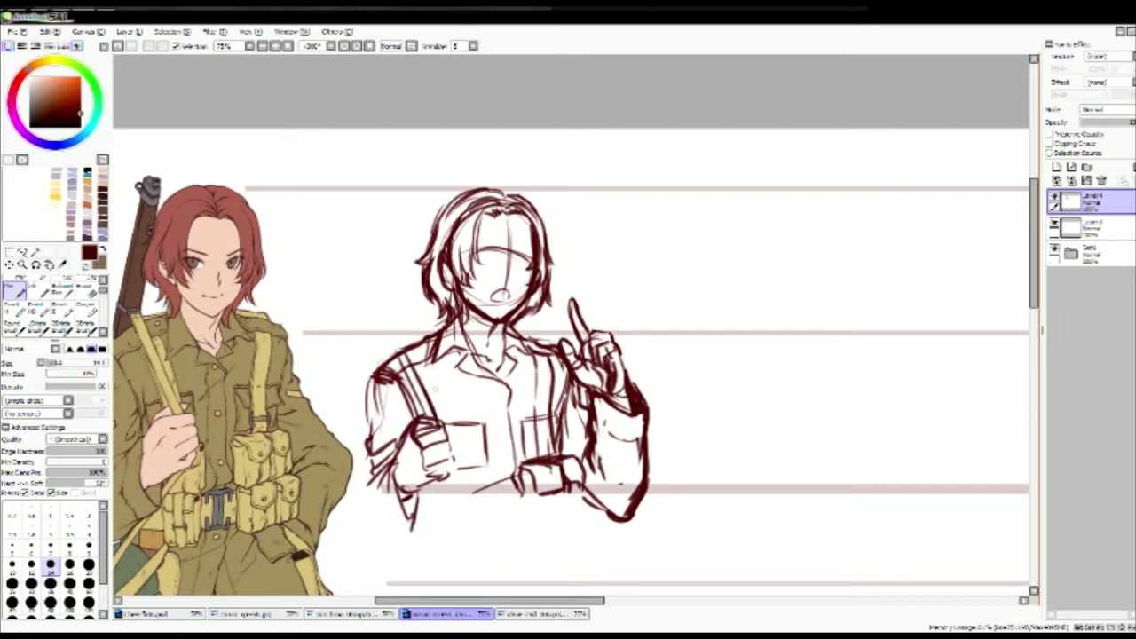
left_click_drag(460, 385, 472, 497)
mouse_move(451, 373)
left_mouse_down()
mouse_move(462, 397)
mouse_move(453, 460)
left_mouse_up()
left_click_drag(421, 364, 439, 394)
left_click_drag(373, 460, 357, 497)
Step: Write the note "hand can change" beside the head with an arrow pointing down to the raised hand
left_click_drag(679, 380, 684, 385)
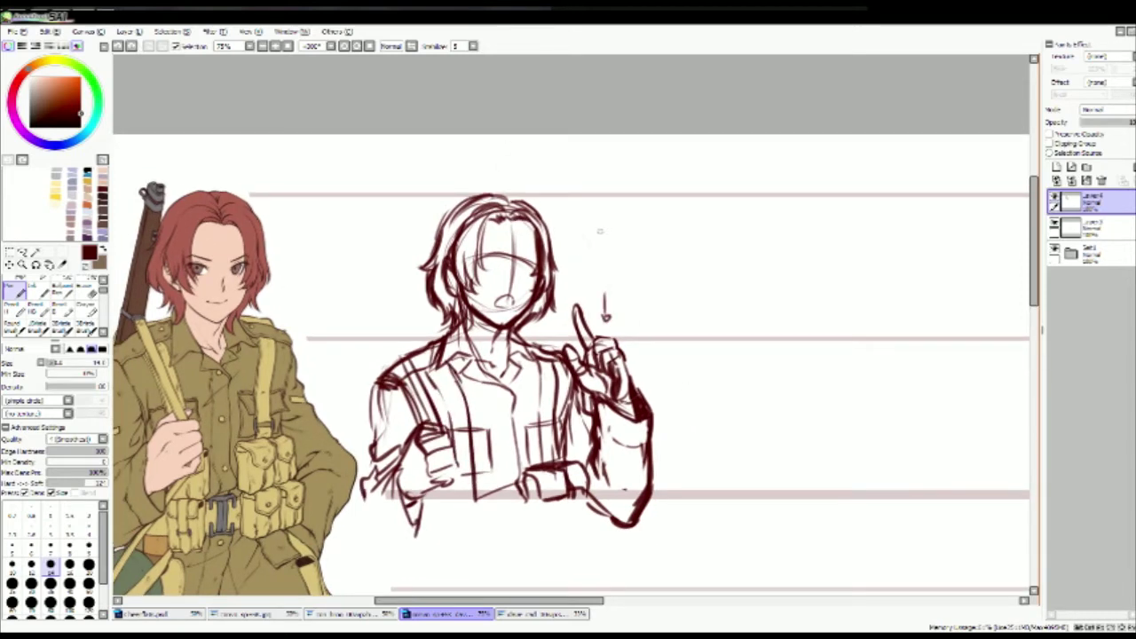
key("e")
left_click_drag(597, 276, 595, 283)
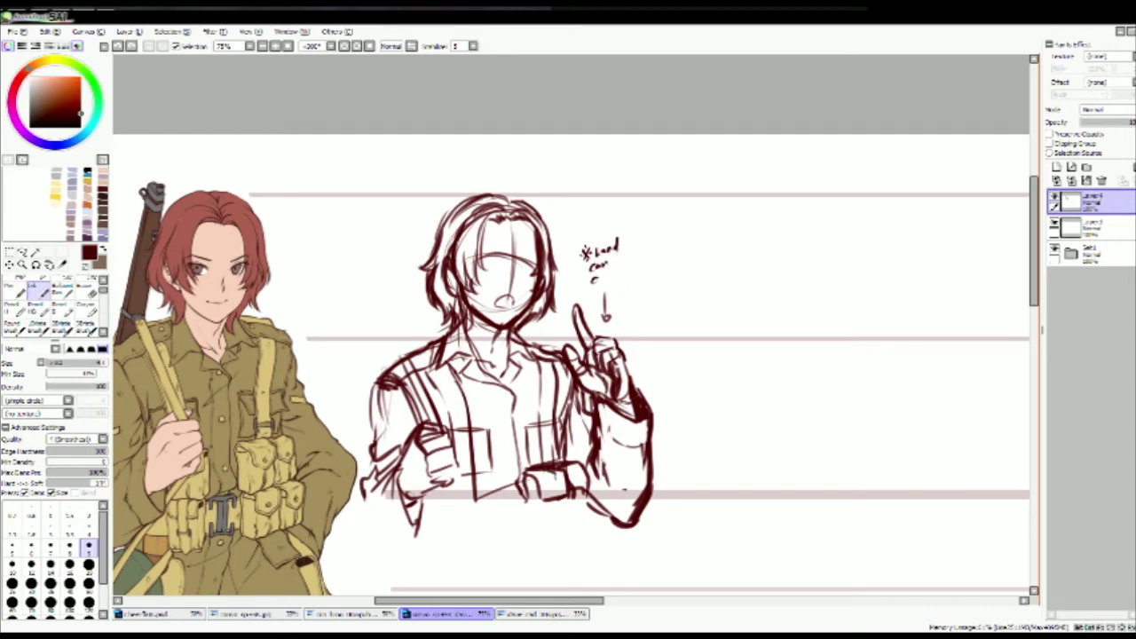
mouse_move(501, 199)
left_mouse_down()
mouse_move(563, 266)
mouse_move(565, 323)
mouse_move(641, 337)
mouse_move(612, 282)
mouse_move(646, 299)
left_mouse_up()
Step: Select and transform the raised hand to refine its placement under the note's arrow
key("l")
key("ctrl+t")
key("Return")
key("n")
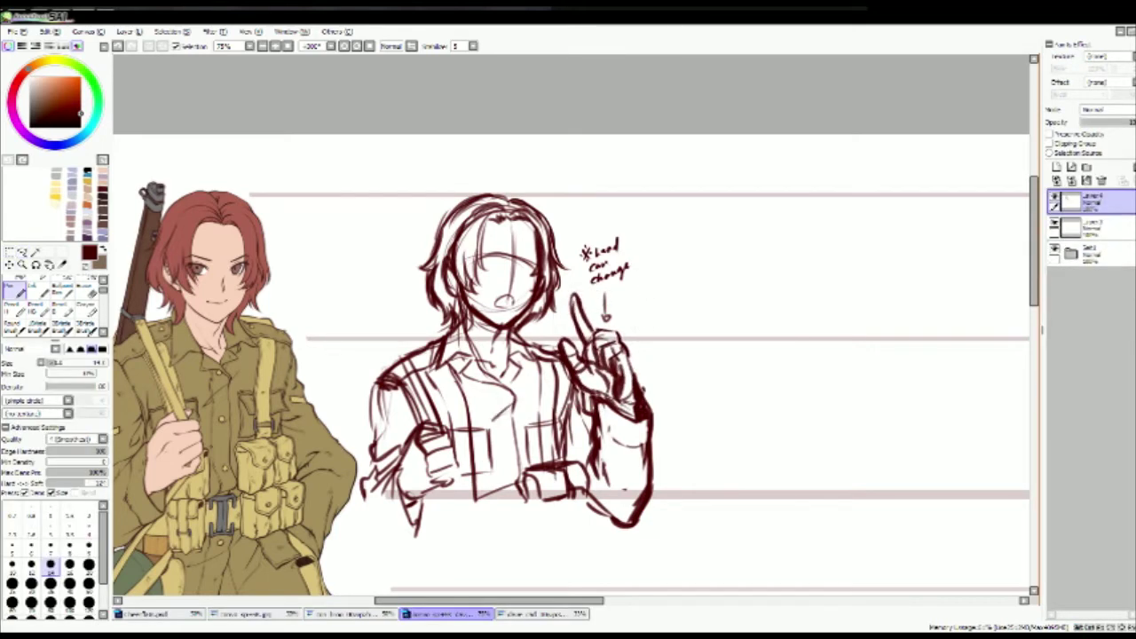
Step: Add the shirt button and the shoulder strap detail beside the collar
mouse_move(446, 332)
left_mouse_down()
mouse_move(385, 366)
mouse_move(446, 332)
left_mouse_up()
mouse_move(515, 334)
left_mouse_down()
mouse_move(554, 335)
mouse_move(553, 346)
left_mouse_up()
left_click_drag(505, 323, 508, 359)
Step: Sketch the slung rifle behind the fist-side shoulder, running from beside the head down past the sleeve
left_click_drag(412, 210, 387, 319)
left_click_drag(409, 227, 369, 382)
left_click_drag(424, 290, 405, 364)
mouse_move(425, 197)
left_mouse_down()
mouse_move(364, 396)
mouse_move(442, 194)
mouse_move(419, 318)
mouse_move(435, 234)
mouse_move(364, 403)
left_mouse_up()
key("ctrl+z")
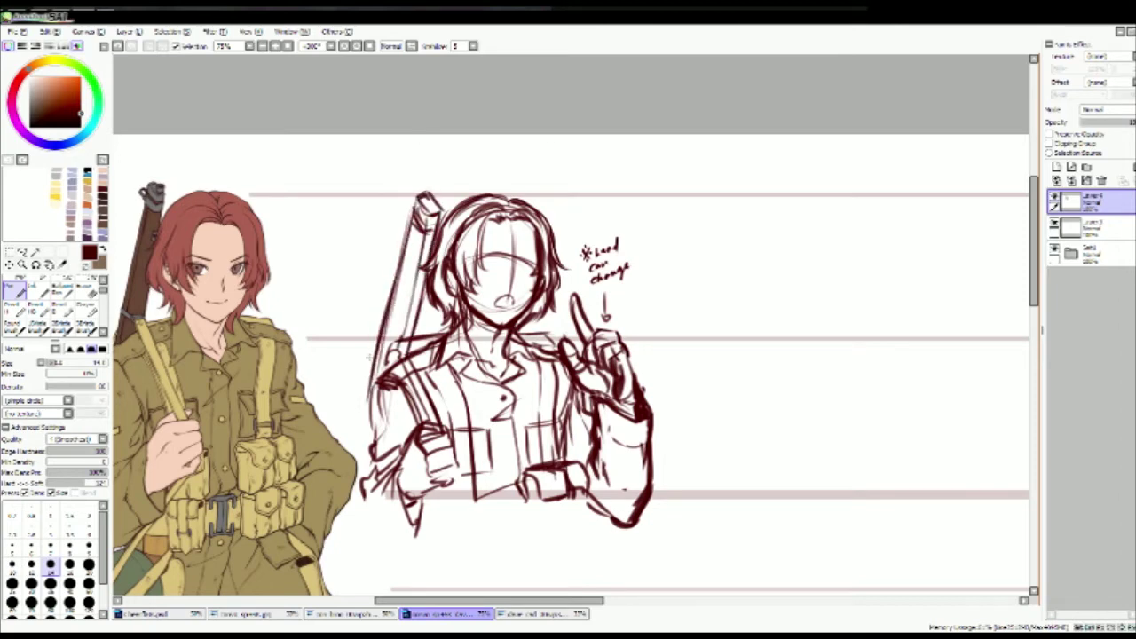
left_click_drag(389, 313, 346, 454)
Step: Clean up and strengthen the hair outline around the bust's crown, sides and jaw
scroll(568, 355, "down", 1)
key("e")
key("n")
mouse_move(461, 222)
left_mouse_down()
mouse_move(451, 271)
mouse_move(497, 190)
mouse_move(513, 199)
left_mouse_up()
mouse_move(454, 286)
left_mouse_down()
mouse_move(465, 318)
mouse_move(515, 334)
left_mouse_up()
key("n")
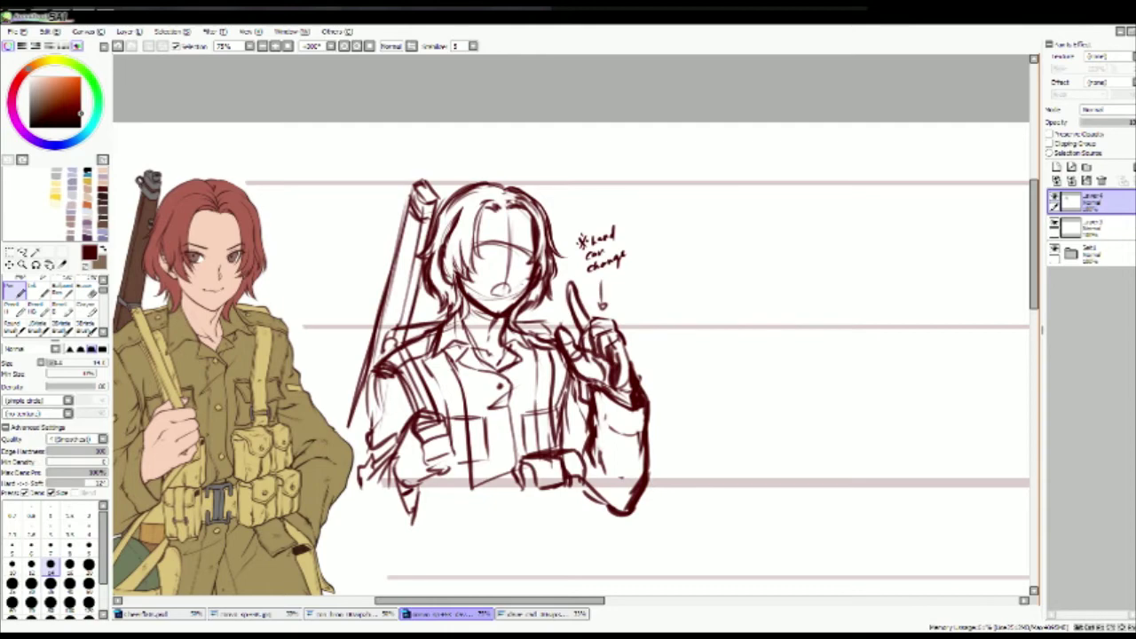
Step: Erase the mouth circle and lower face guides, and place a rough nose mark
scroll(569, 355, "down", 1)
key("e")
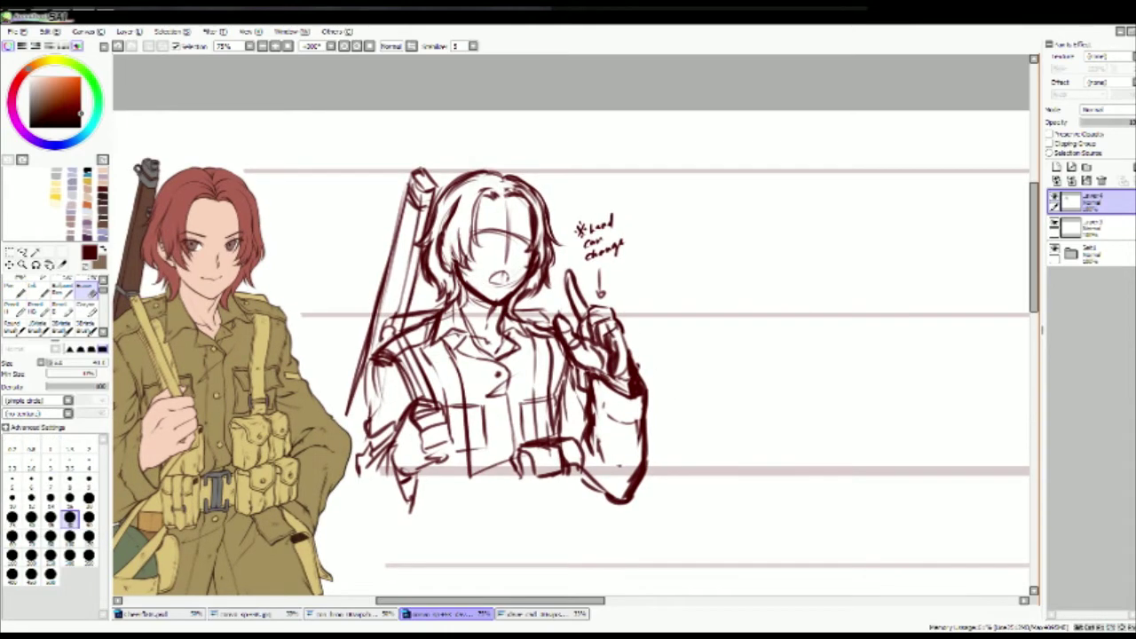
key("n")
scroll(545, 228, "up", 1)
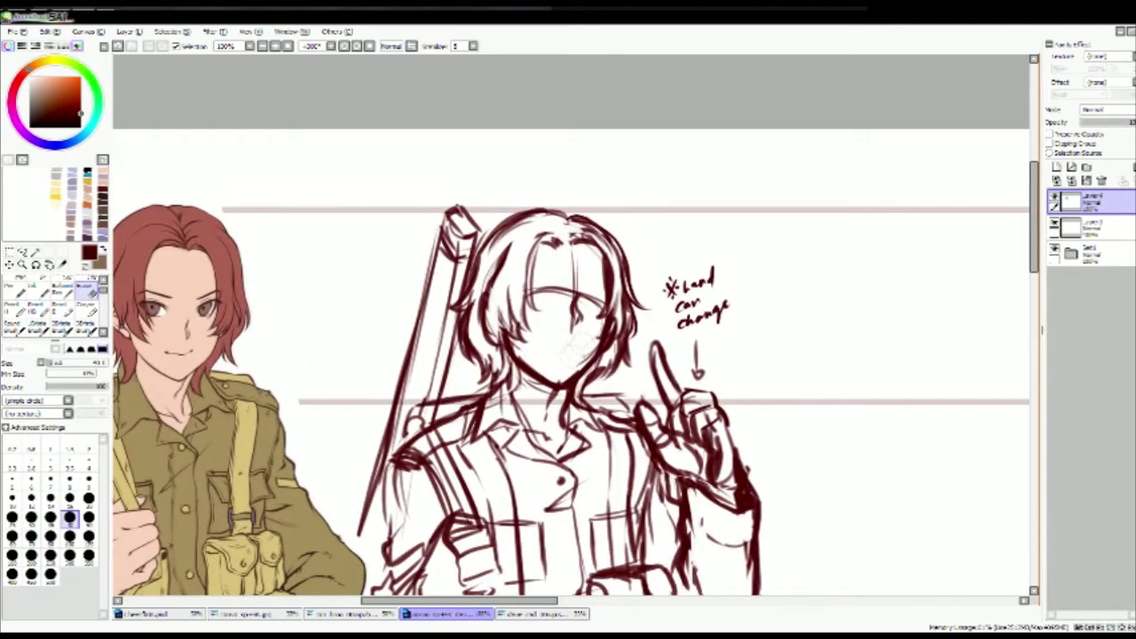
key("e")
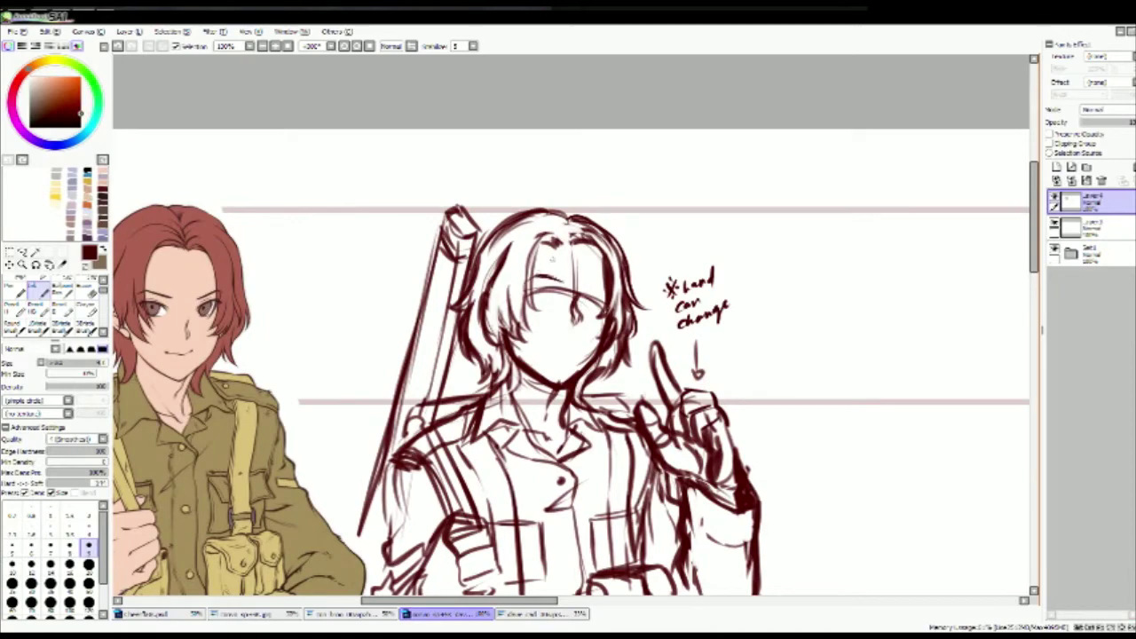
Step: Draw the eyebrows, nose and slightly open mouth, clearing the remaining facial construction lines
key("n")
mouse_move(568, 356)
left_mouse_down()
mouse_move(535, 323)
mouse_move(544, 313)
mouse_move(584, 344)
left_mouse_up()
key("ctrl+z")
key("ctrl+z")
left_click_drag(542, 213, 568, 258)
key("n")
left_click_drag(513, 229, 520, 271)
key("n")
left_click_drag(513, 196, 535, 213)
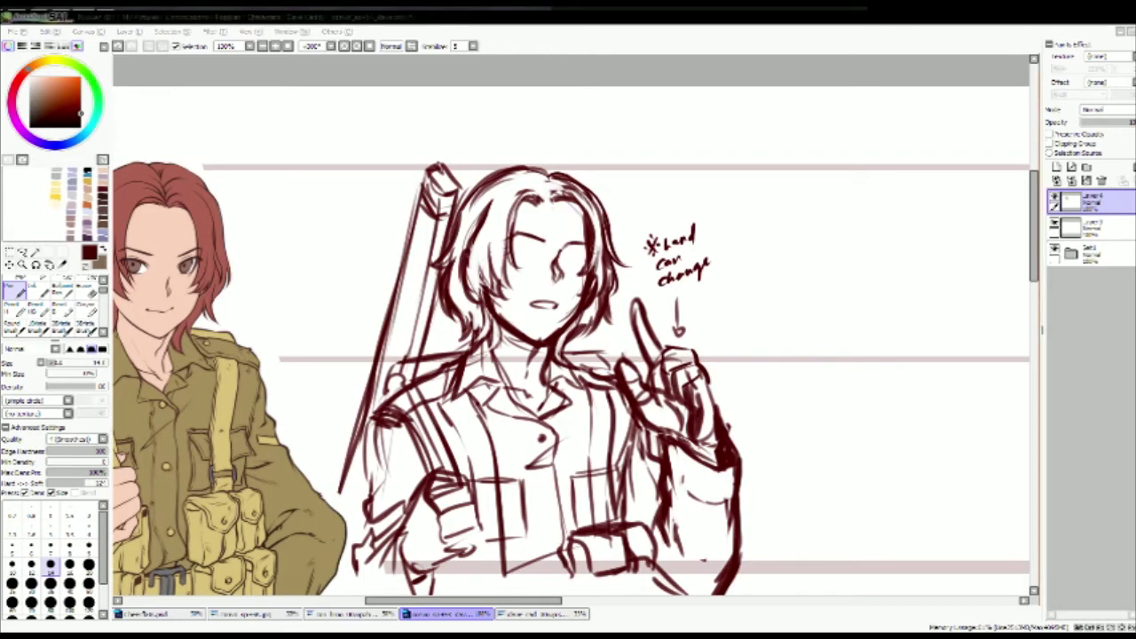
Step: Draw both eyes with dark irises beneath the eyebrows
key("n")
scroll(568, 337, "up", 1)
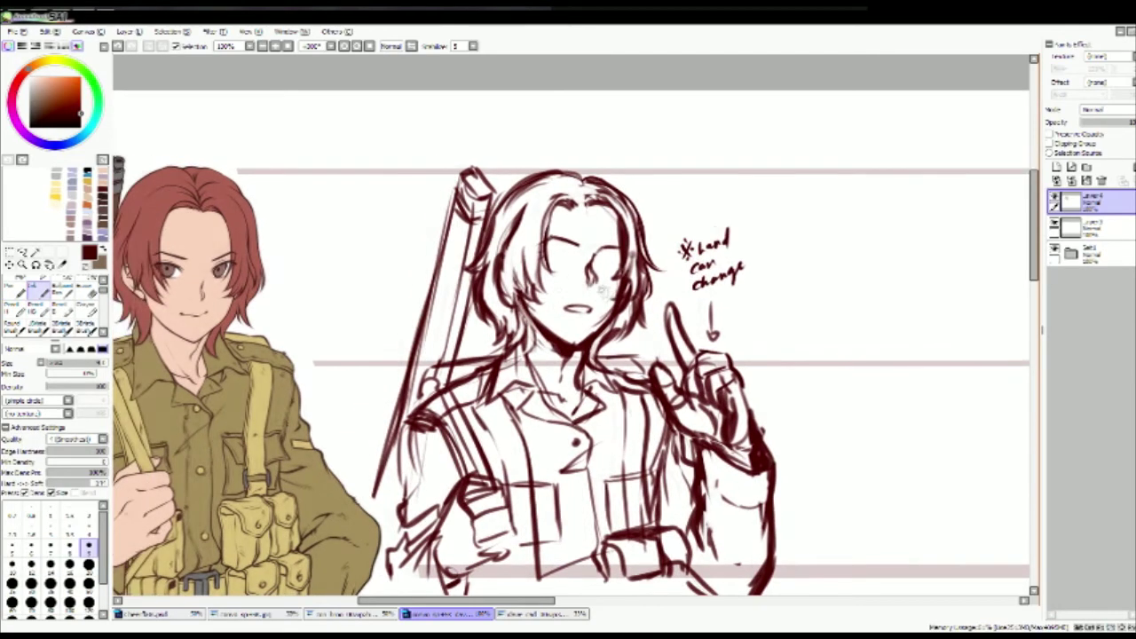
mouse_move(549, 257)
left_mouse_down()
mouse_move(577, 247)
mouse_move(564, 250)
mouse_move(574, 261)
left_mouse_up()
key("ctrl+z")
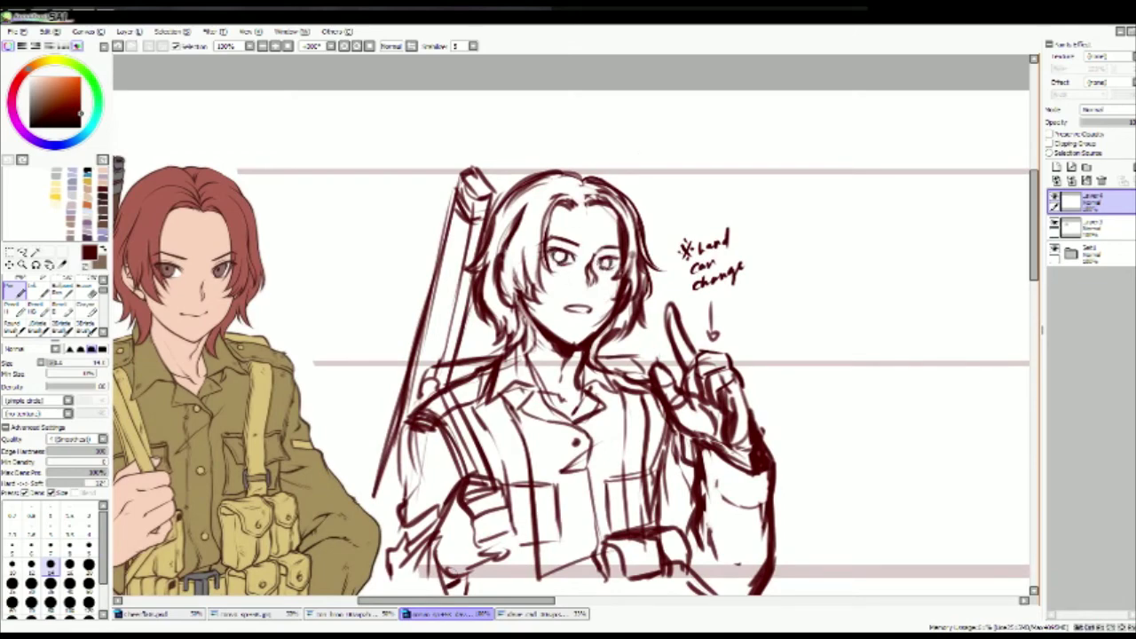
scroll(568, 338, "down", 1)
key("e")
scroll(568, 337, "right", 1)
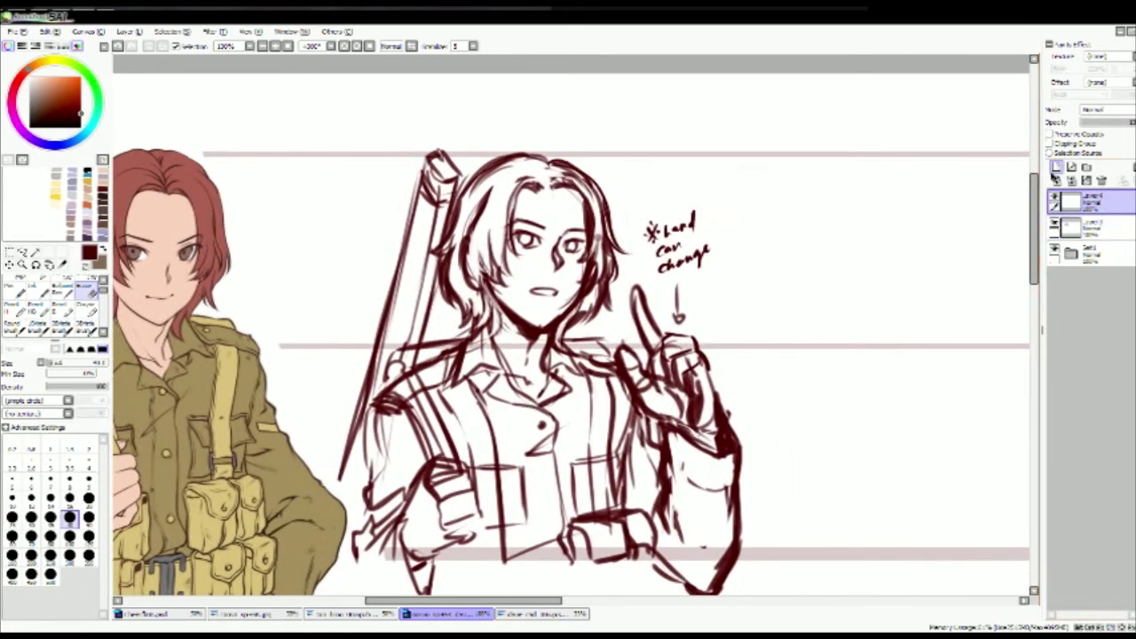
key("n")
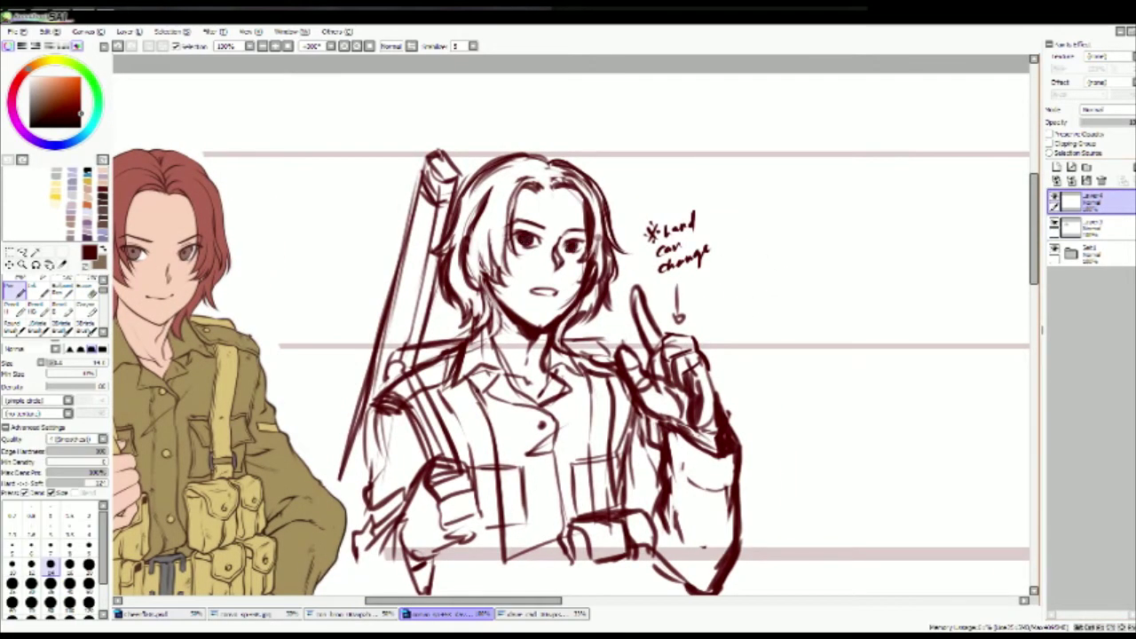
Step: Erase the fist-side sketch lines that extend below the thick guide line, and make the top layer active again
scroll(569, 337, "down", 3)
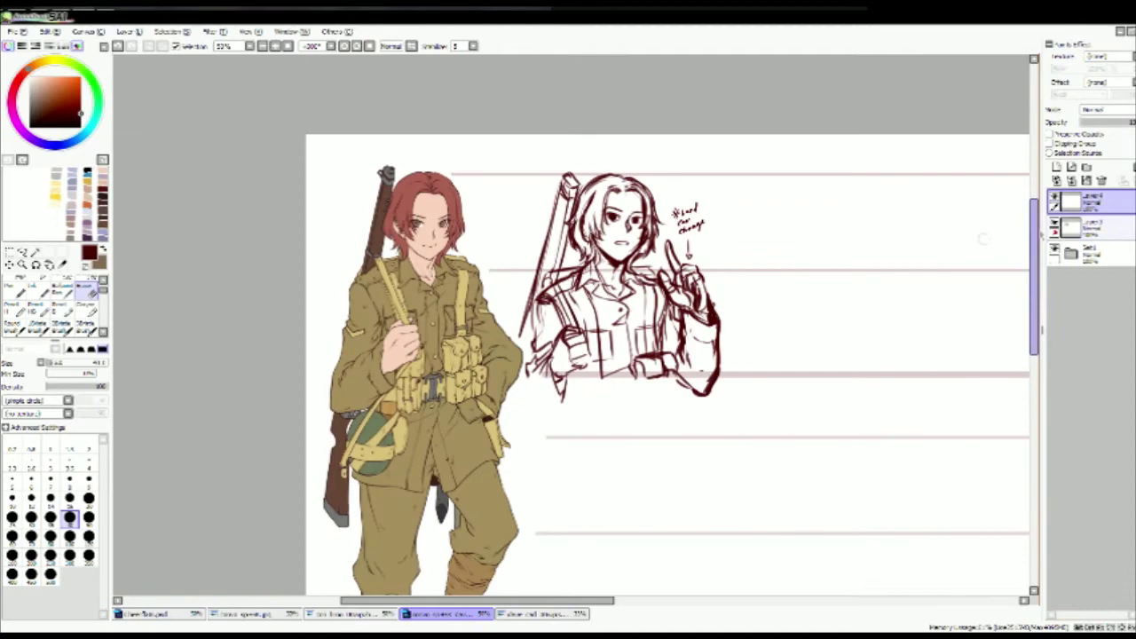
scroll(568, 355, "right", 1)
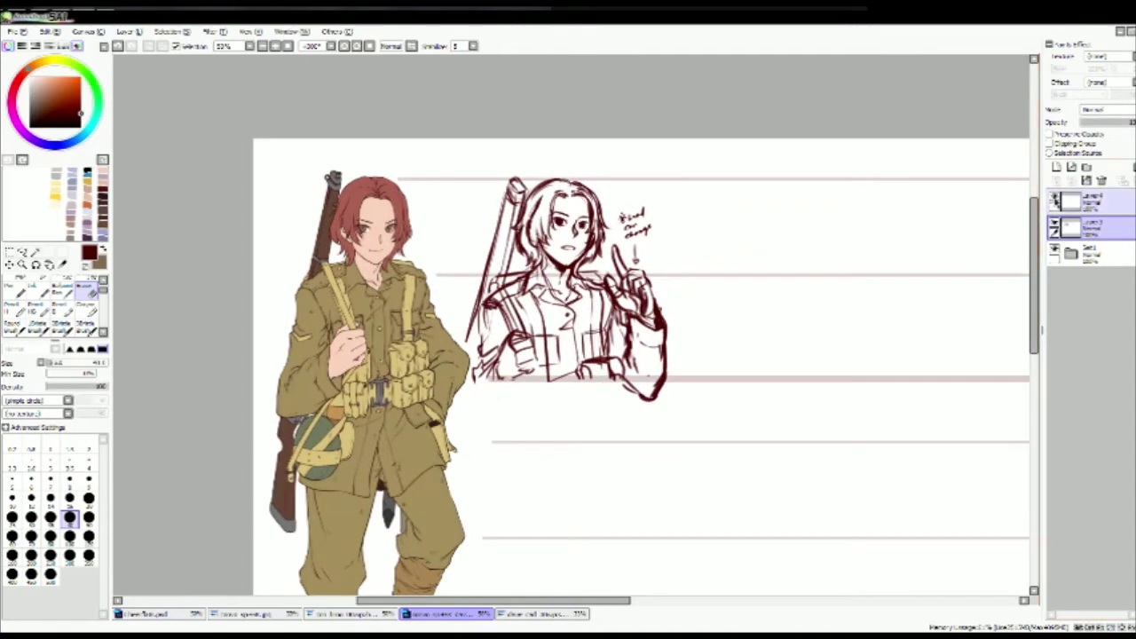
left_click(1057, 201)
key("b")
Step: Lightly sketch a second bust next to the first, with an oval head, sloping shoulders and one hand raised to the chin
scroll(690, 376, "right", 2)
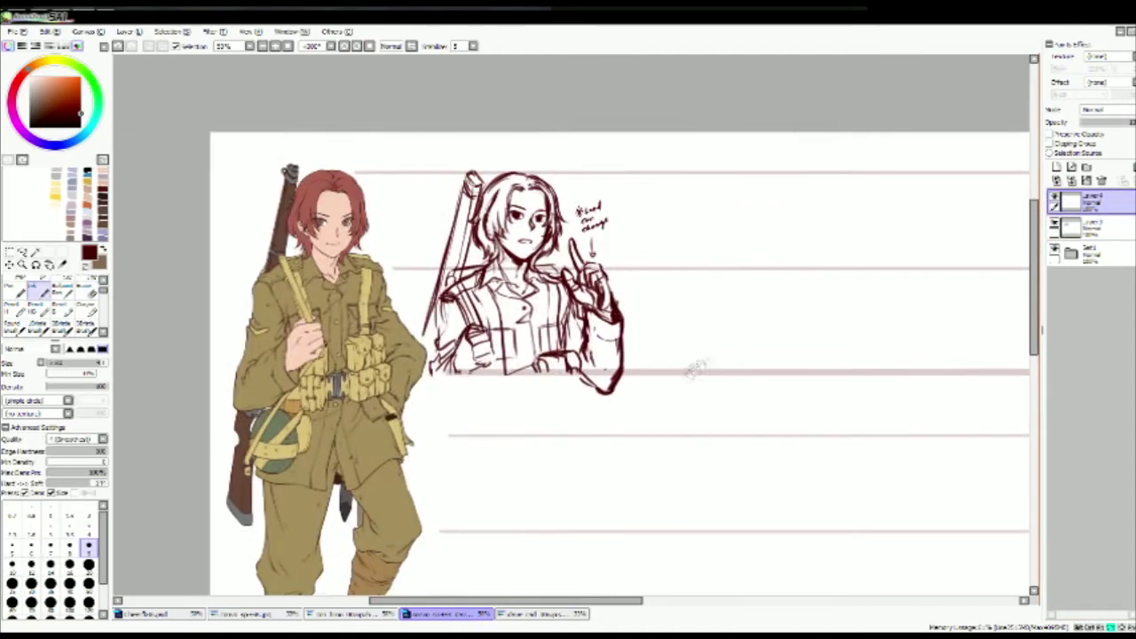
mouse_move(617, 180)
left_mouse_down()
mouse_move(597, 244)
mouse_move(664, 253)
mouse_move(639, 273)
left_mouse_up()
left_click_drag(601, 228, 546, 360)
left_click_drag(622, 276, 677, 318)
mouse_move(641, 257)
left_mouse_down()
mouse_move(662, 274)
mouse_move(666, 311)
left_mouse_up()
left_click_drag(673, 289, 710, 348)
left_click_drag(655, 320, 686, 360)
left_click_drag(694, 321, 725, 384)
left_click_drag(668, 279, 692, 300)
left_click_drag(557, 282, 529, 346)
mouse_move(563, 375)
left_mouse_down()
mouse_move(538, 385)
mouse_move(591, 364)
left_mouse_up()
Step: Add the second bust's jaw, neck and open collar lines
left_click_drag(611, 219, 586, 296)
left_click_drag(627, 279, 620, 295)
left_click_drag(588, 249, 565, 272)
left_click_drag(581, 261, 567, 306)
left_click_drag(613, 304, 595, 315)
Step: Sketch the second bust's hair with loose strokes over the crown, fringe and back of the head
left_click_drag(654, 197, 636, 211)
left_click_drag(641, 204, 616, 240)
left_click_drag(650, 170, 602, 183)
left_click_drag(615, 174, 581, 209)
left_click_drag(577, 197, 573, 257)
left_click_drag(598, 236, 577, 262)
left_click_drag(577, 197, 565, 219)
left_click_drag(604, 174, 565, 197)
left_click_drag(661, 170, 588, 197)
left_click_drag(653, 190, 668, 220)
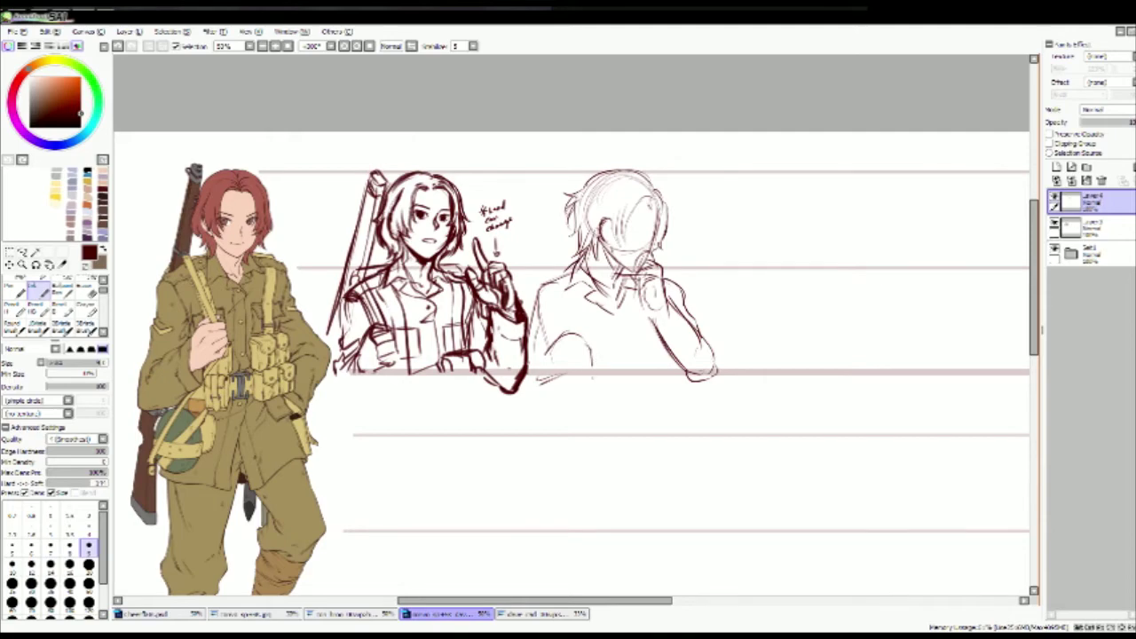
Step: Nudge the second bust sketch slightly upward with a transform and clear its lower torso and hip-side arm lines
scroll(572, 324, "up", 1)
scroll(573, 324, "up", 1)
key("ctrl+t")
mouse_move(701, 392)
left_mouse_down()
mouse_move(717, 386)
mouse_move(701, 388)
left_mouse_up()
key("Return")
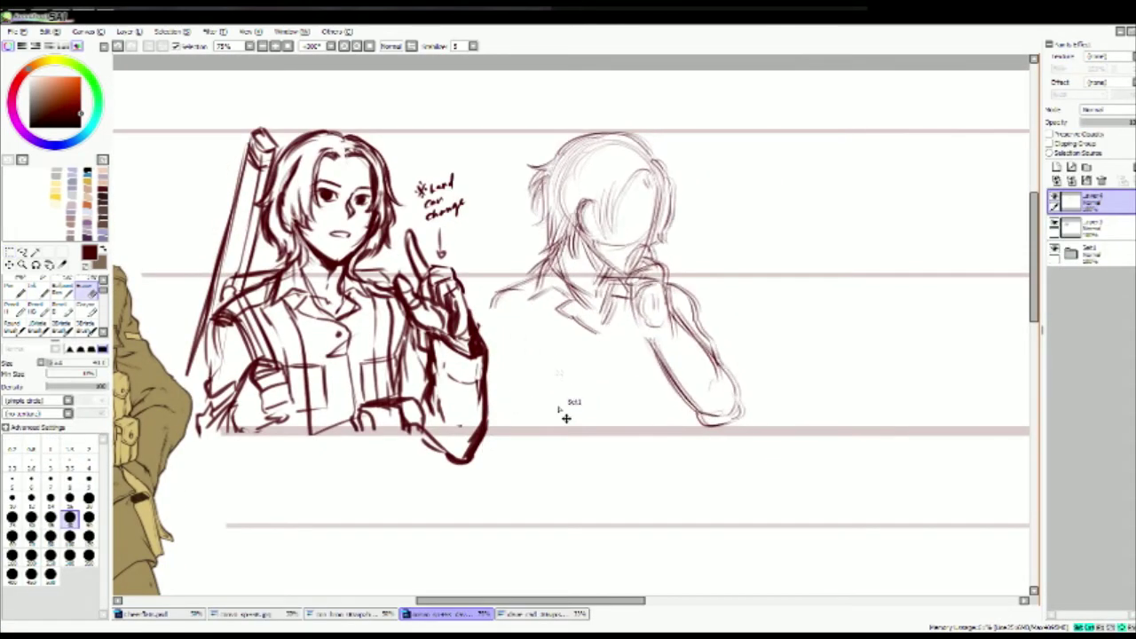
Step: Draw the second bust's chin and the curled fingers of the fist held against it in darker lines
key("n")
key("b")
key("ctrl+z")
key("ctrl+y")
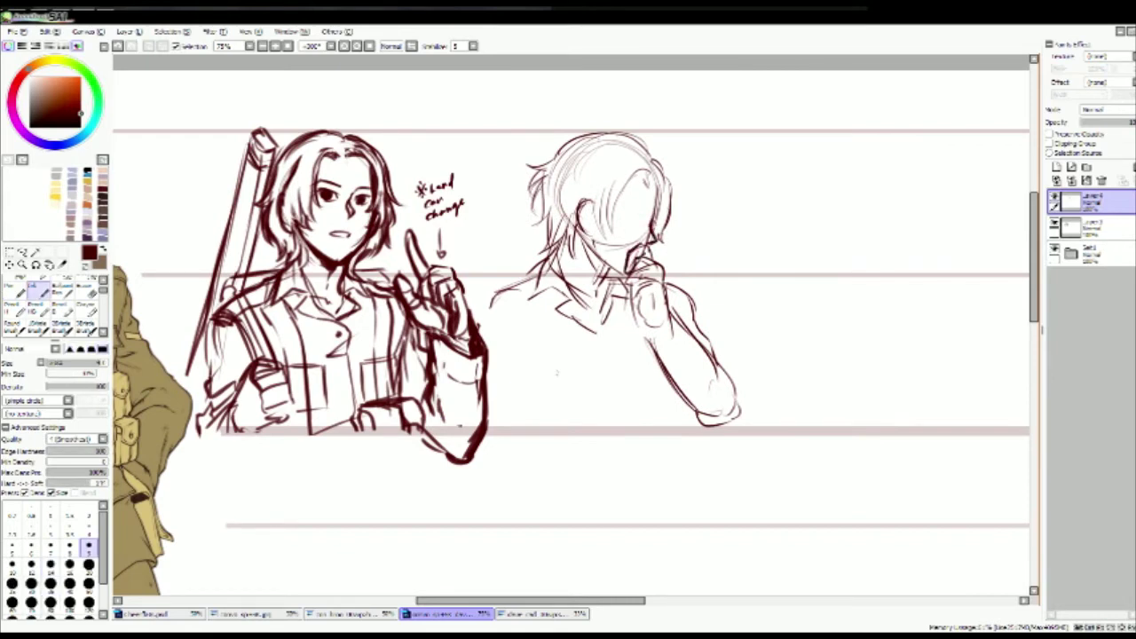
key("ctrl+y")
key("ctrl+y")
key("ctrl+y")
key("ctrl+y")
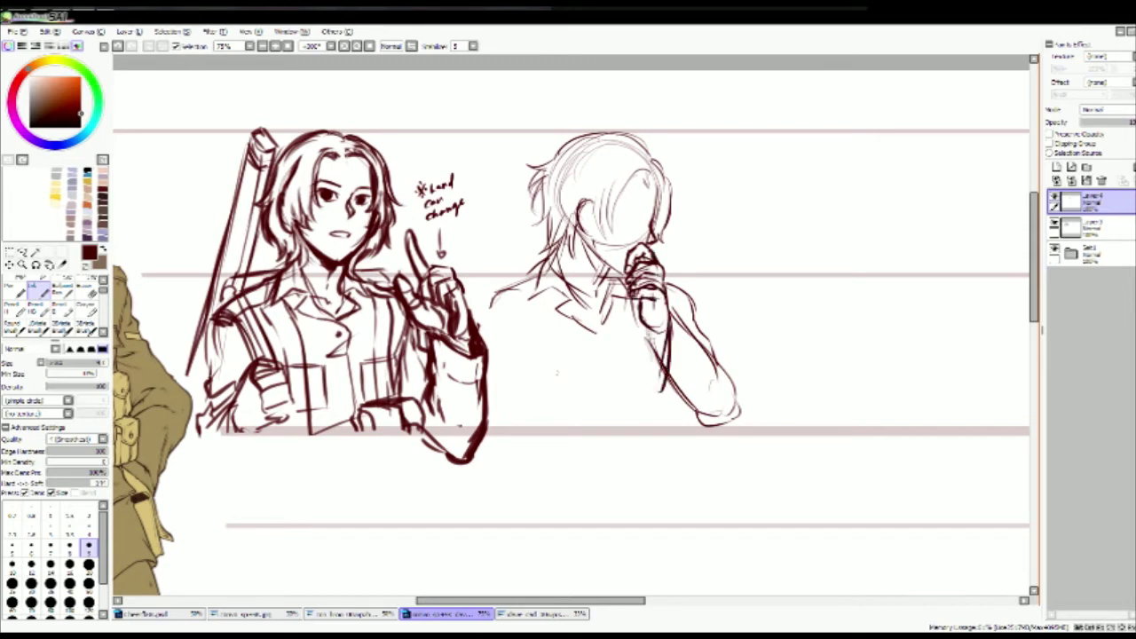
Step: Draw the raised arm's sleeve cuff, forearm and elbow in darker lines on the second bust
key("ctrl+y")
key("ctrl+y")
key("ctrl+y")
key("ctrl+y")
key("ctrl+y")
key("ctrl+y")
key("ctrl+y")
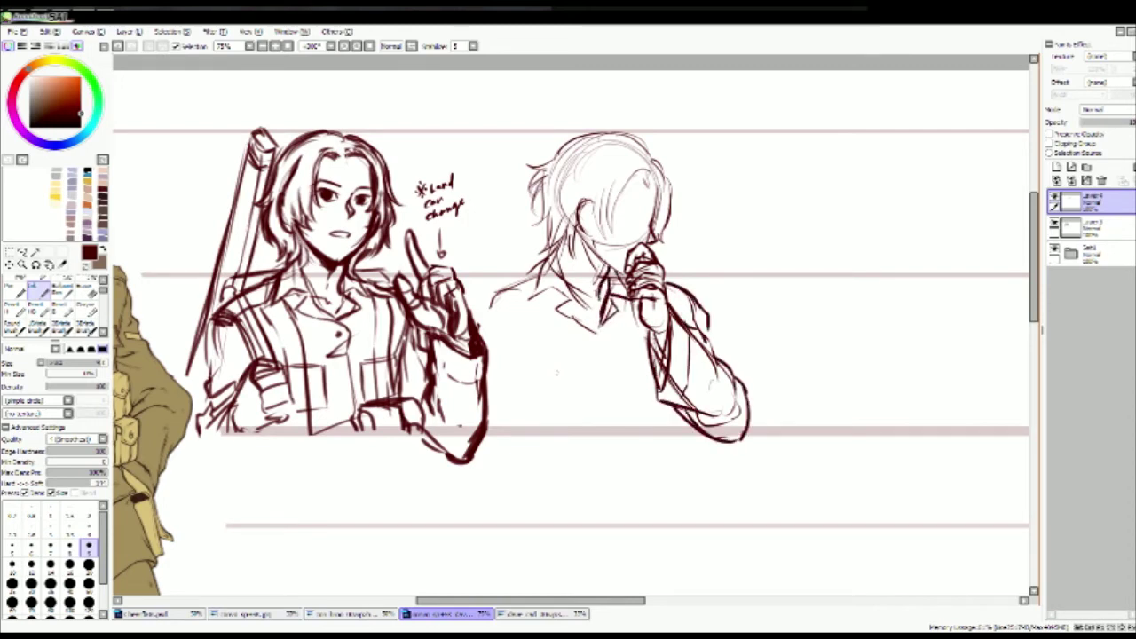
Step: Draw the second bust's neck, collar edges and rear shoulder slope in darker lines
key("ctrl+y")
key("ctrl+y")
key("ctrl+y")
key("ctrl+y")
key("ctrl+y")
key("ctrl+y")
key("ctrl+y")
key("ctrl+y")
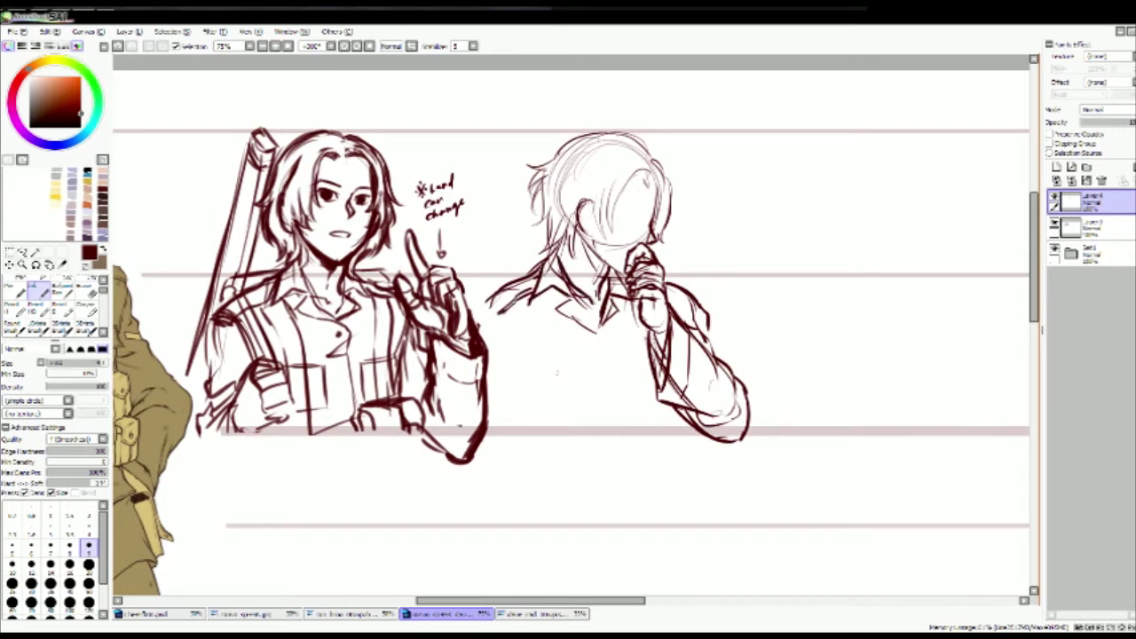
Step: Extend the second bust's collar lapel and draw the hair parting with strands falling along the face
key("ctrl+y")
key("ctrl+y")
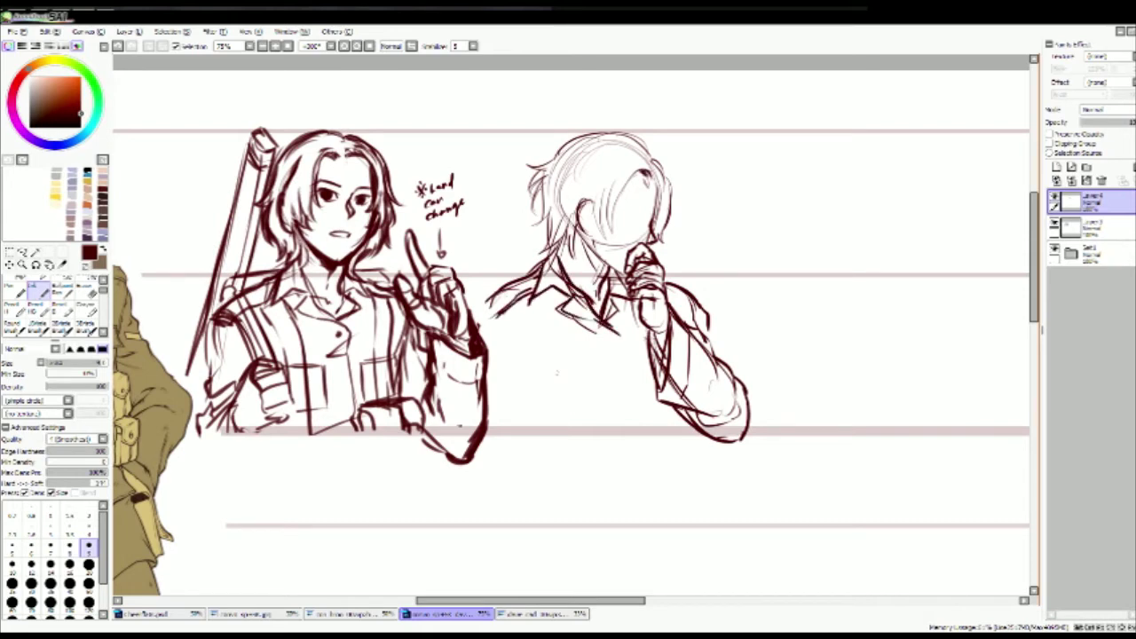
key("ctrl+y")
key("ctrl+y")
key("e")
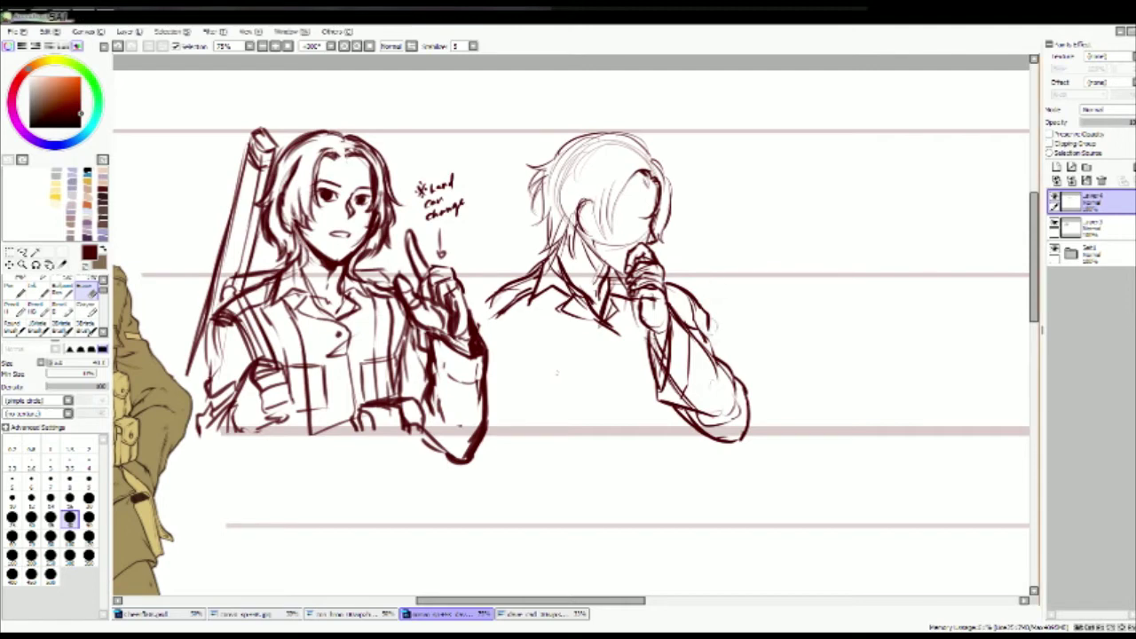
Step: Lightly mark the shirt front on the second bust with a diagonal chest line and a vertical line
key("n")
left_click_drag(639, 336, 580, 372)
left_click_drag(621, 357, 628, 411)
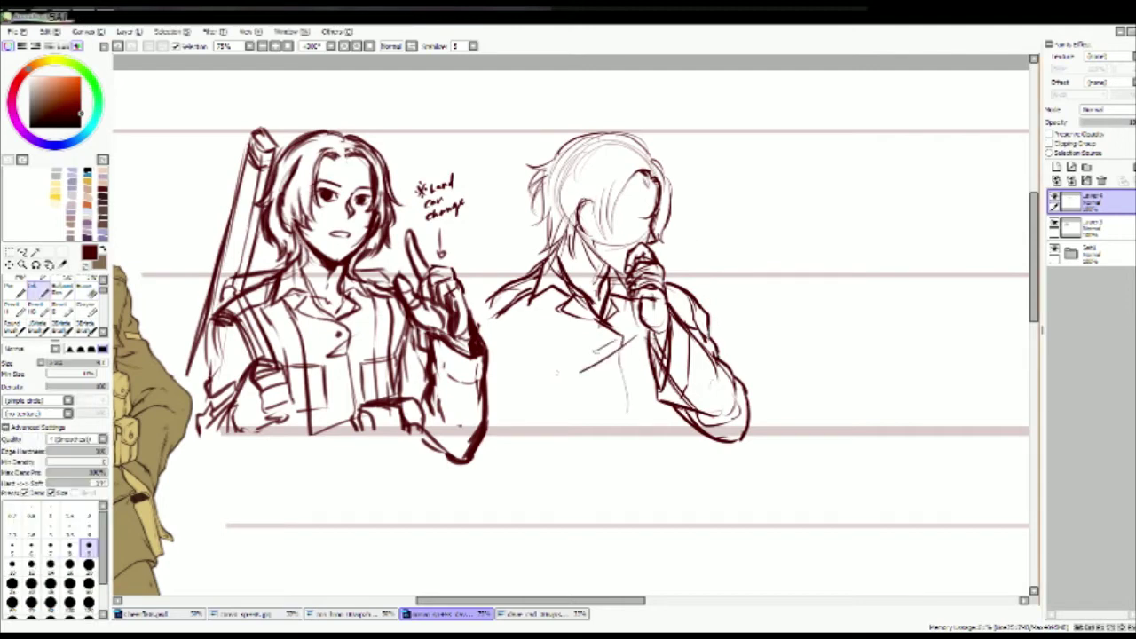
Step: Draw the second bust's side hair strands around the ear and the jaw and neck line below them
mouse_move(626, 179)
left_mouse_down()
mouse_move(620, 219)
mouse_move(602, 236)
left_mouse_up()
left_click_drag(608, 184, 593, 232)
left_click_drag(613, 159, 591, 183)
left_click_drag(596, 195, 590, 227)
left_click_drag(602, 176, 581, 233)
mouse_move(598, 208)
left_mouse_down()
mouse_move(587, 235)
mouse_move(596, 243)
left_mouse_up()
mouse_move(599, 252)
left_mouse_down()
mouse_move(624, 273)
mouse_move(614, 277)
left_mouse_up()
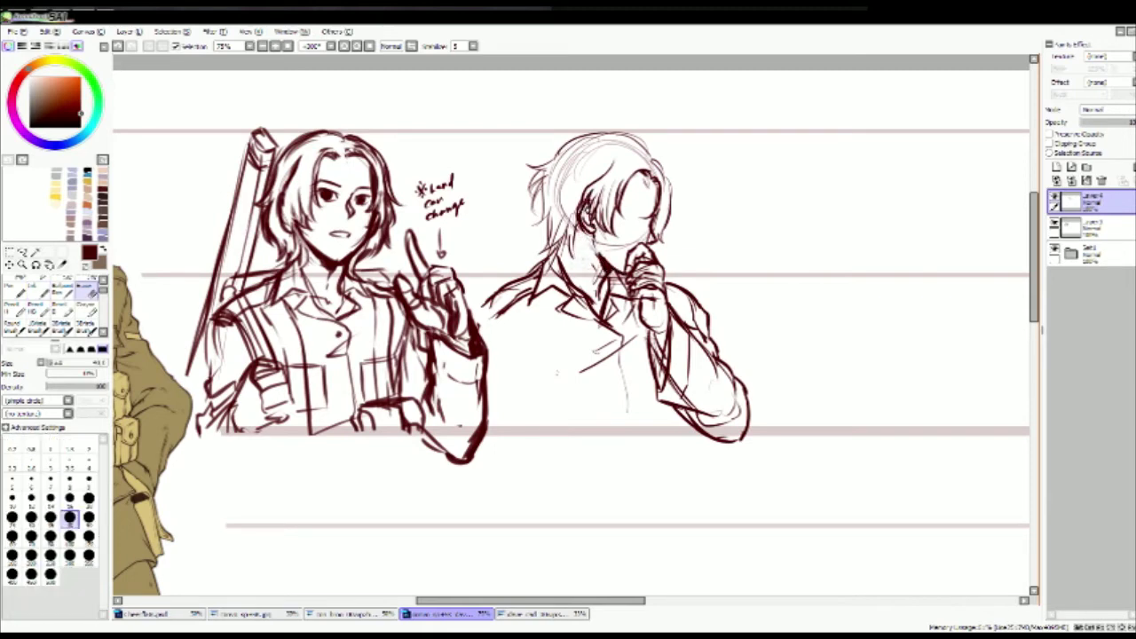
Step: Outline the second bust's hair with darker strokes along the nape, back of the head and crown
mouse_move(582, 233)
left_mouse_down()
mouse_move(568, 259)
mouse_move(550, 260)
left_mouse_up()
left_click_drag(566, 229, 536, 252)
left_click_drag(552, 211, 540, 245)
left_click_drag(548, 178, 534, 213)
mouse_move(548, 163)
left_mouse_down()
mouse_move(666, 172)
mouse_move(671, 233)
left_mouse_up()
Step: Draw the second bust's chest pockets and the lowered hand resting at the chest
mouse_move(626, 348)
left_mouse_down()
mouse_move(618, 426)
mouse_move(629, 355)
left_mouse_up()
mouse_move(634, 358)
left_mouse_down()
mouse_move(625, 401)
mouse_move(664, 410)
left_mouse_up()
mouse_move(522, 371)
left_mouse_down()
mouse_move(583, 363)
mouse_move(525, 392)
left_mouse_up()
left_click_drag(583, 364, 580, 390)
left_click_drag(528, 408, 581, 403)
mouse_move(493, 419)
left_mouse_down()
mouse_move(524, 384)
mouse_move(532, 423)
mouse_move(573, 424)
left_mouse_up()
Step: Draw the vertical strap lines running from the second bust's shoulders down over the shirt
left_click_drag(498, 296, 524, 387)
mouse_move(509, 292)
left_mouse_down()
mouse_move(535, 381)
mouse_move(586, 362)
mouse_move(530, 316)
left_mouse_up()
left_click_drag(543, 295, 566, 360)
mouse_move(560, 316)
left_mouse_down()
mouse_move(570, 389)
mouse_move(547, 391)
left_mouse_up()
left_click_drag(647, 335, 653, 426)
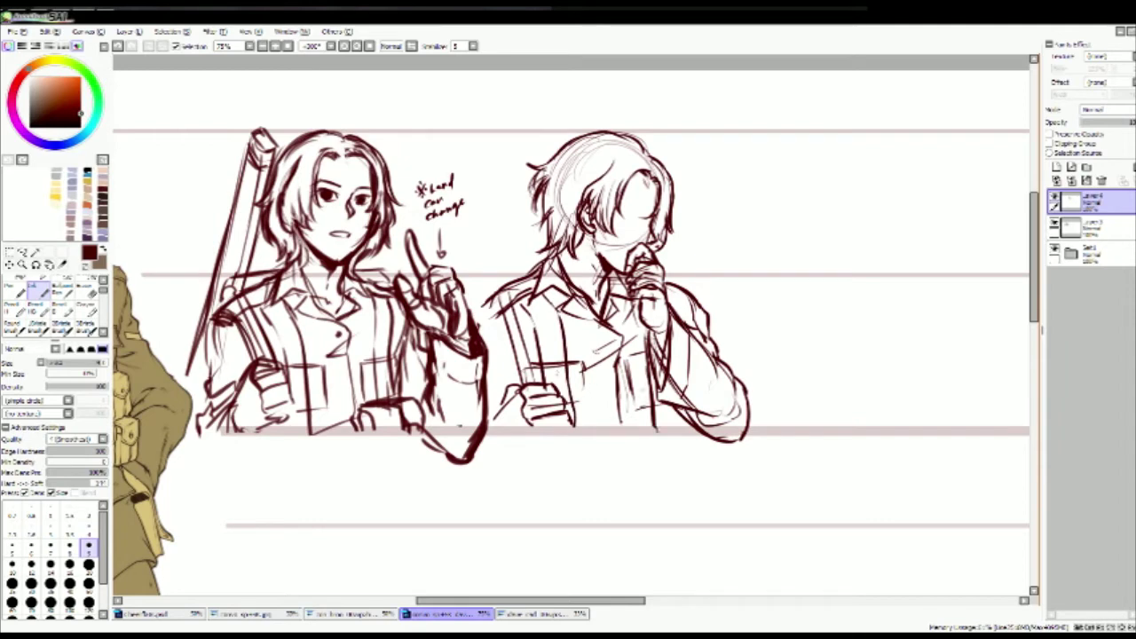
Step: Add crown hair strands to the second bust and draw its frowning brow and eye
mouse_move(556, 153)
left_mouse_down()
mouse_move(586, 190)
mouse_move(563, 181)
left_mouse_up()
left_click_drag(586, 149, 639, 142)
left_click_drag(573, 205, 609, 171)
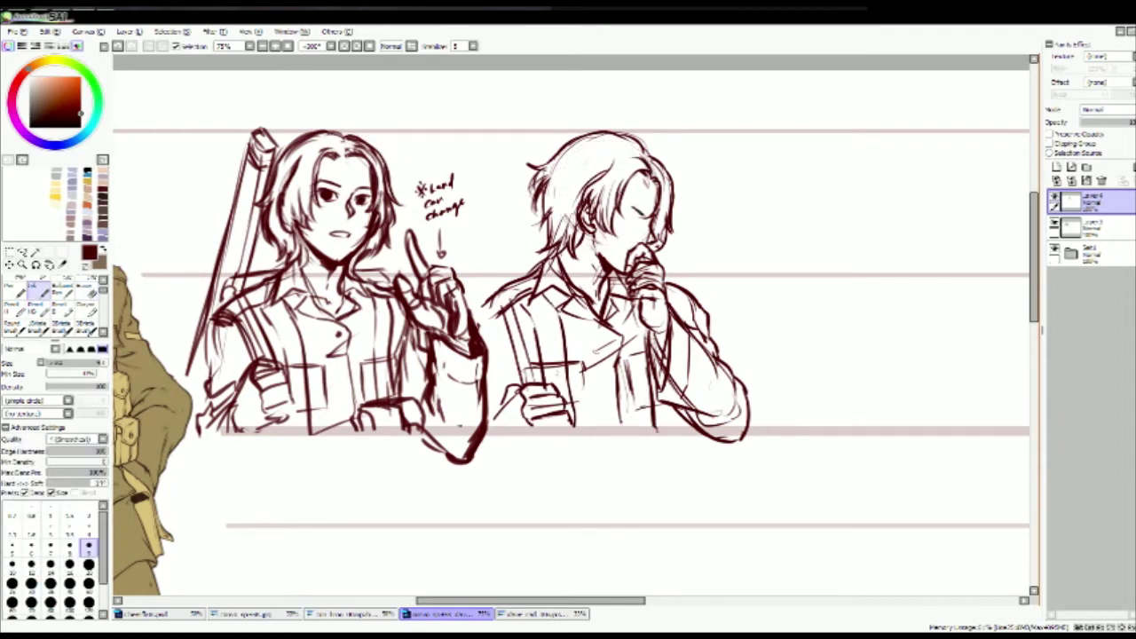
key("e")
key("n")
key("e")
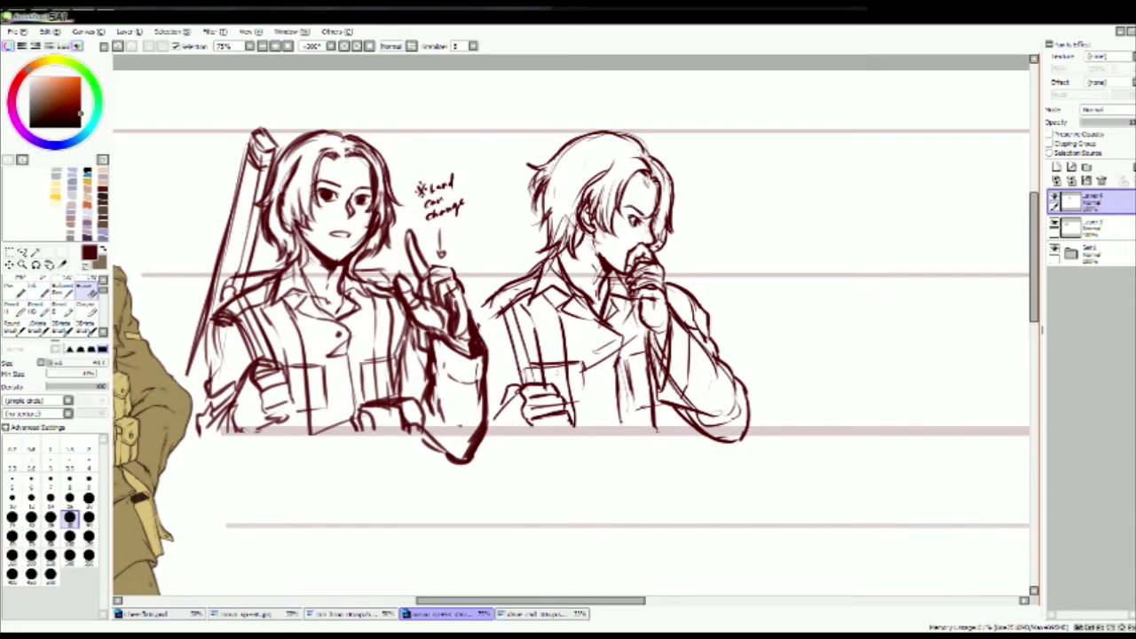
Step: Refine the second bust's face and add curved outline strokes over its rear shoulder
key("n")
key("e")
key("n")
mouse_move(552, 182)
left_mouse_down()
mouse_move(568, 236)
mouse_move(492, 270)
left_mouse_up()
left_click_drag(510, 267, 482, 287)
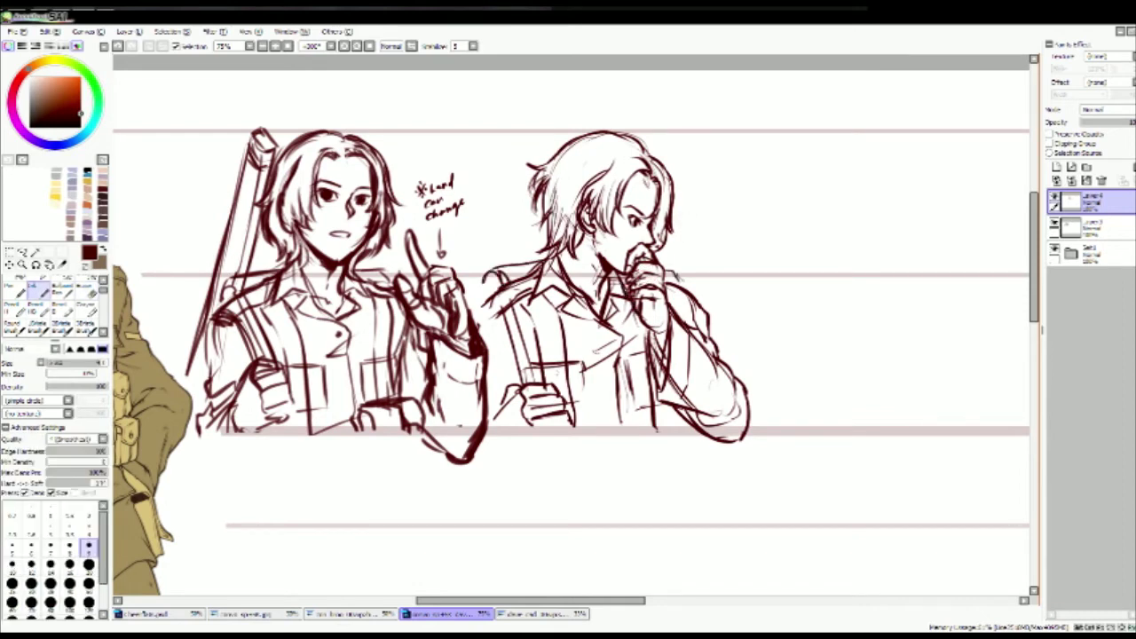
Step: Add the second bust's sleeve folds, shirt placket, pocket details and extra fringe strokes
left_click_drag(697, 305, 694, 332)
left_click_drag(665, 299, 688, 304)
left_click_drag(566, 332, 612, 310)
mouse_move(604, 342)
left_mouse_down()
mouse_move(613, 351)
mouse_move(600, 421)
left_mouse_up()
left_click_drag(627, 357, 650, 382)
left_click_drag(572, 364, 591, 385)
left_click_drag(685, 418, 650, 430)
left_click_drag(645, 143, 671, 176)
left_click_drag(740, 147, 735, 143)
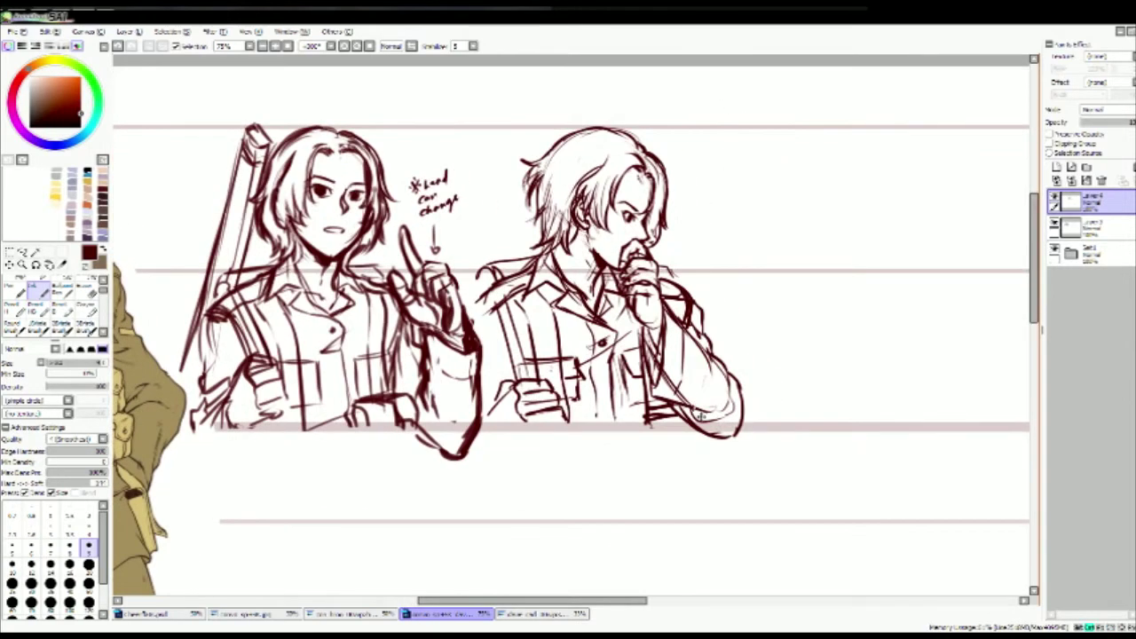
Step: Sketch a new full-length figure beside the busts, starting with an oval head with face guides, neck, shoulders and upper torso
scroll(698, 415, "down", 2)
left_click_drag(799, 356, 710, 308)
left_click_drag(725, 174, 694, 240)
mouse_move(729, 190)
left_mouse_down()
mouse_move(729, 254)
mouse_move(763, 225)
left_mouse_up()
mouse_move(695, 224)
left_mouse_down()
mouse_move(725, 269)
mouse_move(763, 218)
left_mouse_up()
mouse_move(708, 193)
left_mouse_down()
mouse_move(698, 263)
mouse_move(756, 222)
left_mouse_up()
mouse_move(713, 264)
left_mouse_down()
mouse_move(711, 283)
mouse_move(751, 281)
left_mouse_up()
mouse_move(716, 286)
left_mouse_down()
mouse_move(665, 302)
mouse_move(651, 364)
left_mouse_up()
left_click_drag(754, 285, 802, 307)
left_click_drag(806, 314, 808, 367)
Step: Sketch the full-length figure's torso sides, waist and hips
key("minus")
left_click_drag(701, 278, 691, 372)
left_click_drag(785, 301, 778, 368)
left_click_drag(699, 350, 701, 380)
mouse_move(710, 382)
left_mouse_down()
mouse_move(765, 382)
mouse_move(686, 469)
left_mouse_up()
left_click_drag(700, 397, 733, 419)
left_click_drag(781, 394, 763, 421)
Step: Sketch the figure's thighs down to the knees and apply a transform to the sketch
left_click_drag(698, 392, 693, 506)
left_click_drag(744, 424, 724, 524)
left_click_drag(780, 391, 795, 499)
mouse_move(746, 433)
left_mouse_down()
mouse_move(778, 509)
mouse_move(777, 444)
left_mouse_up()
key("ctrl+t")
key("Return")
Step: Sketch the figure's lower legs and feet in a walking stance
mouse_move(694, 454)
left_mouse_down()
mouse_move(699, 517)
mouse_move(719, 529)
left_mouse_up()
left_click_drag(702, 497, 707, 559)
left_click_drag(775, 444, 738, 552)
mouse_move(760, 502)
left_mouse_down()
mouse_move(753, 547)
mouse_move(760, 540)
left_mouse_up()
left_click_drag(760, 518, 756, 541)
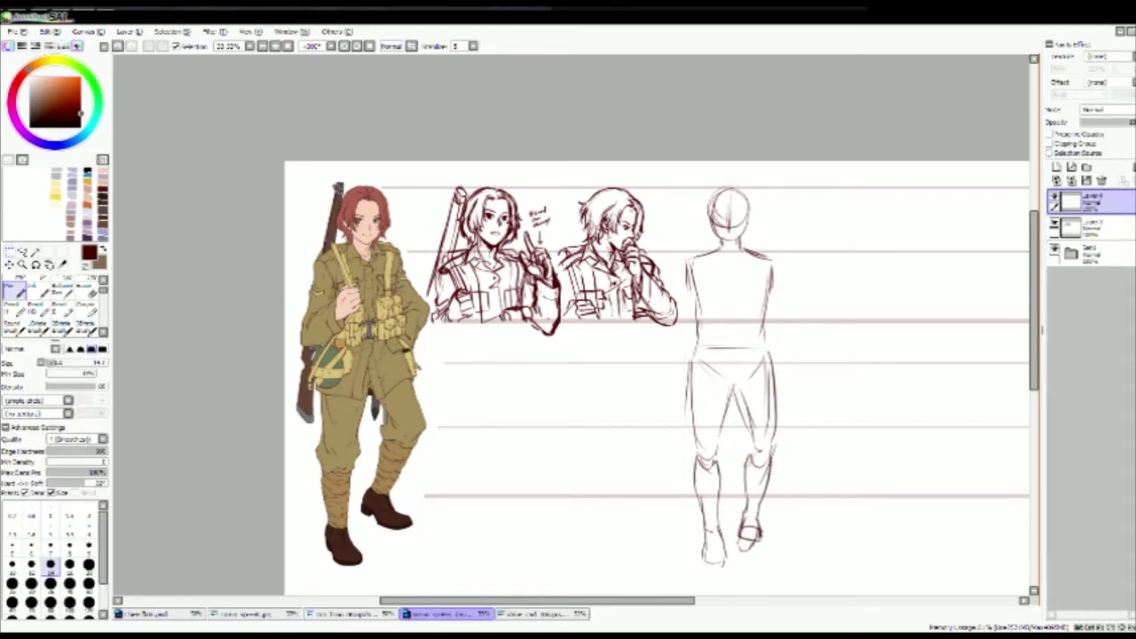
Step: Restate the figure's face outline, neck and torso sides with darker strokes
left_click_drag(719, 195, 710, 237)
mouse_move(716, 245)
left_mouse_down()
mouse_move(742, 234)
mouse_move(737, 245)
left_mouse_up()
mouse_move(721, 249)
left_mouse_down()
mouse_move(694, 264)
mouse_move(696, 357)
left_mouse_up()
left_click_drag(703, 318, 690, 410)
left_click_drag(765, 281, 762, 350)
Step: Draw the figure's arm beside the busts, bent outward with an open hand, undoing one misplaced stroke
left_click_drag(696, 259, 680, 309)
left_click_drag(689, 264, 650, 358)
key("ctrl+z")
mouse_move(715, 251)
left_mouse_down()
mouse_move(712, 263)
mouse_move(832, 296)
mouse_move(699, 313)
left_mouse_up()
left_click_drag(713, 272, 698, 322)
mouse_move(724, 293)
left_mouse_down()
mouse_move(716, 325)
mouse_move(676, 331)
left_mouse_up()
mouse_move(711, 328)
left_mouse_down()
mouse_move(664, 345)
mouse_move(681, 341)
left_mouse_up()
Step: Draw the figure's other arm with the forearm spread outward and the hand raised
left_click_drag(803, 260, 810, 309)
left_click_drag(733, 250, 726, 316)
mouse_move(788, 252)
left_mouse_down()
mouse_move(792, 348)
mouse_move(819, 313)
left_mouse_up()
mouse_move(799, 281)
left_mouse_down()
mouse_move(813, 330)
mouse_move(849, 316)
left_mouse_up()
left_click_drag(813, 333, 850, 330)
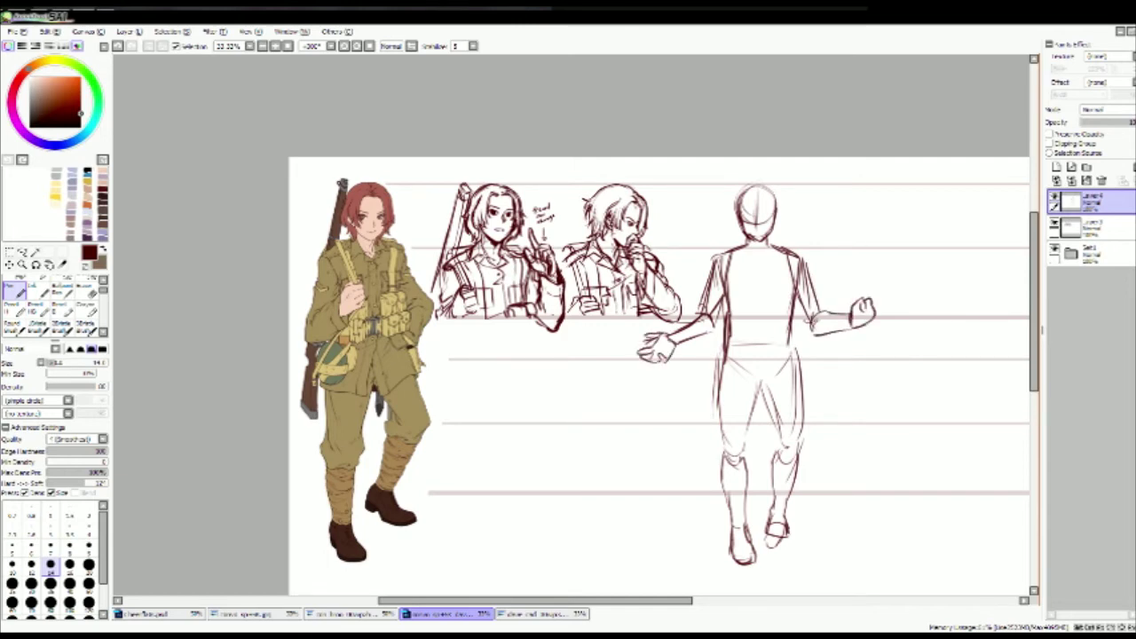
Step: Reinforce the open hand, the arm above it, and the leg and foot on that side of the figure
left_click_drag(639, 372, 609, 365)
left_click_drag(696, 293, 682, 323)
left_click_drag(682, 263, 671, 295)
left_click_drag(698, 311, 689, 452)
mouse_move(730, 378)
left_mouse_down()
mouse_move(718, 457)
mouse_move(694, 467)
left_mouse_up()
mouse_move(702, 449)
left_mouse_down()
mouse_move(690, 517)
mouse_move(715, 522)
left_mouse_up()
left_click_drag(703, 523, 719, 526)
Step: Lasso one of the figure's outstretched hands and adjust it with a transform
key("l")
left_click_drag(626, 359, 622, 348)
key("ctrl+t")
key("Return")
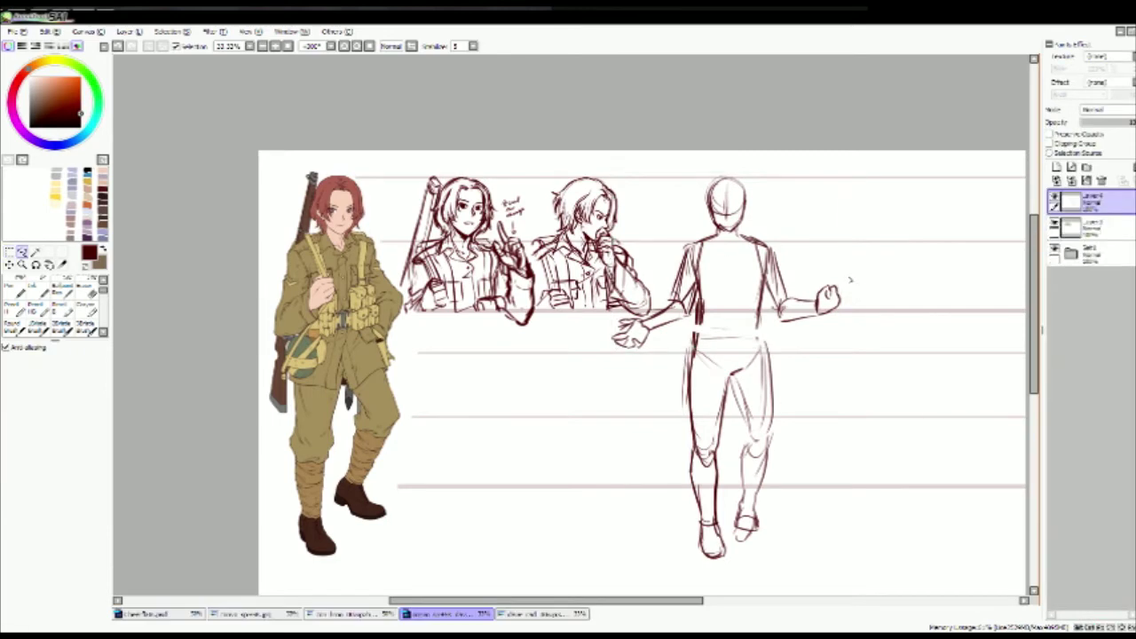
Step: Darken the figure's farther side, from the waist down the rear leg to the foot
mouse_move(762, 302)
left_mouse_down()
mouse_move(767, 377)
mouse_move(753, 444)
left_mouse_up()
mouse_move(769, 388)
left_mouse_down()
mouse_move(742, 503)
mouse_move(762, 533)
left_mouse_up()
key("n")
left_click_drag(756, 503, 754, 515)
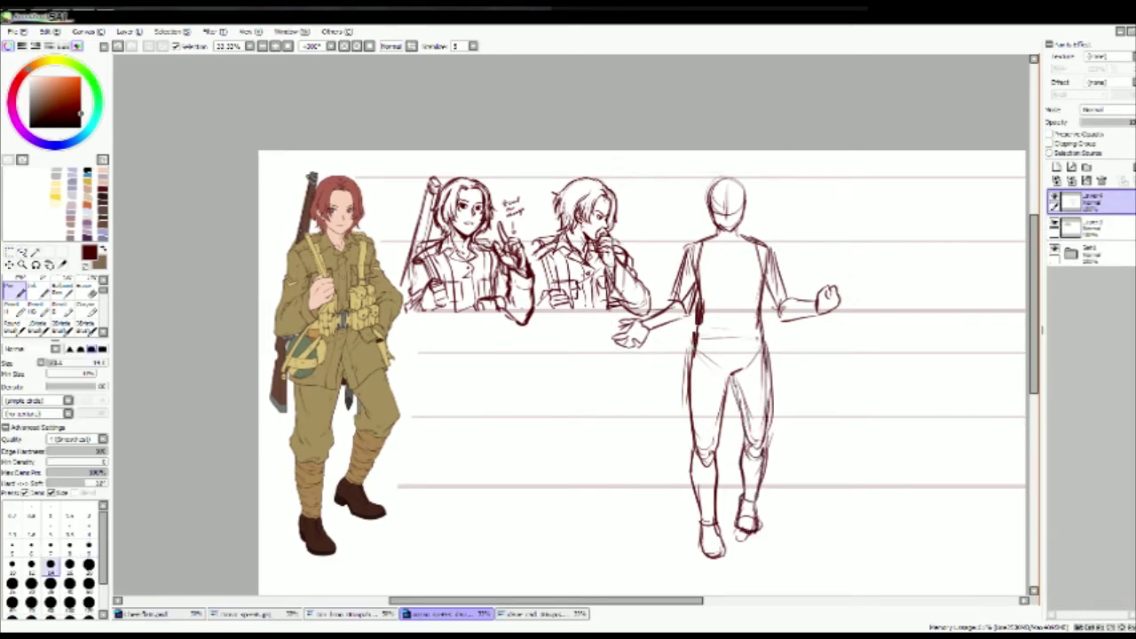
Step: Shift the full-length figure slightly and erase the heavy strokes on its upper body
left_click_drag(728, 355, 723, 359)
key("e")
mouse_move(686, 252)
left_mouse_down()
mouse_move(684, 300)
mouse_move(762, 322)
left_mouse_up()
Step: Draw the figure's tunic skirt below the waist, with its side edge, hem and front opening
key("n")
mouse_move(689, 334)
left_mouse_down()
mouse_move(758, 332)
mouse_move(682, 374)
mouse_move(684, 391)
left_mouse_up()
left_click_drag(679, 387, 712, 397)
left_click_drag(728, 339, 719, 392)
mouse_move(726, 393)
left_mouse_down()
mouse_move(767, 368)
mouse_move(701, 446)
left_mouse_up()
Step: Draw the figure's loose trouser legs gathered into cuffs at both knees
left_click_drag(689, 398, 683, 471)
left_click_drag(719, 410, 713, 460)
left_click_drag(687, 471, 715, 469)
left_click_drag(744, 393, 728, 450)
left_click_drag(734, 466, 765, 451)
left_click_drag(767, 380, 767, 457)
Step: Draw a belt with pouches around the figure's waist and a bag hanging at the hip
mouse_move(720, 318)
left_mouse_down()
mouse_move(728, 332)
mouse_move(712, 342)
left_mouse_up()
mouse_move(733, 316)
left_mouse_down()
mouse_move(748, 337)
mouse_move(760, 318)
left_mouse_up()
left_click_drag(753, 316, 746, 382)
left_click_drag(767, 343, 774, 384)
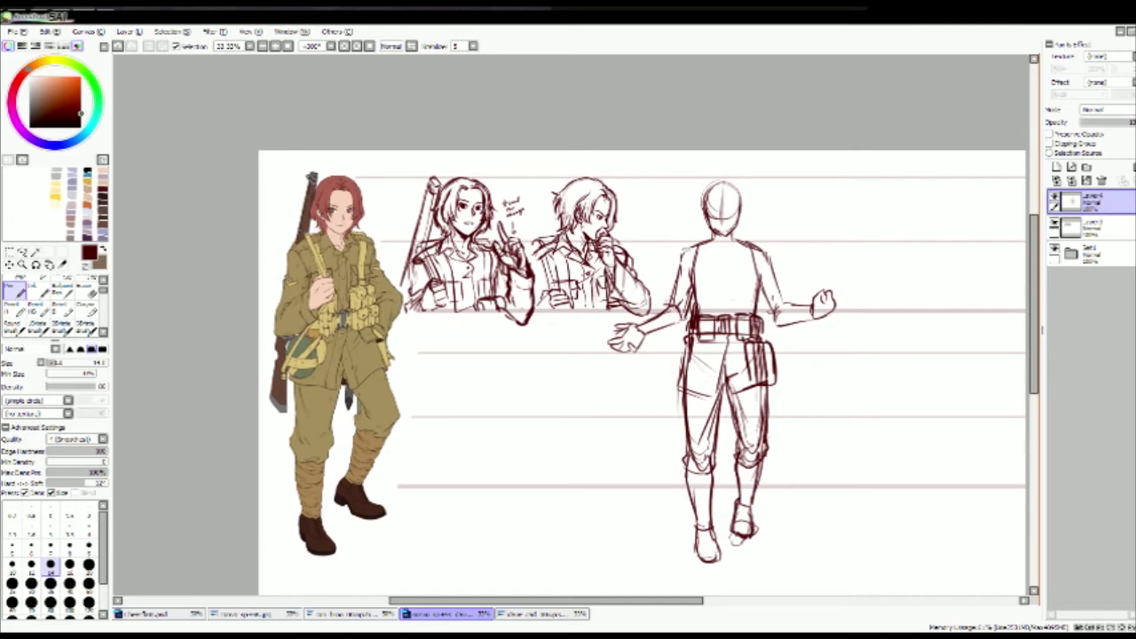
Step: Draw the ammunition pouches on the full-length figure's lower chest, just above the belt
left_click_drag(737, 290, 751, 314)
mouse_move(752, 289)
left_mouse_down()
mouse_move(765, 318)
mouse_move(737, 318)
left_mouse_up()
left_click_drag(737, 293, 764, 314)
mouse_move(698, 289)
left_mouse_down()
mouse_move(714, 289)
mouse_move(698, 316)
left_mouse_up()
left_click_drag(710, 289, 713, 316)
Step: Draw the tunic front on the figure's chest, with webbing straps, open collar and breast pockets
left_click_drag(696, 245, 708, 291)
left_click_drag(743, 242, 742, 289)
mouse_move(753, 248)
left_mouse_down()
mouse_move(751, 289)
mouse_move(717, 284)
left_mouse_up()
left_click_drag(735, 264, 738, 284)
left_click_drag(736, 268, 759, 266)
mouse_move(758, 268)
left_mouse_down()
mouse_move(759, 282)
mouse_move(728, 304)
left_mouse_up()
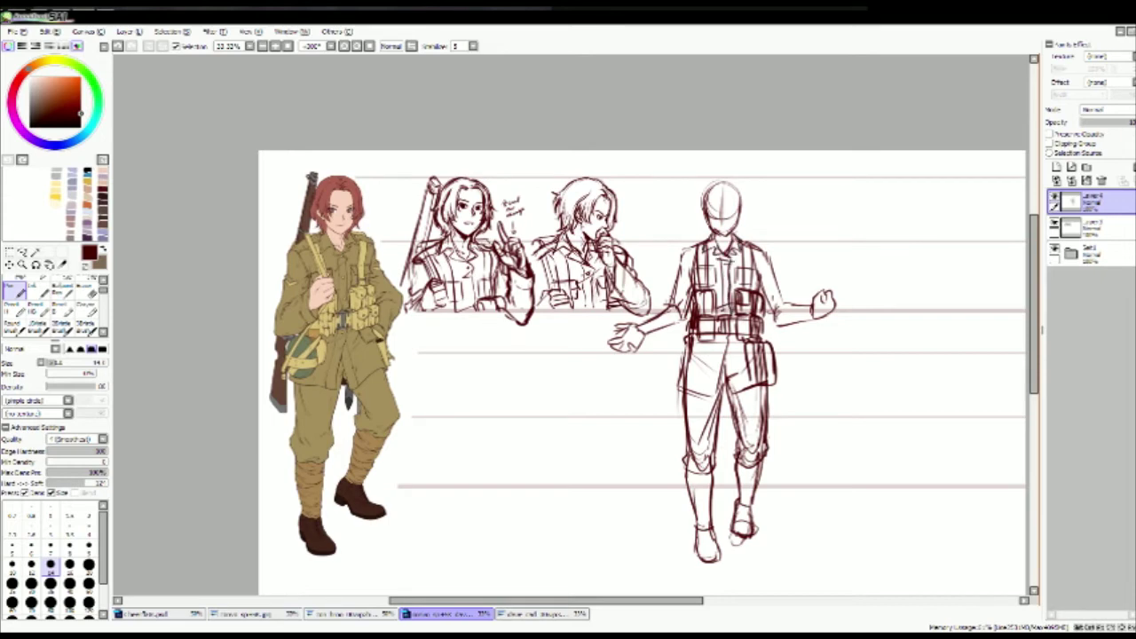
Step: Draw the tunic shoulders and the loose sleeve with its wide cuff on the open-palmed arm
scroll(735, 225, "up", 1)
mouse_move(664, 261)
left_mouse_down()
mouse_move(666, 296)
mouse_move(688, 246)
left_mouse_up()
left_click_drag(747, 248, 774, 298)
mouse_move(655, 263)
left_mouse_down()
mouse_move(657, 302)
mouse_move(626, 350)
left_mouse_up()
left_click_drag(607, 375, 594, 407)
left_click_drag(664, 357, 604, 414)
left_click_drag(644, 373, 615, 405)
left_click_drag(632, 348, 593, 396)
left_click_drag(604, 389, 596, 414)
left_click_drag(568, 355, 543, 353)
Step: Draw the loose sleeve, its folds and the wide cuff on the arm with the curled hand
left_click_drag(753, 264, 789, 359)
mouse_move(765, 336)
left_mouse_down()
mouse_move(755, 384)
mouse_move(794, 373)
left_mouse_up()
left_click_drag(795, 339, 824, 385)
left_click_drag(568, 355, 554, 353)
left_click_drag(799, 339, 806, 390)
left_click_drag(810, 361, 817, 386)
left_click_drag(740, 355, 776, 390)
left_click_drag(762, 388, 802, 382)
Step: Firm up the figure's head outline and jaw and add the ears
mouse_move(650, 199)
left_mouse_down()
mouse_move(696, 169)
mouse_move(703, 222)
left_mouse_up()
left_click_drag(660, 227, 683, 241)
left_click_drag(650, 190, 698, 167)
left_click_drag(644, 204, 650, 229)
Step: Strengthen the tunic skirt and trouser lines and rework the bag hanging at the hip
left_click_drag(660, 391, 657, 484)
left_click_drag(692, 403, 700, 469)
mouse_move(618, 398)
left_mouse_down()
mouse_move(596, 462)
mouse_move(630, 452)
mouse_move(634, 398)
mouse_move(657, 447)
left_mouse_up()
key("e")
key("n")
mouse_move(653, 400)
left_mouse_down()
mouse_move(661, 444)
mouse_move(598, 435)
mouse_move(612, 455)
left_mouse_up()
key("e")
key("n")
Step: Draw the shoulder straps and the rifle slung behind the figure, from the muzzle above the head to the butt below the hip bag
mouse_move(620, 256)
left_mouse_down()
mouse_move(654, 242)
mouse_move(733, 248)
left_mouse_up()
left_click_drag(710, 243, 735, 258)
left_click_drag(627, 284, 635, 334)
left_click_drag(623, 346, 625, 373)
left_click_drag(643, 214, 643, 246)
mouse_move(611, 381)
left_mouse_down()
mouse_move(593, 499)
mouse_move(612, 504)
left_mouse_up()
left_click_drag(593, 462, 607, 513)
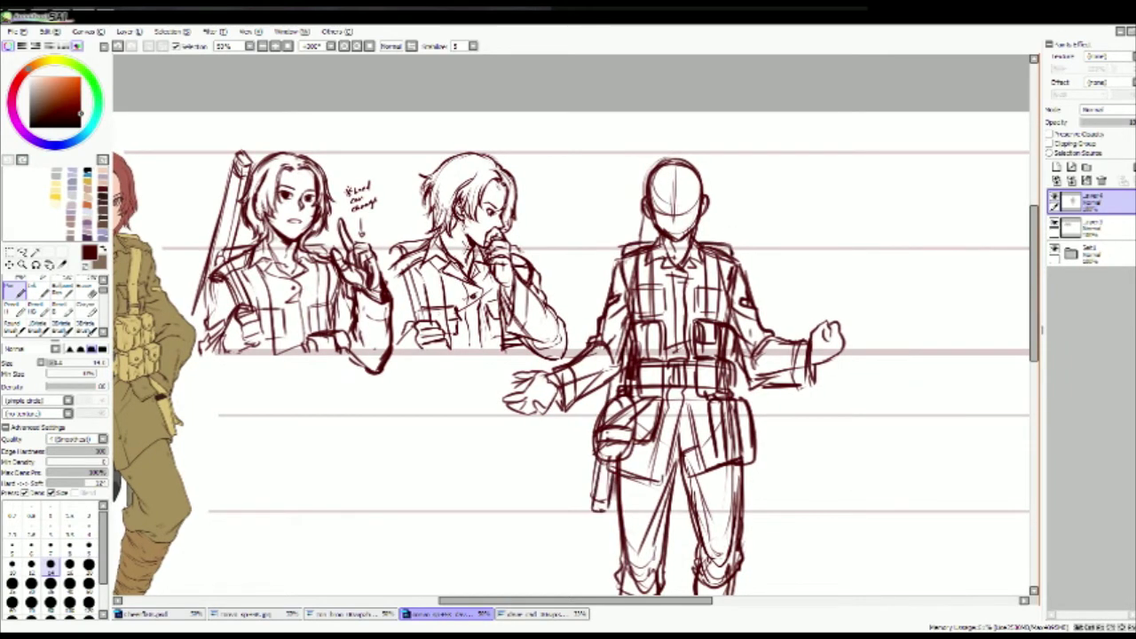
left_click_drag(645, 195, 655, 151)
left_click_drag(662, 146, 652, 184)
Step: Refine the fingers of both hands, erasing and redrawing the open palm, and reinforce the rifle line along the torso
left_click_drag(771, 360, 789, 371)
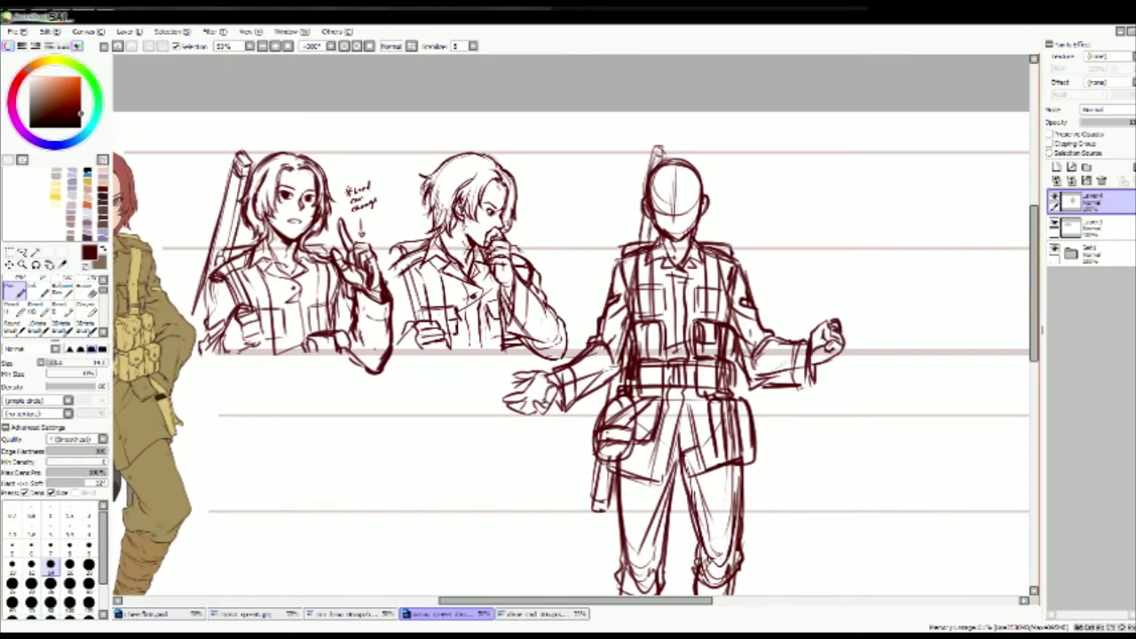
left_click_drag(426, 355, 466, 329)
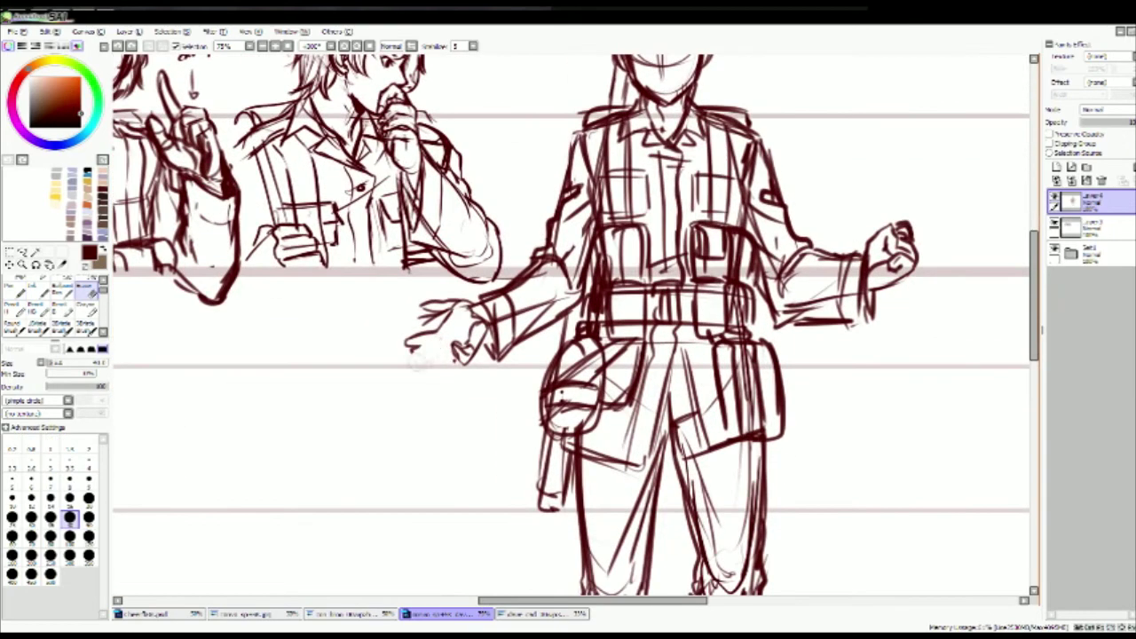
left_click_drag(408, 355, 439, 342)
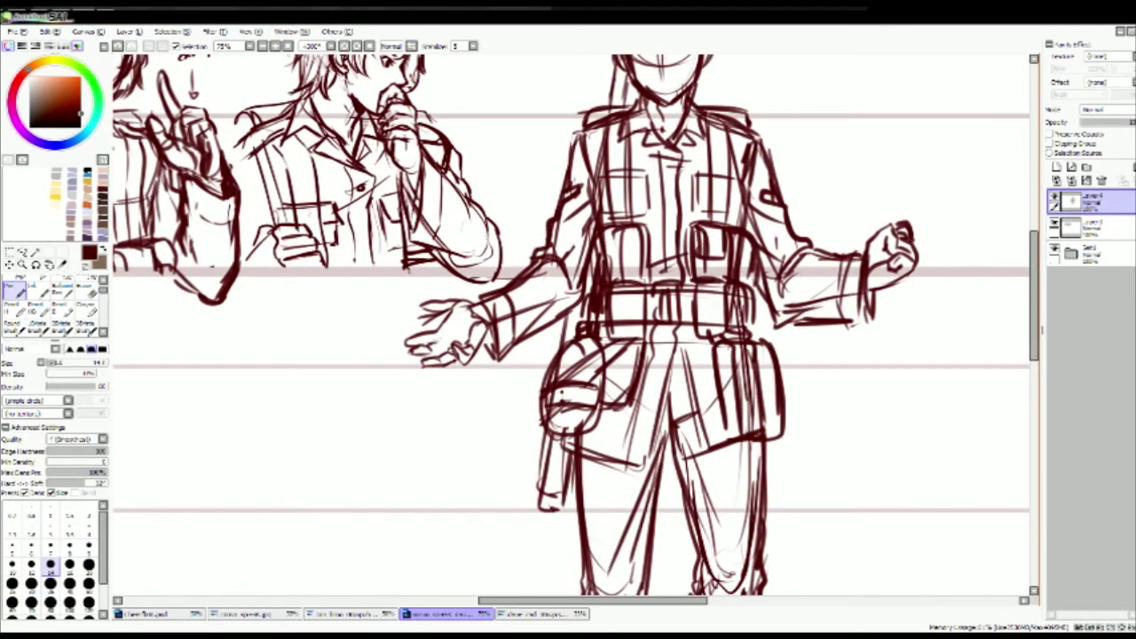
mouse_move(444, 302)
left_mouse_down()
mouse_move(421, 313)
mouse_move(476, 325)
left_mouse_up()
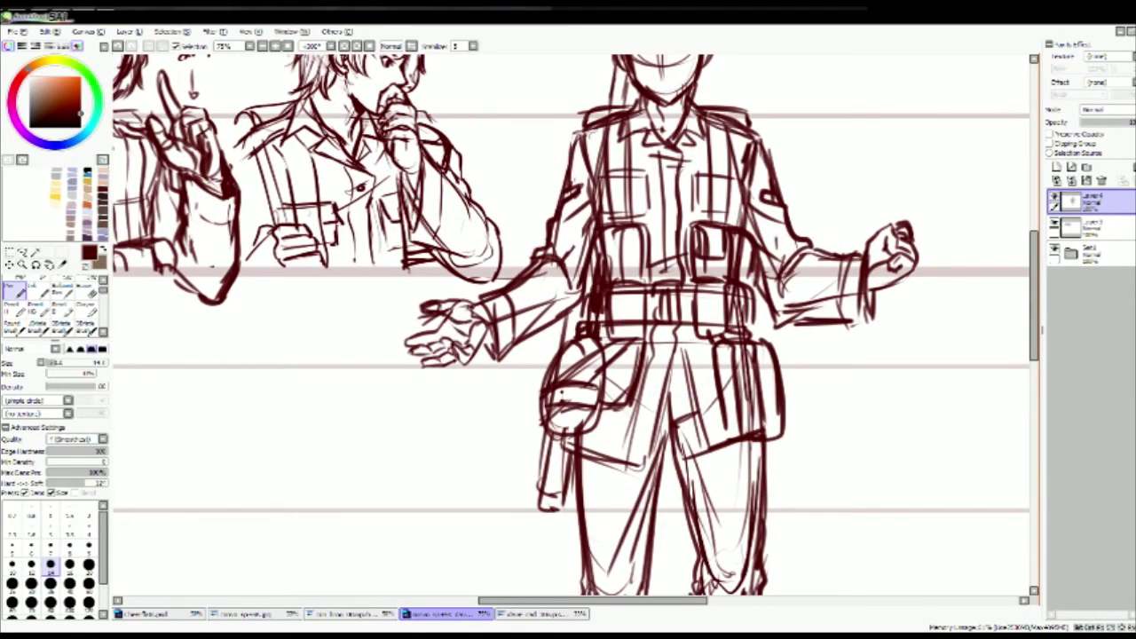
mouse_move(568, 319)
left_mouse_down()
mouse_move(545, 389)
mouse_move(564, 352)
left_mouse_up()
left_click_drag(568, 267, 562, 326)
Step: Sketch a trial fringe on the figure's head, then erase it partly along with the face guide lines
mouse_move(625, 144)
left_mouse_down()
mouse_move(605, 176)
mouse_move(660, 183)
mouse_move(621, 222)
mouse_move(665, 226)
left_mouse_up()
key("e")
left_click_drag(657, 160, 612, 209)
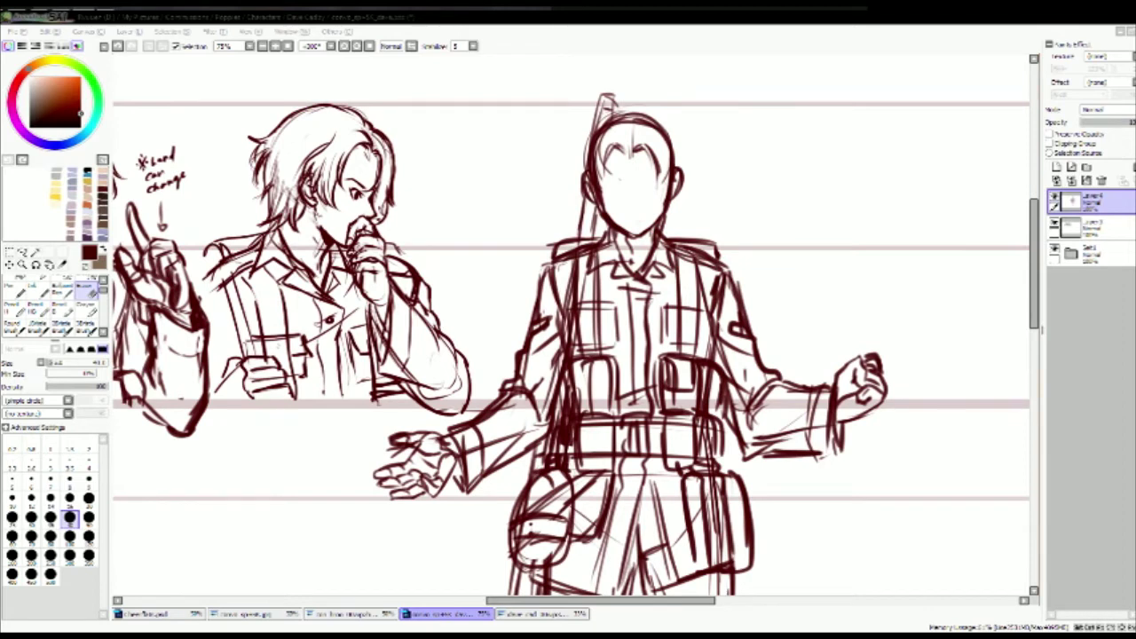
mouse_move(604, 142)
left_mouse_down()
mouse_move(631, 173)
mouse_move(604, 213)
left_mouse_up()
left_click_drag(666, 173, 666, 213)
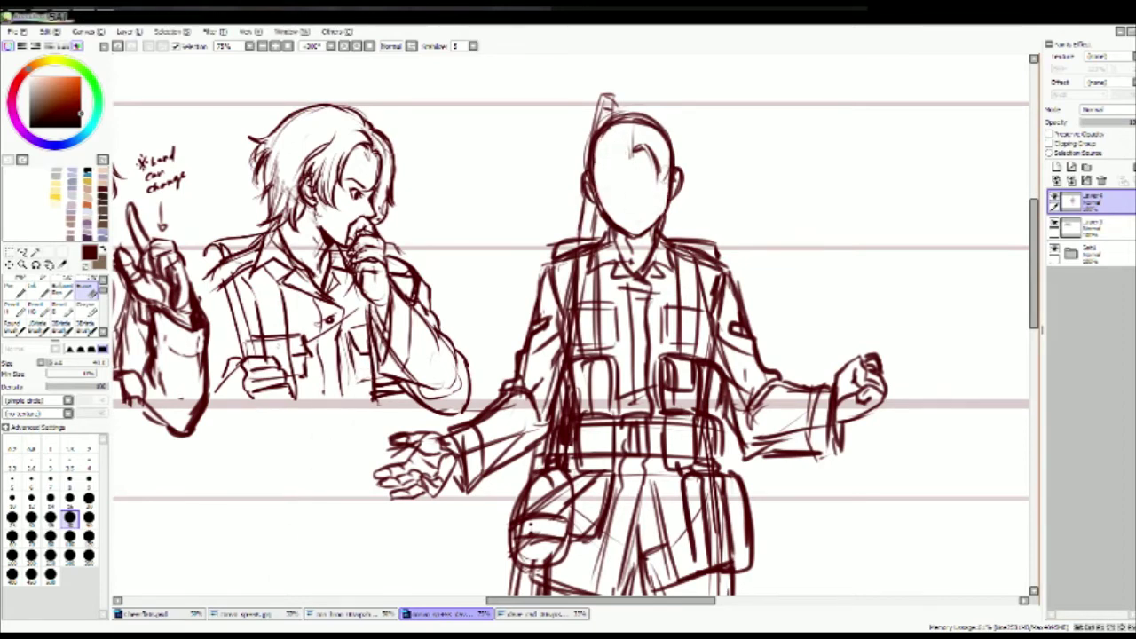
Step: Draw the figure's chin-length hair with a centre parting, strands framing the face and flicked-out ends
key("n")
left_click_drag(630, 144, 604, 215)
mouse_move(598, 153)
left_mouse_down()
mouse_move(584, 211)
mouse_move(595, 211)
left_mouse_up()
mouse_move(603, 139)
left_mouse_down()
mouse_move(644, 133)
mouse_move(657, 197)
left_mouse_up()
left_click_drag(652, 177, 662, 210)
left_click_drag(661, 135, 668, 163)
left_click_drag(675, 162, 680, 198)
mouse_move(630, 117)
left_mouse_down()
mouse_move(586, 146)
mouse_move(565, 197)
mouse_move(622, 241)
left_mouse_up()
mouse_move(591, 133)
left_mouse_down()
mouse_move(680, 152)
mouse_move(696, 206)
mouse_move(662, 231)
left_mouse_up()
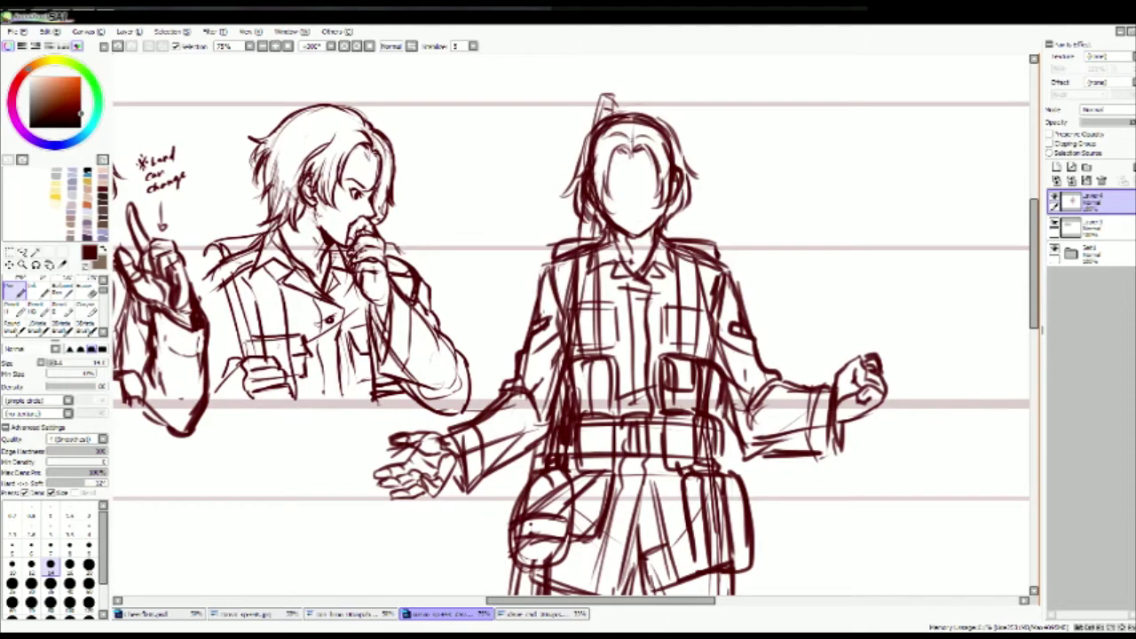
Step: Add the hair's crown line and erase the old skull outline and ear lines showing through the hair
left_click_drag(630, 112, 666, 126)
key("e")
left_click_drag(590, 165, 593, 208)
left_click_drag(588, 139, 600, 213)
left_click_drag(584, 162, 652, 115)
mouse_move(632, 115)
left_mouse_down()
mouse_move(673, 158)
mouse_move(675, 198)
left_mouse_up()
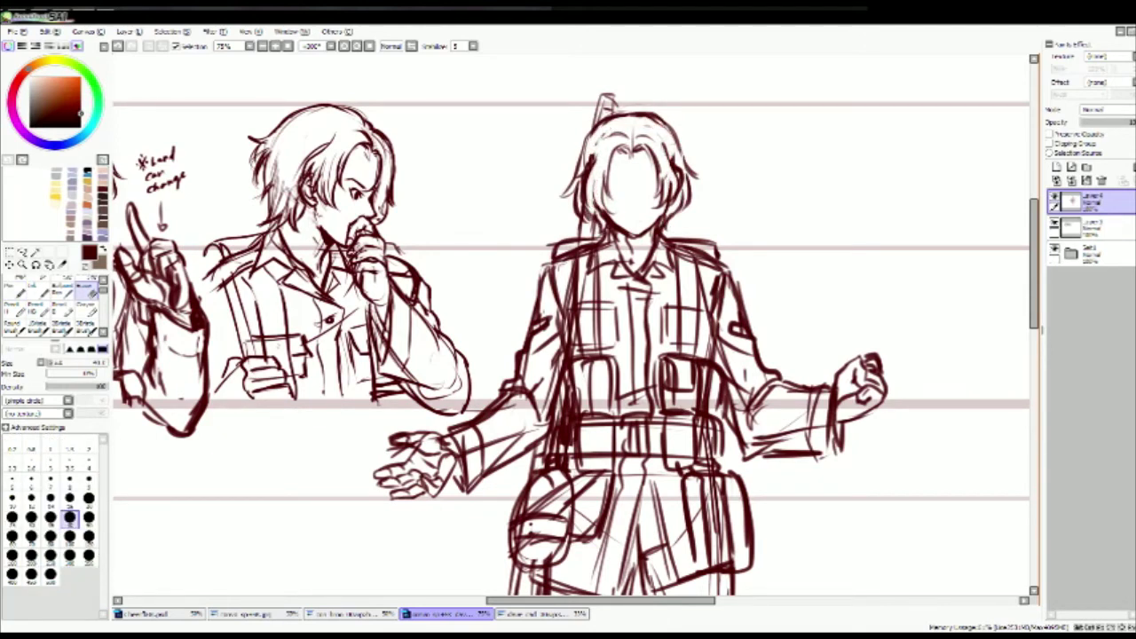
Step: Erase stray lines along the rifle sling and breast pocket, and redraw both breast pockets with their flap details
scroll(769, 219, "down", 1)
left_click_drag(578, 235, 560, 433)
left_click_drag(591, 262, 600, 330)
key("n")
left_click_drag(596, 291, 609, 323)
left_click_drag(579, 304, 579, 318)
left_click_drag(678, 298, 704, 316)
left_click_drag(671, 293, 714, 300)
mouse_move(602, 275)
left_mouse_down()
mouse_move(620, 297)
mouse_move(609, 325)
left_mouse_up()
mouse_move(594, 353)
left_mouse_down()
mouse_move(618, 355)
mouse_move(618, 334)
left_mouse_up()
key("ctrl+z")
Step: Draw the figure's facial features, adding a new layer for the eyes and brows
left_click_drag(626, 186, 651, 182)
left_click(1056, 167)
mouse_move(635, 138)
left_mouse_down()
mouse_move(634, 182)
mouse_move(603, 163)
left_mouse_up()
scroll(673, 84, "up", 1)
key("ctrl+z")
left_click_drag(588, 167, 612, 163)
key("ctrl+z")
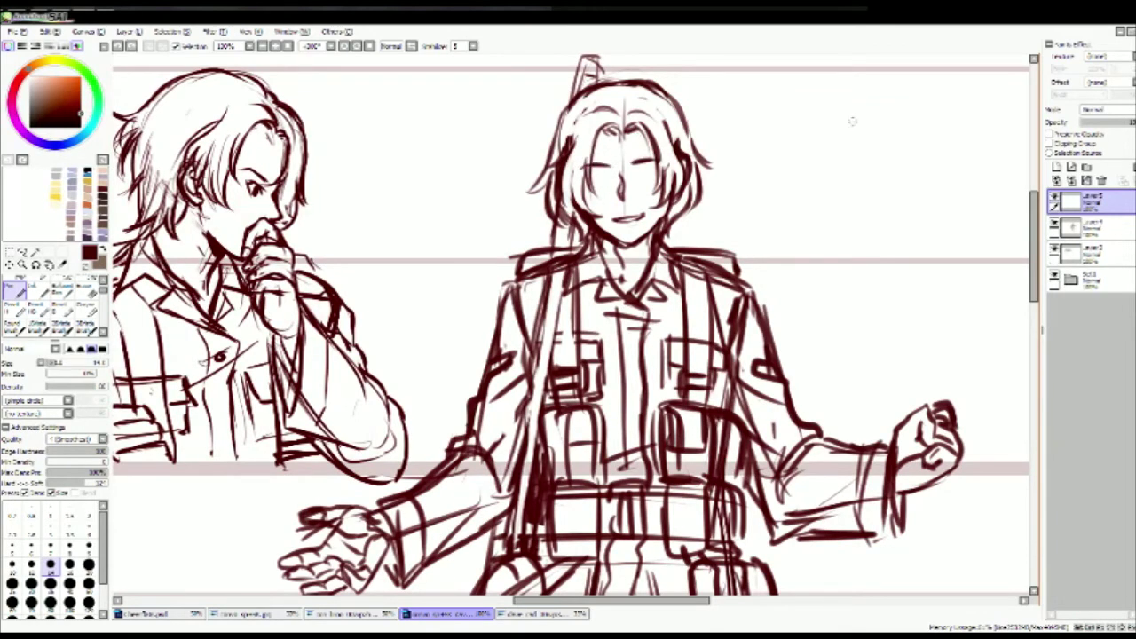
mouse_move(588, 174)
left_mouse_down()
mouse_move(614, 176)
mouse_move(608, 184)
left_mouse_up()
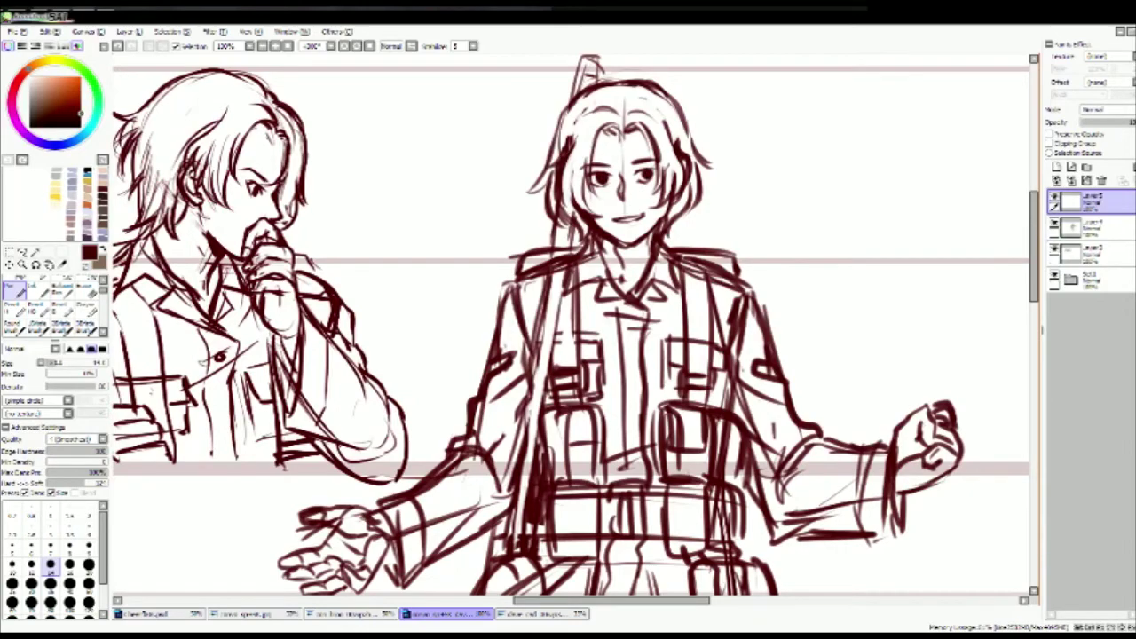
key("e")
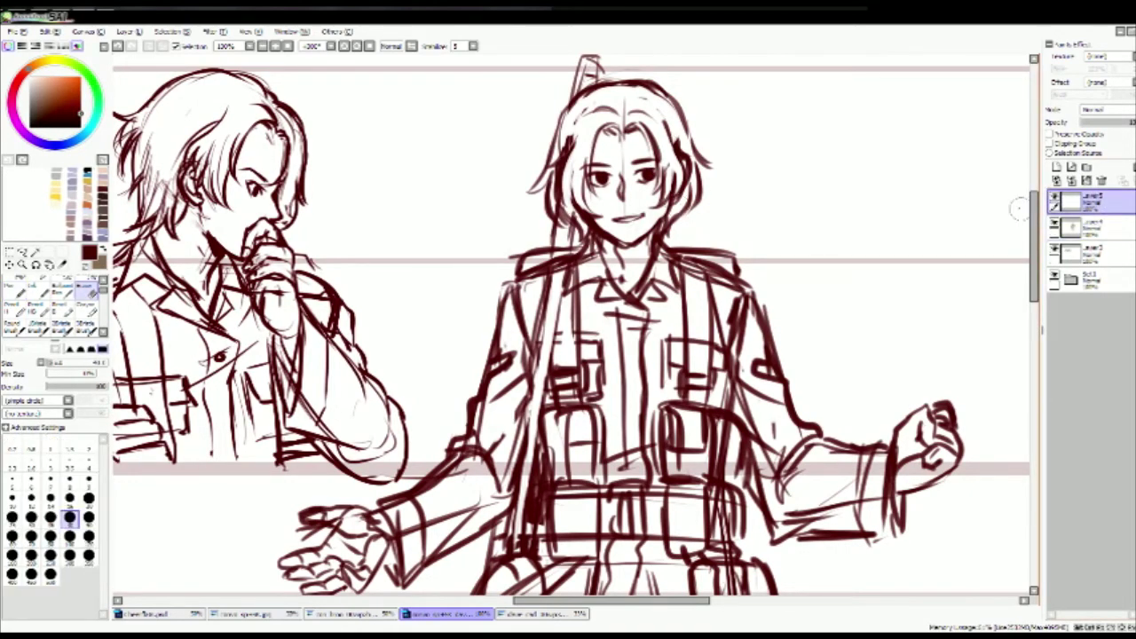
Step: Clean up the shin of the straight leg and draw the wrapped puttee bands below its knee
scroll(1018, 208, "down", 1)
scroll(1018, 208, "down", 2)
scroll(882, 477, "up", 2)
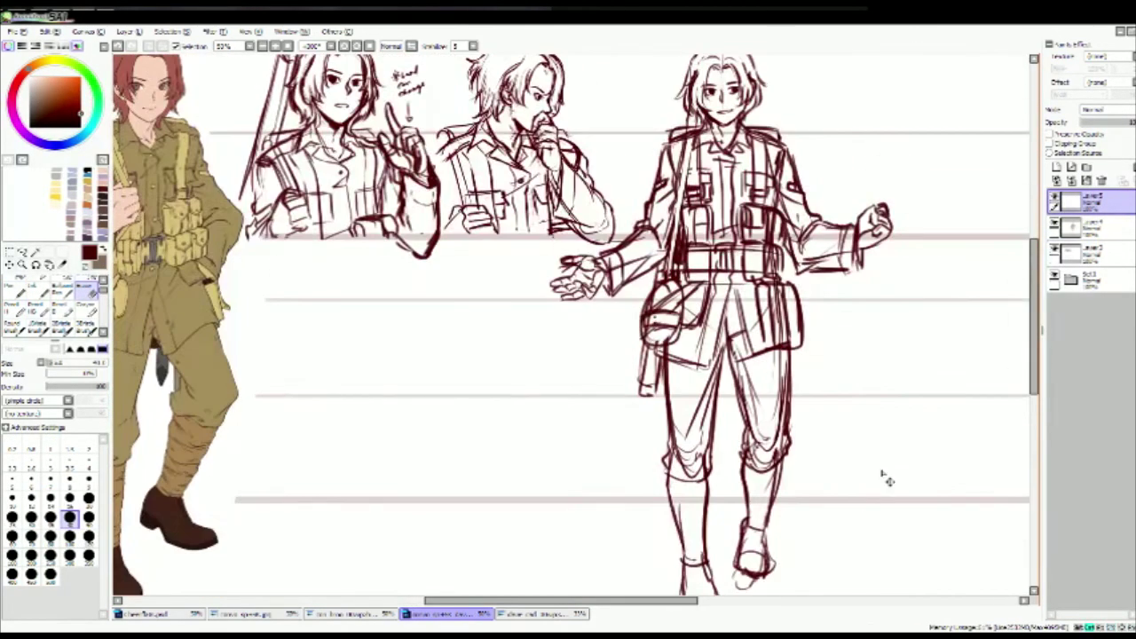
key("n")
key("e")
mouse_move(684, 515)
left_mouse_down()
mouse_move(707, 546)
mouse_move(662, 559)
mouse_move(701, 533)
mouse_move(654, 552)
mouse_move(707, 518)
left_mouse_up()
key("n")
mouse_move(655, 547)
left_mouse_down()
mouse_move(694, 549)
mouse_move(705, 524)
mouse_move(694, 510)
mouse_move(700, 527)
left_mouse_up()
left_click_drag(670, 479, 698, 488)
mouse_move(668, 463)
left_mouse_down()
mouse_move(698, 449)
mouse_move(701, 428)
left_mouse_up()
left_click_drag(666, 419, 695, 414)
Step: Erase the rough boot on the stepping leg and redraw it with its sole and laces
left_click_drag(737, 467, 735, 509)
key("e")
left_click_drag(728, 480, 769, 516)
key("n")
mouse_move(729, 471)
left_mouse_down()
mouse_move(739, 499)
mouse_move(771, 512)
mouse_move(744, 511)
left_mouse_up()
mouse_move(740, 486)
left_mouse_down()
mouse_move(776, 515)
mouse_move(733, 497)
left_mouse_up()
left_click_drag(728, 493, 774, 516)
Step: Draw the wrapped puttee bands on the stepping leg between the knee and the boot
key("n")
left_click_drag(742, 463, 769, 493)
left_click_drag(737, 419, 770, 409)
left_click_drag(740, 433, 771, 425)
mouse_move(740, 453)
left_mouse_down()
mouse_move(760, 442)
mouse_move(757, 468)
left_mouse_up()
Step: Clean up the side below the curled-hand arm and draw the long gear hanging behind the hip pouch
key("e")
mouse_move(769, 222)
left_mouse_down()
mouse_move(779, 273)
mouse_move(755, 312)
left_mouse_up()
key("h")
key("h")
scroll(568, 320, "up", 2)
mouse_move(760, 319)
left_mouse_down()
mouse_move(786, 323)
mouse_move(785, 380)
left_mouse_up()
mouse_move(782, 274)
left_mouse_down()
mouse_move(803, 371)
mouse_move(794, 380)
left_mouse_up()
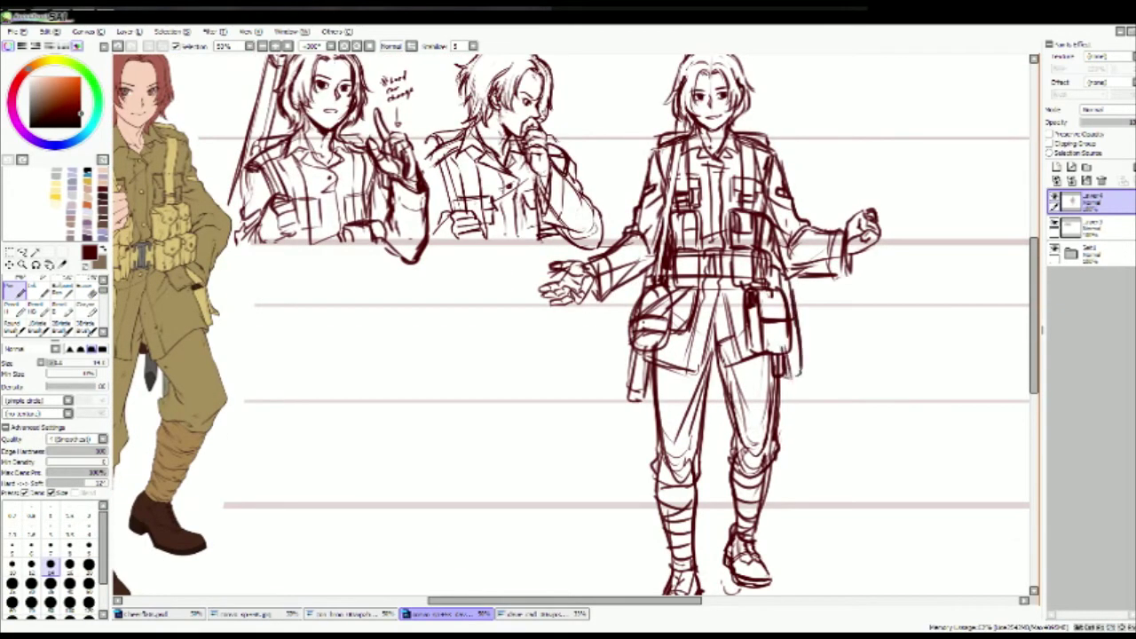
left_click_drag(786, 323, 800, 390)
Step: Touch up the outer edge of the full-length figure's hair
scroll(568, 319, "up", 1)
scroll(569, 319, "up", 2)
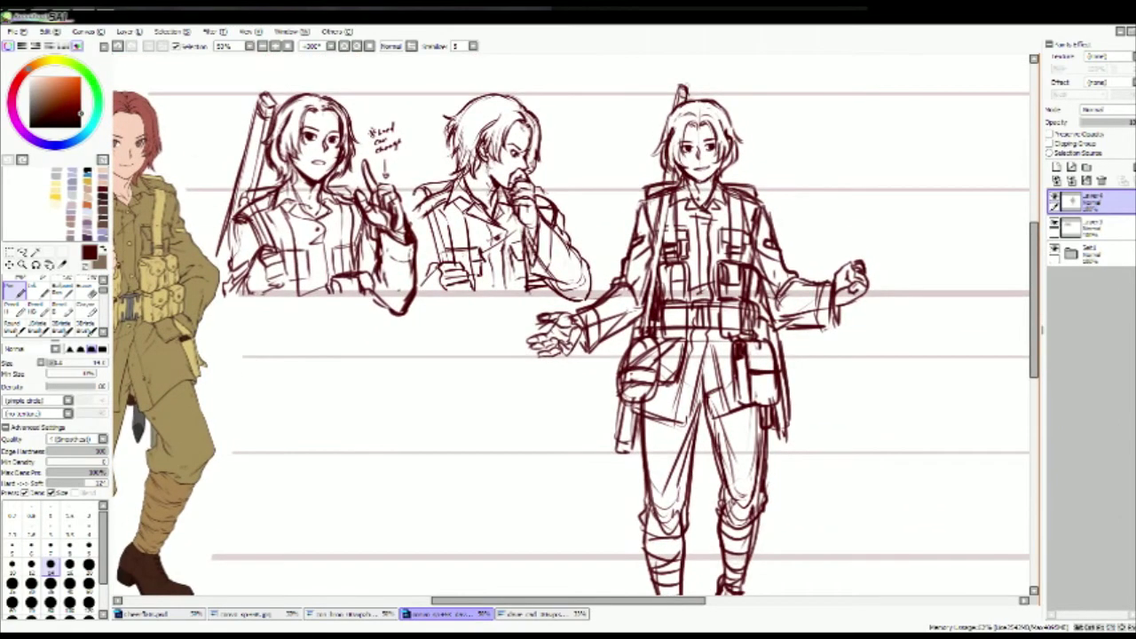
key("e")
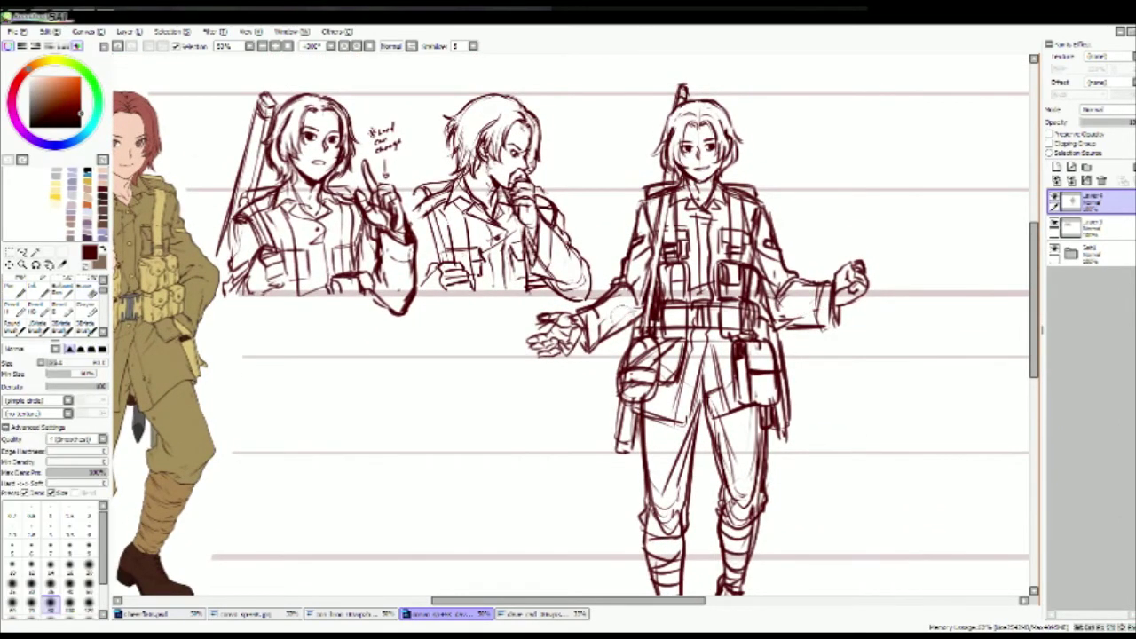
key("bracketleft")
scroll(568, 338, "down", 1)
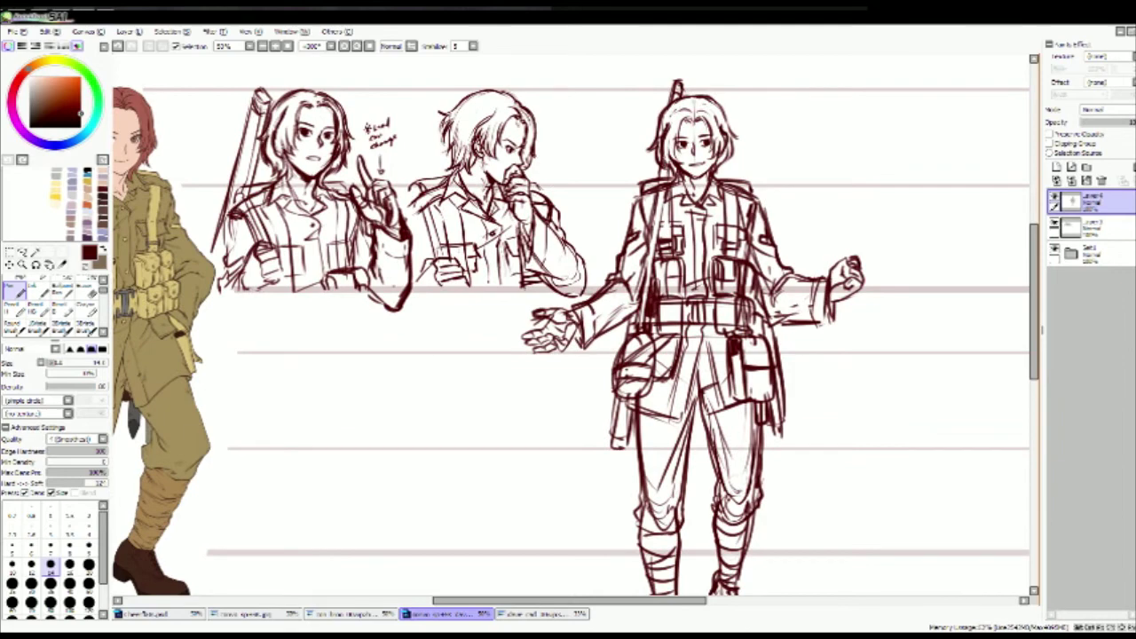
left_click_drag(728, 105, 735, 166)
scroll(568, 328, "up", 1)
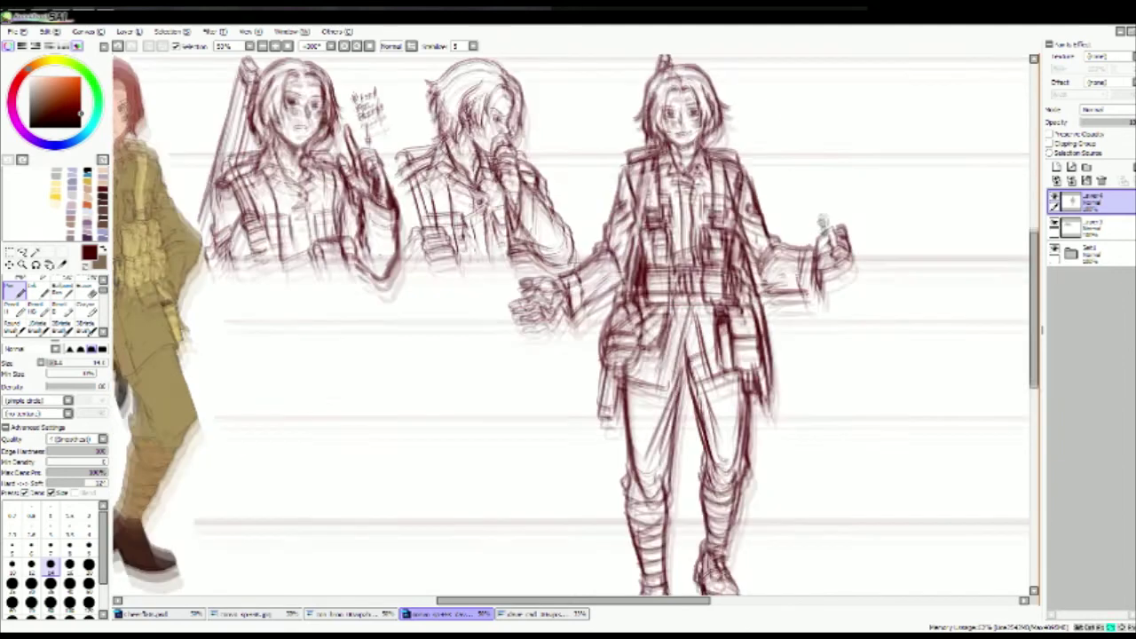
Step: Draw an empty speech bubble beside the figure's head and shift the figure with it slightly toward the busts
left_click_drag(632, 107, 646, 110)
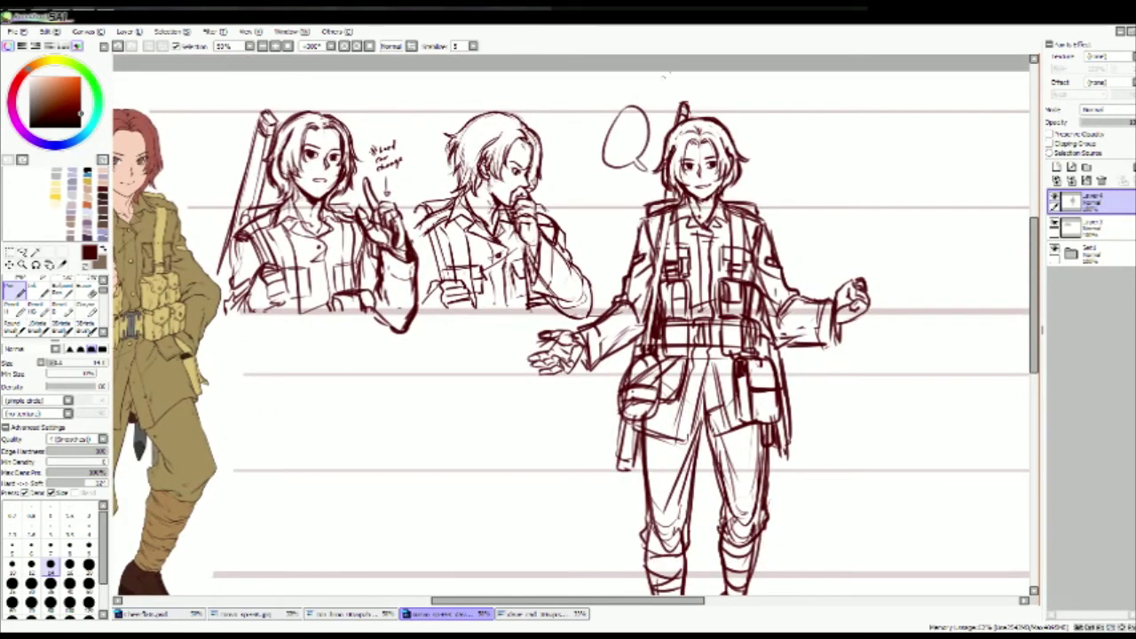
left_click_drag(701, 355, 692, 356)
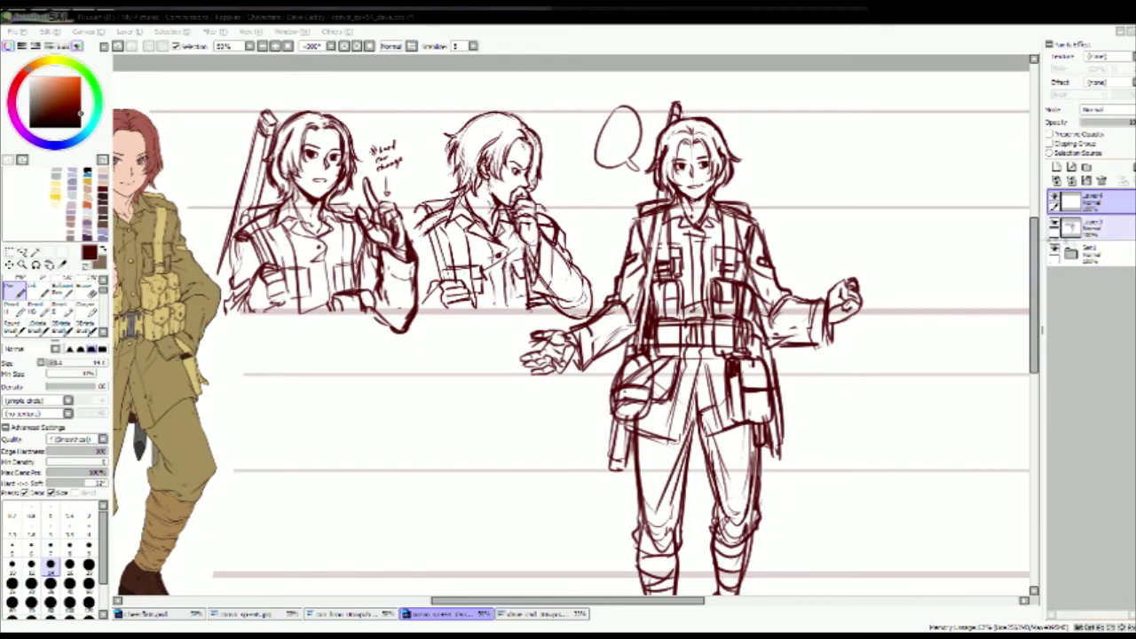
Step: Sketch the head of a new bust below the first bust, with a skull circle, jaw and face guide lines
scroll(570, 331, "left", 3)
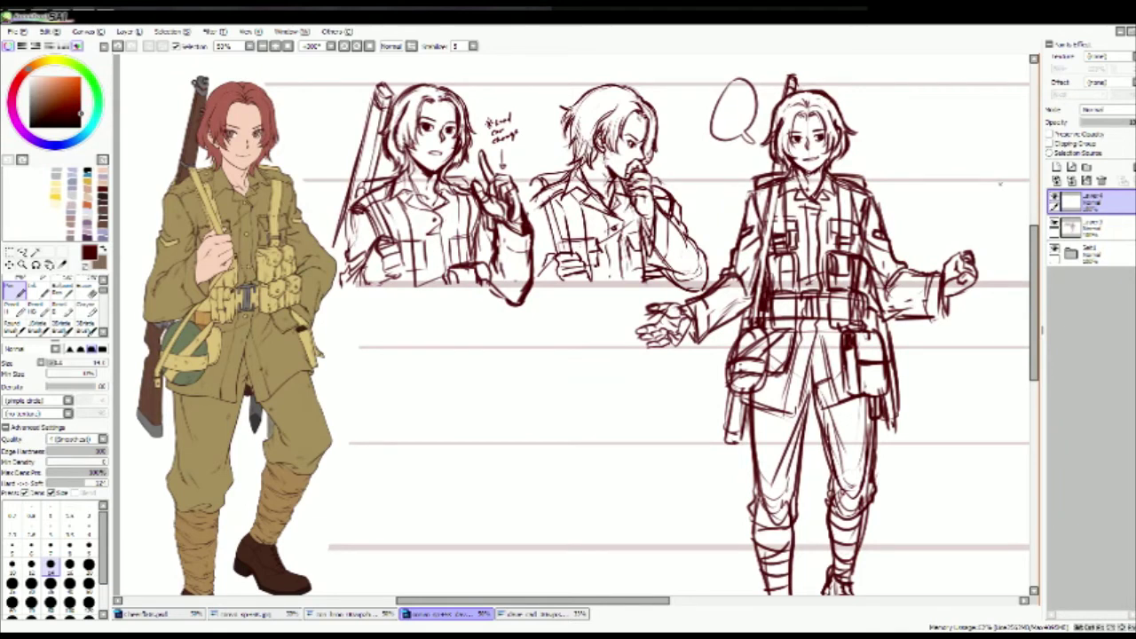
mouse_move(444, 352)
left_mouse_down()
mouse_move(406, 381)
mouse_move(451, 424)
mouse_move(455, 451)
left_mouse_up()
left_click_drag(476, 400, 444, 449)
mouse_move(409, 396)
left_mouse_down()
mouse_move(414, 421)
mouse_move(448, 442)
left_mouse_up()
Step: Sketch the new bust's neck and shoulders and one arm held out to the side with an open palm
mouse_move(407, 427)
left_mouse_down()
mouse_move(411, 440)
mouse_move(353, 508)
left_mouse_up()
left_click_drag(380, 459, 359, 531)
left_click_drag(435, 451, 437, 469)
mouse_move(448, 455)
left_mouse_down()
mouse_move(502, 495)
mouse_move(571, 509)
mouse_move(576, 493)
left_mouse_up()
left_click_drag(506, 508, 499, 545)
left_click_drag(538, 513, 529, 541)
left_click_drag(479, 465, 508, 504)
Step: Sketch the new bust's torso sides and front line and the upper arm hanging on the other side
mouse_move(364, 469)
left_mouse_down()
mouse_move(340, 543)
mouse_move(401, 541)
mouse_move(380, 523)
left_mouse_up()
left_click_drag(380, 462, 378, 522)
key("ctrl+z")
left_click_drag(378, 460, 380, 529)
left_click_drag(391, 457, 412, 541)
left_click_drag(394, 486, 382, 550)
left_click_drag(455, 458, 470, 512)
Step: Sketch the new bust's neck line, the sloping shoulder and the sleeve edge along the lower guide line
left_click_drag(400, 417, 407, 449)
mouse_move(434, 453)
left_mouse_down()
mouse_move(444, 467)
mouse_move(340, 488)
mouse_move(335, 529)
left_mouse_up()
left_click_drag(337, 522, 360, 538)
key("ctrl+z")
left_click_drag(339, 531, 364, 545)
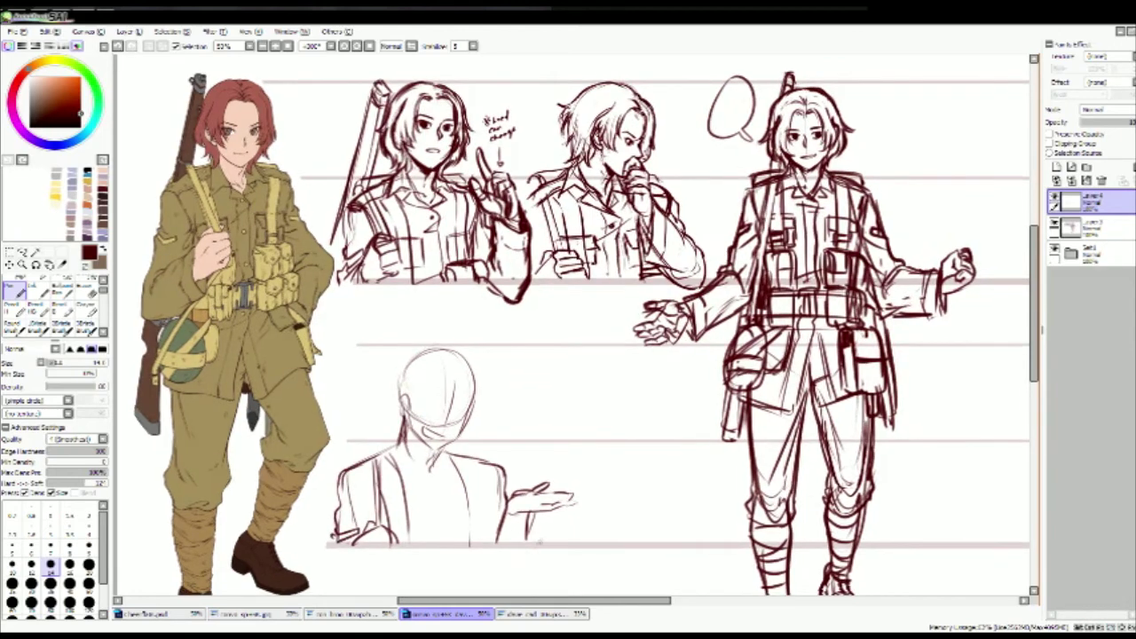
Step: Sketch the forearm and the rounded, bent elbow of the sleeve beneath the new bust's open palm
scroll(348, 511, "up", 2)
mouse_move(585, 359)
left_mouse_down()
mouse_move(600, 430)
mouse_move(651, 488)
left_mouse_up()
left_click_drag(586, 432, 575, 514)
left_click_drag(576, 472, 563, 543)
left_click_drag(635, 489, 603, 572)
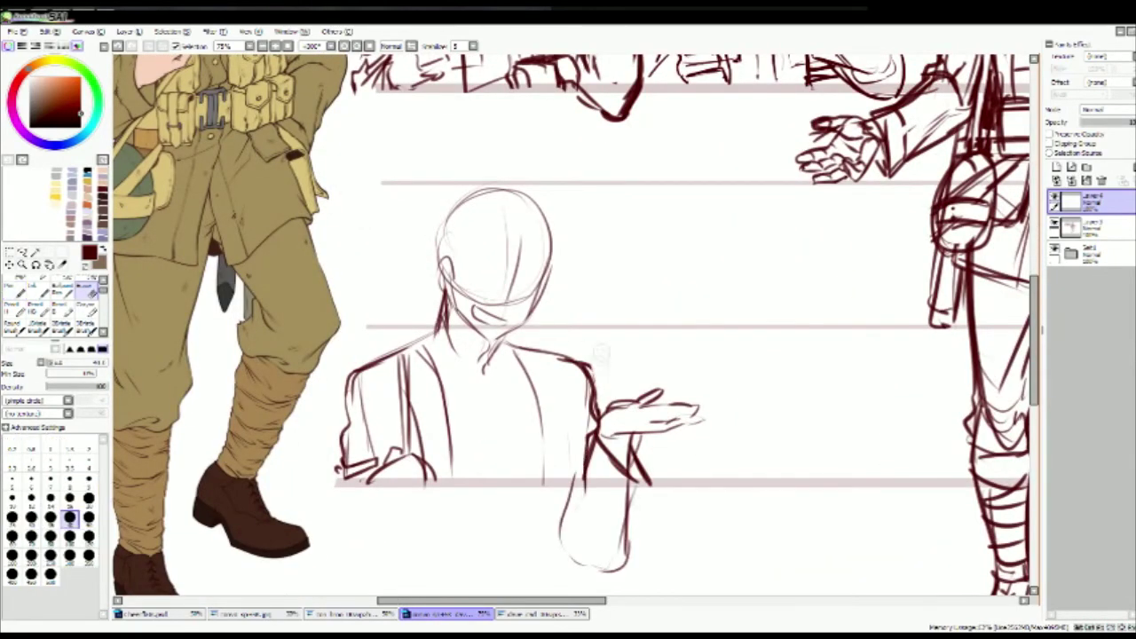
Step: Sketch the open shirt collar with its lapels around the new bust's neck
left_click_drag(533, 355, 552, 401)
left_click_drag(473, 335, 510, 388)
left_click_drag(496, 390, 538, 377)
left_click_drag(559, 339, 515, 389)
left_click_drag(458, 361, 521, 447)
left_click_drag(531, 380, 506, 435)
left_click_drag(552, 406, 510, 436)
Step: Sketch the tunic's front opening with a button and fold lines, plus the strap and torso side line
mouse_move(444, 364)
left_mouse_down()
mouse_move(460, 378)
mouse_move(435, 438)
left_mouse_up()
left_click_drag(435, 418, 530, 458)
left_click_drag(536, 458, 529, 501)
left_click_drag(487, 462, 530, 474)
left_click_drag(540, 494, 537, 532)
left_click_drag(521, 464, 547, 480)
left_click_drag(560, 396, 586, 447)
left_click_drag(579, 428, 597, 524)
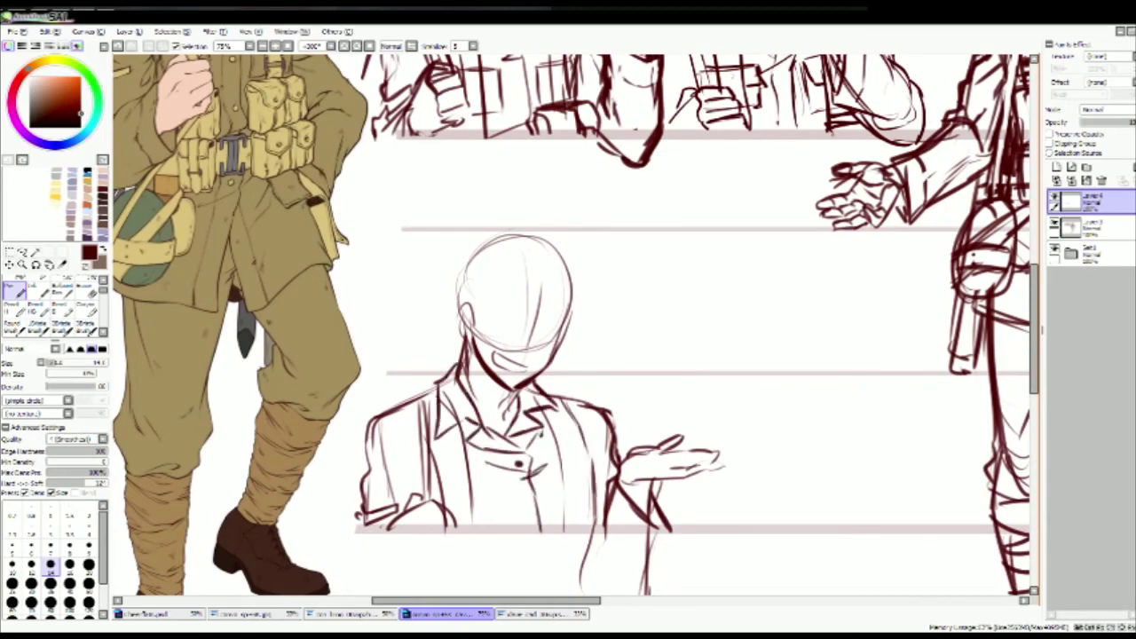
left_click_drag(593, 477, 596, 523)
scroll(575, 325, "down", 1)
Step: Erase the rough elbow below the guide line and redraw the bent sleeve with a firmer outline
key("e")
mouse_move(591, 568)
left_mouse_down()
mouse_move(643, 533)
mouse_move(648, 499)
left_mouse_up()
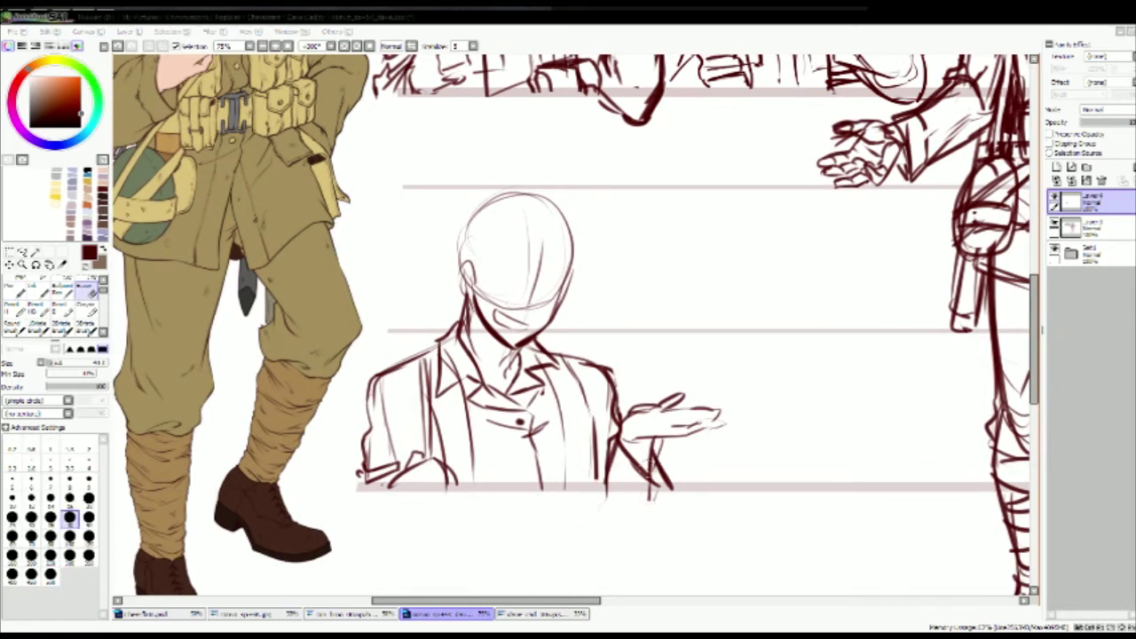
mouse_move(612, 442)
left_mouse_down()
mouse_move(618, 467)
mouse_move(678, 494)
left_mouse_up()
key("n")
left_click_drag(605, 461, 594, 509)
scroll(575, 324, "down", 1)
left_click_drag(673, 479, 627, 561)
left_click_drag(602, 461, 600, 503)
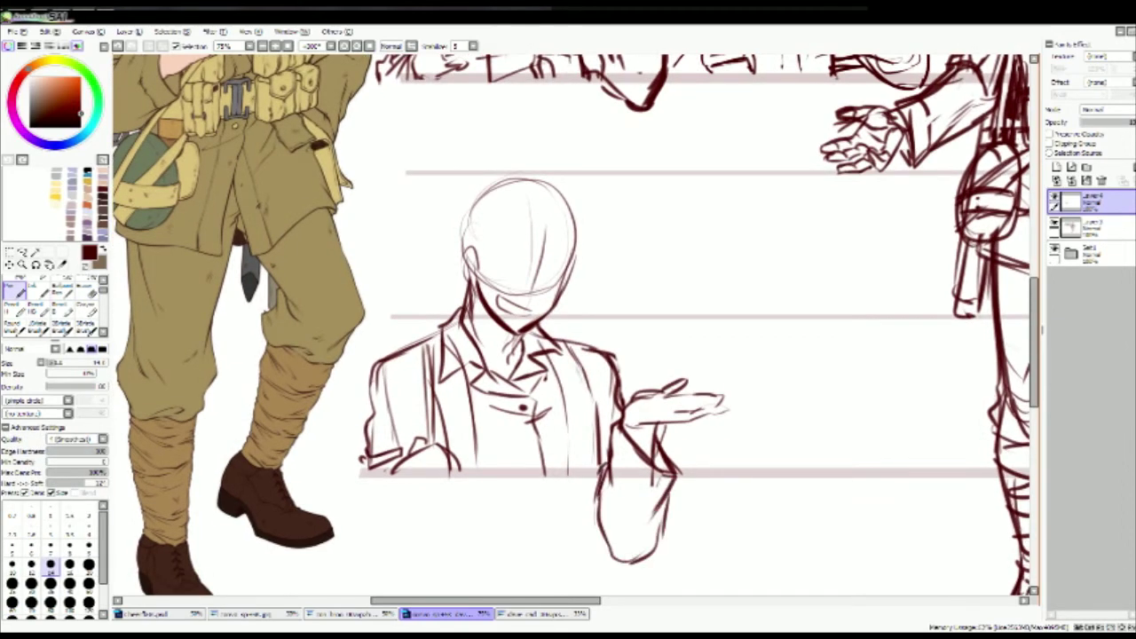
Step: Draw the webbing strap and shoulder straps on the bust's tunic and firm up the hanging sleeve
left_click_drag(577, 366, 593, 470)
left_click_drag(551, 351, 611, 370)
mouse_move(440, 348)
left_mouse_down()
mouse_move(383, 384)
mouse_move(374, 410)
mouse_move(391, 450)
left_mouse_up()
left_click_drag(376, 385, 358, 462)
left_click_drag(417, 426, 408, 447)
Step: Add chest pocket lines and cloth folds to the bust's tunic front and strengthen the torso side
left_click_drag(482, 408, 474, 476)
left_click_drag(452, 436, 433, 443)
left_click_drag(502, 440, 493, 477)
left_click_drag(568, 440, 554, 481)
left_click_drag(575, 397, 566, 474)
left_click_drag(613, 439, 595, 454)
mouse_move(611, 370)
left_mouse_down()
mouse_move(603, 446)
mouse_move(612, 410)
left_mouse_up()
Step: Strengthen the outline of the open palm and fingers and add fold marks at the raised sleeve's cuff
mouse_move(675, 417)
left_mouse_down()
mouse_move(691, 428)
mouse_move(657, 441)
left_mouse_up()
left_click_drag(730, 419, 689, 439)
mouse_move(696, 425)
left_mouse_down()
mouse_move(683, 429)
mouse_move(746, 409)
mouse_move(705, 414)
left_mouse_up()
key("n")
left_click_drag(689, 417, 647, 422)
left_click_drag(576, 329, 567, 356)
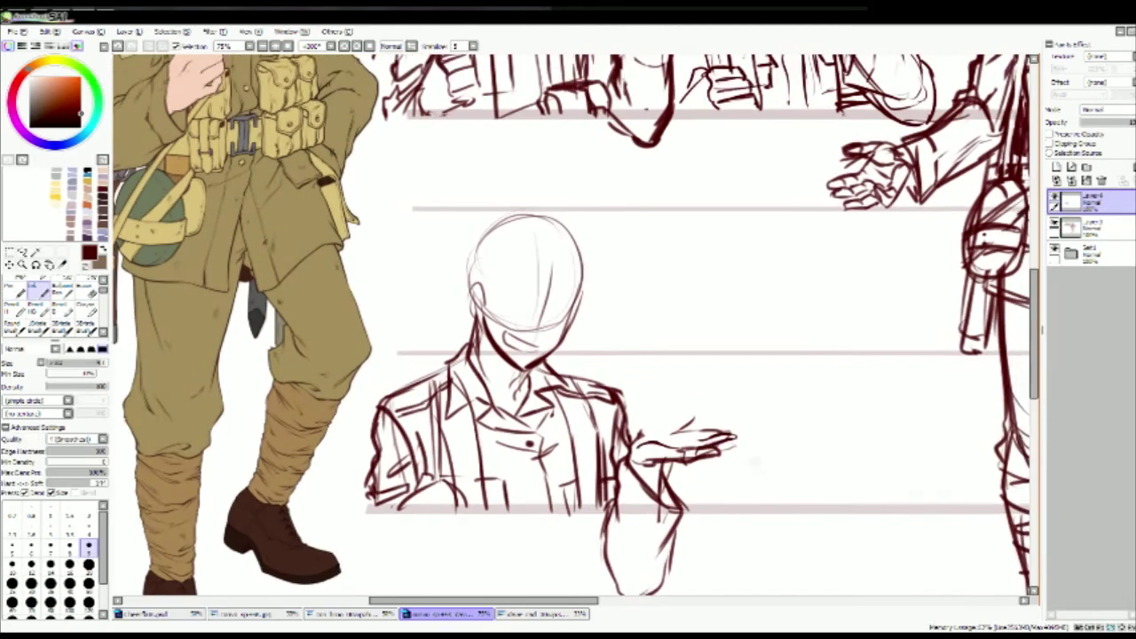
left_click_drag(676, 476, 690, 462)
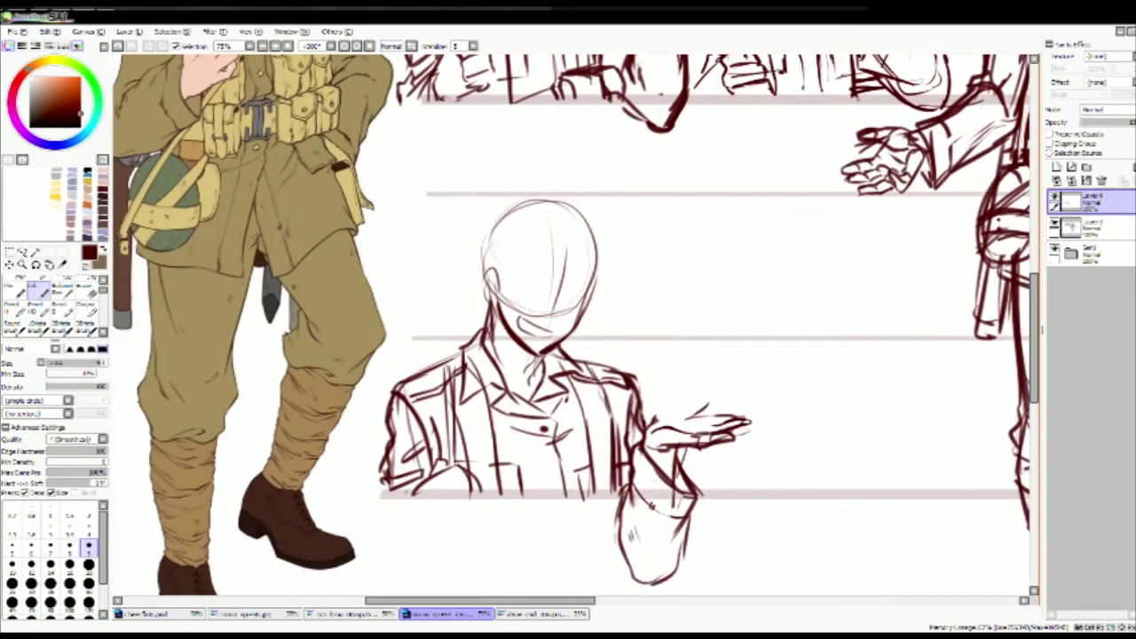
Step: Redraw the open hand with a raised thumb and clearly separated, bolder fingers
key("n")
mouse_move(645, 431)
left_mouse_down()
mouse_move(700, 387)
mouse_move(735, 411)
mouse_move(756, 401)
left_mouse_up()
key("ctrl+z")
mouse_move(700, 425)
left_mouse_down()
mouse_move(761, 417)
mouse_move(755, 431)
mouse_move(760, 410)
left_mouse_up()
key("e")
key("b")
left_click_drag(746, 421, 761, 410)
left_click_drag(679, 415, 712, 408)
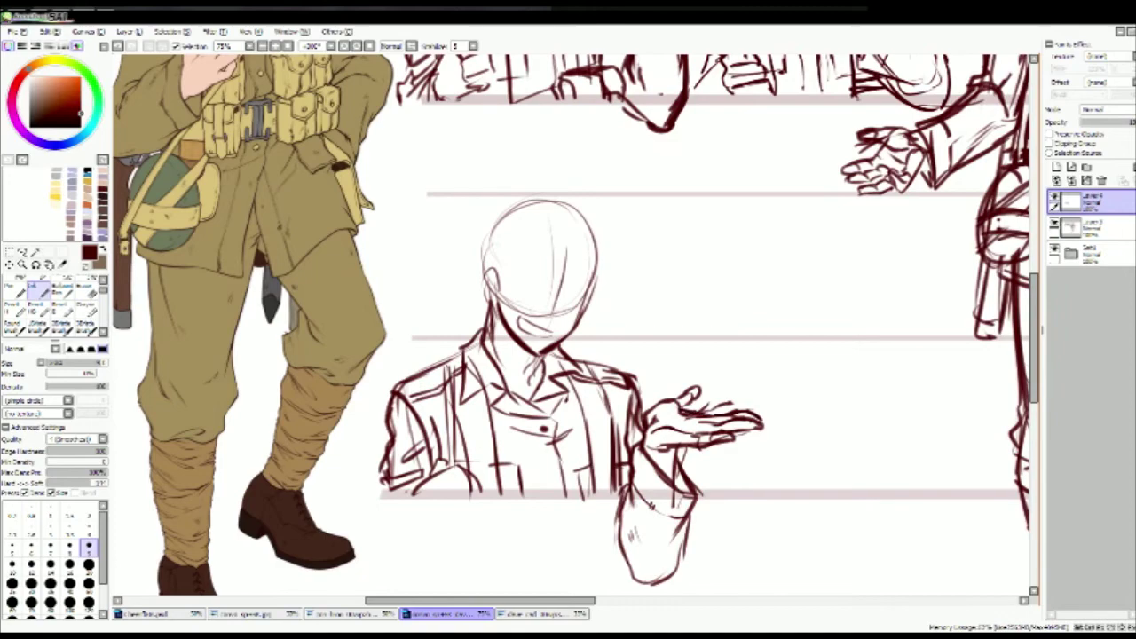
Step: Sketch the hair's centre parting and the first fringe strands over the new bust's forehead
key("e")
key("n")
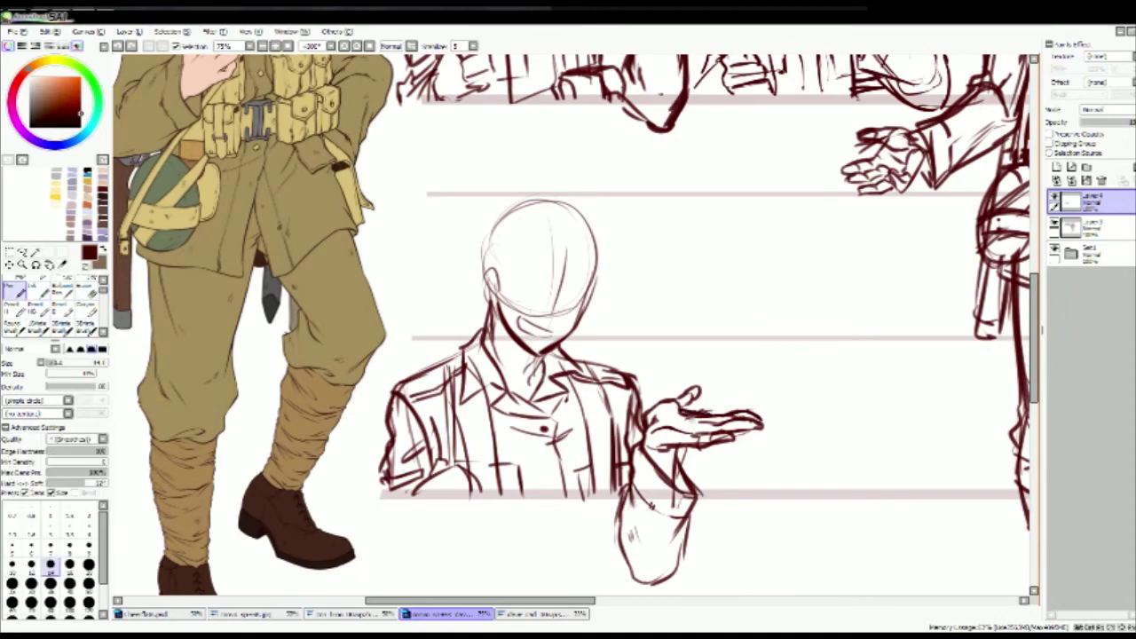
mouse_move(787, 381)
left_mouse_down()
mouse_move(781, 395)
mouse_move(791, 374)
left_mouse_up()
left_click_drag(490, 301, 501, 266)
left_click_drag(568, 235, 588, 230)
mouse_move(506, 271)
left_mouse_down()
mouse_move(577, 233)
mouse_move(572, 222)
left_mouse_up()
left_click_drag(538, 243, 565, 221)
Step: Draw the hair locks framing both sides of the new bust's face, with loose tips flicking outward
scroll(577, 320, "up", 3)
mouse_move(501, 336)
left_mouse_down()
mouse_move(487, 387)
mouse_move(471, 396)
left_mouse_up()
mouse_move(484, 318)
left_mouse_down()
mouse_move(460, 373)
mouse_move(470, 340)
left_mouse_up()
mouse_move(544, 318)
left_mouse_down()
mouse_move(554, 323)
mouse_move(554, 390)
mouse_move(568, 401)
left_mouse_up()
key("ctrl+z")
left_click_drag(558, 314, 583, 396)
left_click_drag(480, 293, 441, 402)
mouse_move(461, 382)
left_mouse_down()
mouse_move(453, 421)
mouse_move(464, 417)
left_mouse_up()
left_click_drag(460, 321, 433, 356)
Step: Complete the hair with the crown outline, the lower locks by the neck and extra fringe strands
mouse_move(519, 275)
left_mouse_down()
mouse_move(426, 348)
mouse_move(505, 293)
left_mouse_up()
mouse_move(533, 278)
left_mouse_down()
mouse_move(575, 325)
mouse_move(577, 345)
left_mouse_up()
left_click_drag(577, 388, 538, 427)
mouse_move(459, 387)
left_mouse_down()
mouse_move(447, 409)
mouse_move(460, 436)
left_mouse_up()
scroll(569, 328, "up", 5)
scroll(568, 329, "down", 4)
left_click_drag(540, 332, 515, 349)
left_click_drag(549, 312, 523, 341)
key("e")
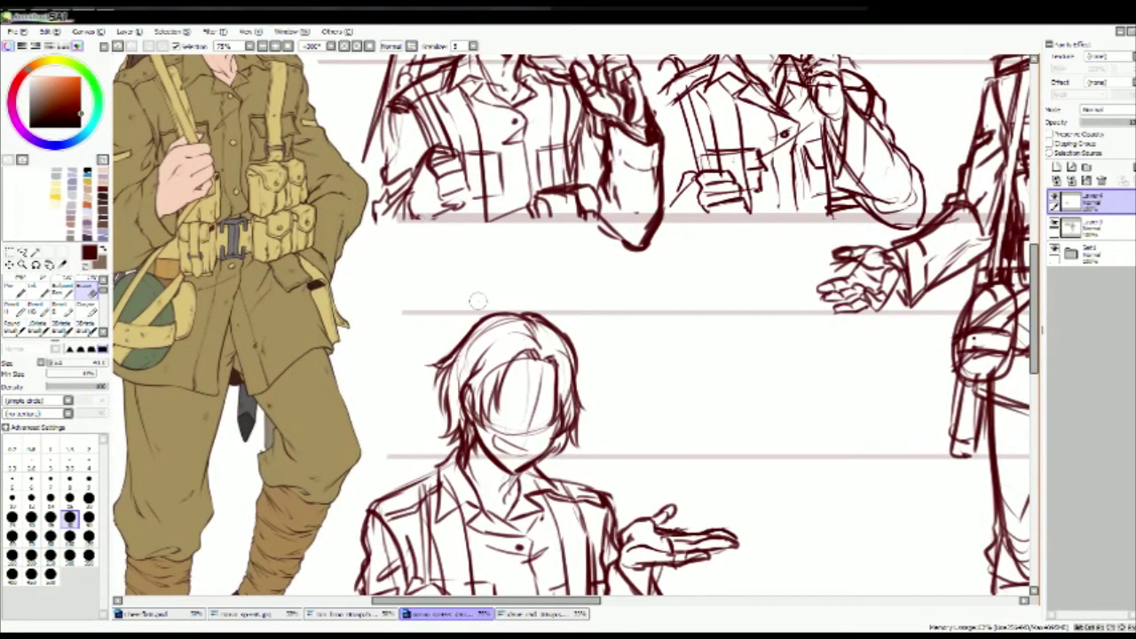
Step: Clean up the guide lines on the bust's lower face and draw the nose and smiling mouth
key("n")
key("e")
mouse_move(498, 423)
left_mouse_down()
mouse_move(484, 435)
mouse_move(543, 435)
mouse_move(540, 476)
left_mouse_up()
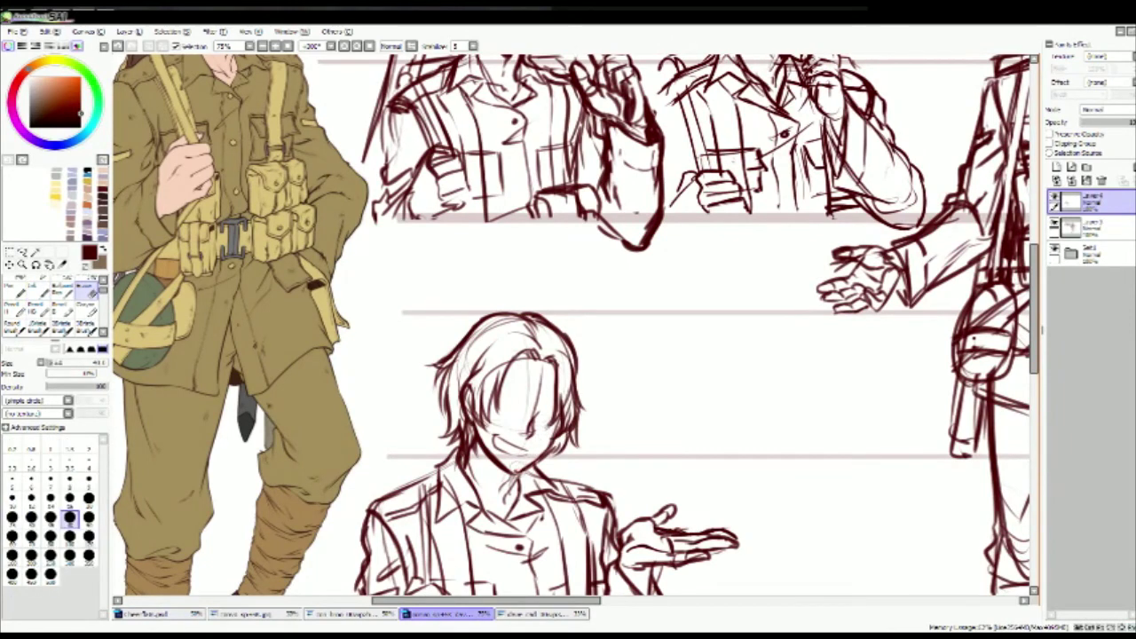
key("n")
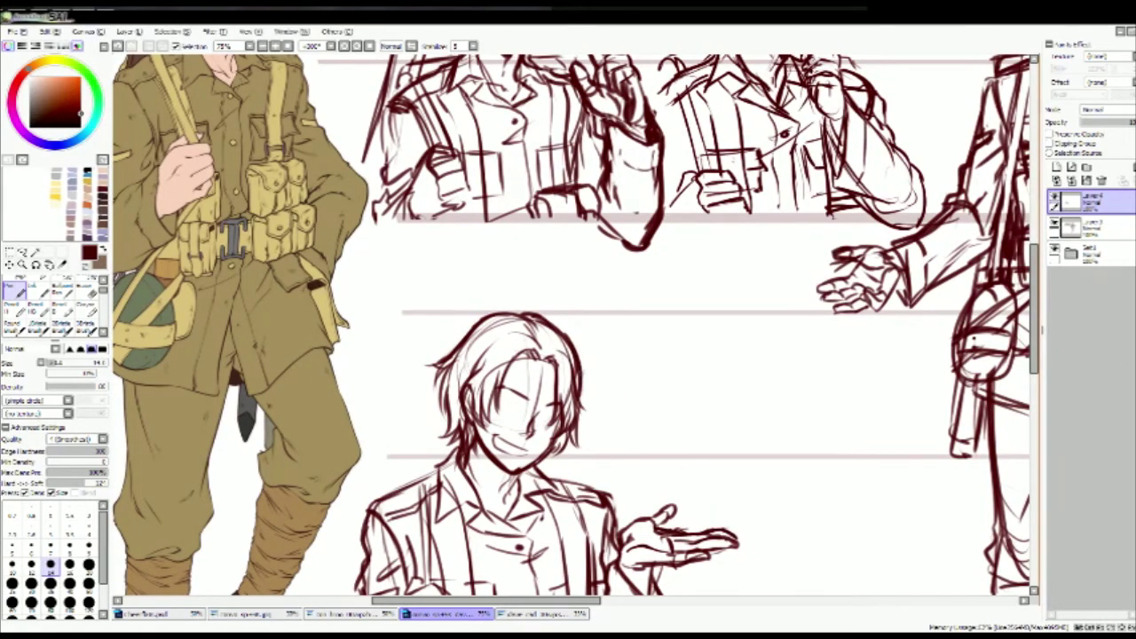
Step: Thicken the hair outline on the far side of the bust's head down to the jaw
scroll(624, 320, "down", 2)
left_click_drag(579, 245, 619, 347)
left_click_drag(594, 360, 563, 389)
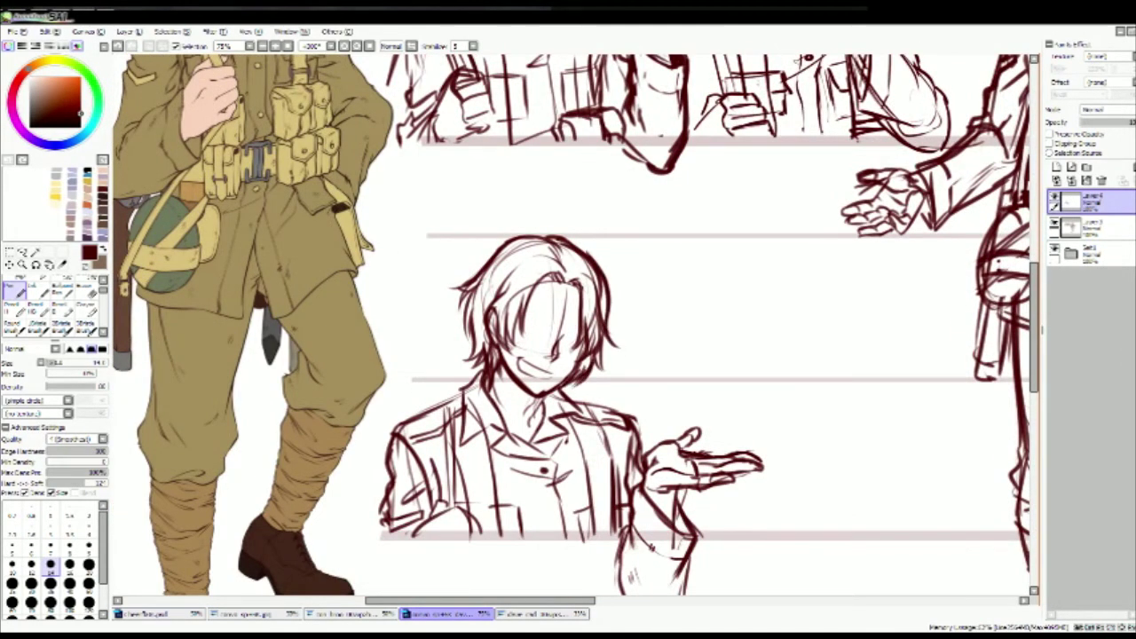
Step: Draw the bust's slanted eyebrows and closed, smiling eyes, redoing the strokes that do not fit
key("ctrl+plus")
key("ctrl+z")
left_click_drag(497, 307, 524, 326)
left_click_drag(488, 378, 529, 390)
key("ctrl+z")
left_click_drag(494, 391, 524, 404)
key("ctrl+z")
key("ctrl+z")
key("n")
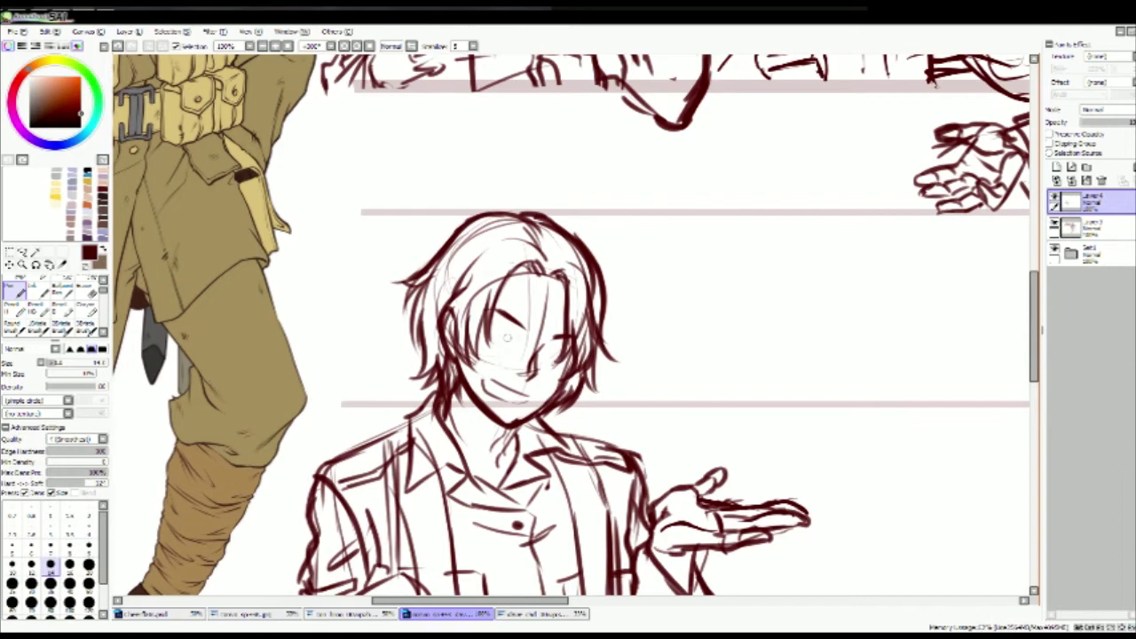
mouse_move(491, 333)
left_mouse_down()
mouse_move(522, 326)
mouse_move(520, 346)
left_mouse_up()
Step: Touch up the smiling bust's sleeve, mouth and collar and add a small curved mark beside the hair
scroll(546, 350, "down", 3)
left_click_drag(595, 479, 604, 534)
left_click_drag(545, 384, 525, 390)
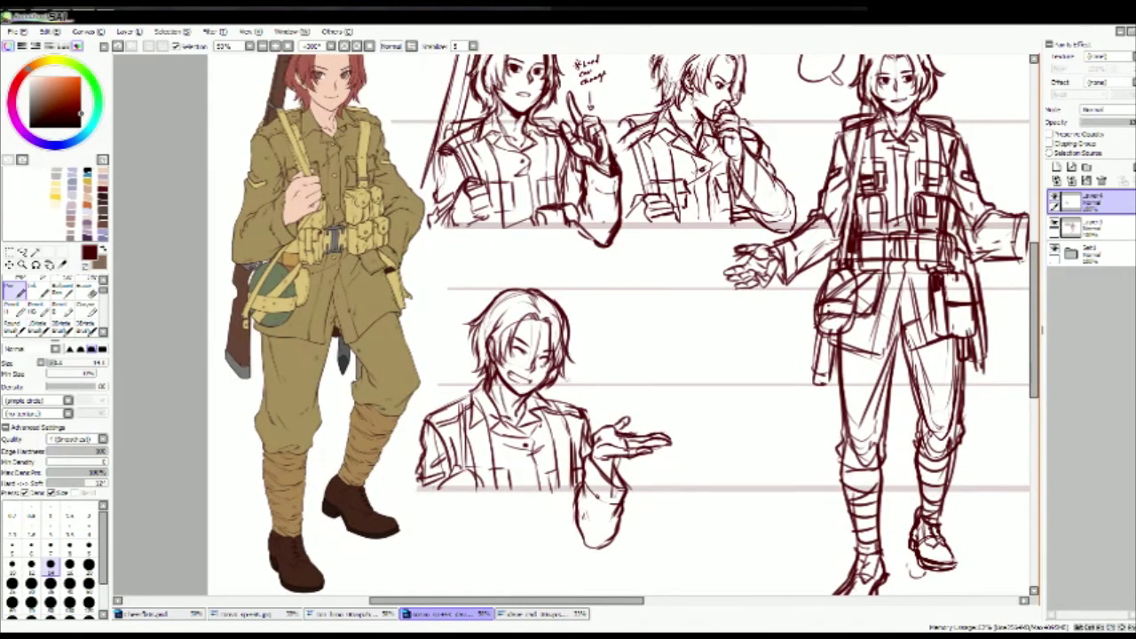
left_click_drag(503, 397, 487, 431)
left_click_drag(675, 486, 669, 477)
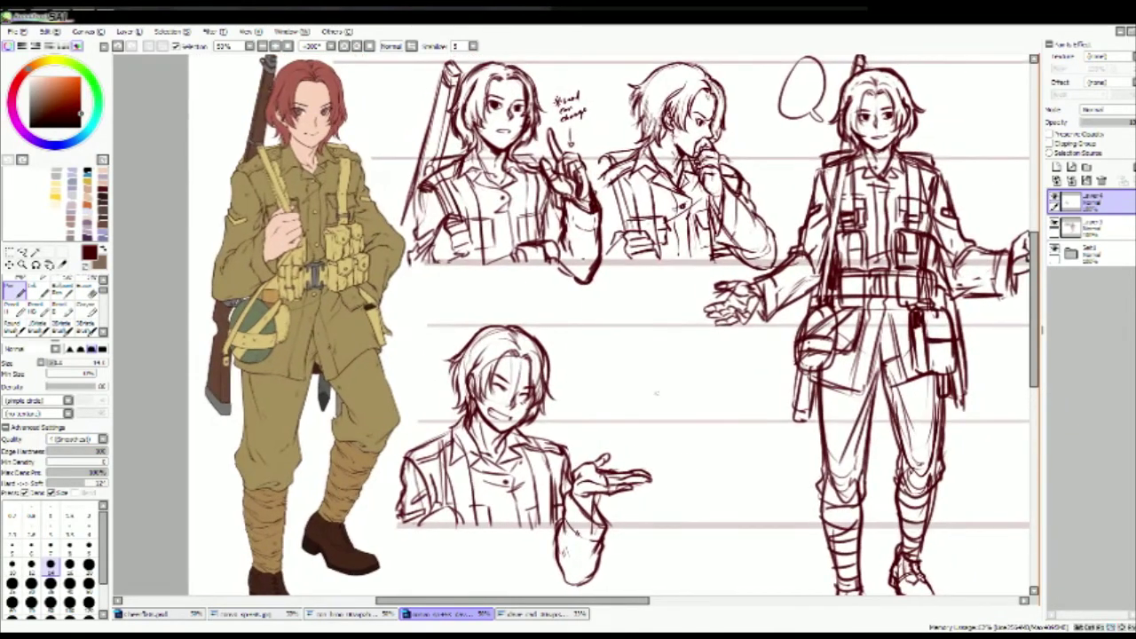
left_click_drag(673, 409, 632, 403)
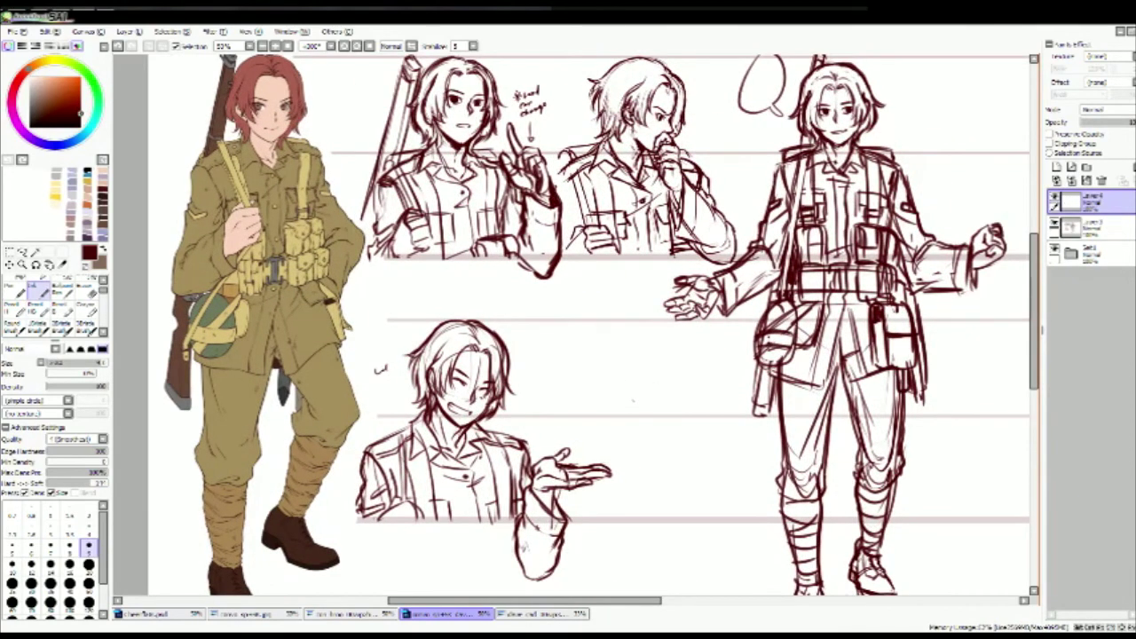
key("n")
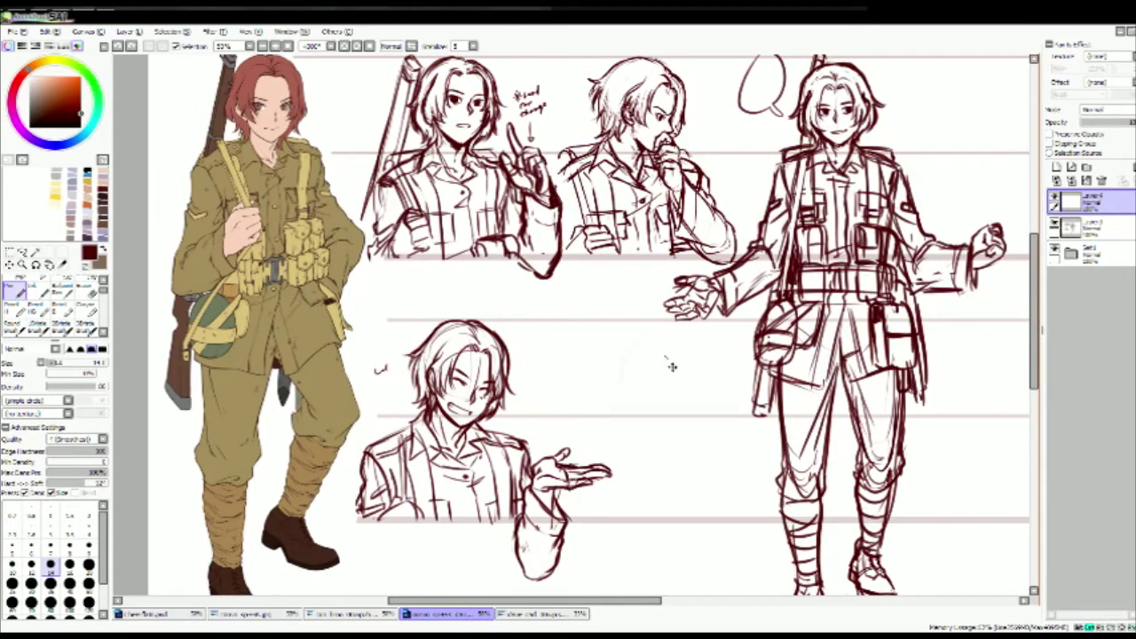
Step: Sketch the head of another bust beside the smiling one, with a skull circle, ear, jaw and neck
mouse_move(637, 351)
left_mouse_down()
mouse_move(631, 337)
mouse_move(686, 334)
mouse_move(673, 435)
mouse_move(630, 394)
left_mouse_up()
left_click_drag(703, 371, 685, 422)
left_click_drag(627, 366, 657, 435)
left_click_drag(639, 427, 698, 398)
left_click_drag(701, 355, 682, 431)
left_click_drag(631, 356, 678, 438)
left_click_drag(703, 355, 664, 435)
Step: Rough in the new bust's shoulder line and the fingers of a hand raised over the face
mouse_move(632, 363)
left_mouse_down()
mouse_move(627, 425)
mouse_move(590, 441)
left_mouse_up()
left_click_drag(668, 435, 730, 506)
left_click_drag(666, 412, 681, 444)
left_click_drag(702, 409, 703, 440)
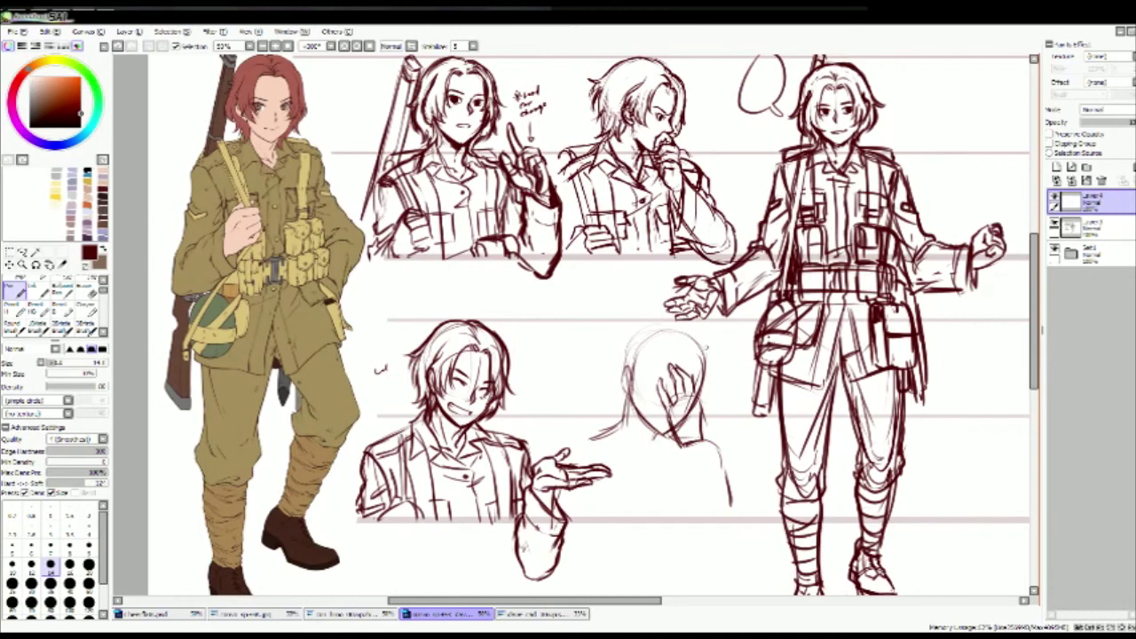
Step: Shape the hand covering the face and sketch the wrist down to the chin
scroll(701, 350, "up", 1)
mouse_move(702, 373)
left_mouse_down()
mouse_move(707, 330)
mouse_move(683, 374)
left_mouse_up()
left_click_drag(680, 321, 701, 339)
left_click_drag(703, 336, 708, 407)
left_click_drag(661, 432, 713, 458)
left_click_drag(706, 386, 718, 444)
Step: Draw the forearm from the wrist down to a bent elbow beneath the face-covering hand
mouse_move(675, 426)
left_mouse_down()
mouse_move(630, 368)
mouse_move(694, 513)
left_mouse_up()
mouse_move(675, 383)
left_mouse_down()
mouse_move(737, 475)
mouse_move(698, 523)
left_mouse_up()
left_click_drag(678, 387, 742, 494)
left_click_drag(554, 316, 474, 389)
left_click_drag(714, 425, 728, 453)
left_click_drag(694, 487, 753, 538)
Step: Lighten the skull construction lines and draw the bust's open collar and shoulder slope
key("e")
left_click_drag(621, 356, 634, 382)
left_click_drag(664, 326, 662, 355)
key("n")
left_click_drag(568, 345, 626, 408)
left_click_drag(554, 393, 612, 451)
left_click_drag(589, 401, 621, 461)
left_click_drag(550, 371, 524, 435)
left_click_drag(522, 425, 629, 472)
left_click_drag(644, 417, 612, 454)
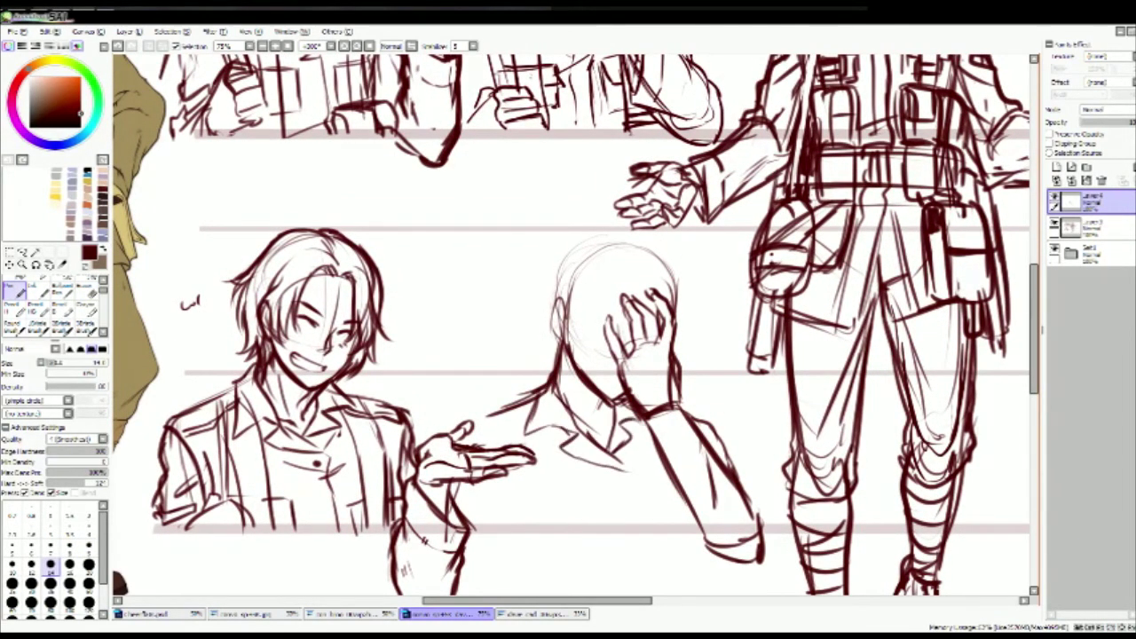
Step: Thicken the bust's ear, jaw and neck outline
left_click_drag(602, 401, 616, 430)
left_click_drag(559, 305, 579, 357)
left_click_drag(578, 378, 607, 407)
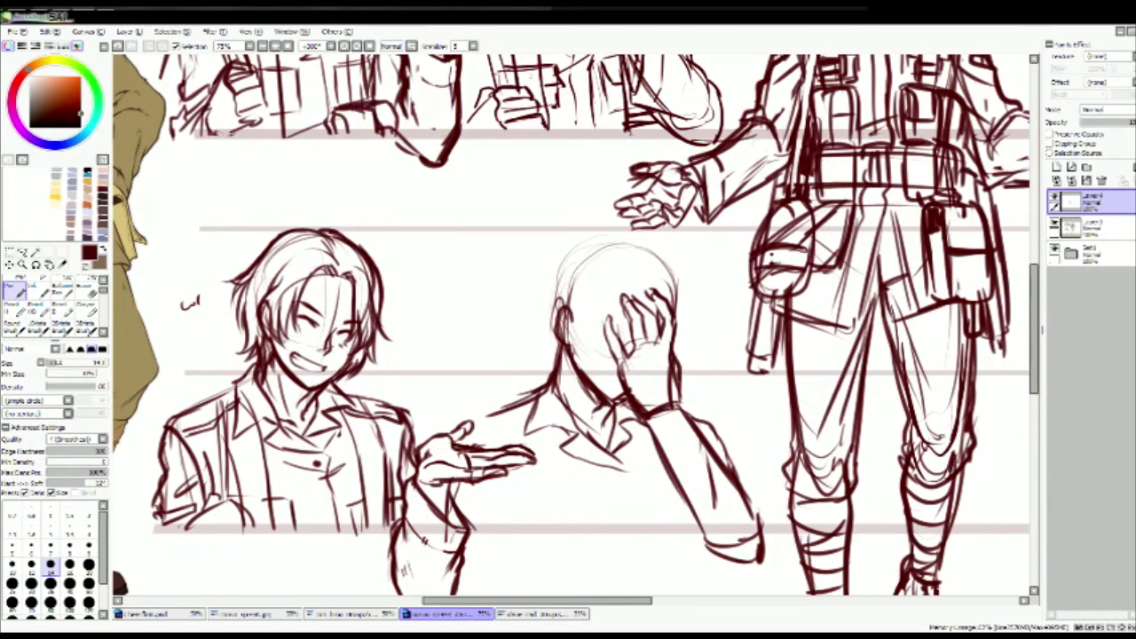
Step: Draw the sleeve of the raised arm with heavier outlines around the forearm and elbow
mouse_move(693, 420)
left_mouse_down()
mouse_move(738, 462)
mouse_move(749, 503)
left_mouse_up()
left_click_drag(642, 414, 680, 508)
left_click_drag(679, 397, 729, 481)
left_click_drag(664, 497, 747, 573)
left_click_drag(744, 485, 767, 552)
scroll(761, 504, "up", 2)
left_click_drag(761, 504, 787, 496)
key("Return")
Step: Erase parts of the raised arm's sleeve and redraw it with a fuller contour and folds
key("e")
left_click_drag(668, 452, 721, 557)
left_click_drag(715, 453, 762, 533)
left_click_drag(714, 533, 760, 575)
key("n")
left_click_drag(698, 437, 767, 547)
left_click_drag(668, 466, 706, 562)
key("e")
Step: Restate the skull guide around the covered face and touch up the fingers, neck and shoulder
key("n")
mouse_move(620, 329)
left_mouse_down()
mouse_move(623, 362)
mouse_move(630, 353)
left_mouse_up()
left_click_drag(680, 293, 558, 355)
left_click_drag(579, 259, 554, 311)
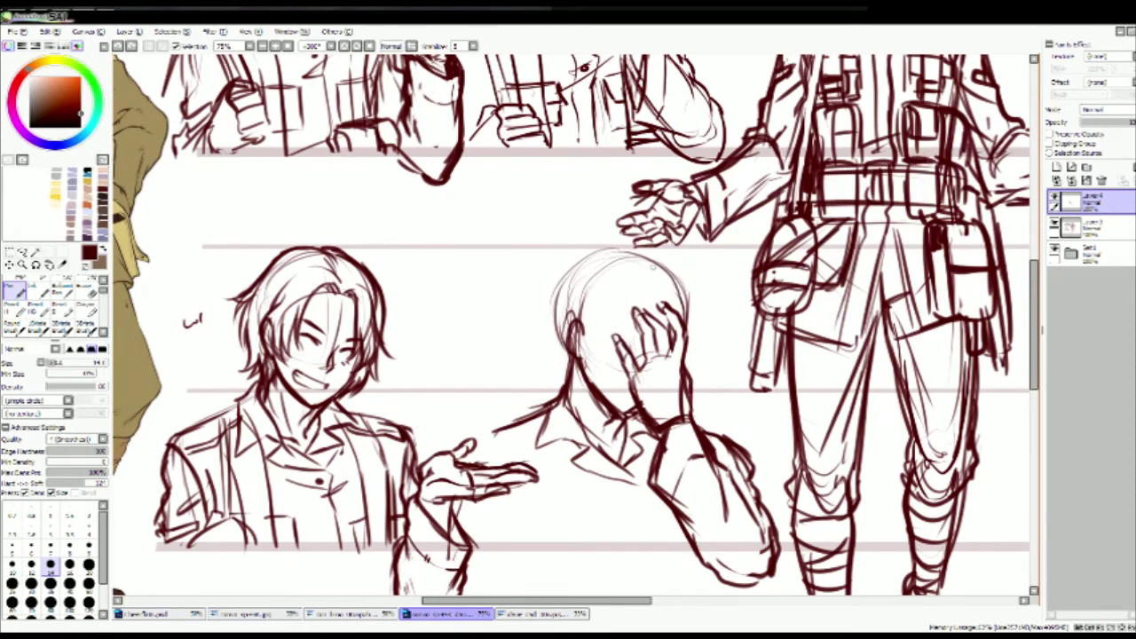
left_click_drag(560, 385, 558, 399)
left_click_drag(538, 431, 505, 449)
Step: Draw the parted fringe over the forehead and the hair strands framing both sides of the covered face
mouse_move(639, 285)
left_mouse_down()
mouse_move(608, 312)
mouse_move(588, 367)
left_mouse_up()
left_click_drag(602, 309, 575, 370)
left_click_drag(584, 313, 561, 357)
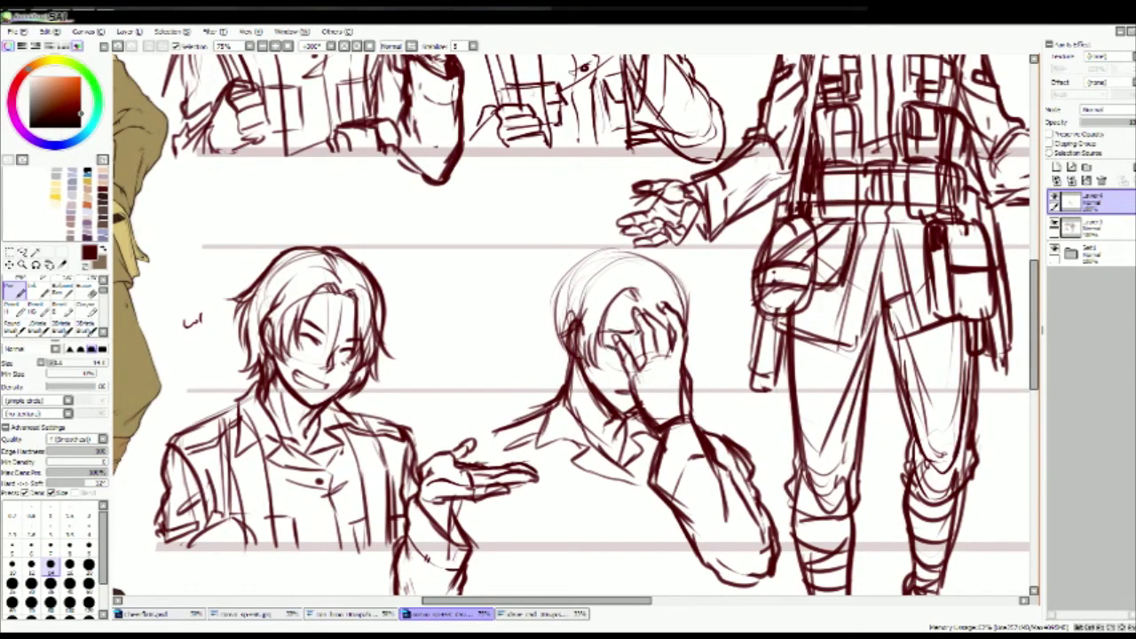
left_click_drag(622, 298, 671, 283)
mouse_move(667, 282)
left_mouse_down()
mouse_move(701, 337)
mouse_move(701, 369)
left_mouse_up()
left_click_drag(583, 311, 570, 378)
left_click_drag(602, 361, 569, 403)
Step: Add pointed hair tufts behind the ear and short strands at the parting above the fringe
left_click_drag(565, 354, 557, 398)
left_click_drag(559, 316, 545, 373)
left_click_drag(561, 353, 556, 376)
left_click_drag(555, 315, 530, 336)
mouse_move(579, 264)
left_mouse_down()
mouse_move(547, 324)
mouse_move(549, 294)
left_mouse_up()
left_click_drag(620, 272, 639, 283)
left_click_drag(621, 274, 658, 303)
left_click_drag(619, 290, 633, 298)
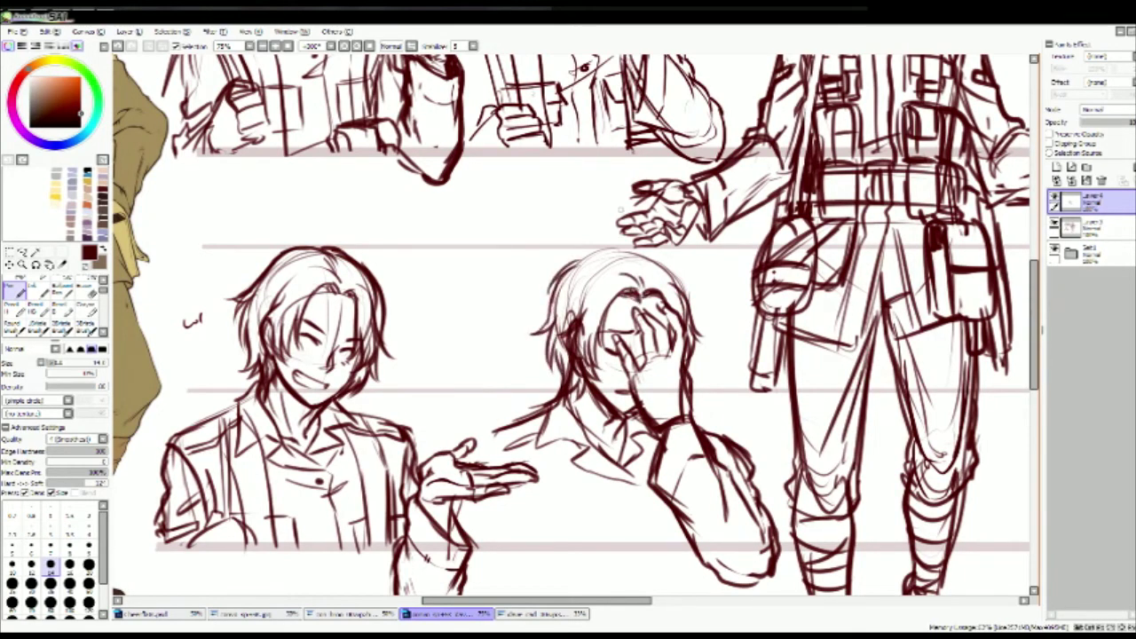
Step: Outline the hair over the crown and back of the head, erasing the stray guide lines there
left_click_drag(562, 266, 634, 246)
mouse_move(624, 260)
left_mouse_down()
mouse_move(657, 245)
mouse_move(678, 285)
left_mouse_up()
left_click_drag(586, 261, 535, 338)
mouse_move(558, 321)
left_mouse_down()
mouse_move(542, 371)
mouse_move(553, 388)
left_mouse_up()
key("e")
left_click_drag(577, 259, 549, 316)
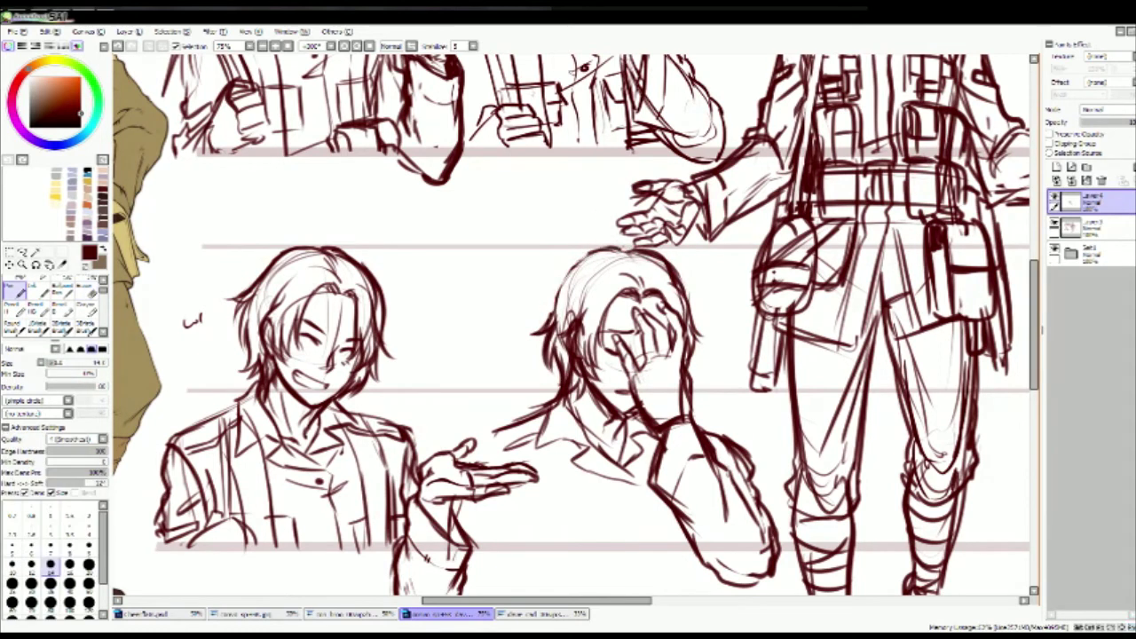
Step: Thicken the hair contour on both sides of the head and add a small sigh mark beside the bust
key("n")
left_click_drag(612, 248, 552, 313)
left_click_drag(570, 281, 545, 324)
left_click_drag(646, 258, 665, 265)
mouse_move(673, 268)
left_mouse_down()
mouse_move(710, 345)
mouse_move(708, 368)
left_mouse_up()
mouse_move(698, 343)
left_mouse_down()
mouse_move(690, 373)
mouse_move(727, 389)
left_mouse_up()
Step: Close the sleeve cuff at the raised wrist and clean up the sleeve's inner edge
key("e")
key("n")
mouse_move(657, 410)
left_mouse_down()
mouse_move(646, 470)
mouse_move(689, 427)
left_mouse_up()
key("e")
mouse_move(663, 417)
left_mouse_down()
mouse_move(648, 479)
mouse_move(660, 465)
left_mouse_up()
key("e")
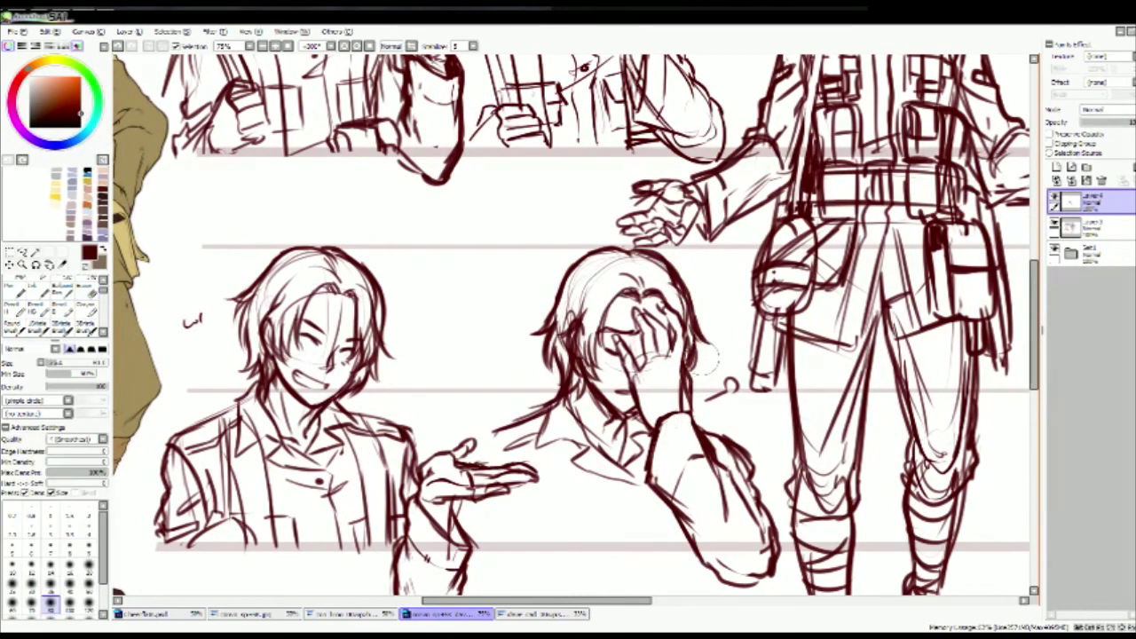
Step: Sketch the bust's shirt front and chest pocket flap, and slightly adjust the sketch with a free transform
key("n")
mouse_move(576, 481)
left_mouse_down()
mouse_move(639, 458)
mouse_move(648, 515)
mouse_move(607, 515)
left_mouse_up()
left_click_drag(646, 511, 647, 546)
left_click_drag(552, 526, 614, 521)
left_click_drag(605, 523, 607, 549)
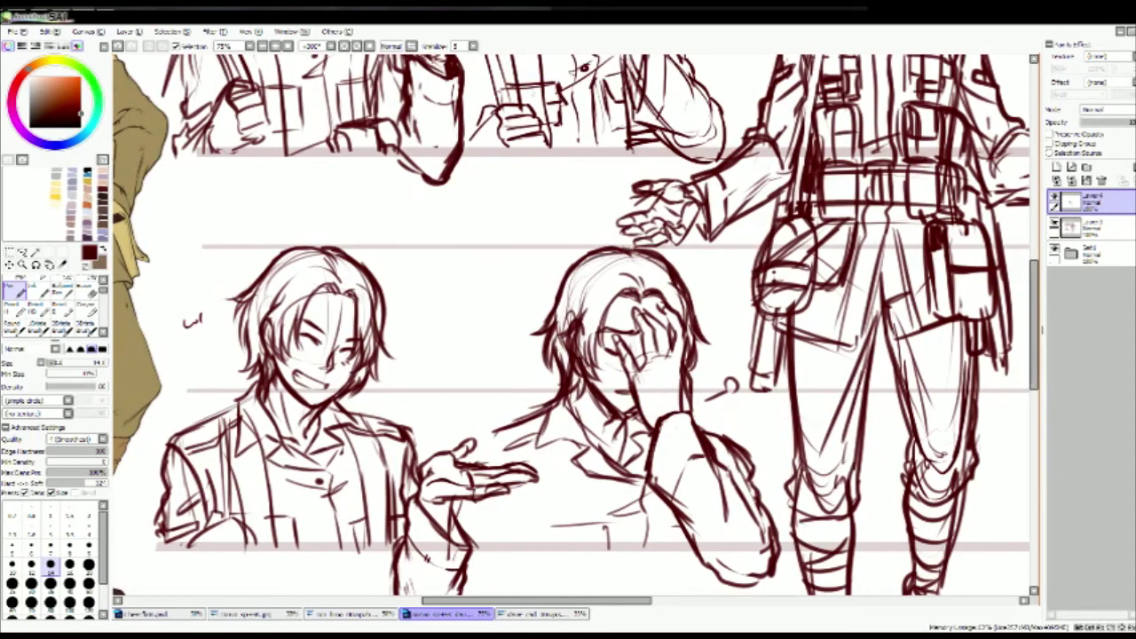
key("ctrl+t")
left_click_drag(718, 285, 721, 288)
key("Return")
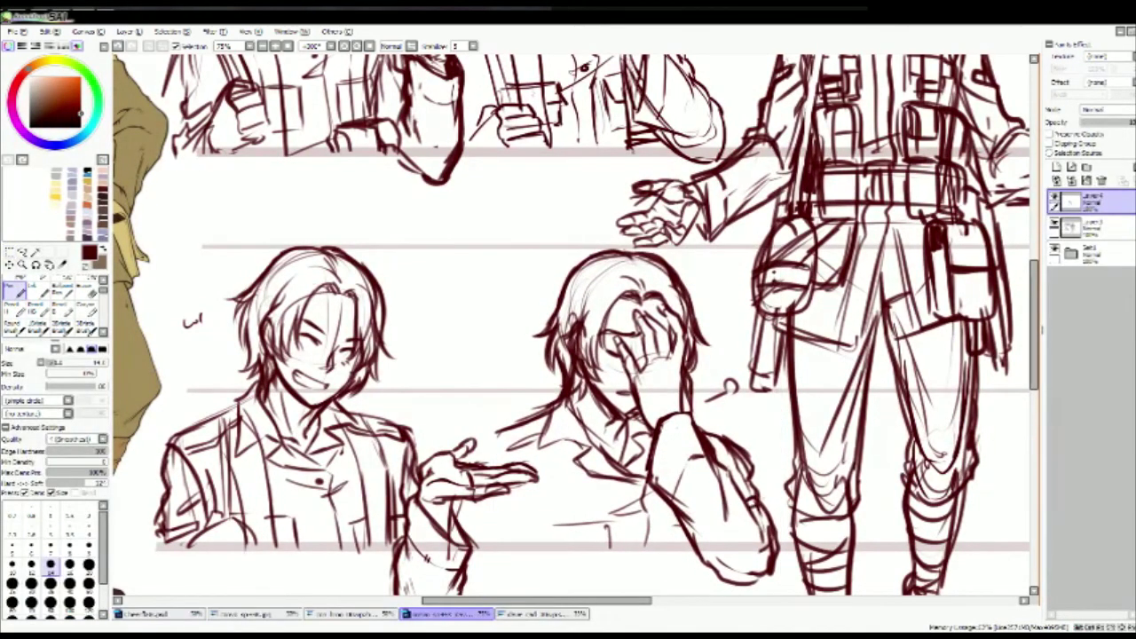
Step: Add the shirt's side, fold and pocket lines on the face-covering bust, plus a fold on the smiling bust
key("e")
key("n")
left_click_drag(555, 444, 550, 544)
left_click_drag(566, 472, 561, 537)
mouse_move(543, 488)
left_mouse_down()
mouse_move(527, 552)
mouse_move(563, 544)
left_mouse_up()
left_click_drag(623, 483, 627, 541)
left_click_drag(305, 474, 316, 559)
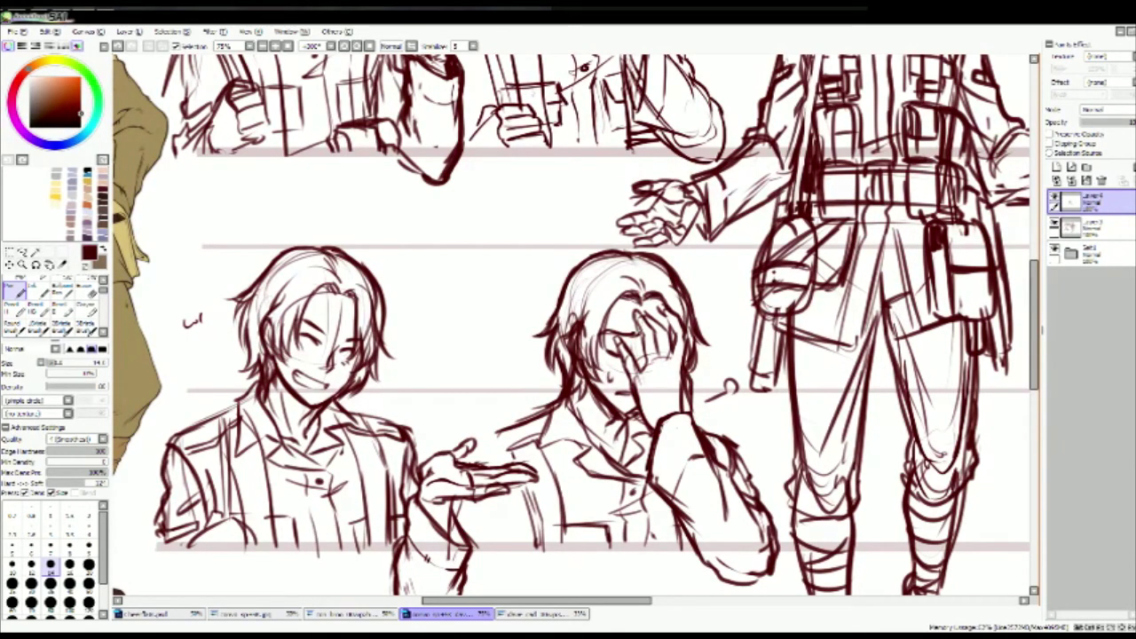
Step: Sketch the head, neck and shoulder line of another full-length figure in the empty space beside the arms-spread figure
scroll(609, 373, "down", 2)
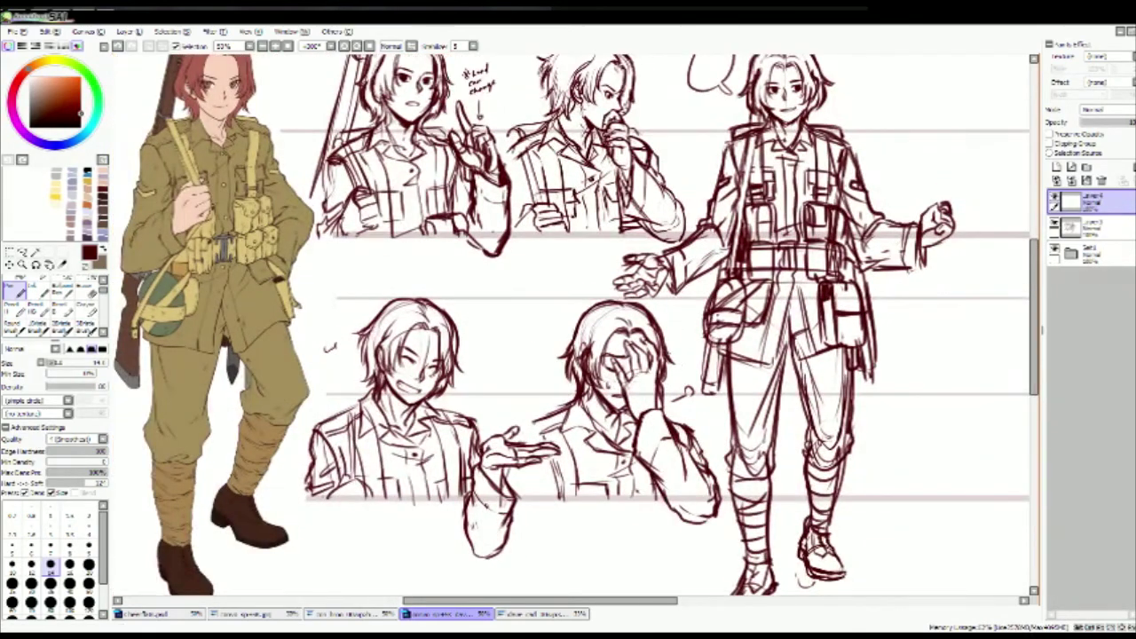
left_click_drag(819, 375, 796, 419)
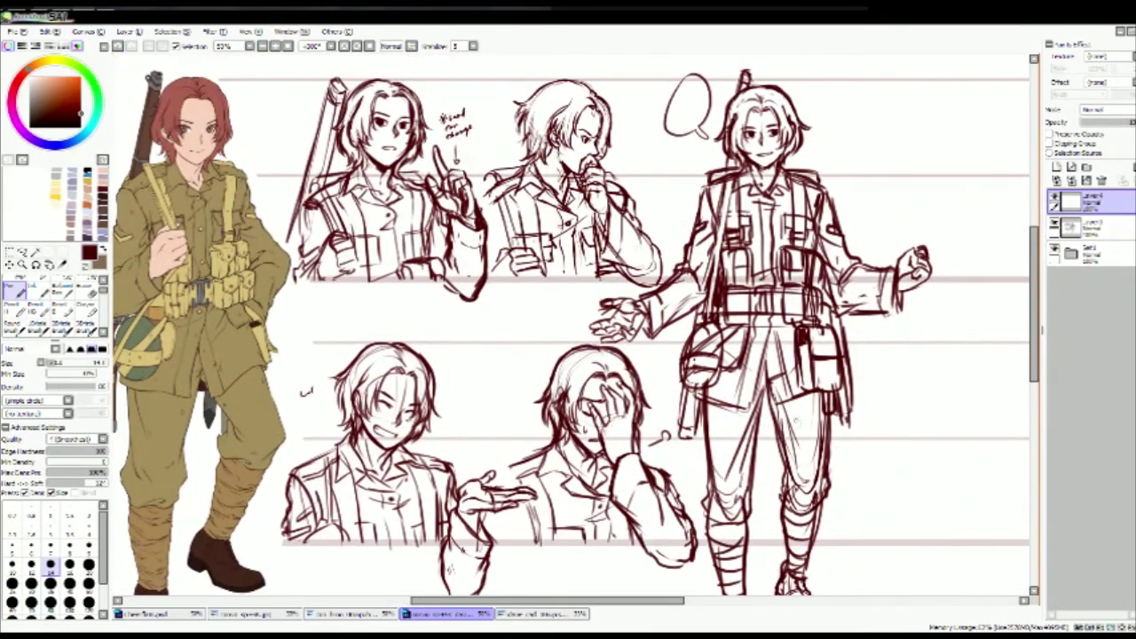
mouse_move(947, 419)
left_mouse_down()
mouse_move(888, 391)
mouse_move(733, 415)
mouse_move(802, 418)
left_mouse_up()
key("e")
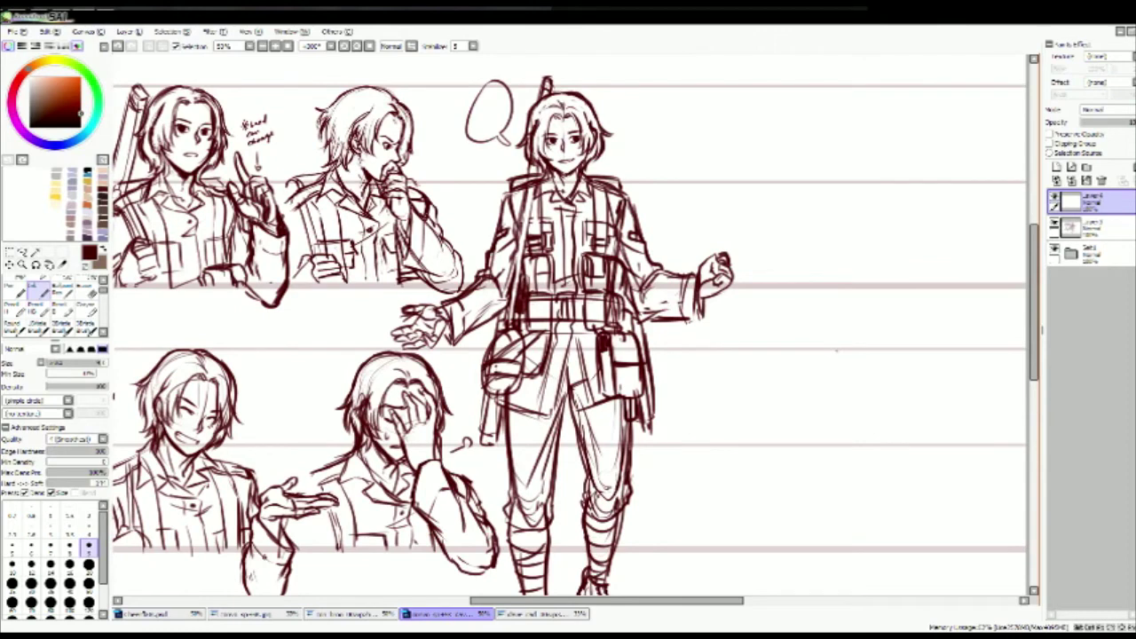
key("n")
mouse_move(803, 94)
left_mouse_down()
mouse_move(835, 151)
mouse_move(825, 142)
mouse_move(783, 165)
mouse_move(818, 178)
left_mouse_up()
key("ctrl+z")
left_click_drag(828, 145, 838, 179)
mouse_move(808, 168)
left_mouse_down()
mouse_move(797, 204)
mouse_move(760, 201)
left_mouse_up()
left_click_drag(839, 181, 863, 190)
Step: Sketch the new figure's torso sides and a bent arm with its elbow pointing outward
left_click_drag(765, 204, 757, 283)
left_click_drag(841, 203, 875, 310)
left_click_drag(763, 259, 749, 325)
left_click_drag(867, 193, 902, 293)
left_click_drag(873, 229, 852, 298)
left_click_drag(897, 316, 911, 334)
left_click_drag(872, 296, 911, 315)
left_click_drag(911, 314, 866, 360)
left_click_drag(878, 307, 845, 359)
Step: Restate the contour of the new figure's far shoulder and side, undoing the last stroke
left_click_drag(772, 195, 756, 232)
left_click_drag(763, 222, 751, 296)
left_click_drag(767, 197, 751, 303)
left_click_drag(758, 212, 741, 265)
key("ctrl+z")
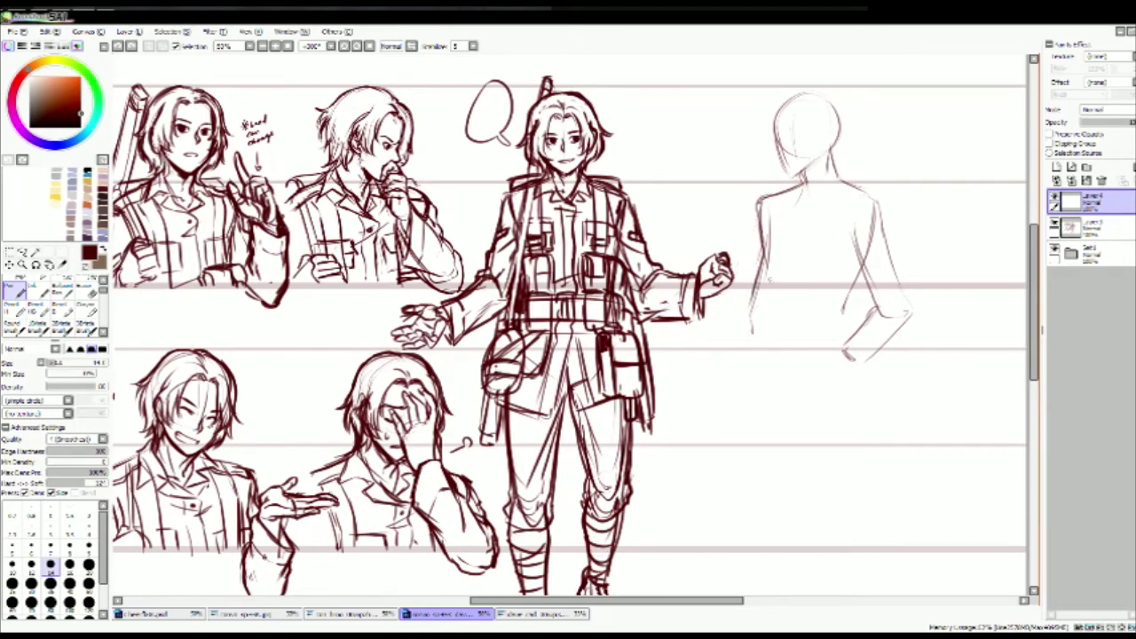
Step: Draw the new figure's waistline and hips, with the bent arm's hand resting on the hip
mouse_move(757, 290)
left_mouse_down()
mouse_move(743, 318)
mouse_move(847, 327)
left_mouse_up()
mouse_move(736, 328)
left_mouse_down()
mouse_move(799, 372)
mouse_move(734, 387)
left_mouse_up()
left_click_drag(760, 403, 808, 405)
left_click_drag(747, 363, 785, 409)
left_click_drag(808, 394, 847, 365)
left_click_drag(859, 367, 877, 438)
Step: Rough in the new figure's thighs and the upper outlines of both legs
left_click_drag(742, 374, 735, 486)
key("ctrl+minus")
left_click_drag(800, 407, 792, 460)
left_click_drag(832, 380, 824, 469)
left_click_drag(779, 417, 859, 548)
left_click_drag(783, 413, 781, 543)
left_click_drag(753, 465, 768, 549)
key("ctrl+z")
Step: Sketch the knee, calf and outward-pointing foot of the new figure's straight leg
left_click_drag(756, 460, 769, 486)
mouse_move(787, 428)
left_mouse_down()
mouse_move(765, 486)
mouse_move(780, 529)
left_mouse_up()
left_click_drag(772, 485, 764, 549)
left_click_drag(785, 510, 785, 549)
left_click_drag(771, 541, 738, 570)
left_click_drag(741, 572, 788, 568)
Step: Sketch the thigh, lower leg and foot of the new figure's other leg, on the hand-on-hip side
left_click_drag(841, 502, 845, 551)
left_click_drag(825, 438, 801, 492)
left_click_drag(838, 387, 828, 467)
mouse_move(840, 470)
left_mouse_down()
mouse_move(860, 505)
mouse_move(846, 564)
left_mouse_up()
mouse_move(857, 506)
left_mouse_down()
mouse_move(862, 570)
mouse_move(832, 588)
mouse_move(829, 576)
left_mouse_up()
scroll(834, 533, "down", 1)
left_click_drag(857, 529, 863, 575)
scroll(889, 392, "left", 1)
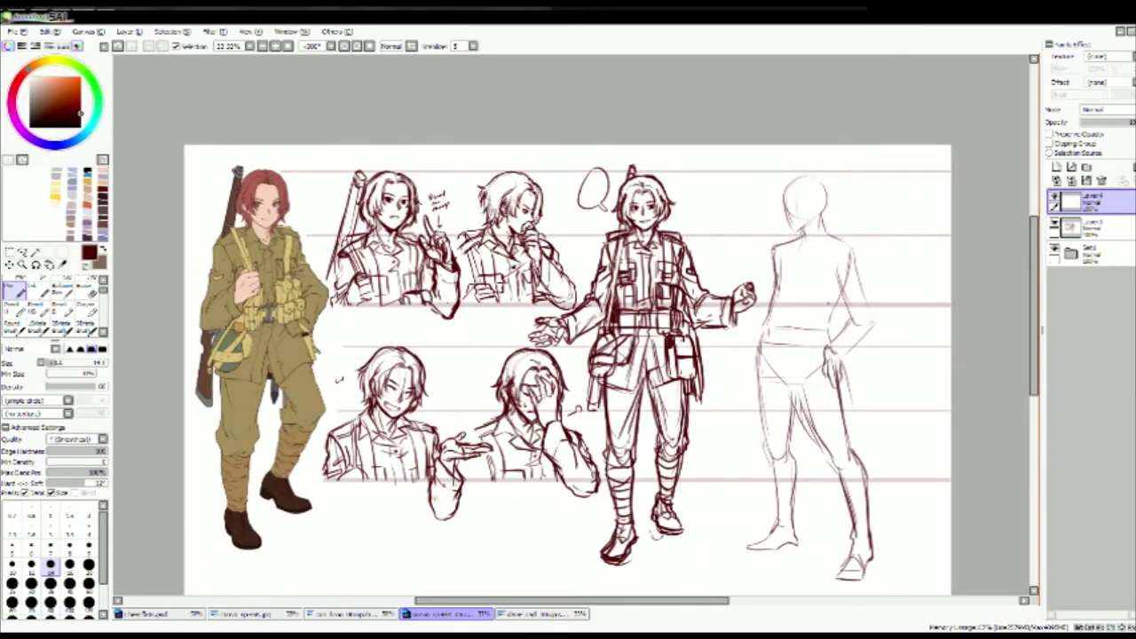
Step: Firm up the new figure's bent arm, torso edge and inner thigh, and rework the head outline
left_click_drag(763, 310, 753, 366)
key("ctrl+z")
left_click_drag(852, 247, 870, 293)
left_click_drag(833, 243, 881, 336)
left_click_drag(838, 282, 863, 341)
left_click_drag(792, 243, 775, 284)
left_click_drag(786, 368, 794, 444)
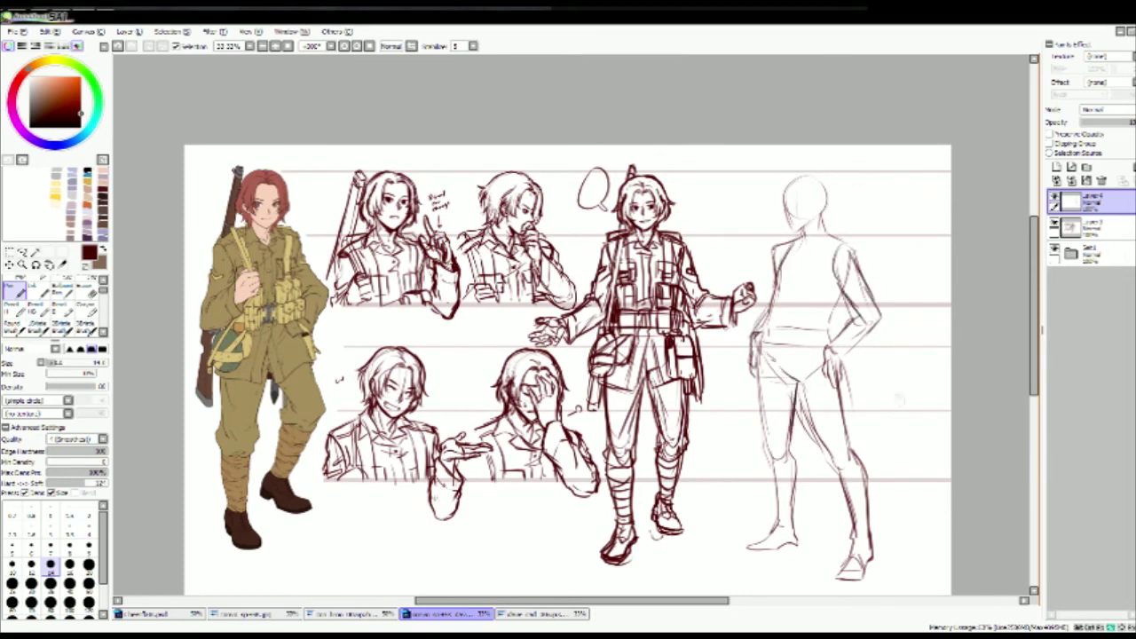
scroll(799, 390, "right", 1)
mouse_move(798, 176)
left_mouse_down()
mouse_move(778, 216)
mouse_move(822, 213)
left_mouse_up()
left_click_drag(778, 197, 787, 231)
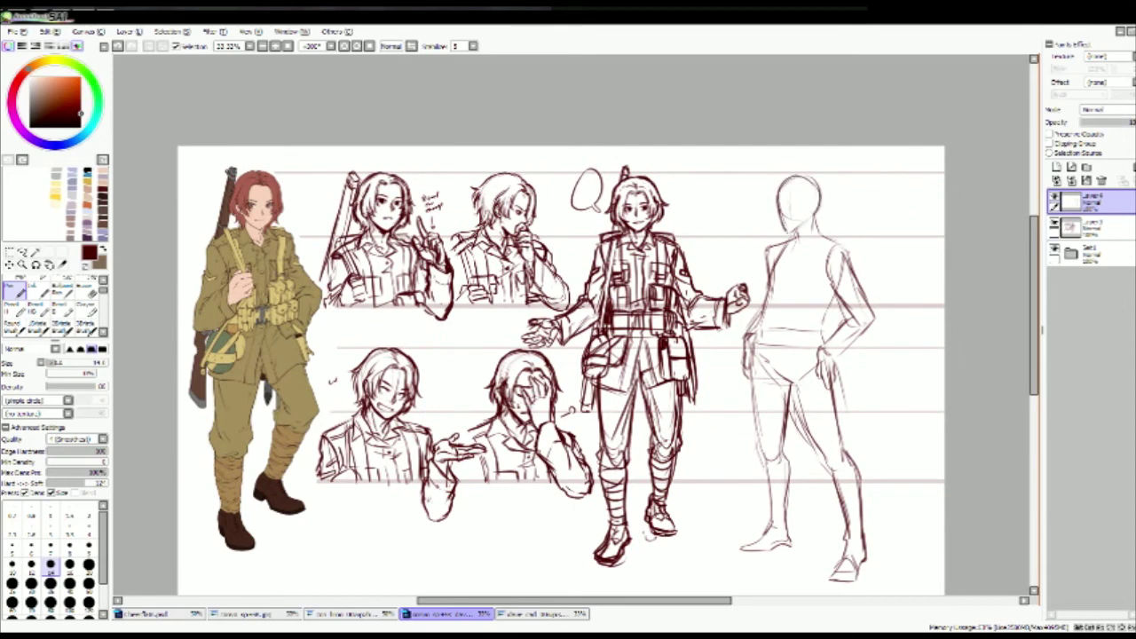
Step: Select the new figure's upper body and transform it slightly downward, and move the whole figure up a little
key("l")
mouse_move(799, 184)
left_mouse_down()
mouse_move(781, 387)
mouse_move(875, 191)
left_mouse_up()
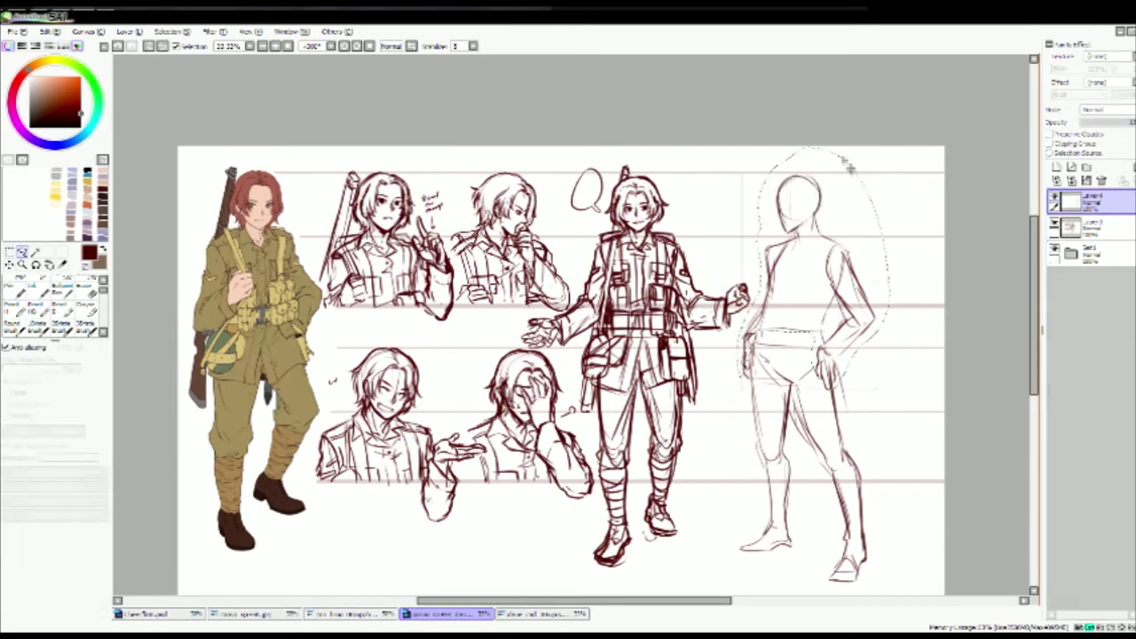
key("ctrl+t")
key("Return")
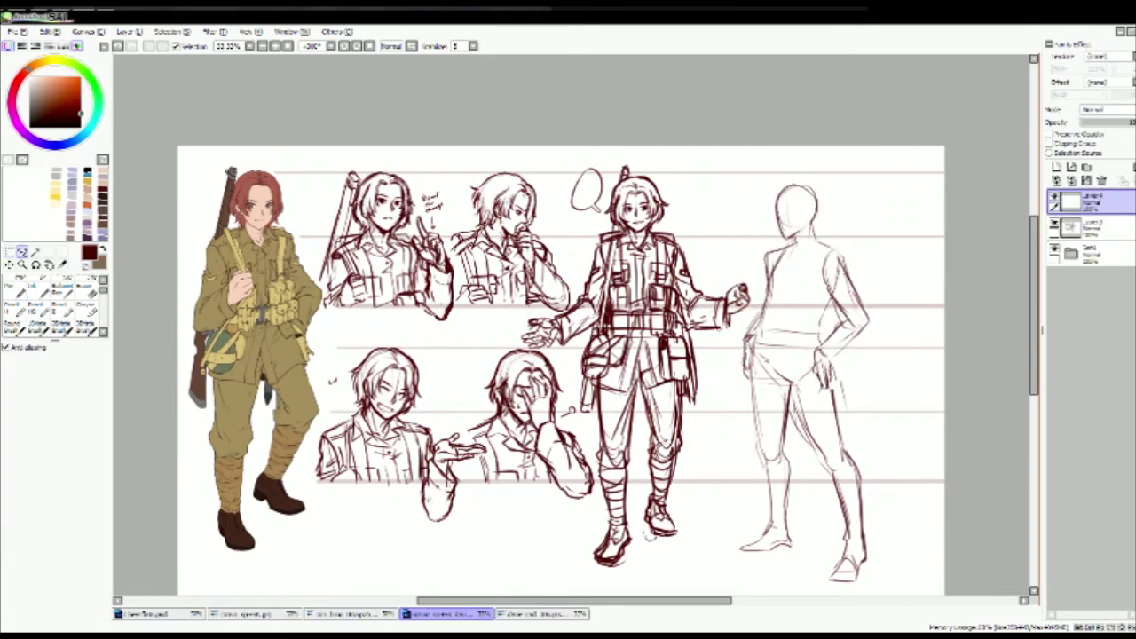
left_click_drag(845, 411, 848, 402)
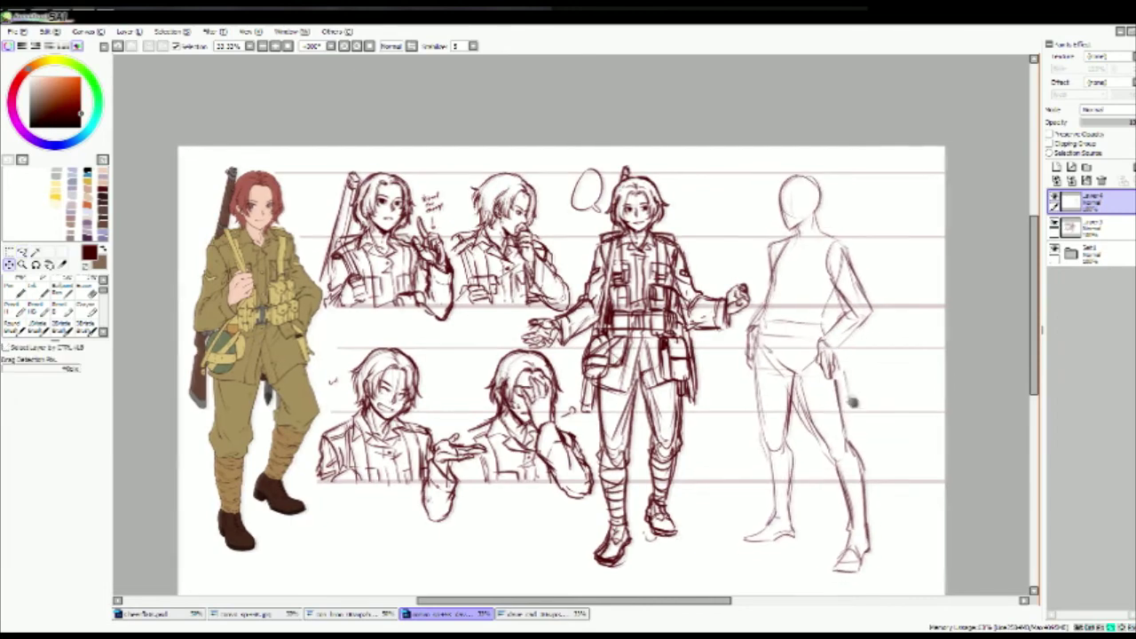
Step: Sketch the belt around the new figure's waist and the flared tunic skirt over the hips
scroll(852, 402, "left", 1)
key("n")
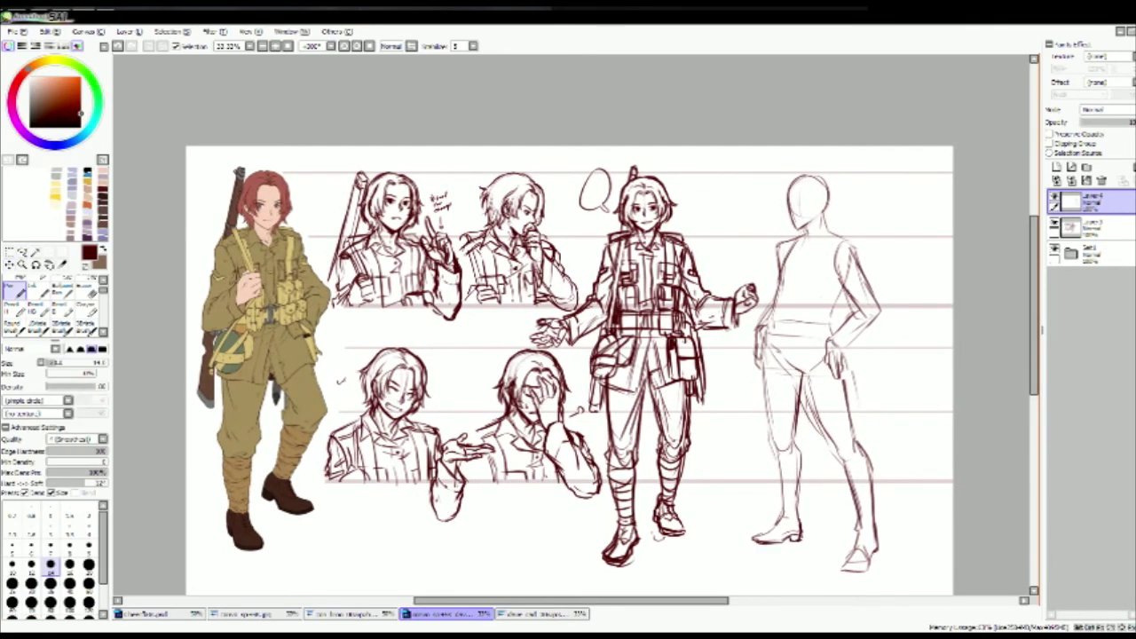
scroll(568, 364, "left", 1)
scroll(568, 364, "down", 1)
left_click_drag(779, 311, 844, 309)
left_click_drag(776, 328, 843, 329)
left_click_drag(843, 315, 797, 392)
left_click_drag(782, 325, 761, 390)
left_click_drag(763, 392, 797, 396)
left_click_drag(800, 353, 851, 398)
key("ctrl+z")
key("ctrl+z")
mouse_move(765, 323)
left_mouse_down()
mouse_move(768, 384)
mouse_move(794, 388)
left_mouse_up()
mouse_move(802, 330)
left_mouse_down()
mouse_move(797, 387)
mouse_move(854, 378)
left_mouse_up()
left_click_drag(803, 351, 799, 385)
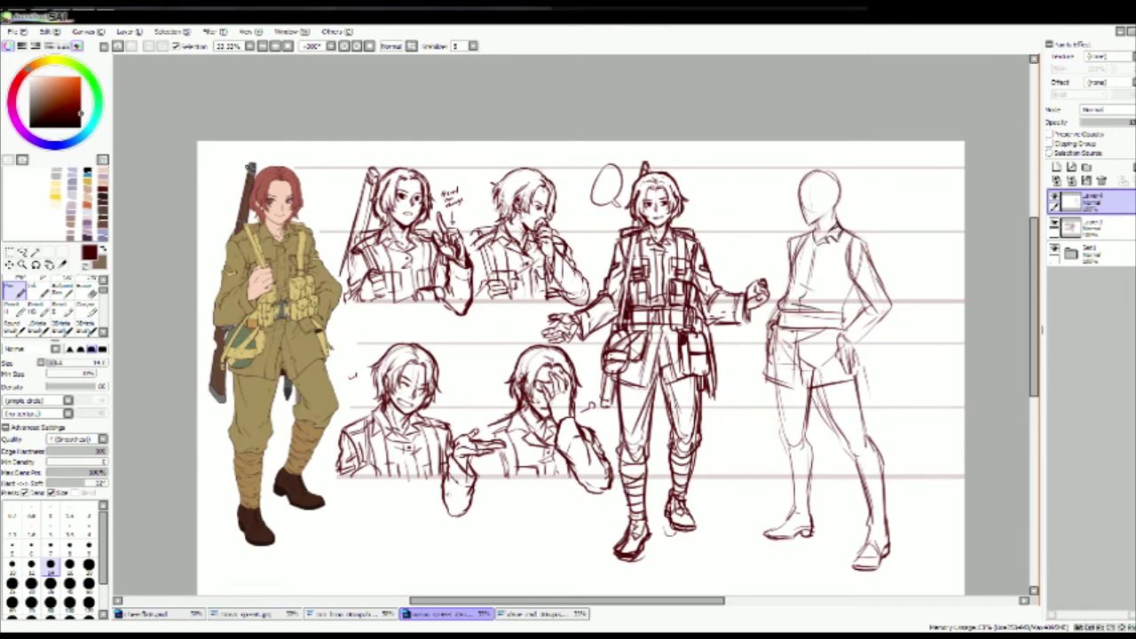
Step: Draw the tunic's collar, front opening, chest pockets and the bent arm's sleeve on the new figure
left_click_drag(804, 243, 823, 250)
left_click_drag(815, 248, 820, 296)
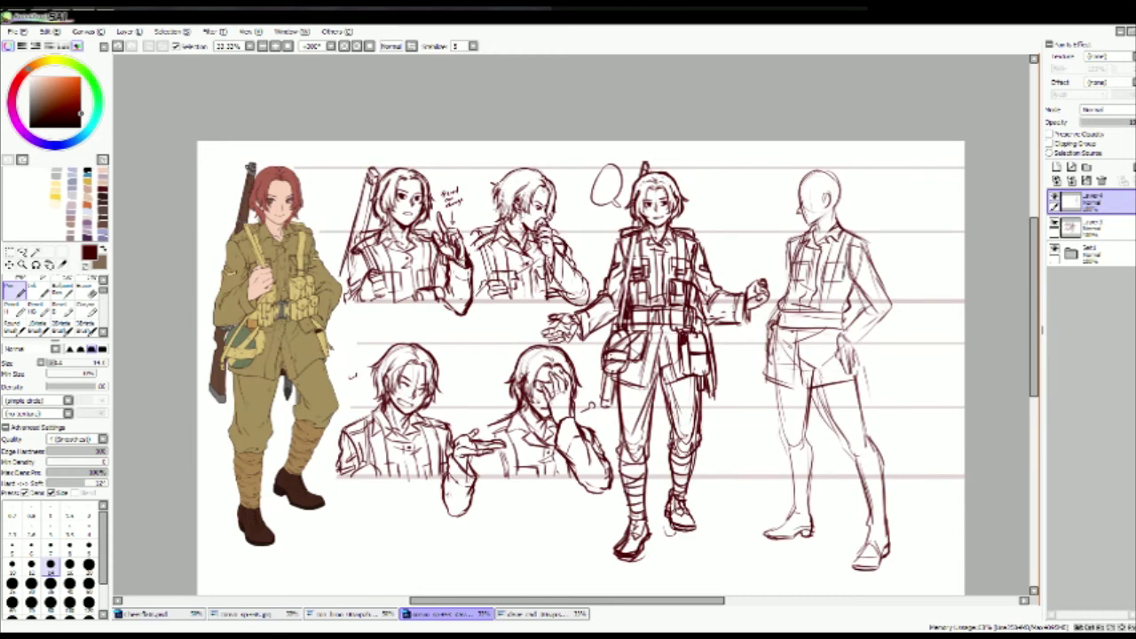
left_click_drag(848, 353, 895, 300)
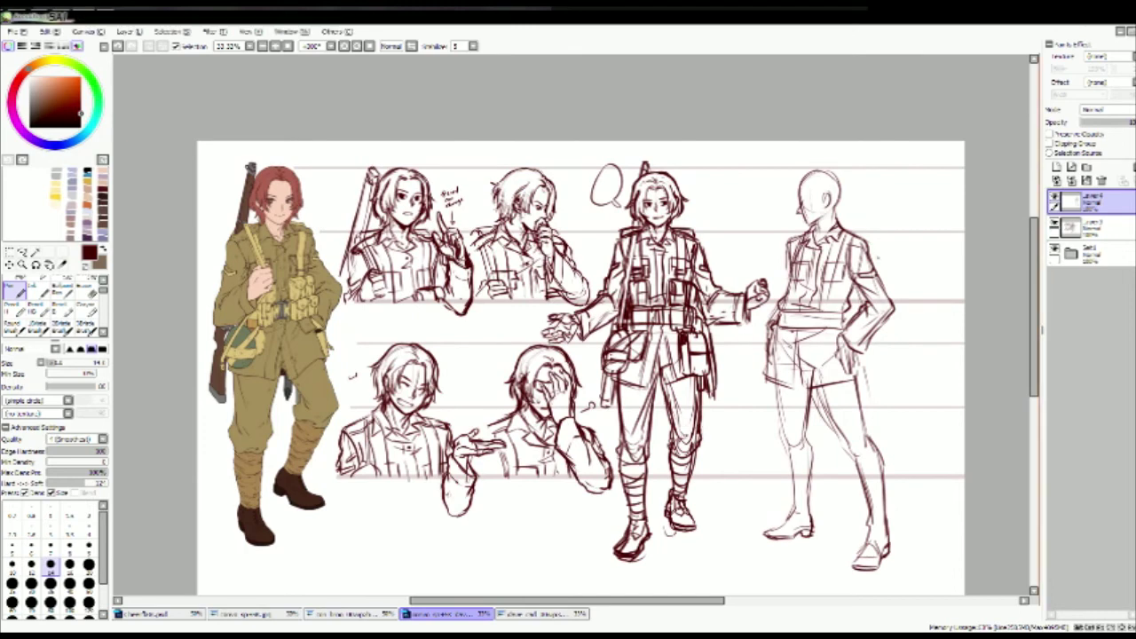
Step: Draw the side-turned face's nose, lips and chin on the new figure and clean up stray lines
key("ctrl+plus")
left_click_drag(802, 220, 803, 237)
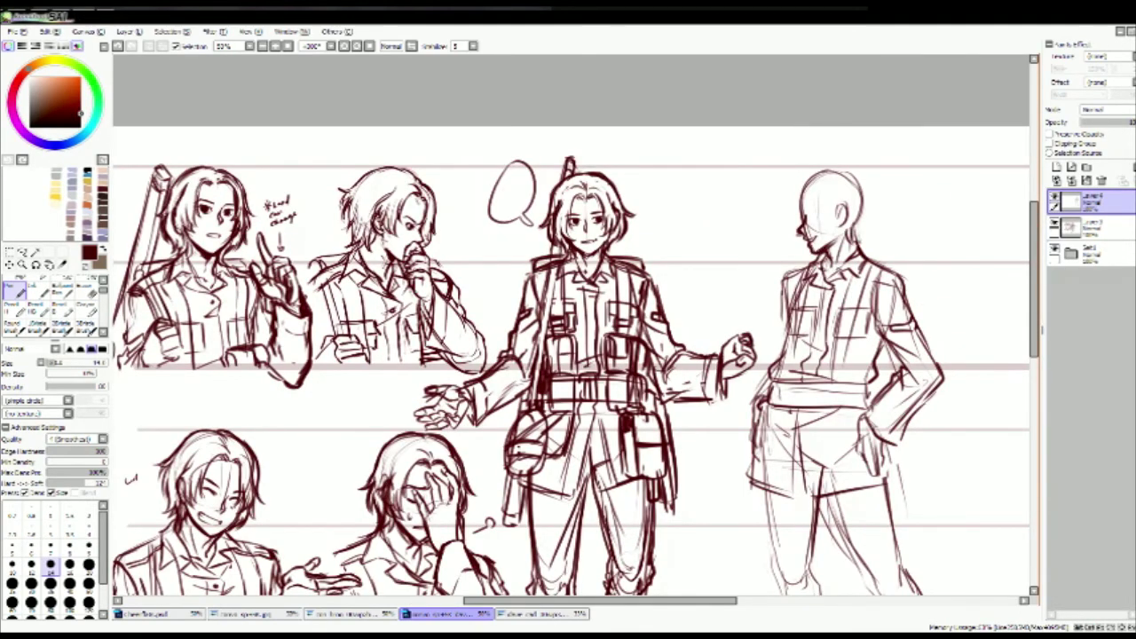
key("e")
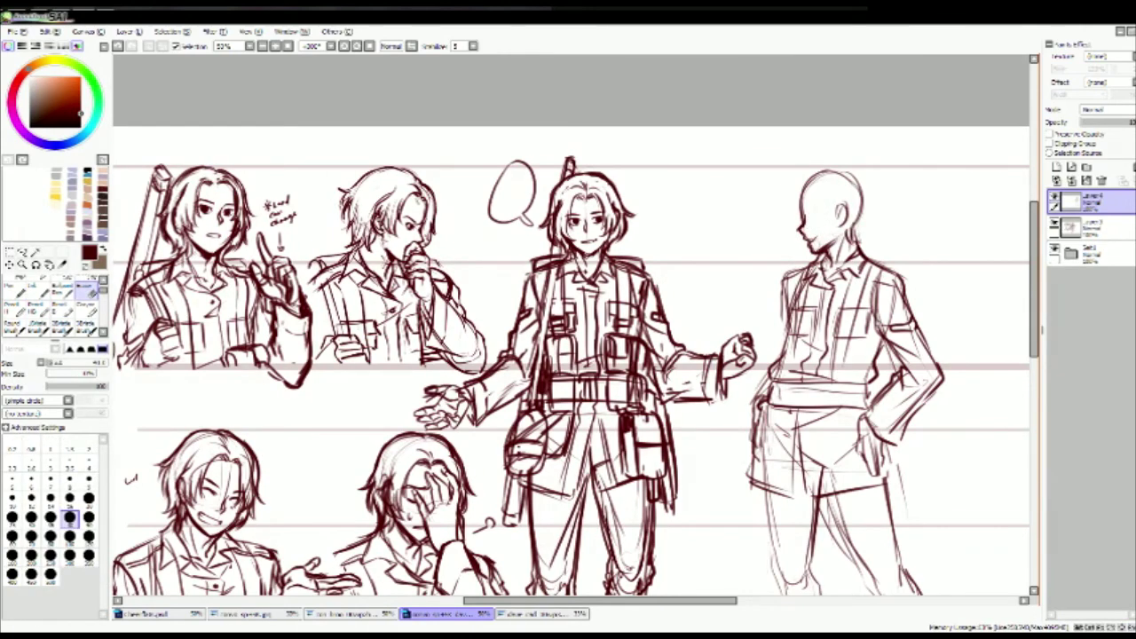
key("n")
scroll(568, 355, "down", 2)
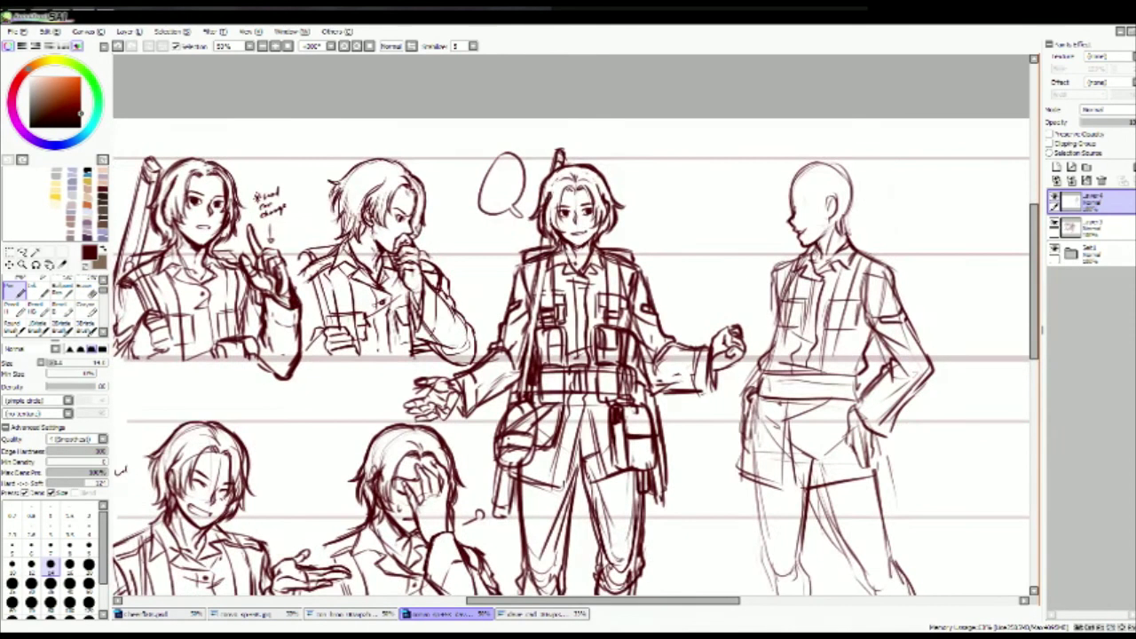
Step: Sketch the ammunition pouches on both sides of the new figure's chest and the belt beneath them
mouse_move(788, 271)
left_mouse_down()
mouse_move(765, 342)
mouse_move(802, 346)
left_mouse_up()
left_click_drag(783, 307, 760, 348)
mouse_move(824, 309)
left_mouse_down()
mouse_move(857, 312)
mouse_move(870, 351)
left_mouse_up()
mouse_move(769, 345)
left_mouse_down()
mouse_move(772, 381)
mouse_move(798, 389)
left_mouse_up()
mouse_move(821, 350)
left_mouse_down()
mouse_move(820, 380)
mouse_move(848, 387)
left_mouse_up()
mouse_move(845, 350)
left_mouse_down()
mouse_move(873, 387)
mouse_move(873, 377)
left_mouse_up()
left_click_drag(846, 384, 863, 390)
Step: Darken the new figure's tunic skirt along its front opening, side edge and hem
left_click_drag(796, 352, 794, 394)
mouse_move(798, 348)
left_mouse_down()
mouse_move(810, 409)
mouse_move(796, 466)
left_mouse_up()
left_click_drag(795, 454, 747, 448)
left_click_drag(764, 370, 749, 450)
mouse_move(804, 419)
left_mouse_down()
mouse_move(810, 467)
mouse_move(888, 451)
left_mouse_up()
Step: Draw the new figure's parted hair, with strands around the face and ear and an outer contour to the nape
mouse_move(808, 178)
left_mouse_down()
mouse_move(865, 174)
mouse_move(857, 201)
left_mouse_up()
left_click_drag(859, 184, 847, 211)
left_click_drag(811, 146, 801, 181)
left_click_drag(818, 144, 835, 190)
left_click_drag(842, 163, 817, 168)
left_click_drag(838, 153, 822, 199)
left_click_drag(849, 147, 825, 187)
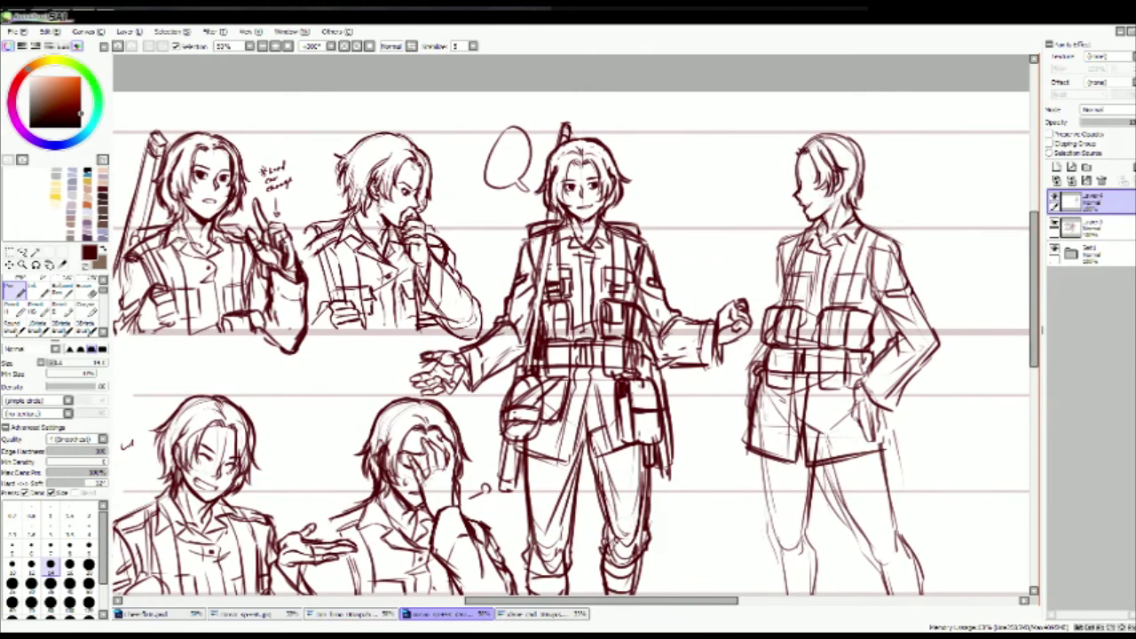
mouse_move(799, 145)
left_mouse_down()
mouse_move(786, 183)
mouse_move(836, 131)
left_mouse_up()
mouse_move(826, 130)
left_mouse_down()
mouse_move(865, 155)
mouse_move(877, 181)
left_mouse_up()
left_click_drag(876, 171, 867, 190)
Step: Draw a smiling open mouth on the side-turned face and erase the rough lines at the chin
key("ctrl+Home")
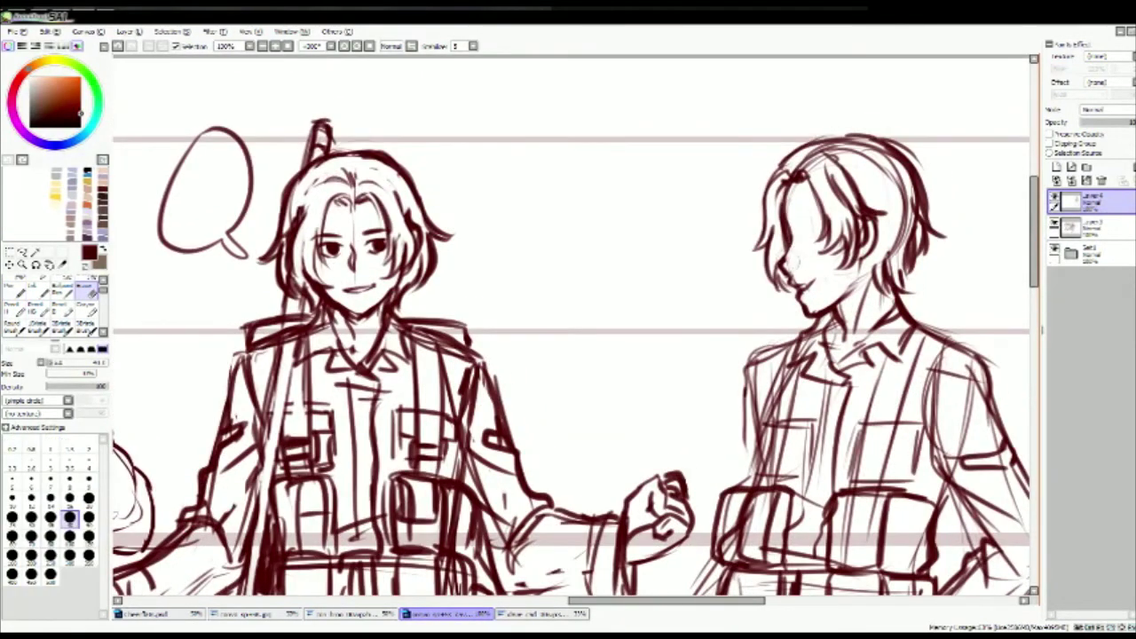
mouse_move(781, 249)
left_mouse_down()
mouse_move(791, 277)
mouse_move(815, 286)
left_mouse_up()
key("e")
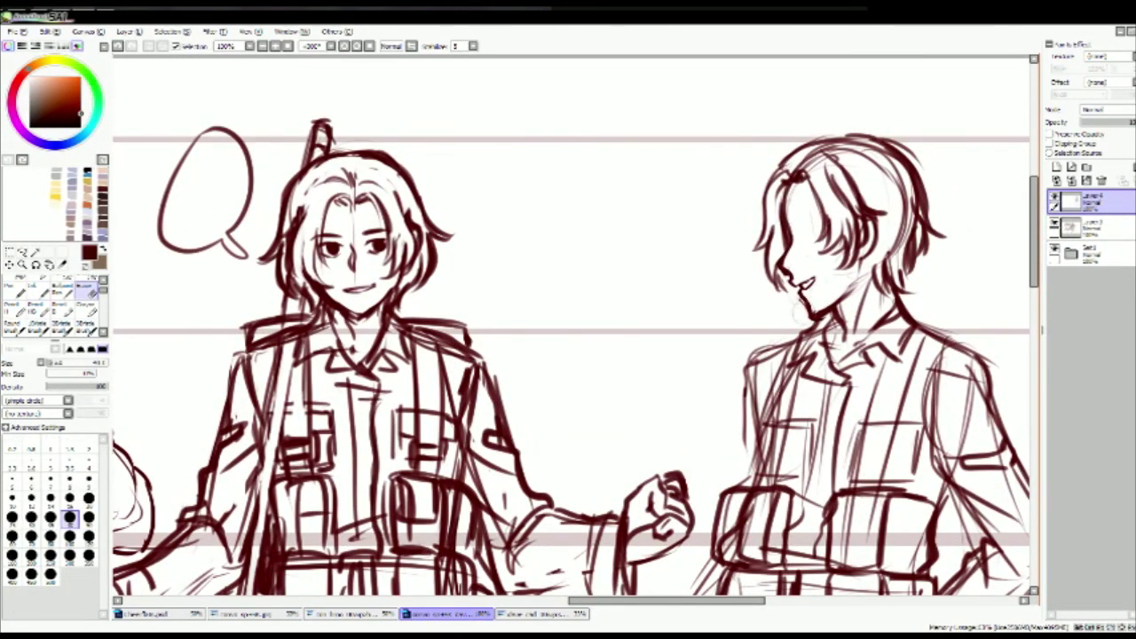
key("n")
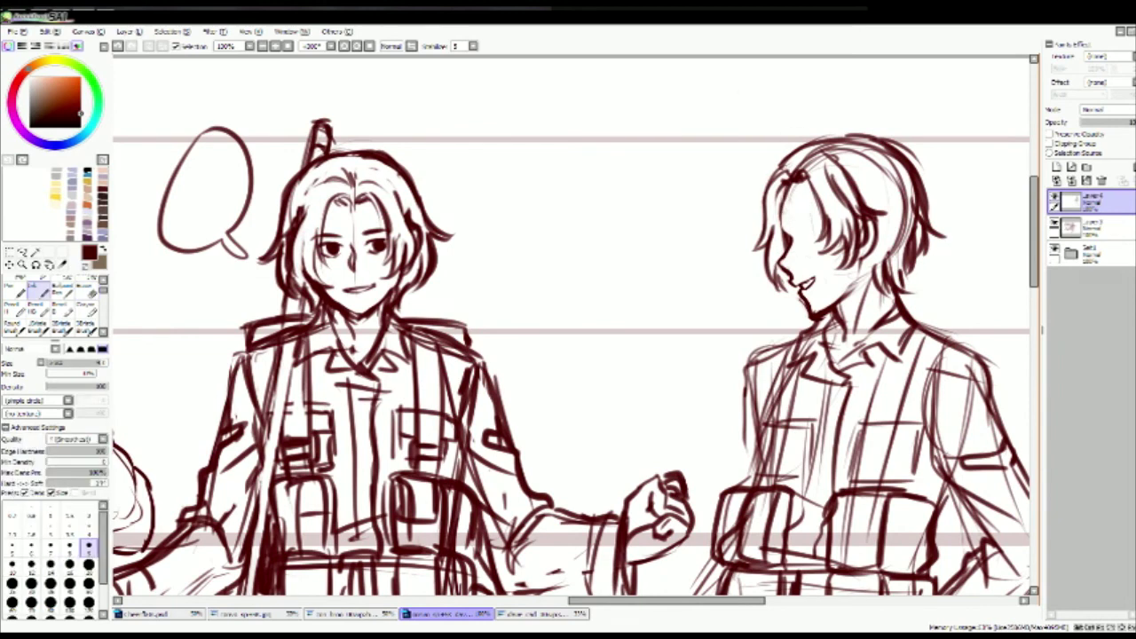
Step: Add finer strands beside the face and at the nape, and erase the construction lines inside the hair
left_click_drag(767, 268, 784, 298)
left_click_drag(776, 274, 802, 303)
key("ctrl+z")
left_click_drag(777, 215, 782, 254)
mouse_move(788, 158)
left_mouse_down()
mouse_move(858, 187)
mouse_move(867, 256)
mouse_move(825, 257)
left_mouse_up()
left_click_drag(868, 220, 893, 299)
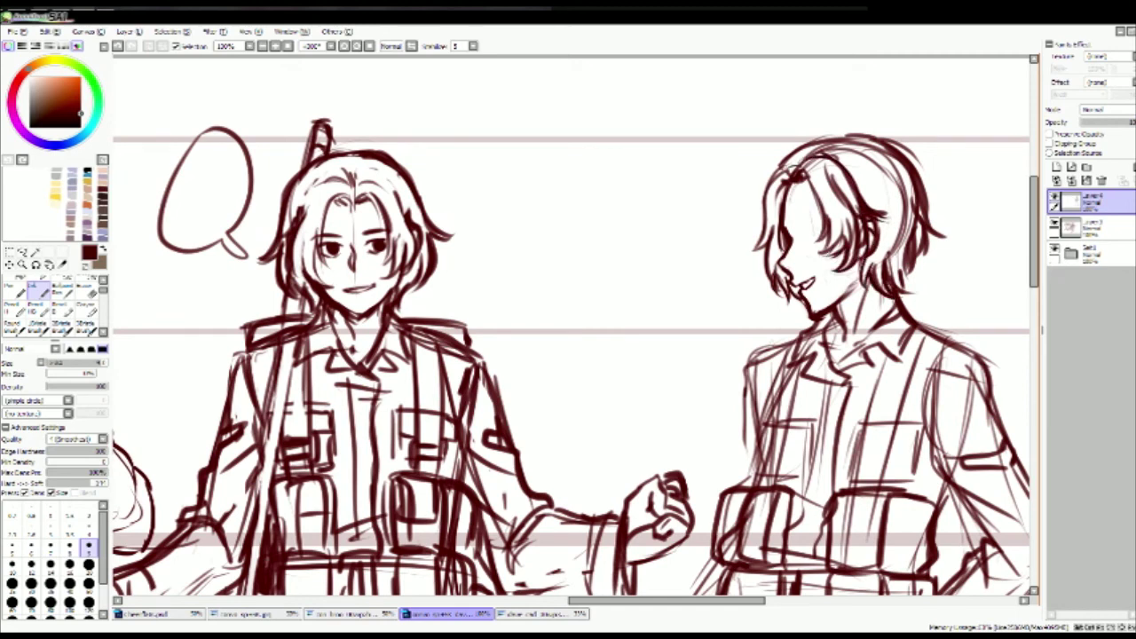
key("e")
left_click_drag(914, 142, 836, 256)
mouse_move(810, 151)
left_mouse_down()
mouse_move(916, 206)
mouse_move(920, 263)
left_mouse_up()
key("n")
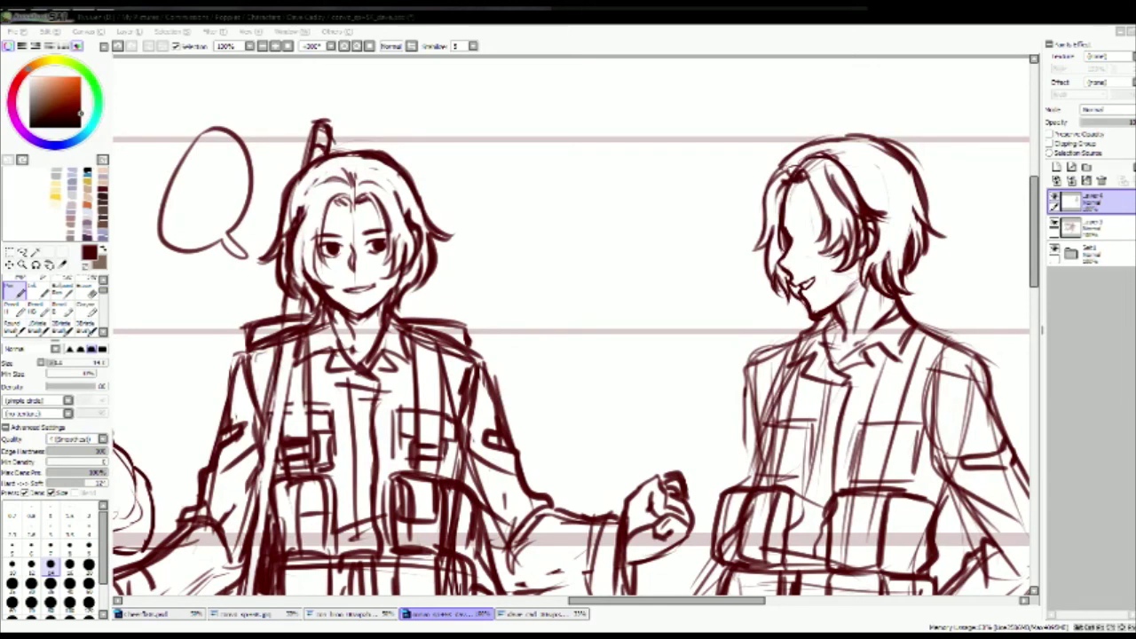
Step: Clean up the outlines of the new figure's shoulders, armband, bent sleeve and tunic front
mouse_move(924, 348)
left_mouse_down()
mouse_move(710, 313)
mouse_move(769, 327)
mouse_move(721, 428)
left_mouse_up()
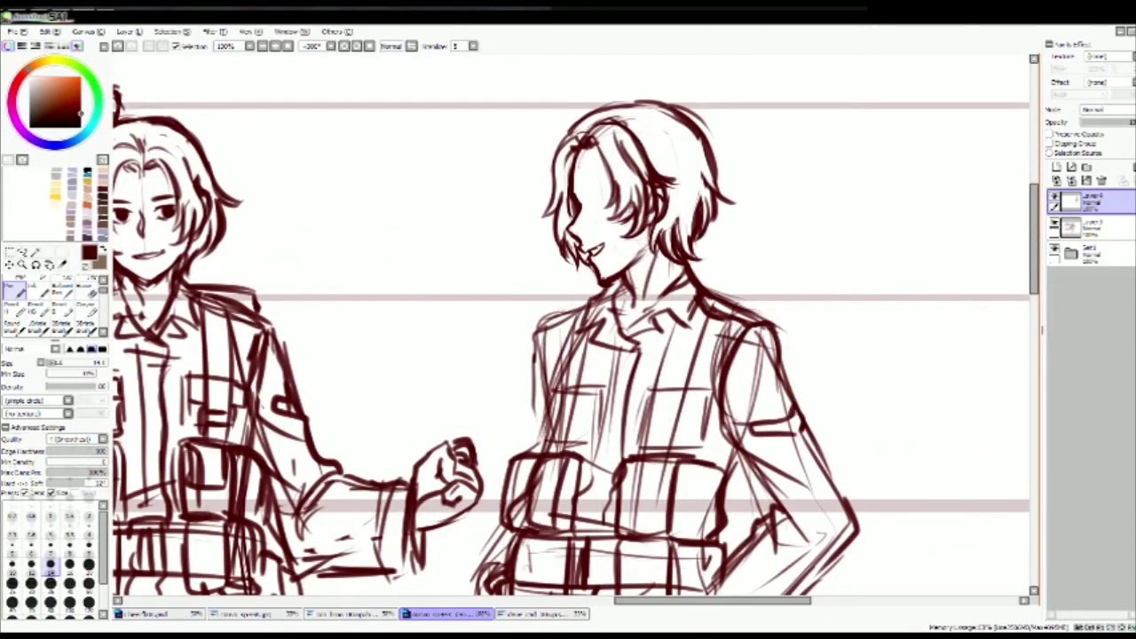
key("e")
left_click_drag(710, 323, 736, 410)
mouse_move(759, 342)
left_mouse_down()
mouse_move(733, 441)
mouse_move(722, 414)
left_mouse_up()
mouse_move(721, 418)
left_mouse_down()
mouse_move(747, 451)
mouse_move(767, 414)
left_mouse_up()
left_click_drag(719, 418, 772, 506)
left_click_drag(776, 503, 818, 520)
left_click_drag(779, 357, 861, 528)
left_click_drag(587, 302, 538, 339)
mouse_move(584, 296)
left_mouse_down()
mouse_move(644, 350)
mouse_move(599, 476)
left_mouse_up()
scroll(568, 328, "down", 3)
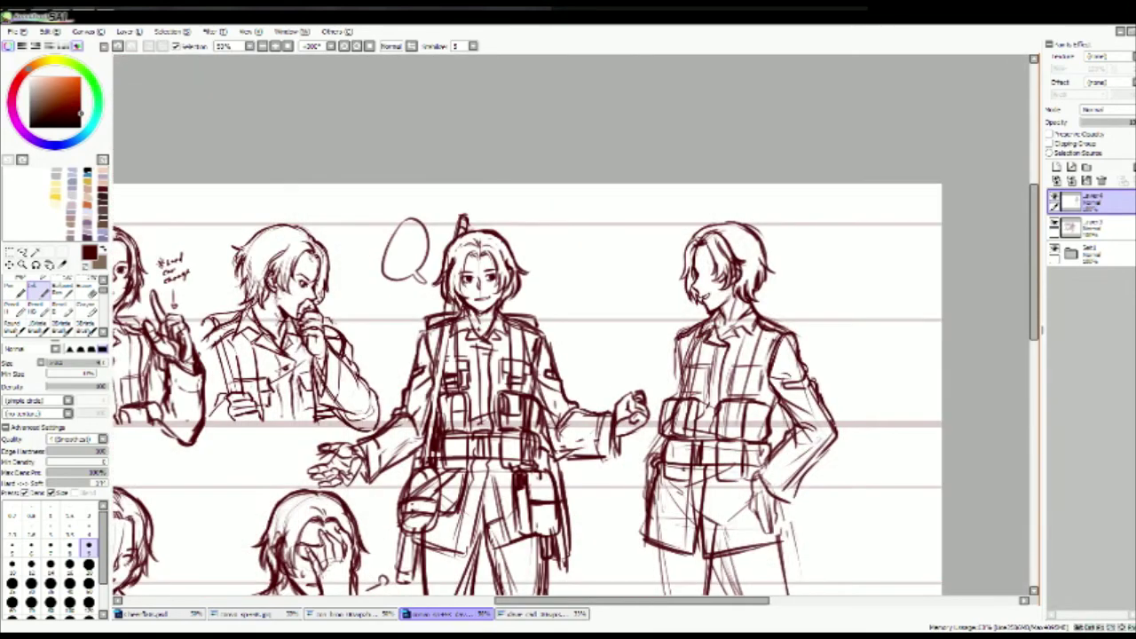
Step: Draw the slung rifle's muzzle and barrel rising behind the new figure's head and shoulder
left_click_drag(764, 216, 763, 313)
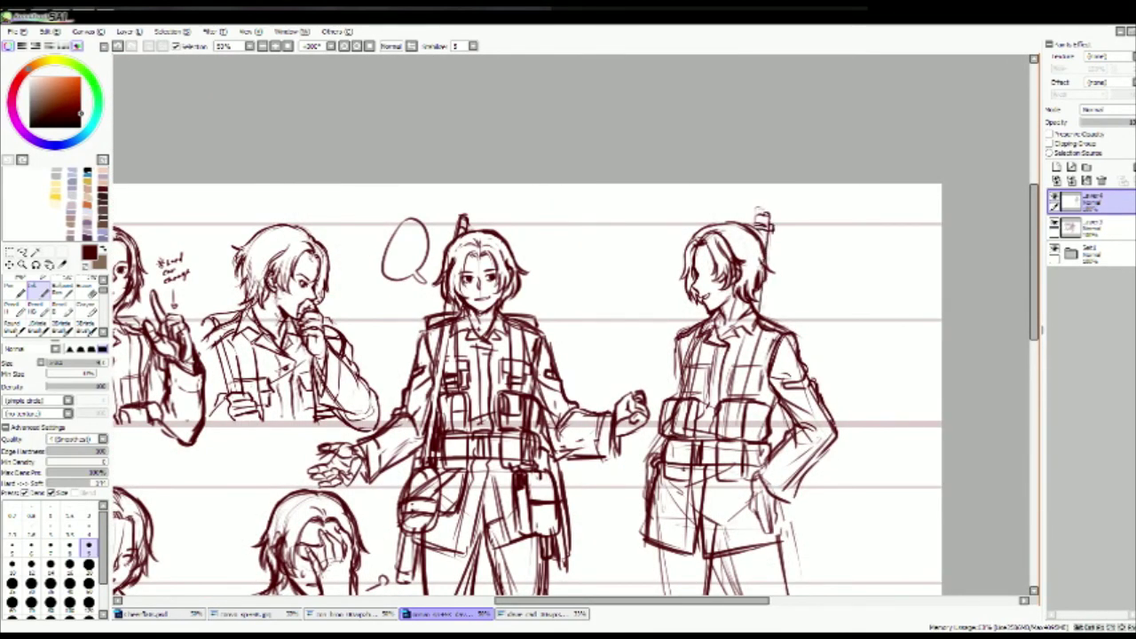
scroll(568, 373, "down", 2)
scroll(568, 372, "down", 2)
left_click_drag(743, 402, 740, 440)
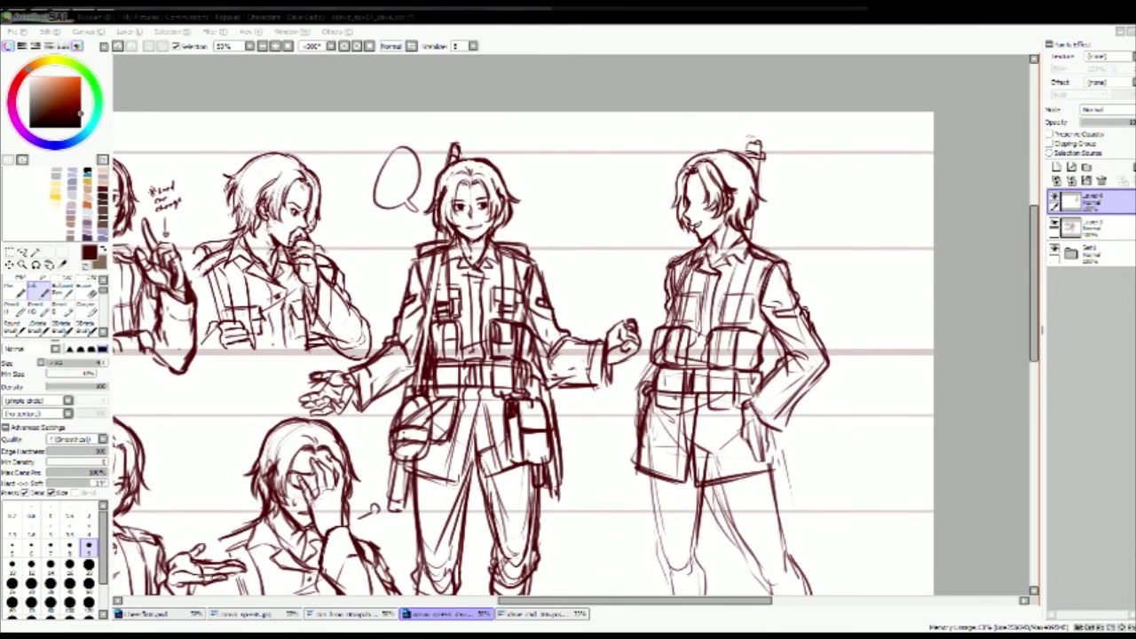
key("e")
key("n")
Step: Draw the webbing straps down the new figure's chest and divide the ammunition pouches into compartments
left_click_drag(693, 272, 678, 316)
left_click_drag(737, 260, 725, 309)
left_click_drag(755, 257, 733, 323)
left_click_drag(722, 309, 717, 366)
mouse_move(757, 332)
left_mouse_down()
mouse_move(744, 348)
mouse_move(650, 360)
left_mouse_up()
key("e")
key("n")
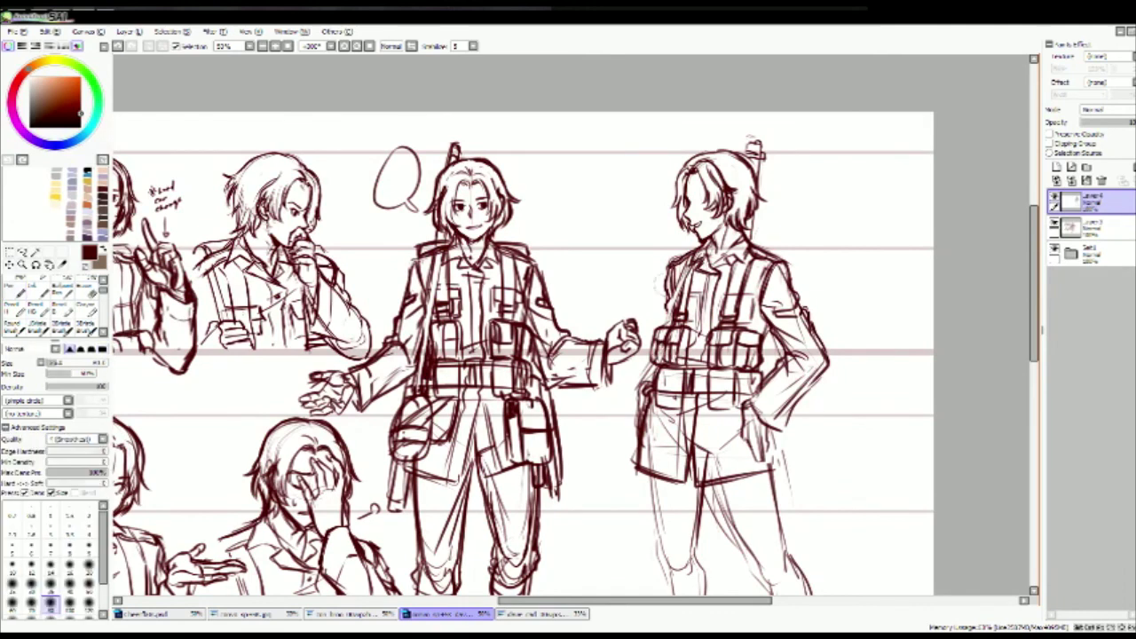
Step: Add the near shoulder's epaulette and sleeve edge, and clear space on the belt for a lower pouch
left_click_drag(684, 282, 666, 325)
left_click_drag(764, 325, 762, 360)
mouse_move(754, 245)
left_mouse_down()
mouse_move(800, 259)
mouse_move(805, 298)
left_mouse_up()
left_click_drag(793, 258, 804, 306)
left_click_drag(766, 361, 778, 366)
left_click_drag(710, 386, 758, 394)
key("e")
key("n")
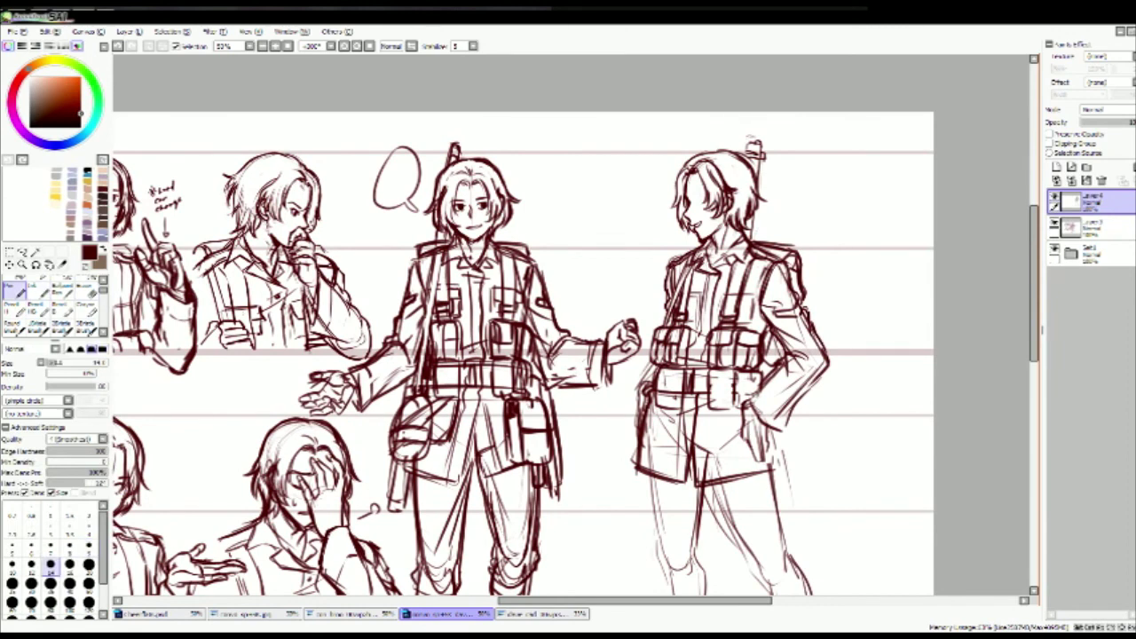
Step: Draw the lower row of small pouches along the new figure's belt
left_click_drag(655, 371, 684, 383)
left_click_drag(663, 369, 669, 396)
mouse_move(659, 393)
left_mouse_down()
mouse_move(678, 405)
mouse_move(669, 412)
left_mouse_up()
left_click_drag(679, 374, 682, 406)
left_click_drag(694, 371, 691, 391)
mouse_move(685, 366)
left_mouse_down()
mouse_move(706, 372)
mouse_move(703, 396)
mouse_move(761, 389)
left_mouse_up()
key("e")
key("n")
Step: Rough in the bag hanging from the belt behind the hand on the hip
mouse_move(737, 373)
left_mouse_down()
mouse_move(748, 387)
mouse_move(728, 474)
left_mouse_up()
left_click_drag(733, 435, 751, 467)
mouse_move(721, 424)
left_mouse_down()
mouse_move(730, 495)
mouse_move(792, 497)
left_mouse_up()
mouse_move(784, 428)
left_mouse_down()
mouse_move(790, 464)
mouse_move(774, 476)
left_mouse_up()
key("e")
key("n")
Step: Define the hip bag's edges around the hand's fingers and add the scabbard hanging behind it
mouse_move(727, 418)
left_mouse_down()
mouse_move(735, 405)
mouse_move(738, 442)
mouse_move(762, 480)
left_mouse_up()
key("n")
mouse_move(769, 435)
left_mouse_down()
mouse_move(770, 472)
mouse_move(769, 457)
mouse_move(758, 479)
mouse_move(790, 473)
left_mouse_up()
key("e")
key("n")
left_click_drag(726, 481, 792, 498)
left_click_drag(734, 425, 721, 442)
left_click_drag(791, 426, 795, 464)
mouse_move(768, 490)
left_mouse_down()
mouse_move(774, 515)
mouse_move(792, 519)
left_mouse_up()
scroll(568, 328, "down", 2)
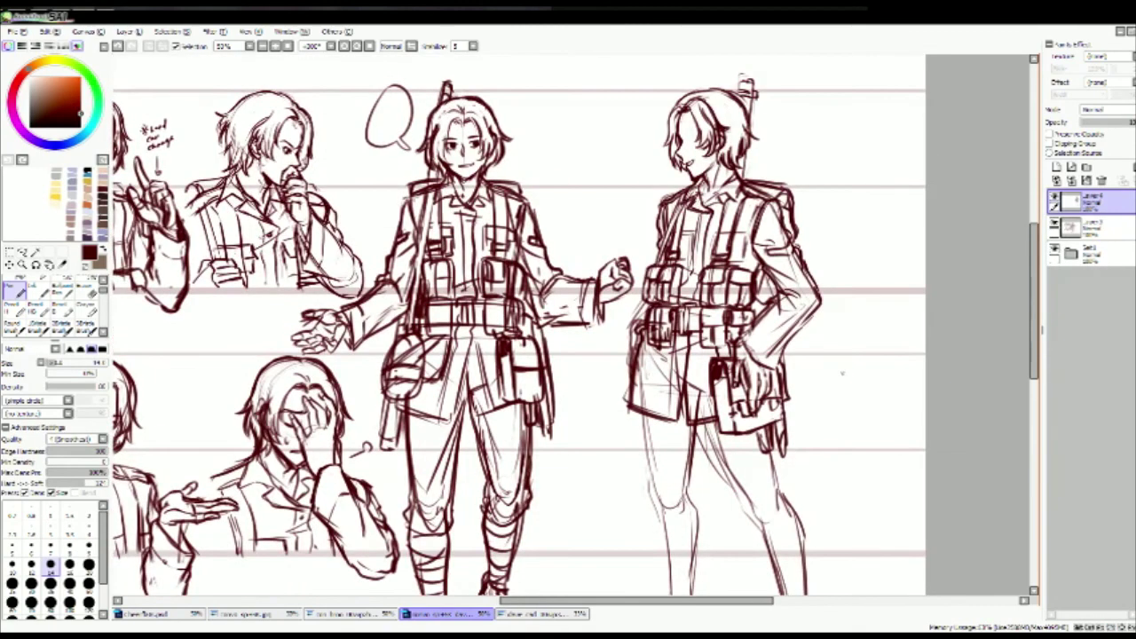
Step: Draw the baggy trouser leg and wrapped puttee on the new figure's hand-on-hip side
key("minus")
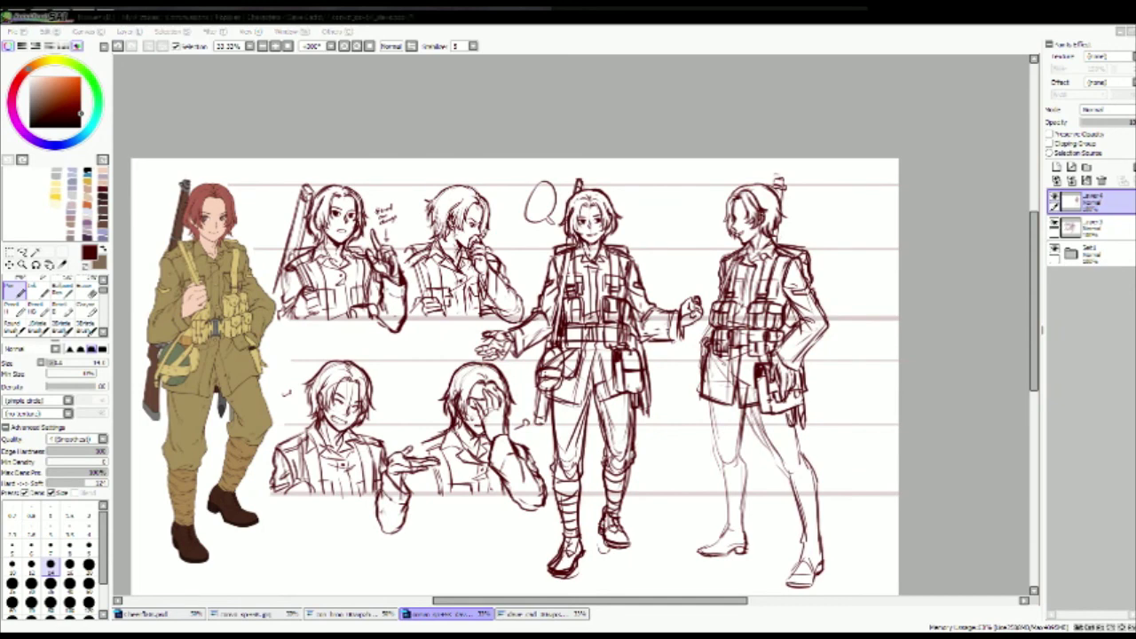
mouse_move(762, 408)
left_mouse_down()
mouse_move(768, 458)
mouse_move(790, 473)
left_mouse_up()
left_click_drag(799, 425, 814, 493)
key("e")
left_click_drag(754, 414, 783, 464)
left_click_drag(780, 453, 805, 470)
key("n")
mouse_move(790, 489)
left_mouse_down()
mouse_move(806, 545)
mouse_move(816, 533)
left_mouse_up()
left_click_drag(804, 542, 822, 552)
left_click_drag(820, 499, 818, 538)
left_click_drag(885, 524, 878, 493)
Step: Draw the trouser folds and wrapped puttee on the new figure's other leg, and darken the boots
left_click_drag(710, 404, 714, 463)
mouse_move(735, 410)
left_mouse_down()
mouse_move(742, 457)
mouse_move(722, 455)
left_mouse_up()
left_click_drag(718, 455, 719, 483)
key("ctrl+z")
key("ctrl+z")
left_click_drag(710, 414, 715, 454)
left_click_drag(721, 438, 735, 451)
mouse_move(721, 452)
left_mouse_down()
mouse_move(719, 499)
mouse_move(737, 502)
mouse_move(738, 471)
left_mouse_up()
left_click_drag(721, 478, 739, 480)
left_click_drag(792, 467, 817, 472)
left_click_drag(717, 457, 739, 458)
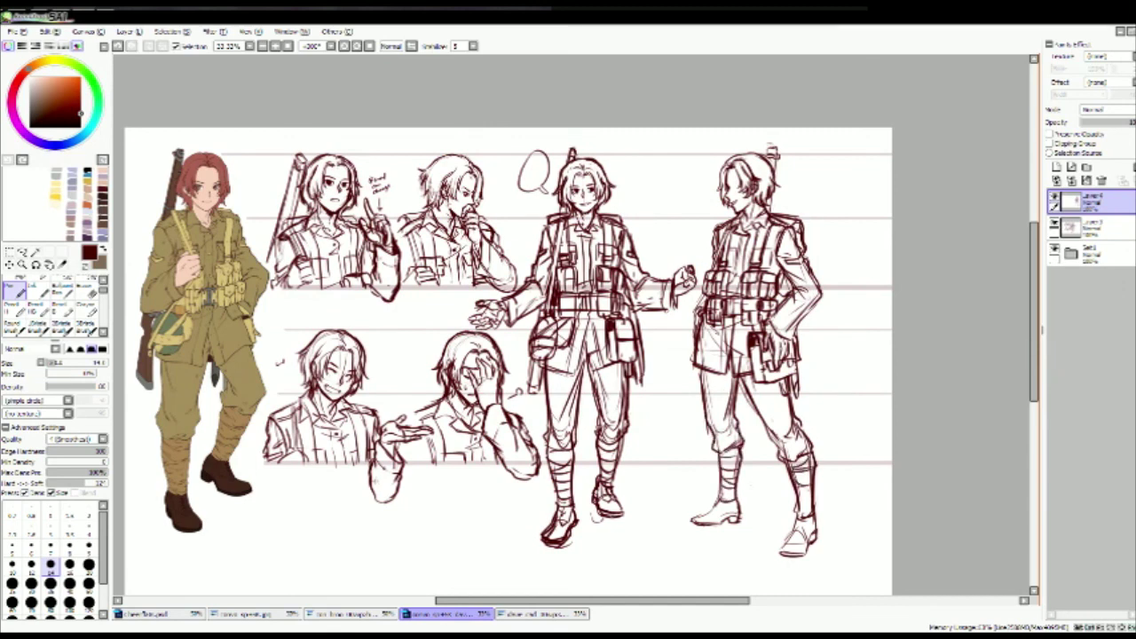
left_click_drag(780, 552, 813, 535)
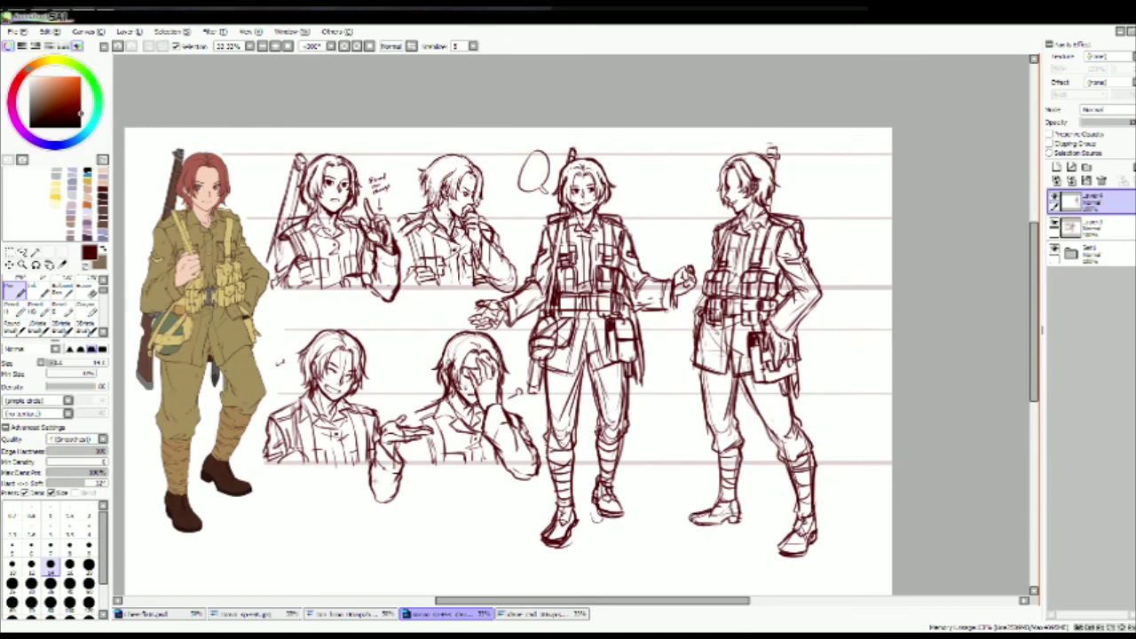
Step: Draw the strapped round bag on the new figure's far hip, below the belt pouches
scroll(875, 412, "up", 1)
scroll(876, 413, "up", 1)
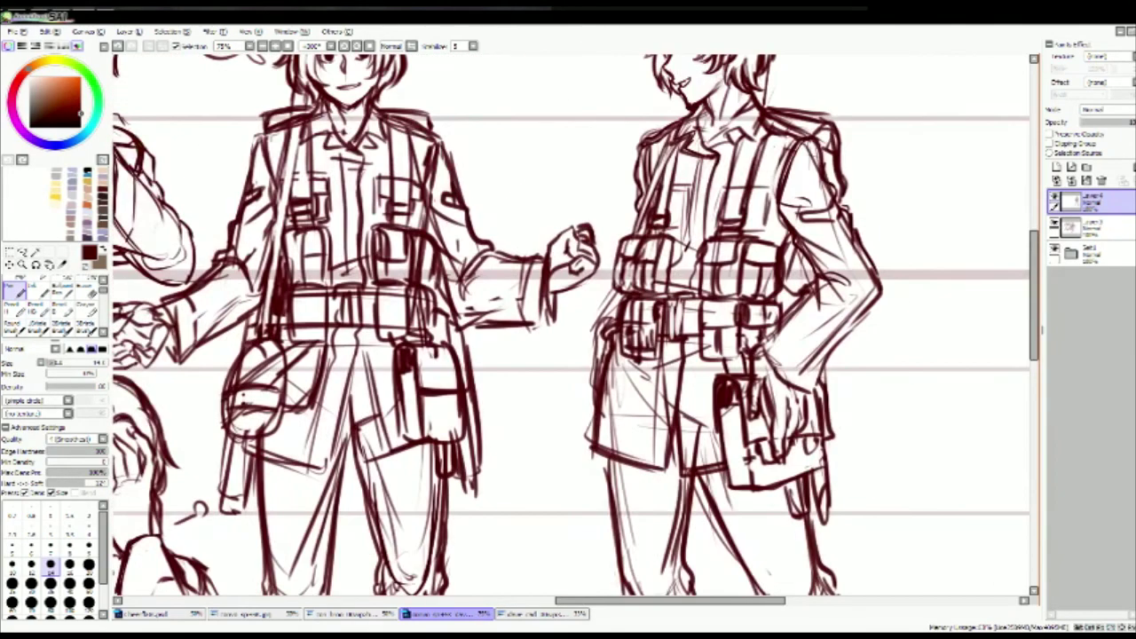
mouse_move(596, 345)
left_mouse_down()
mouse_move(586, 410)
mouse_move(627, 366)
mouse_move(578, 387)
mouse_move(593, 396)
mouse_move(587, 424)
left_mouse_up()
key("e")
key("n")
left_click_drag(616, 307, 590, 343)
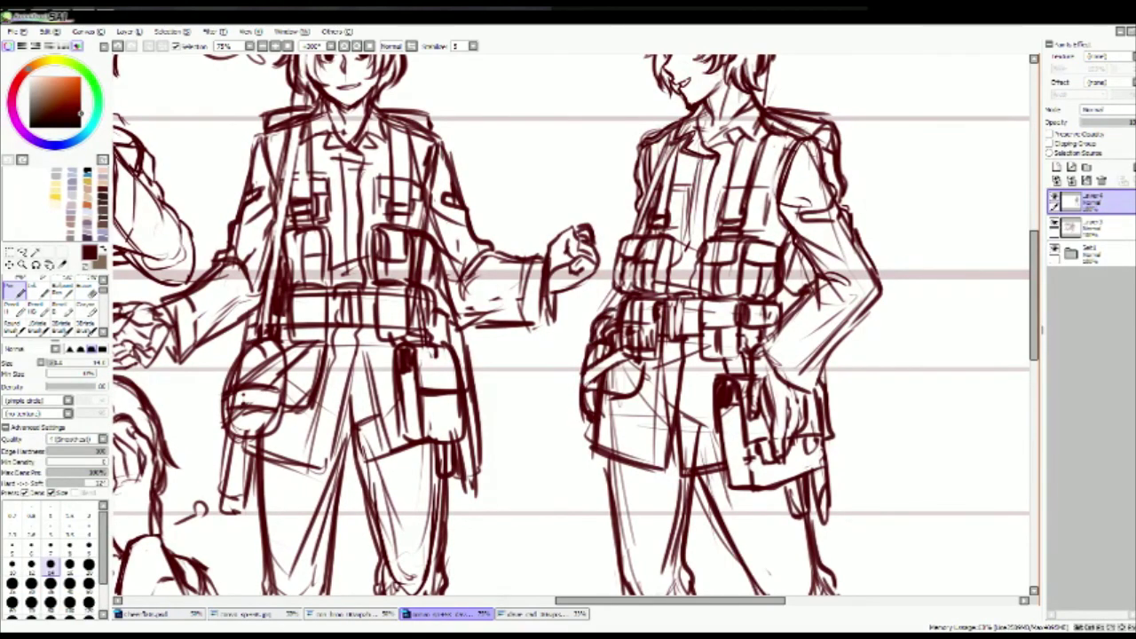
left_click_drag(620, 302, 613, 307)
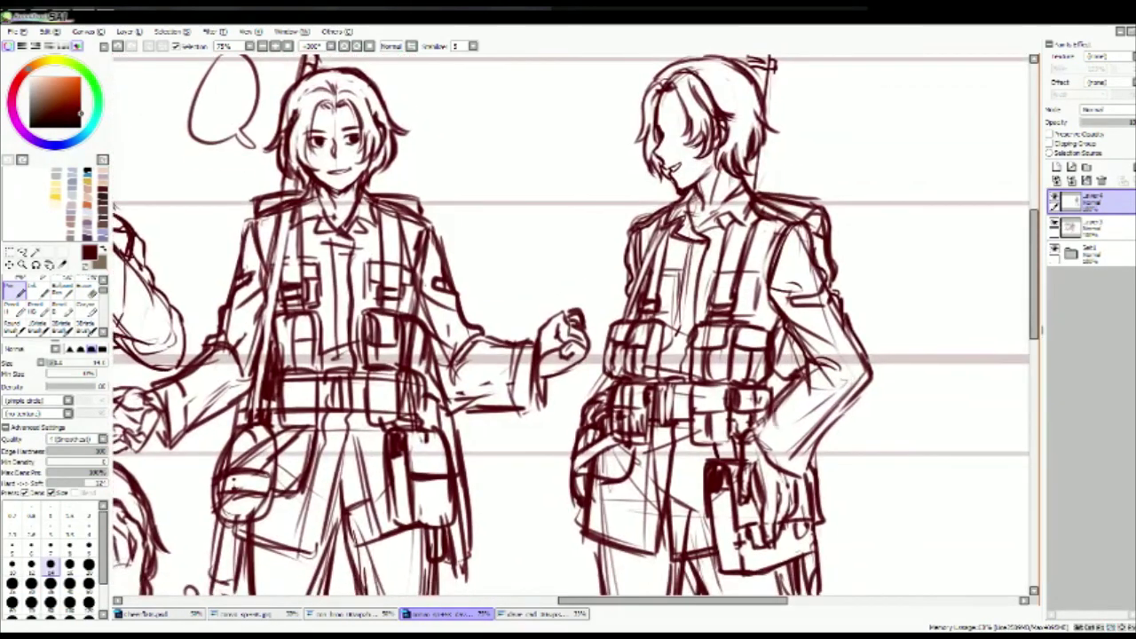
Step: Add the sleeve fold line on the hand-on-hip figure's bent forearm and draw the eye and eyebrow on the turned face
left_click_drag(781, 444, 859, 390)
key("v")
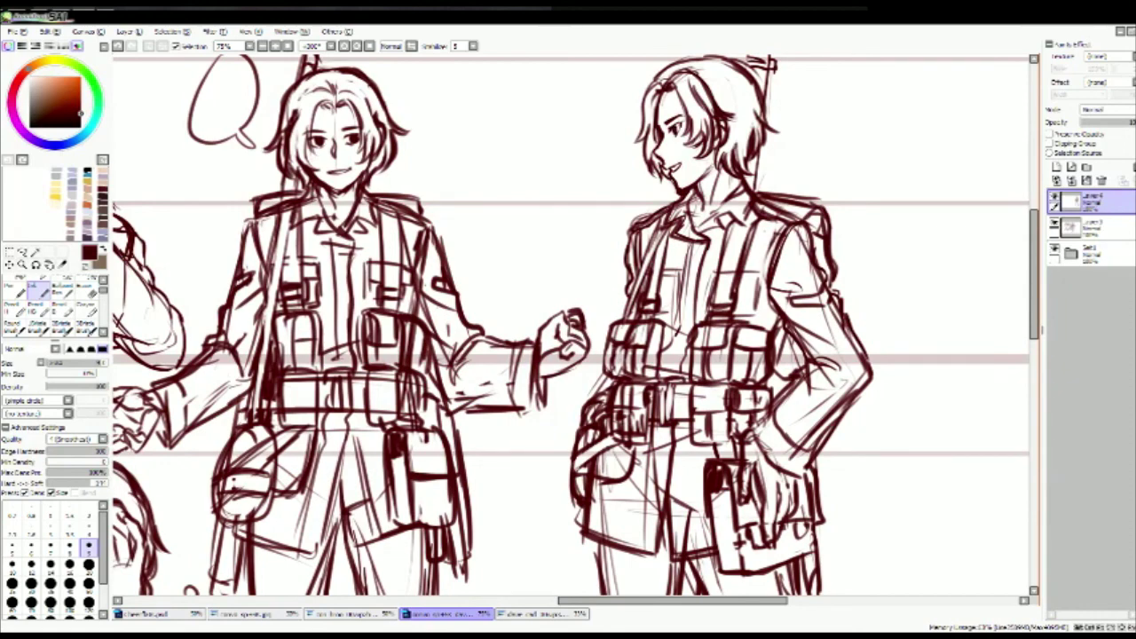
Step: Select the rectangular sheet area enclosing the coloured reference and all pose sketches, leaving out the surplus margins beside and below them
scroll(717, 83, "down", 3)
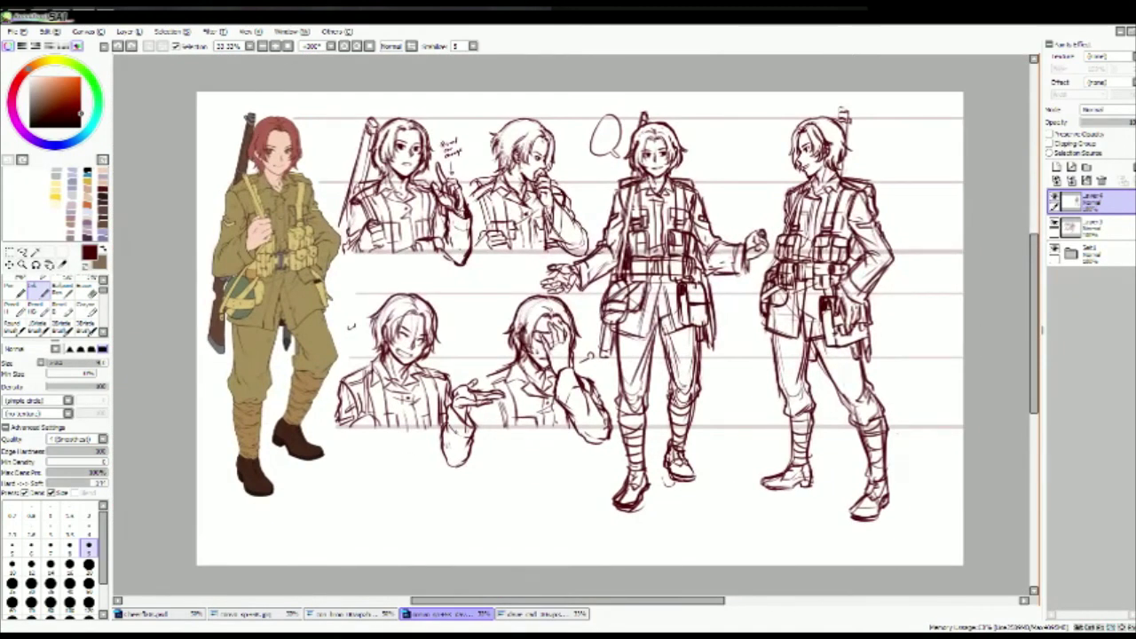
key("ctrl")
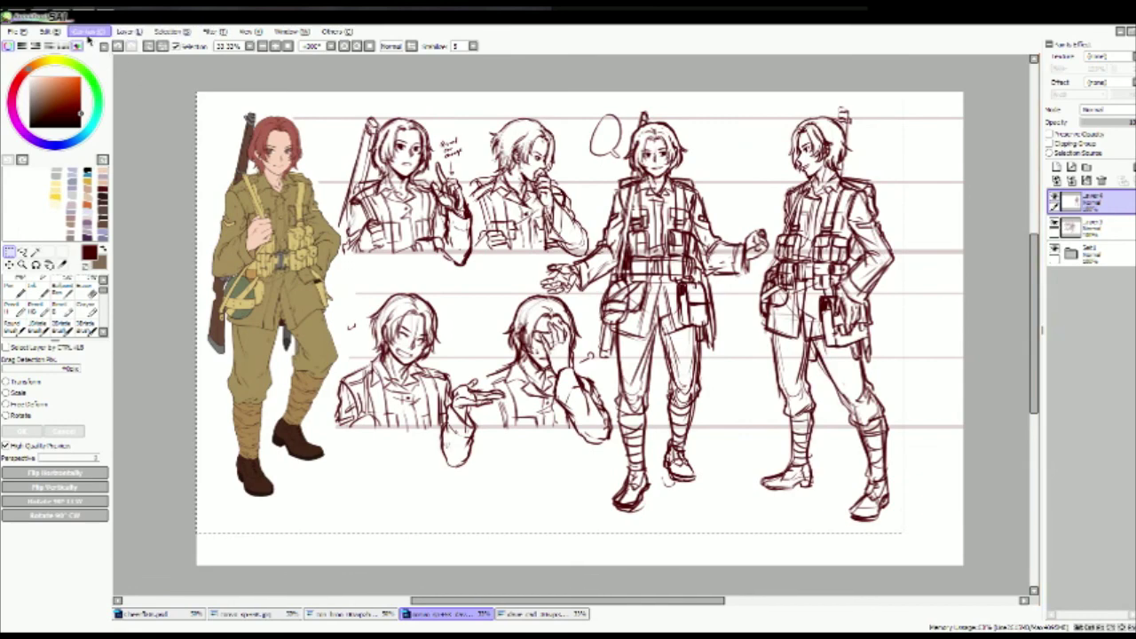